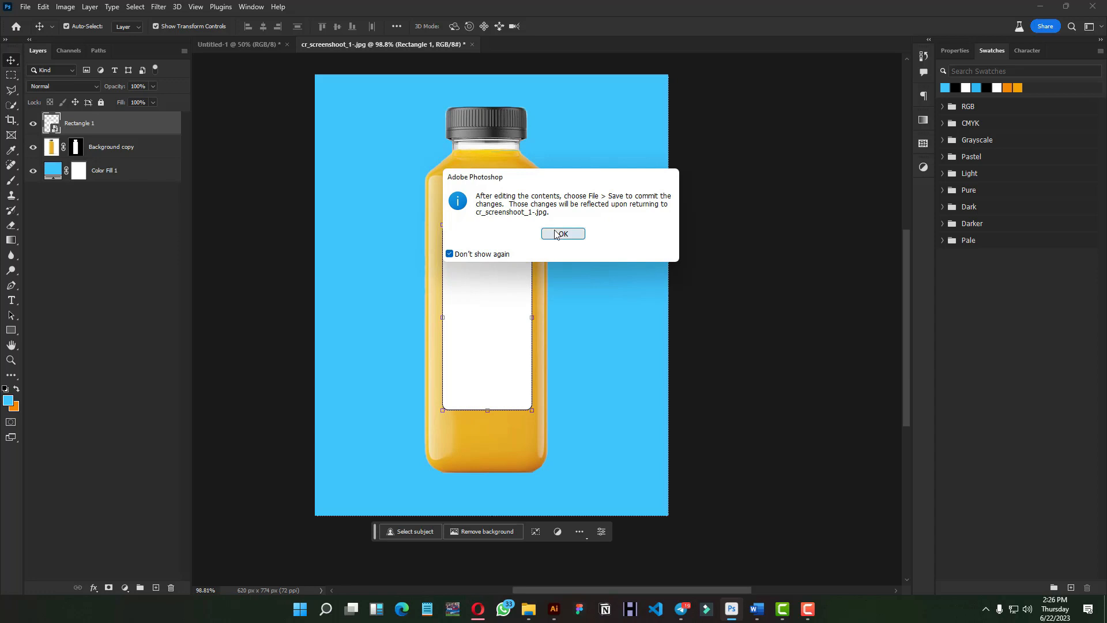
- Try a light blue fill on the label rectangle inside its smart object contents
scroll(593, 266, "up", 5)
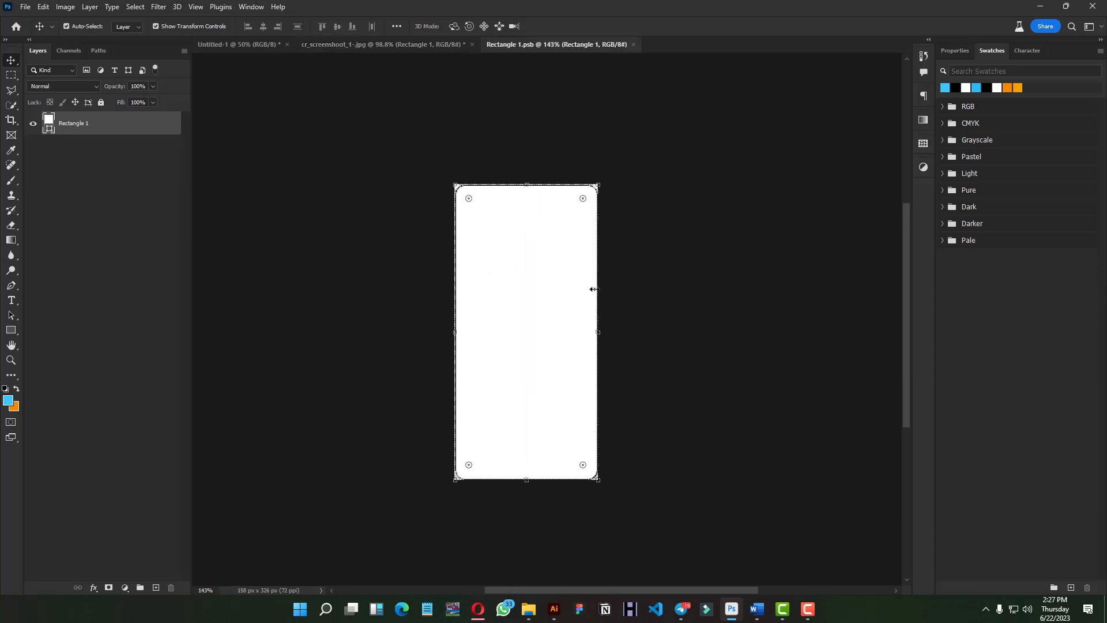
left_click(945, 87)
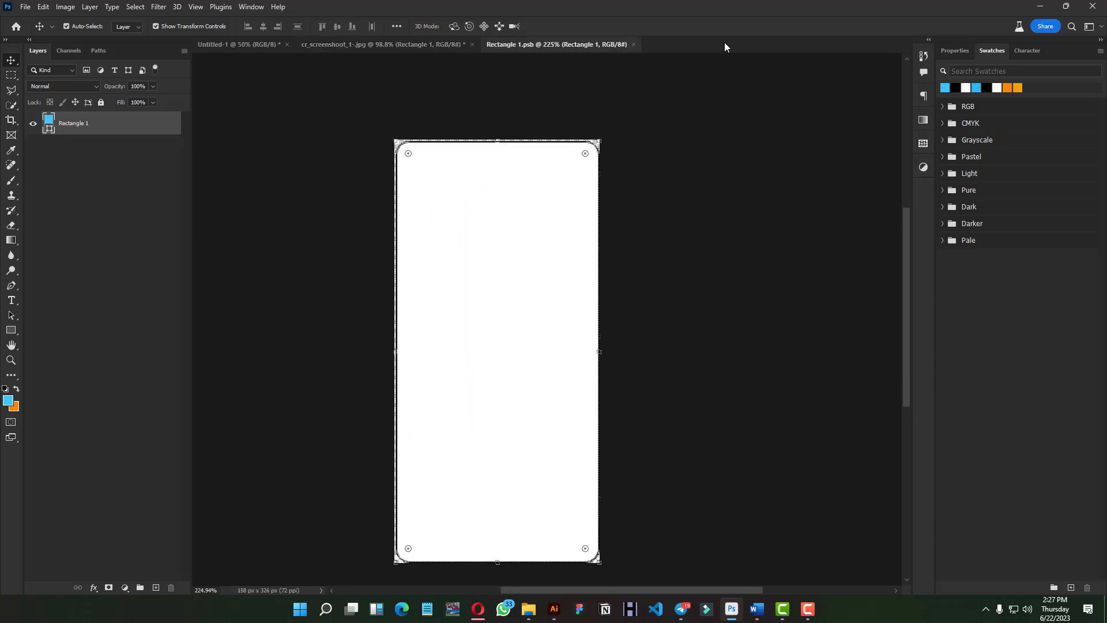
left_click(637, 45)
left_click(501, 225)
left_click(803, 265)
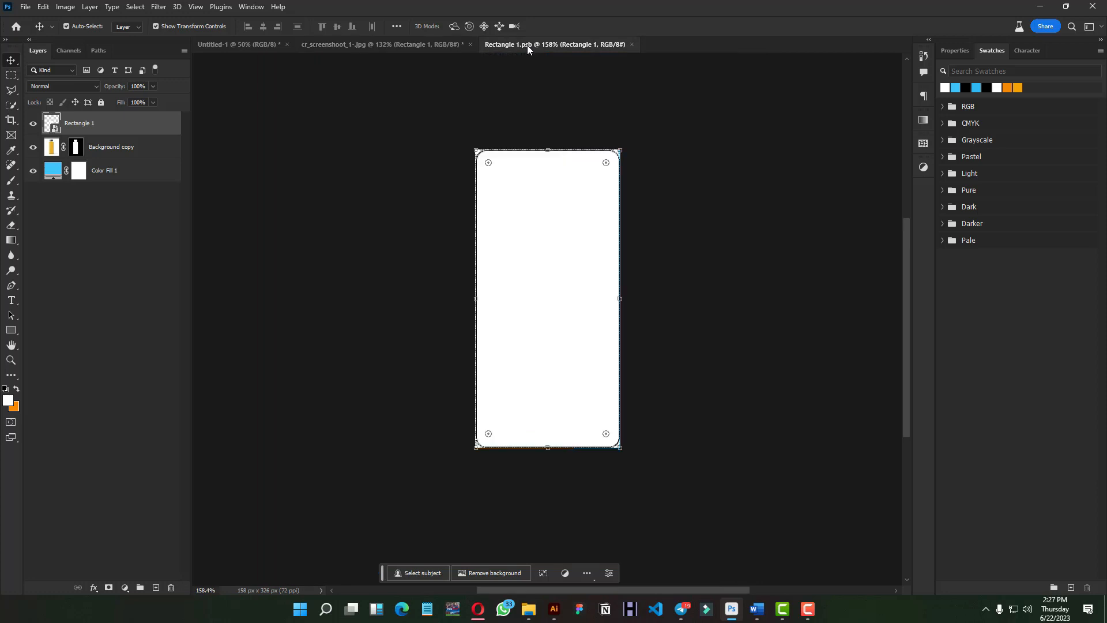
left_click_drag(575, 264, 528, 257)
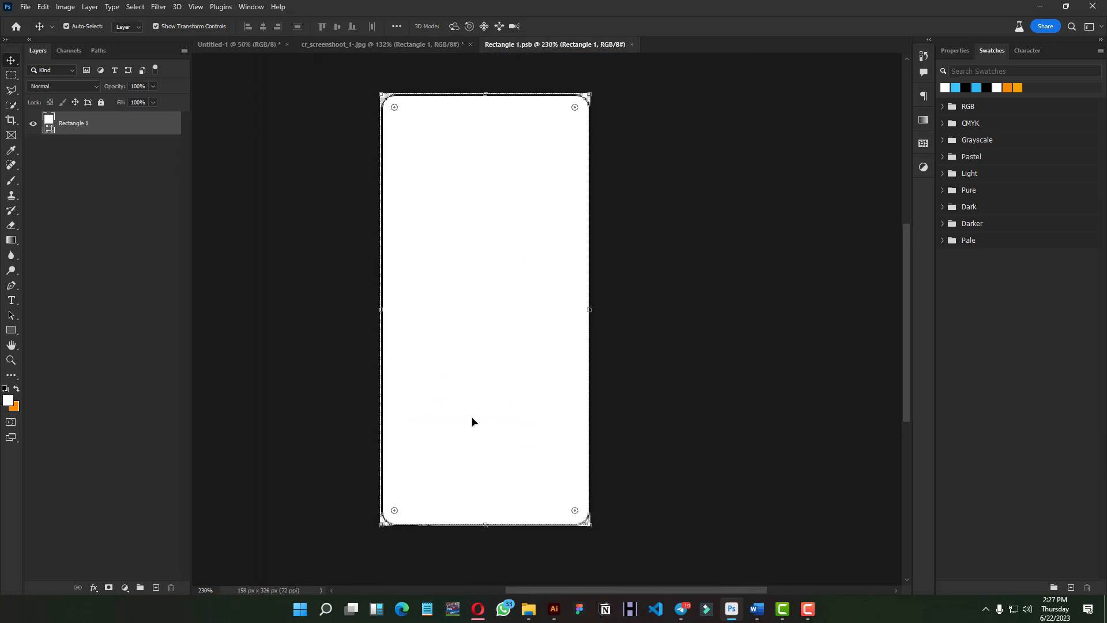
scroll(460, 349, "up", 1)
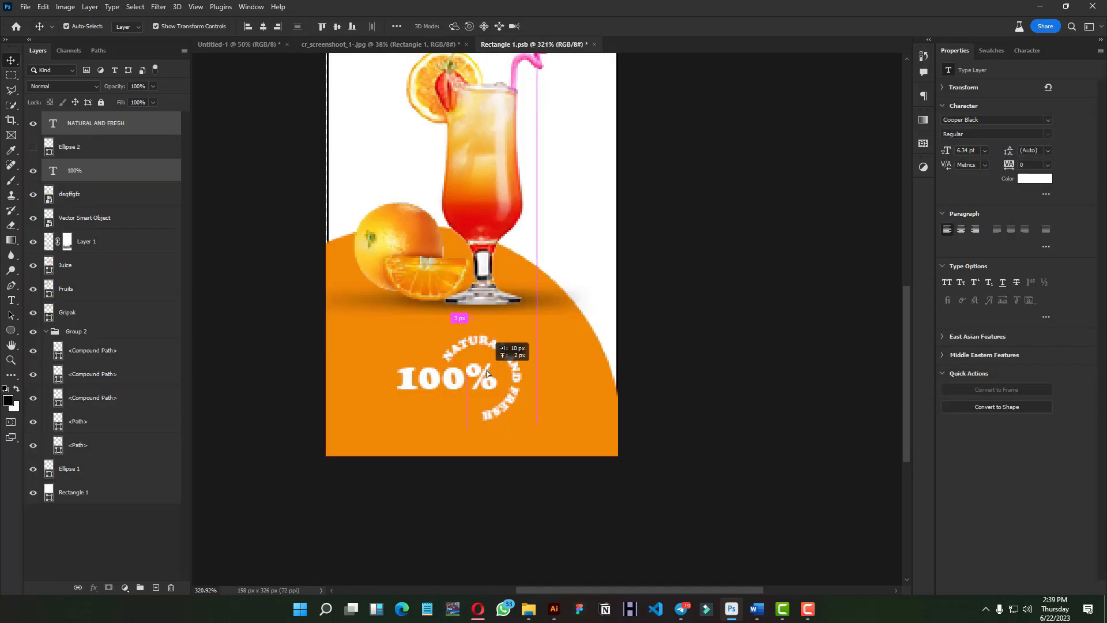
- Save the finished juice label in Rectangle 1.psb and return to the cr_screenshoot_1-.jpg bottle document
scroll(487, 373, "down", 6)
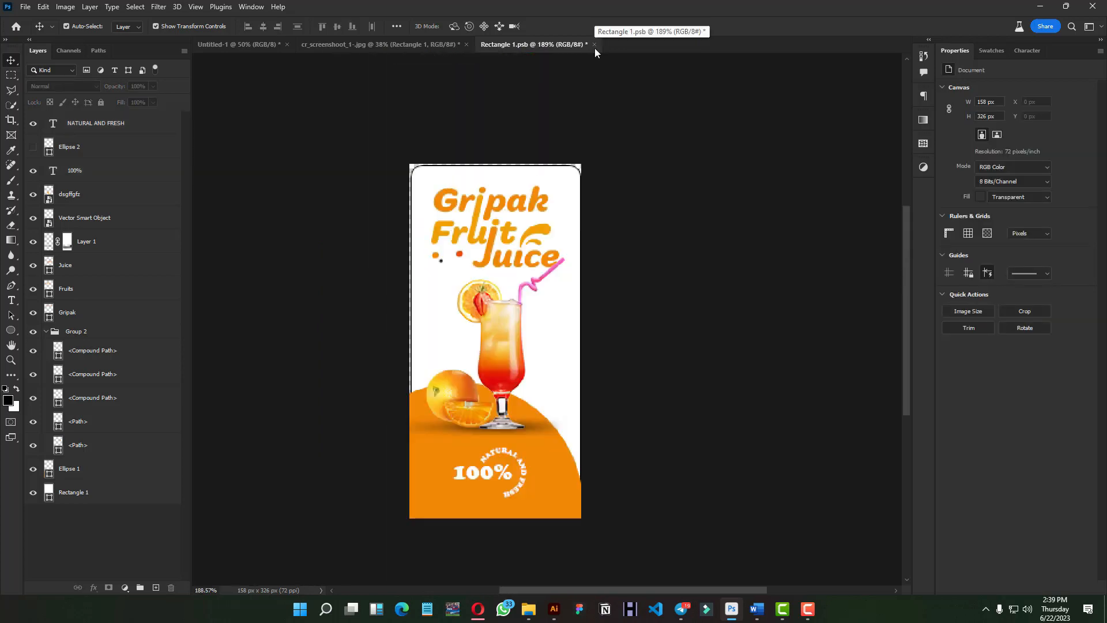
key("ctrl+s")
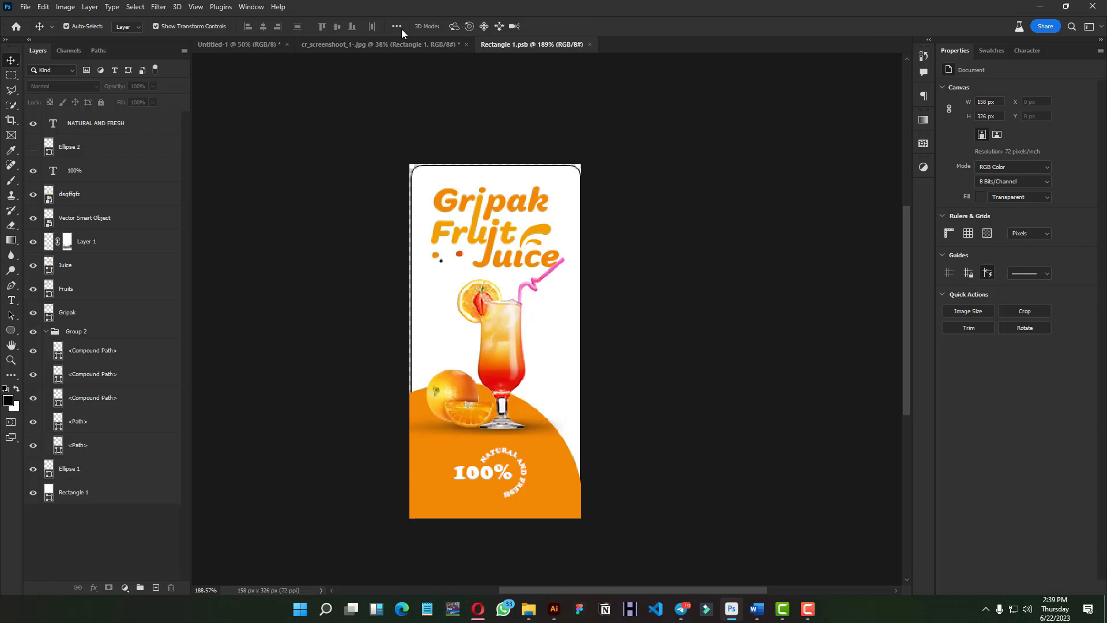
key("ctrl+w")
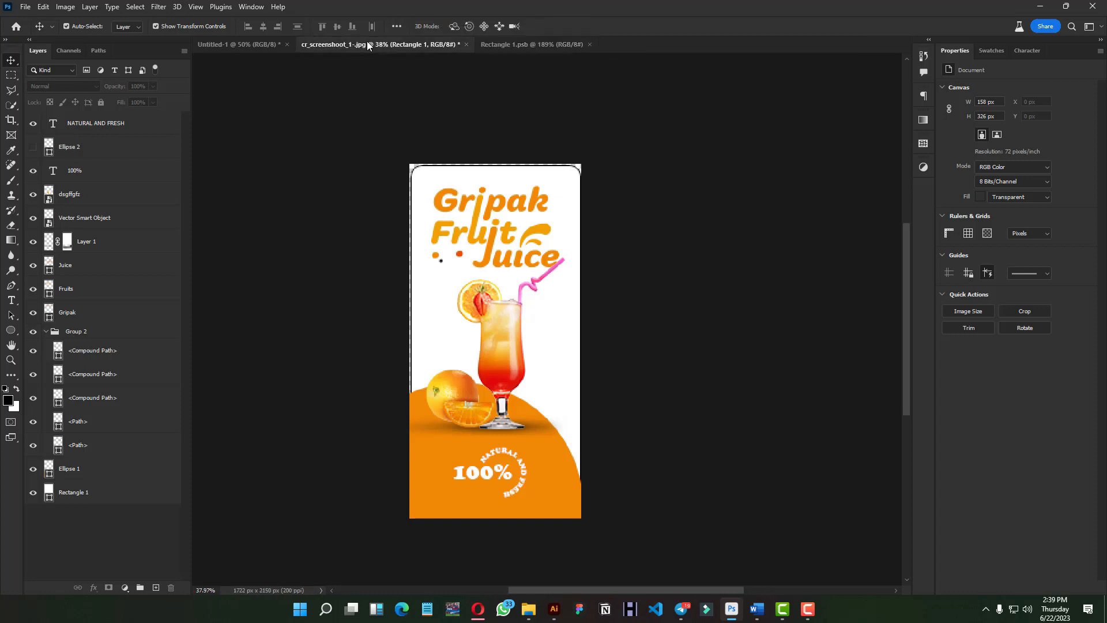
left_click(742, 270)
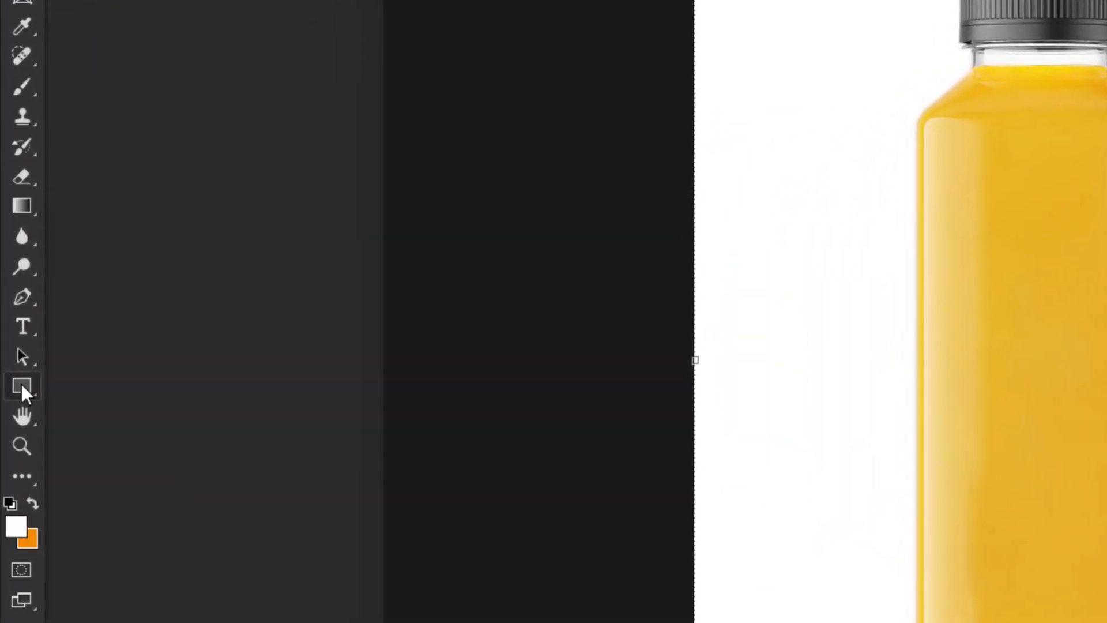
- Draw a white rectangle about 156 by 324 px on the bottle's front and round its corners to about 10 px
right_click(22, 385)
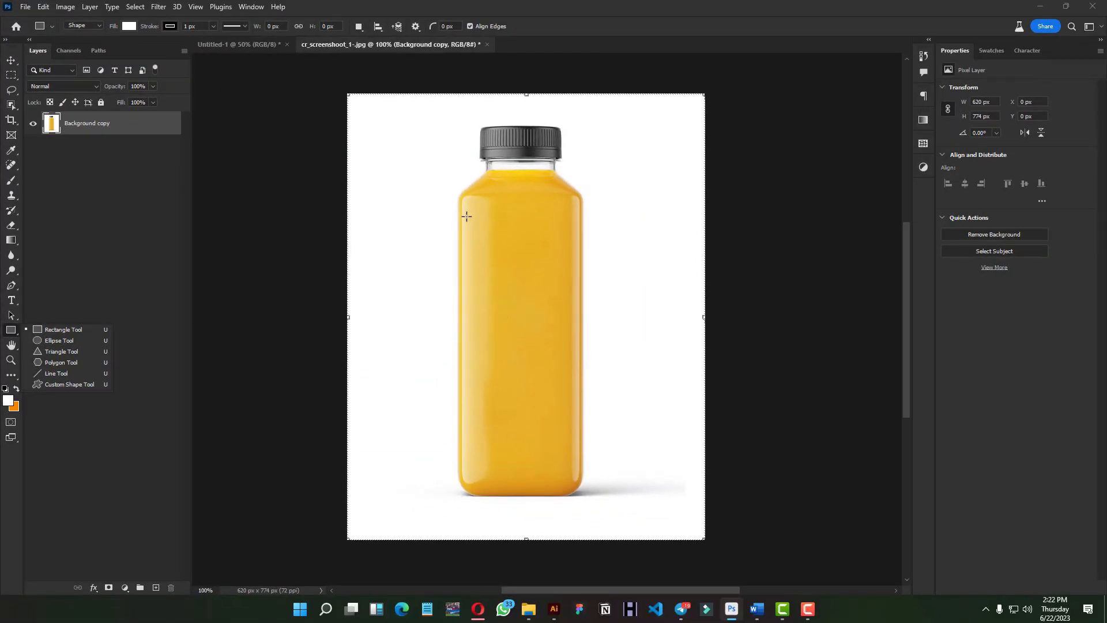
left_click(45, 327)
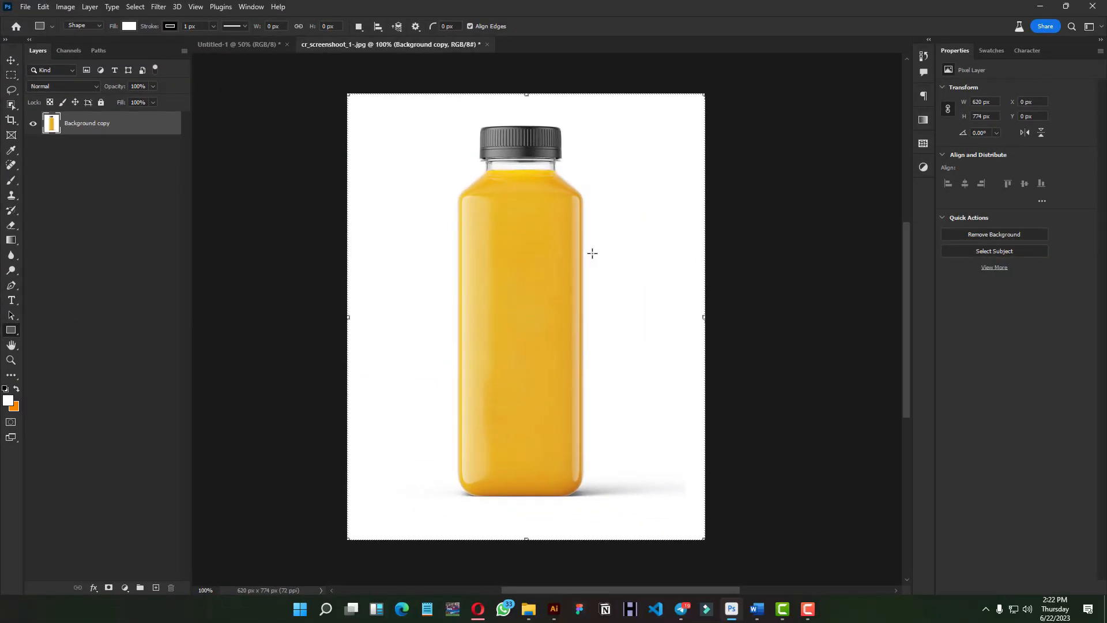
mouse_move(477, 234)
left_mouse_down()
mouse_move(537, 254)
mouse_move(565, 432)
left_mouse_up()
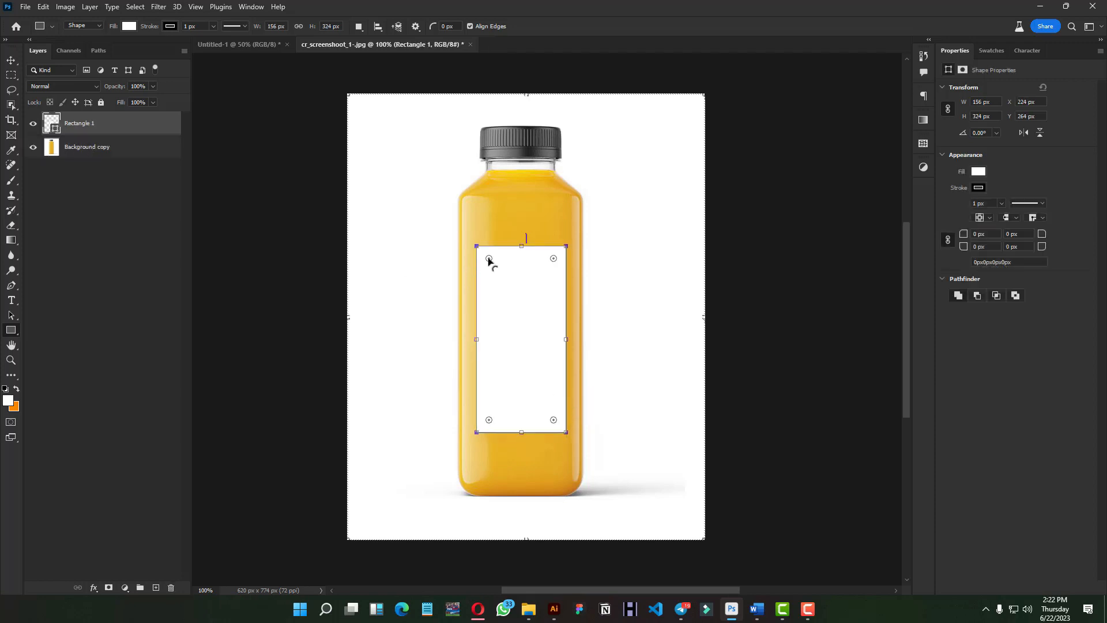
left_click_drag(489, 259, 483, 253)
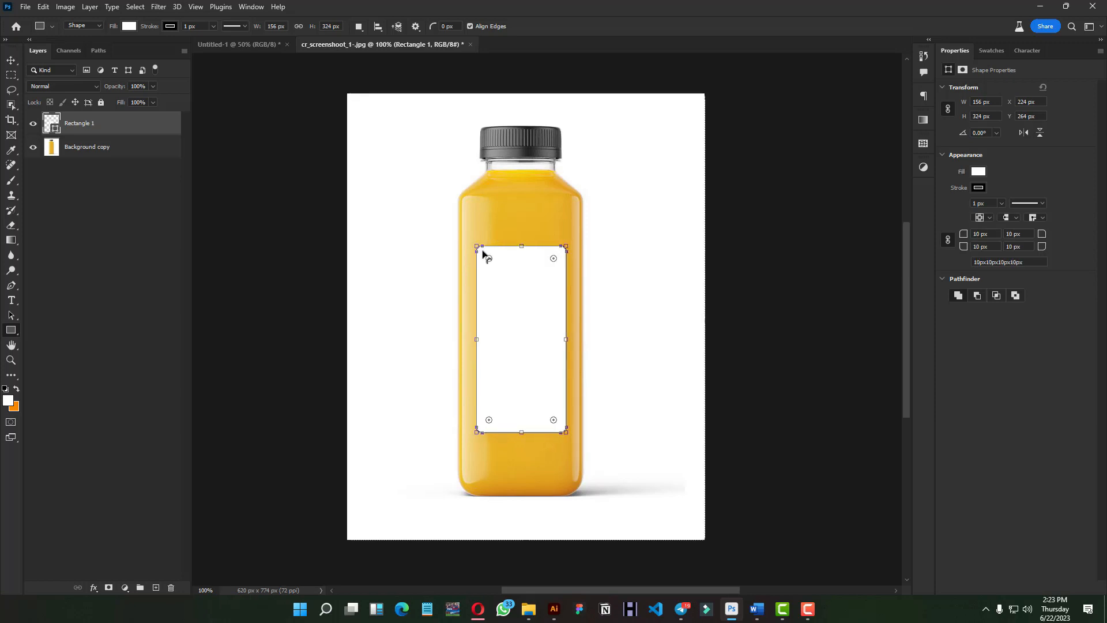
key("v")
left_click(194, 204)
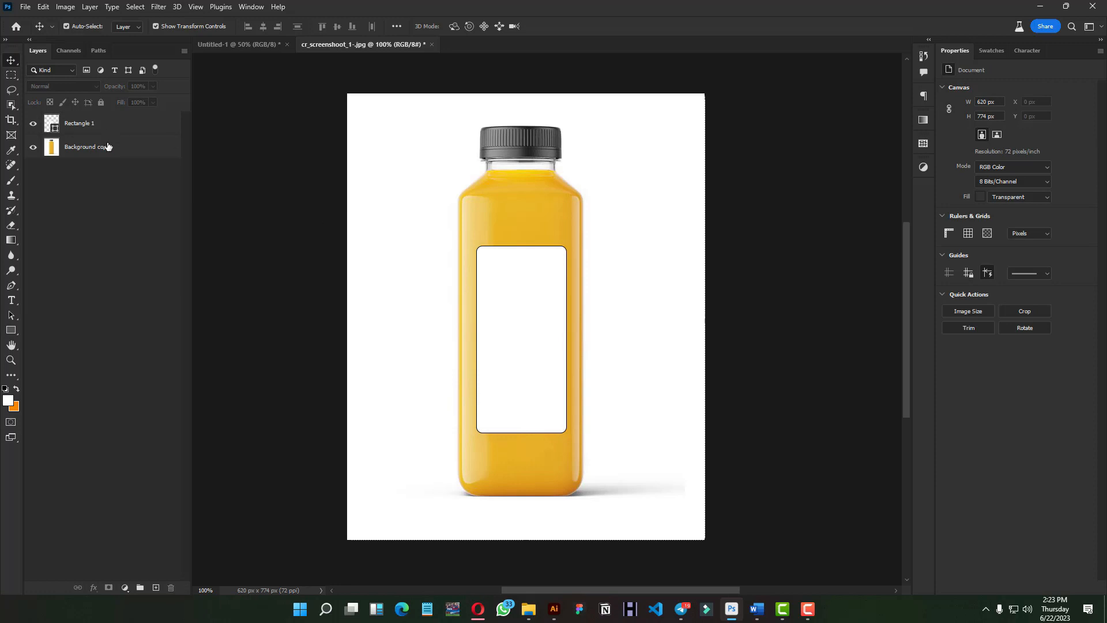
- Select the Background copy layer, show the Contextual Task Bar and hide the Rectangle 1 layer
left_click(107, 147)
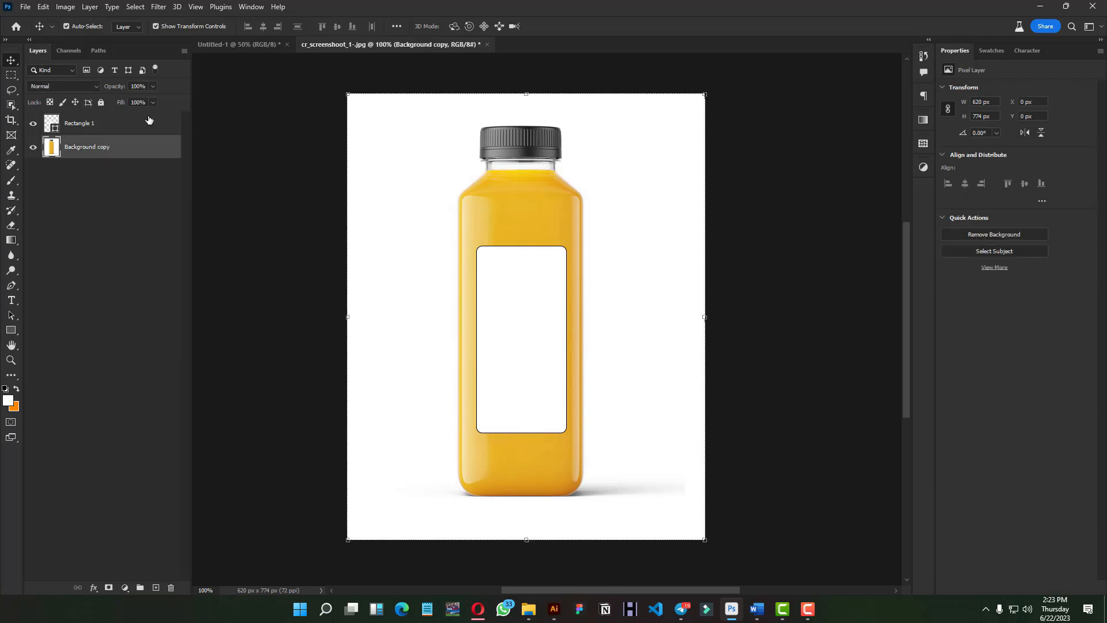
scroll(537, 161, "down", 2)
scroll(531, 173, "up", 1)
left_click(249, 8)
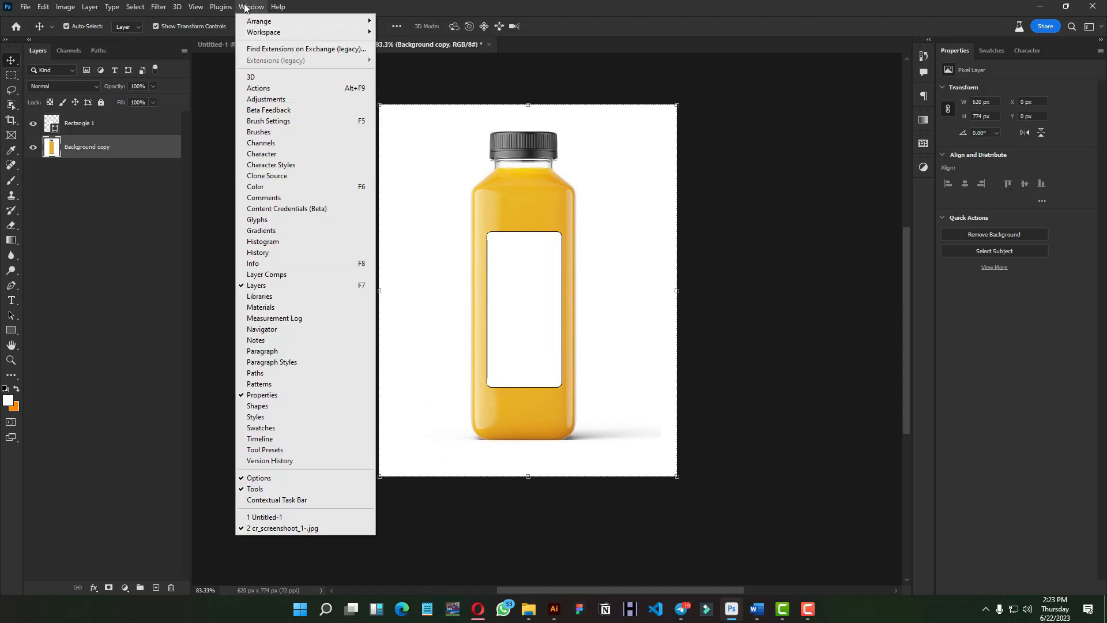
left_click(277, 499)
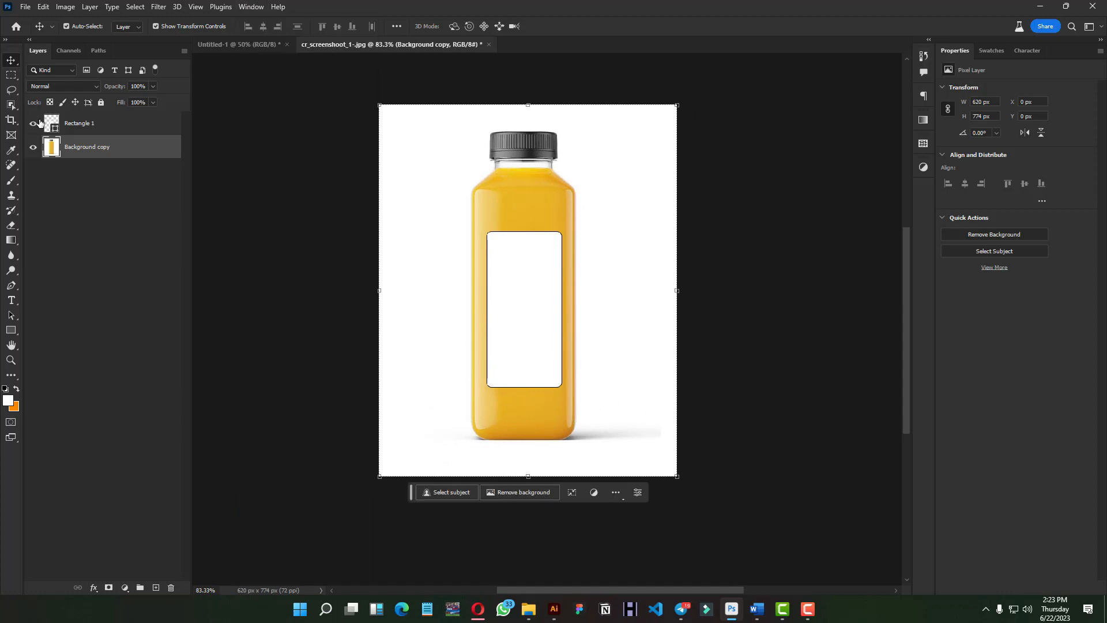
left_click(33, 123)
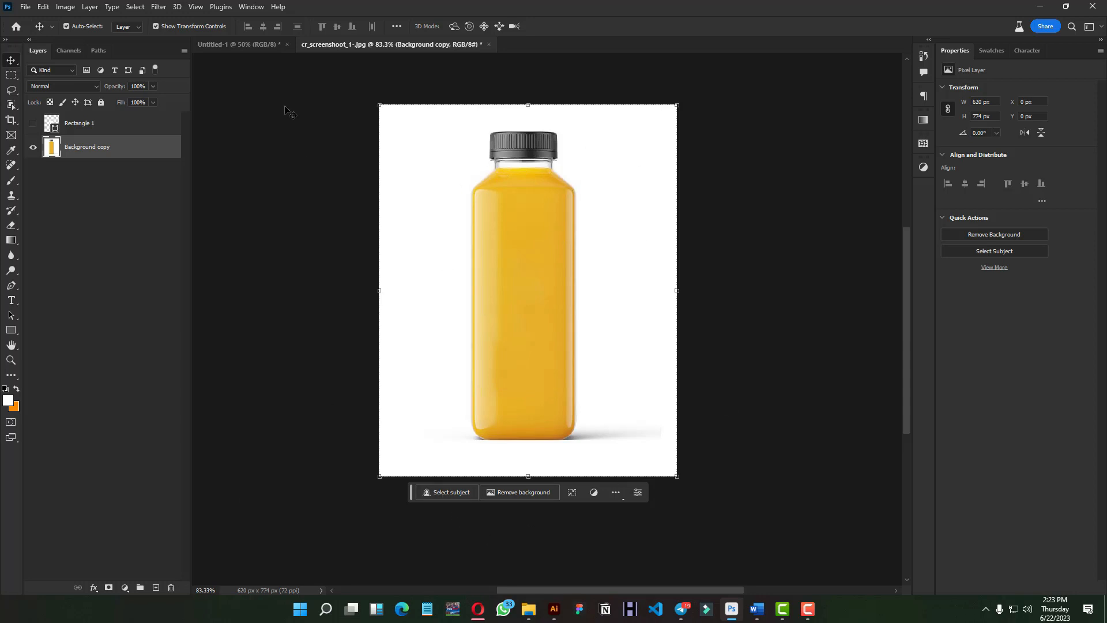
- Select the bottle on the Background copy layer with Select Subject
left_click(135, 7)
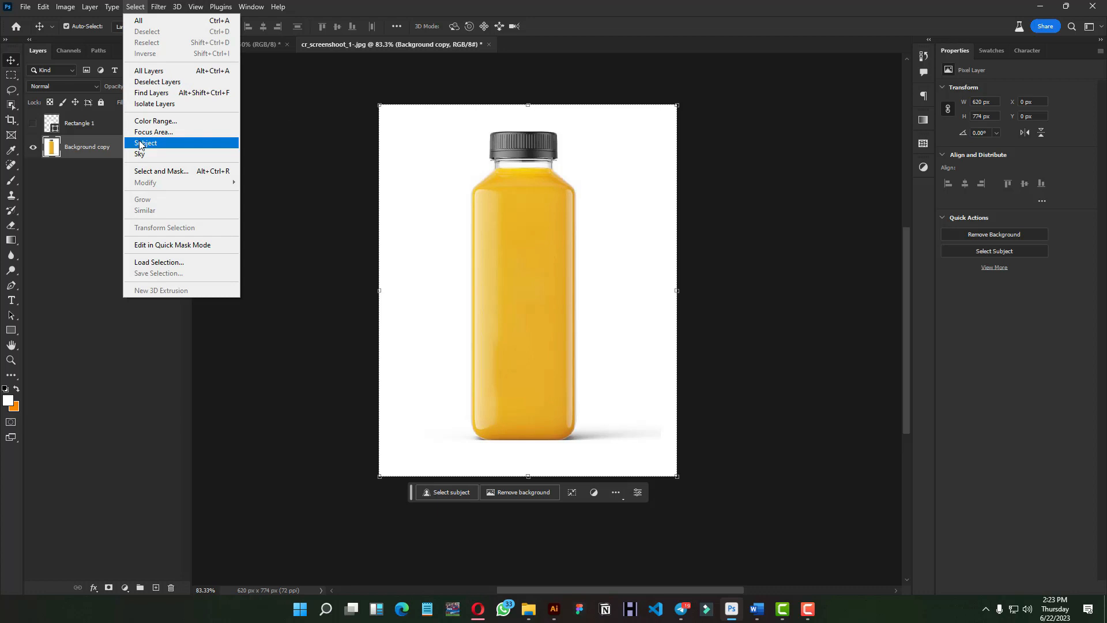
left_click(133, 7)
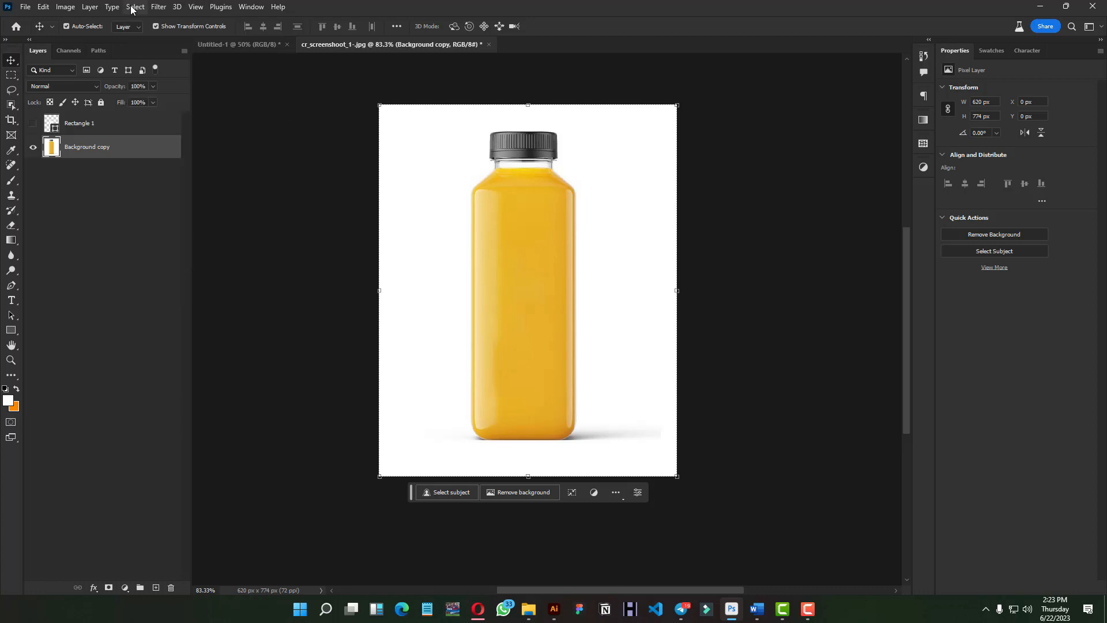
left_click(463, 493)
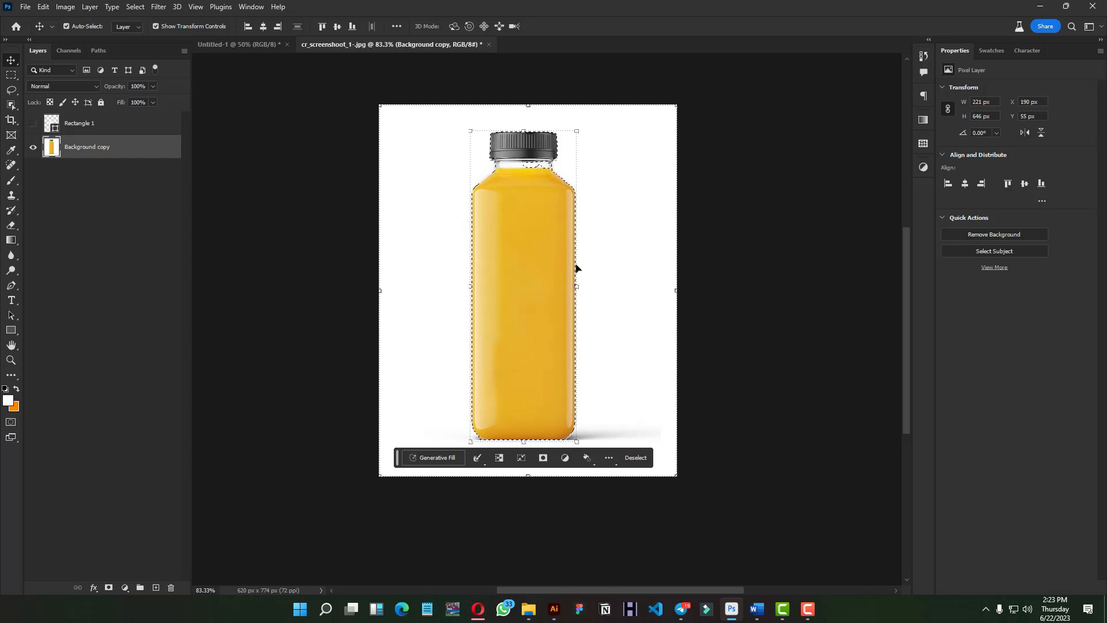
scroll(530, 409, "down", 2)
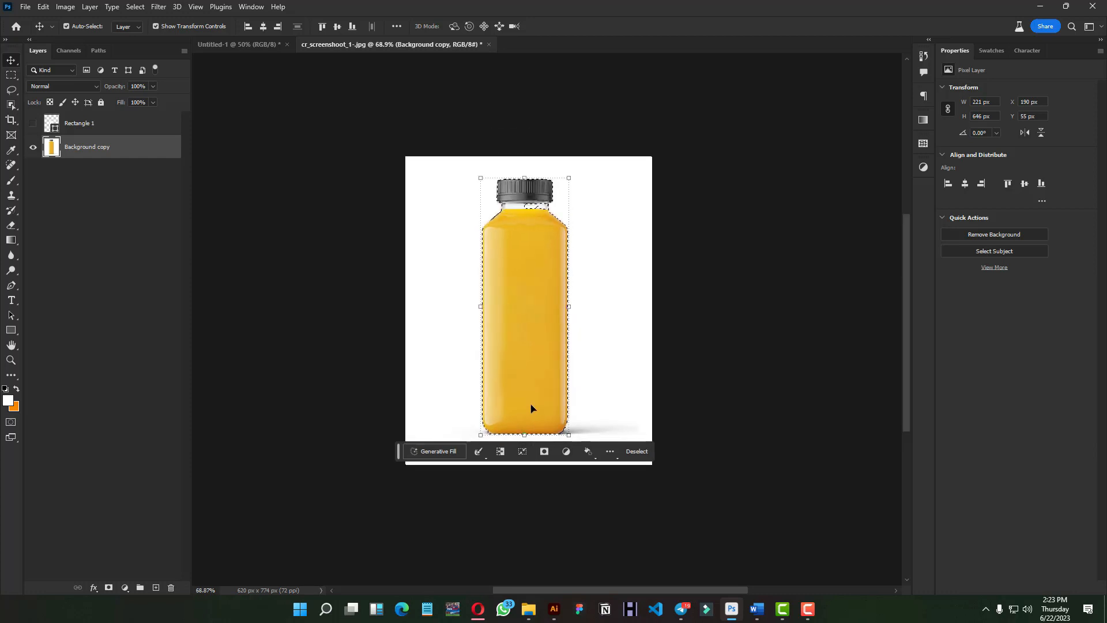
scroll(531, 408, "up", 2)
scroll(549, 210, "up", 1)
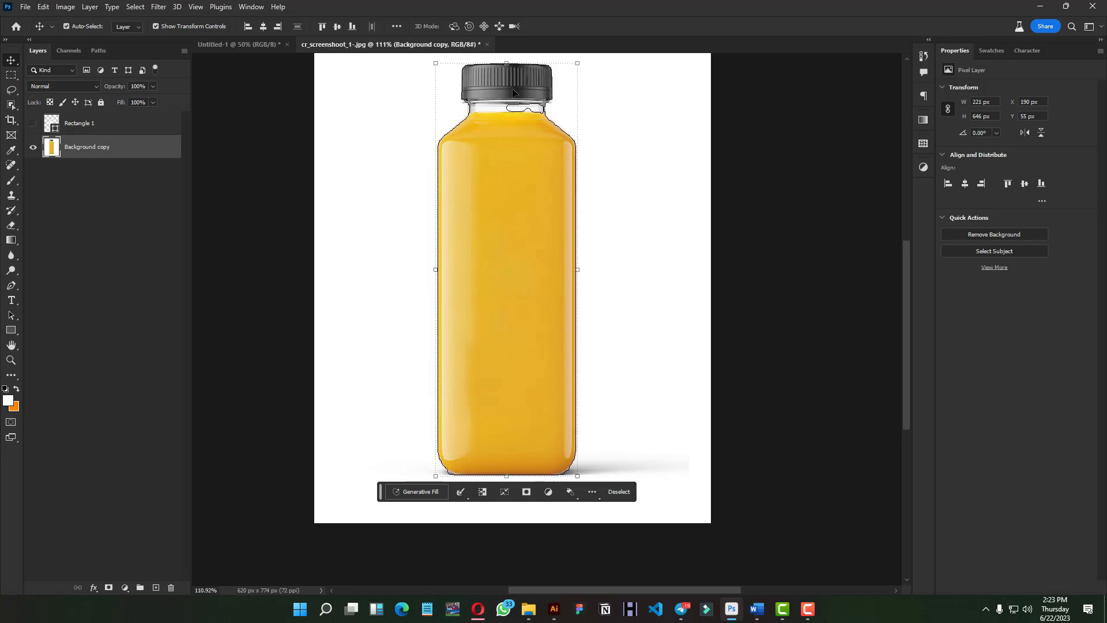
- Add the missed neck area to the bottle selection with the Quick Selection tool and turn the selection into a layer mask
left_click(10, 94)
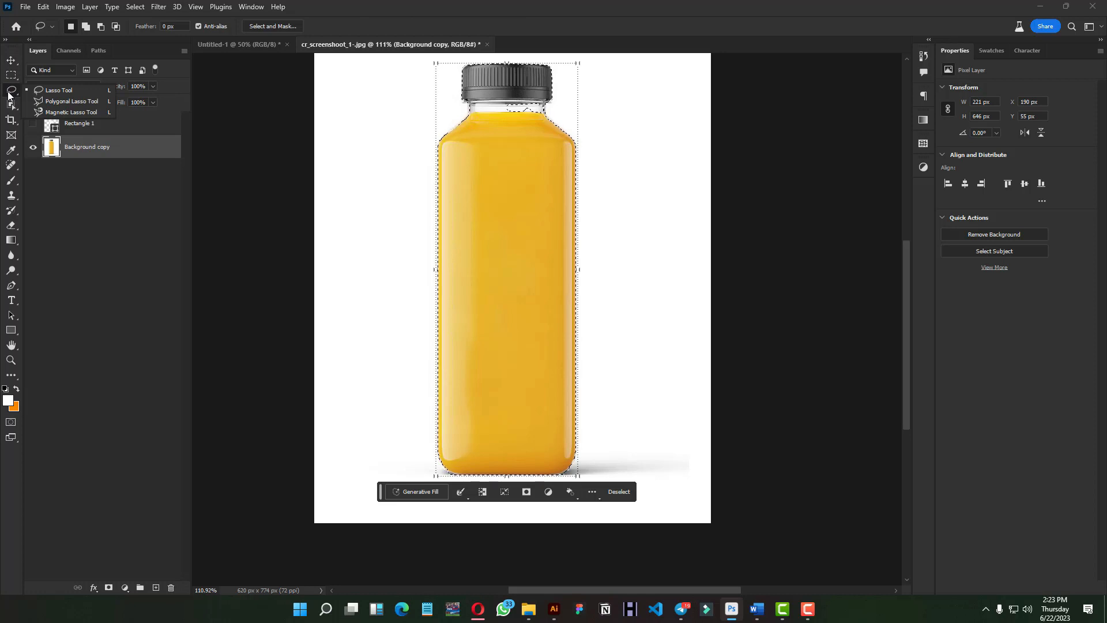
left_click(10, 105)
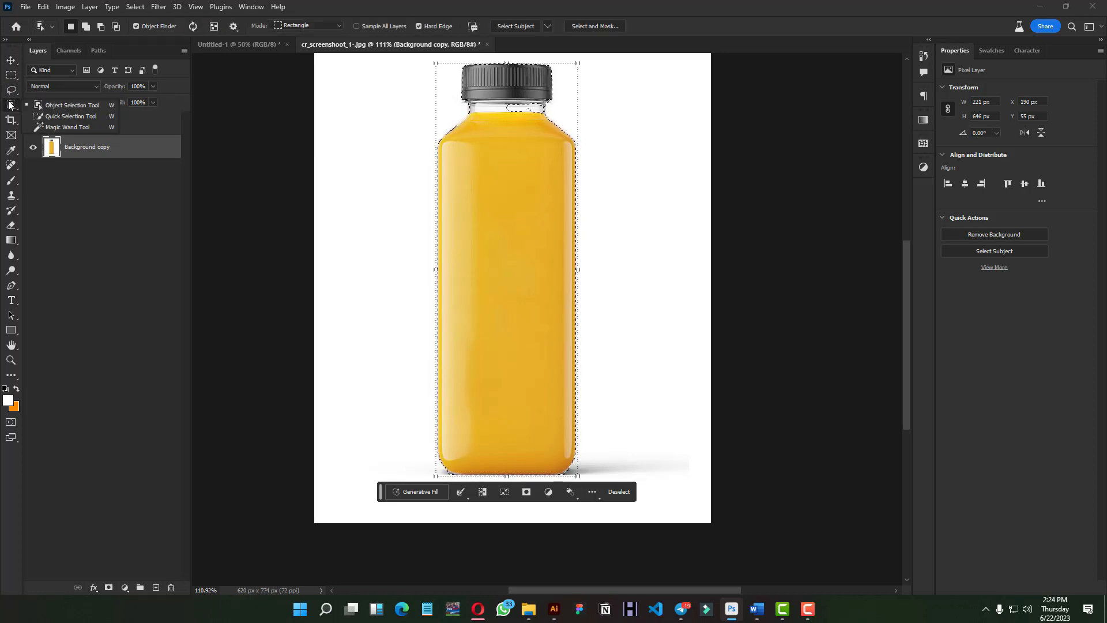
left_click(58, 117)
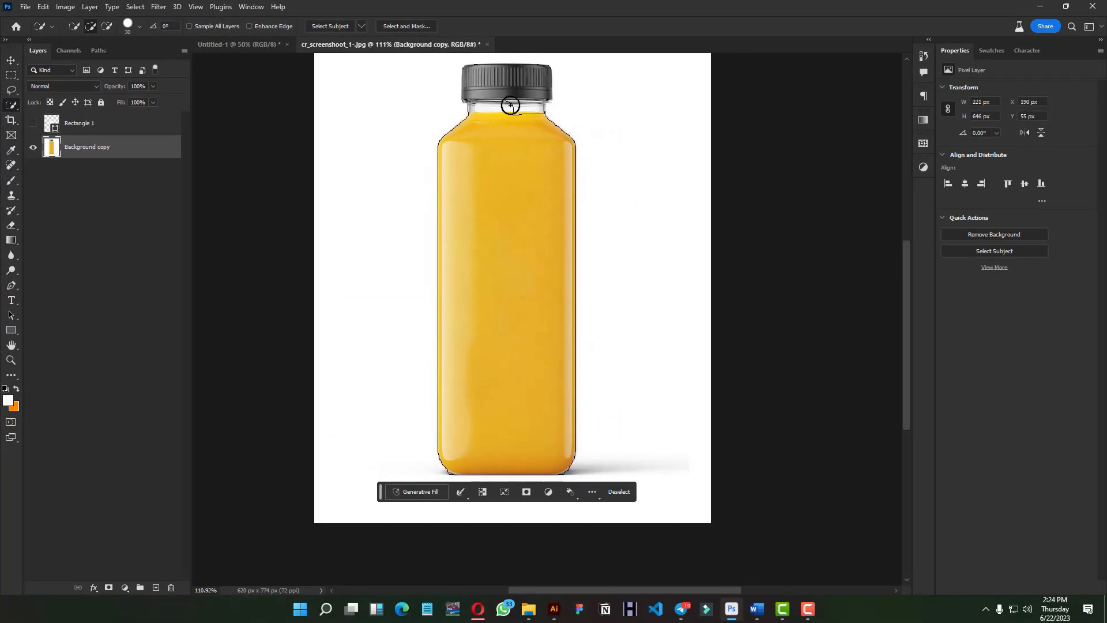
left_click_drag(502, 108, 489, 88)
left_click(108, 588)
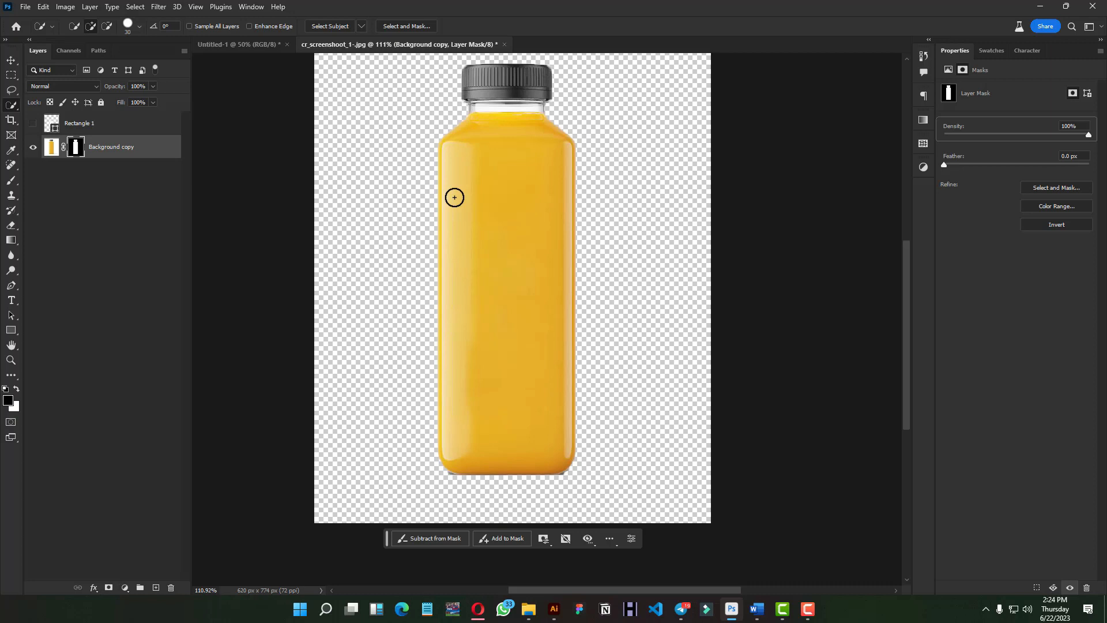
- Place a light blue solid color fill layer from the swatches beneath the masked bottle layer
left_click(992, 50)
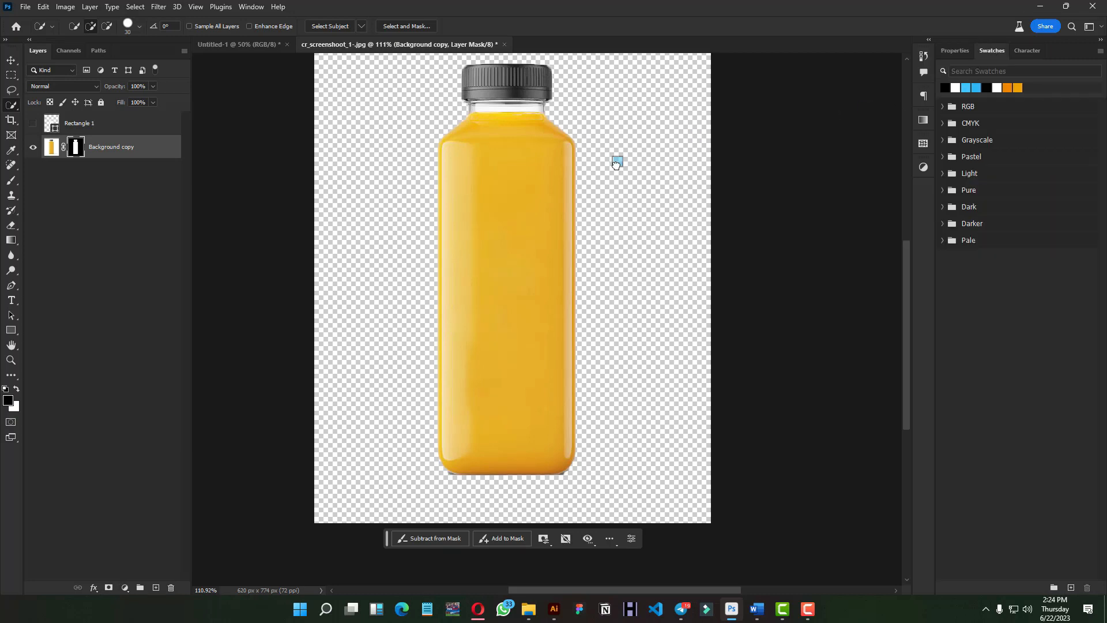
left_click(593, 175, "ctrl")
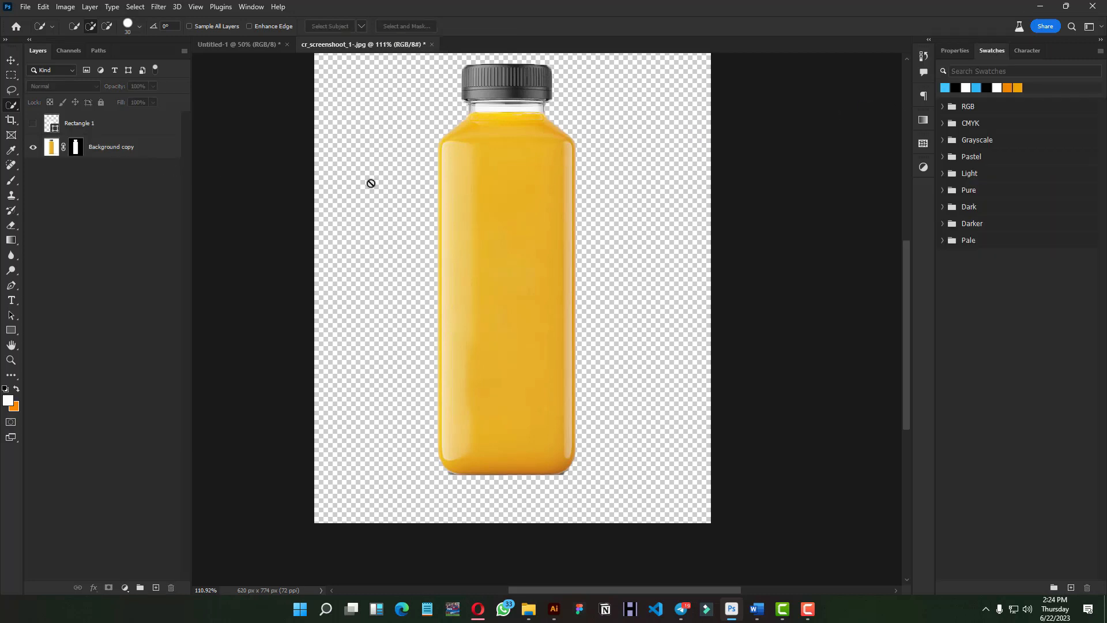
left_click_drag(946, 85, 82, 215)
left_click(110, 148)
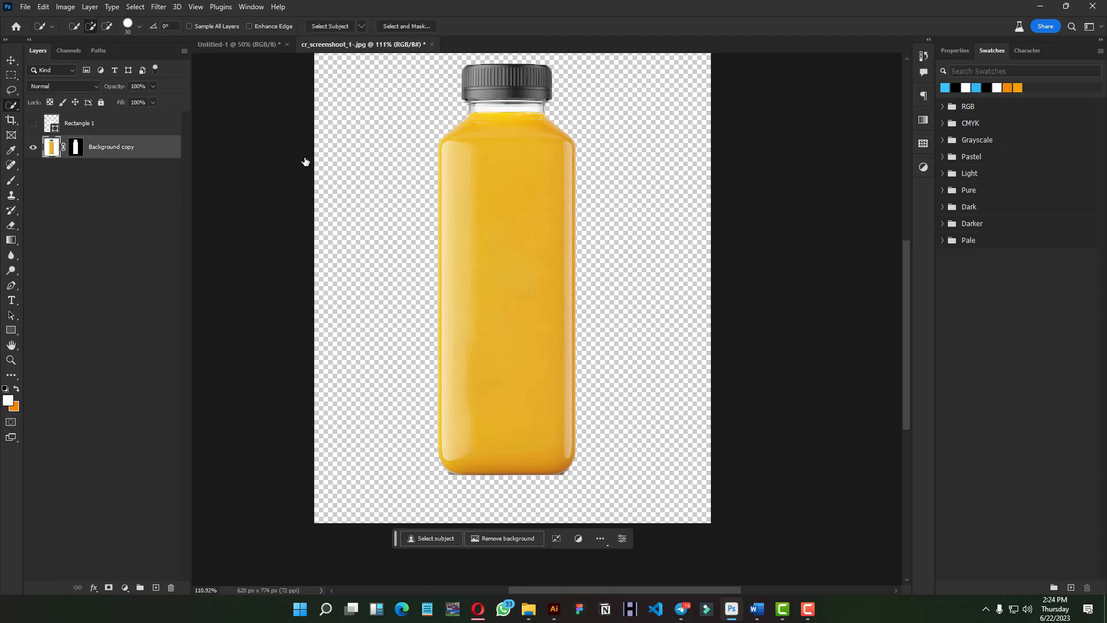
left_click_drag(945, 88, 609, 120)
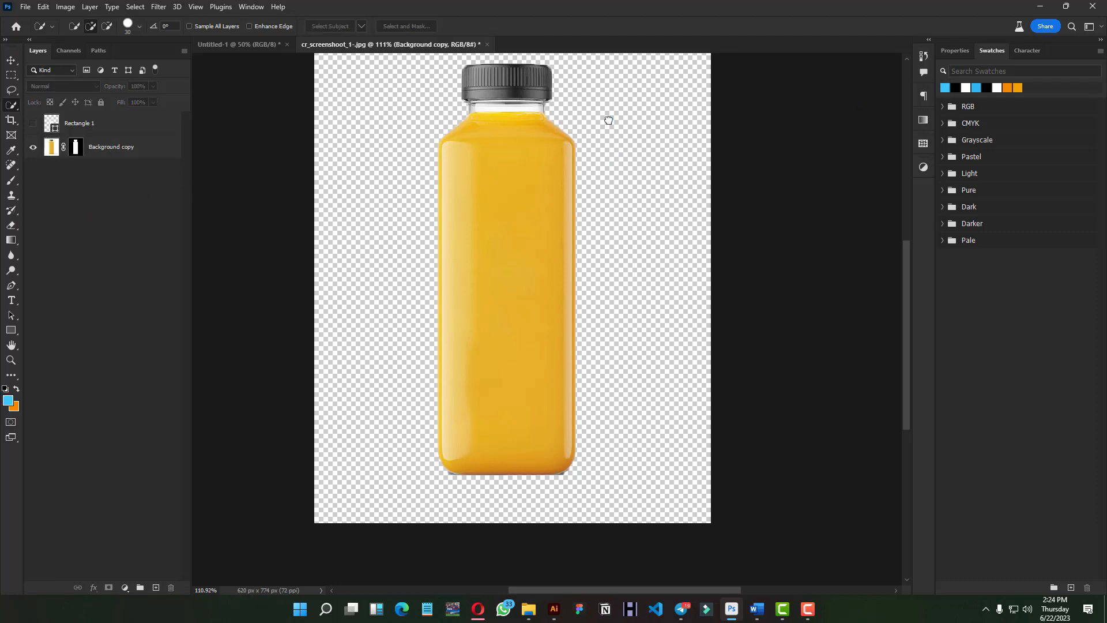
left_click(172, 148)
left_click_drag(897, 88, 114, 182)
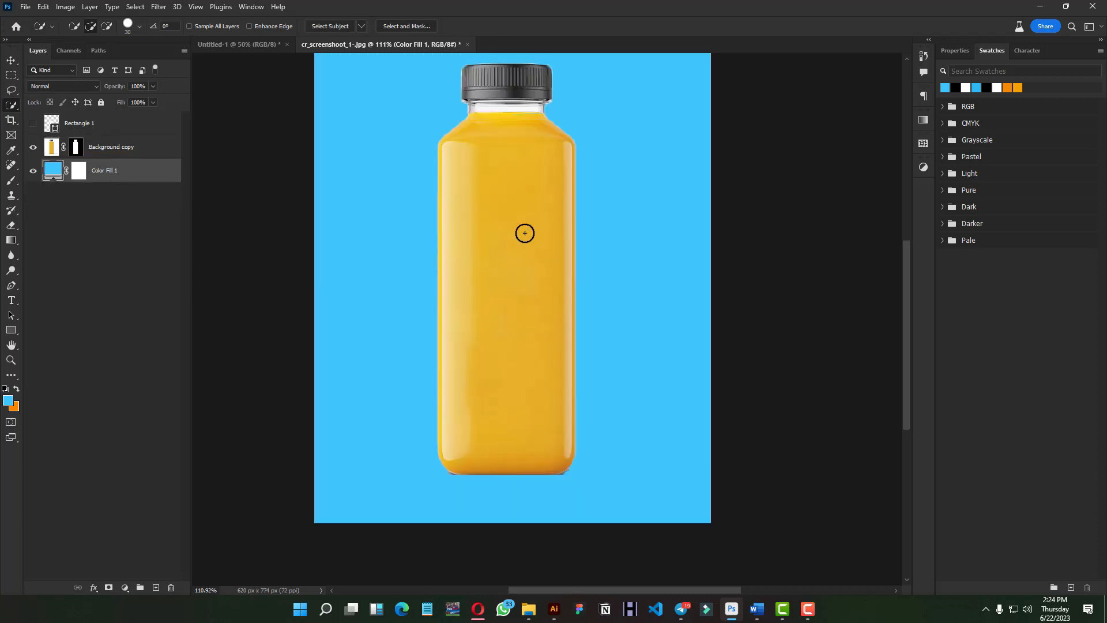
- Outline the leftover fringe beside the bottle neck under the cap's left edge with the Polygonal Lasso and delete it from the Background copy layer
scroll(525, 233, "up", 8)
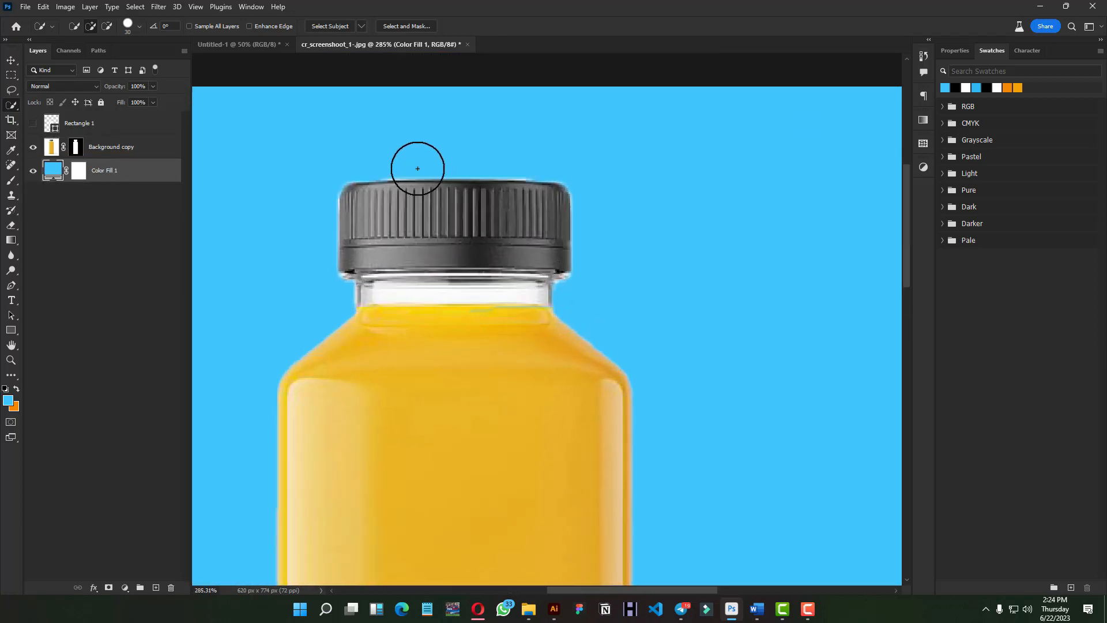
left_click(11, 93)
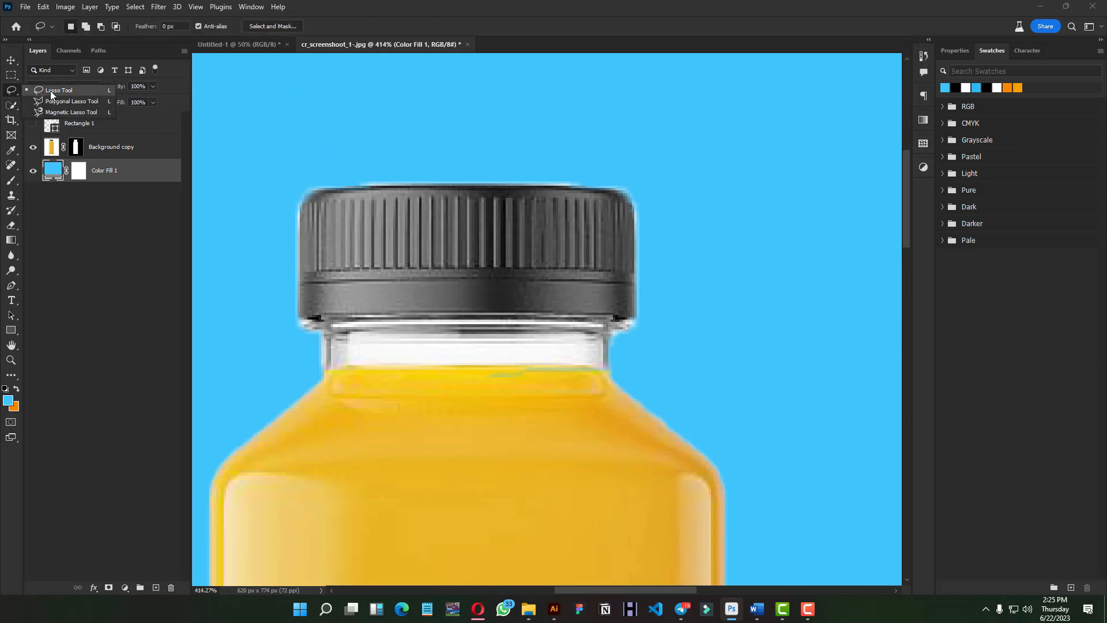
left_click(56, 103)
left_click(75, 147)
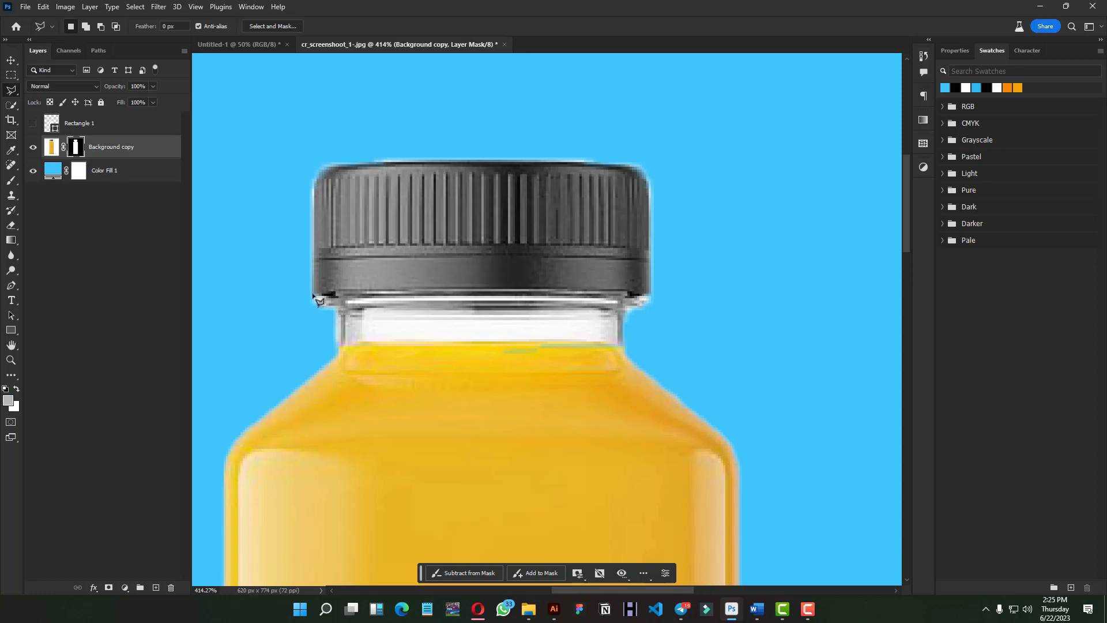
left_click(313, 295)
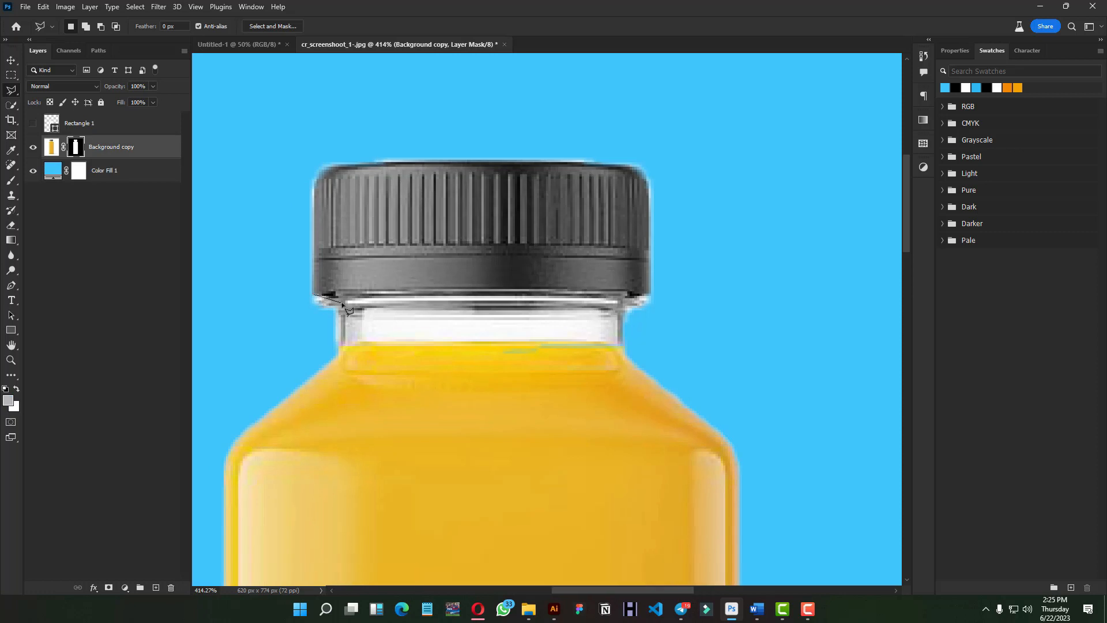
left_click(339, 308)
left_click(338, 352)
left_click(268, 369)
left_click(281, 305)
left_click(312, 296)
left_click(53, 150)
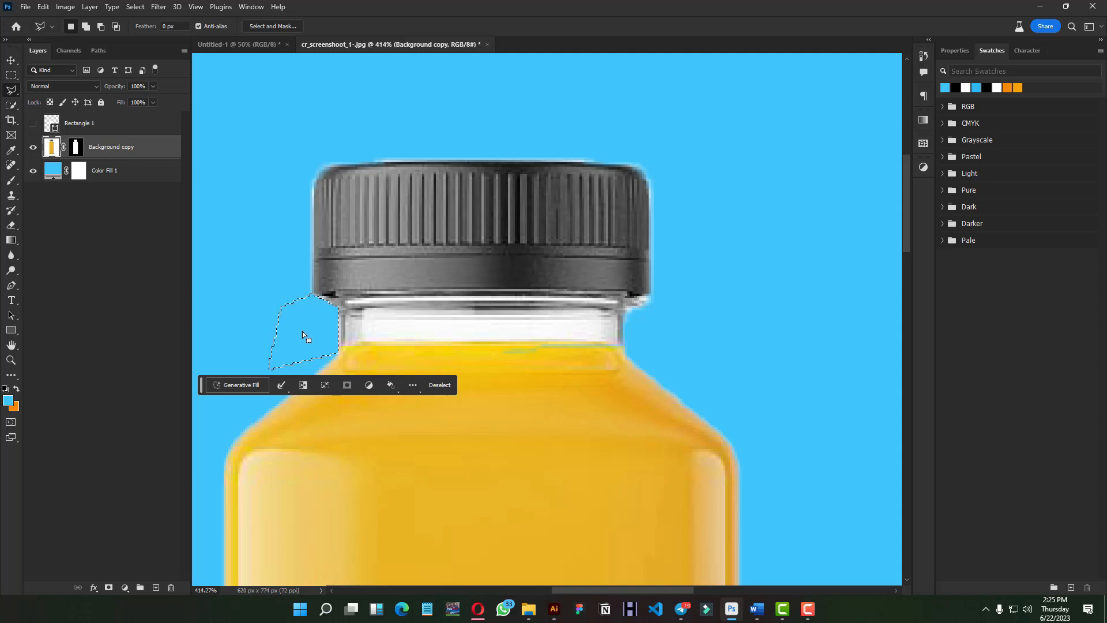
key("ctrl+d")
- Outline the leftover fringe on the right side of the bottle neck with the Polygonal Lasso, delete it and deselect
left_click_drag(443, 314, 351, 283)
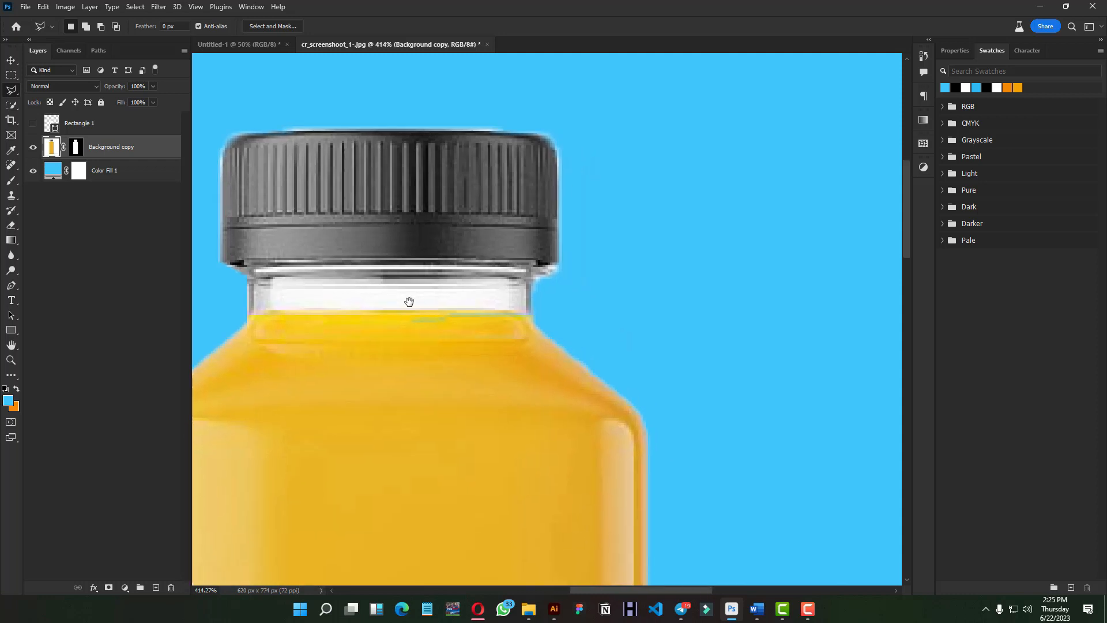
left_click(555, 264)
left_click(530, 276)
left_click(527, 315)
left_click(583, 324)
left_click(587, 258)
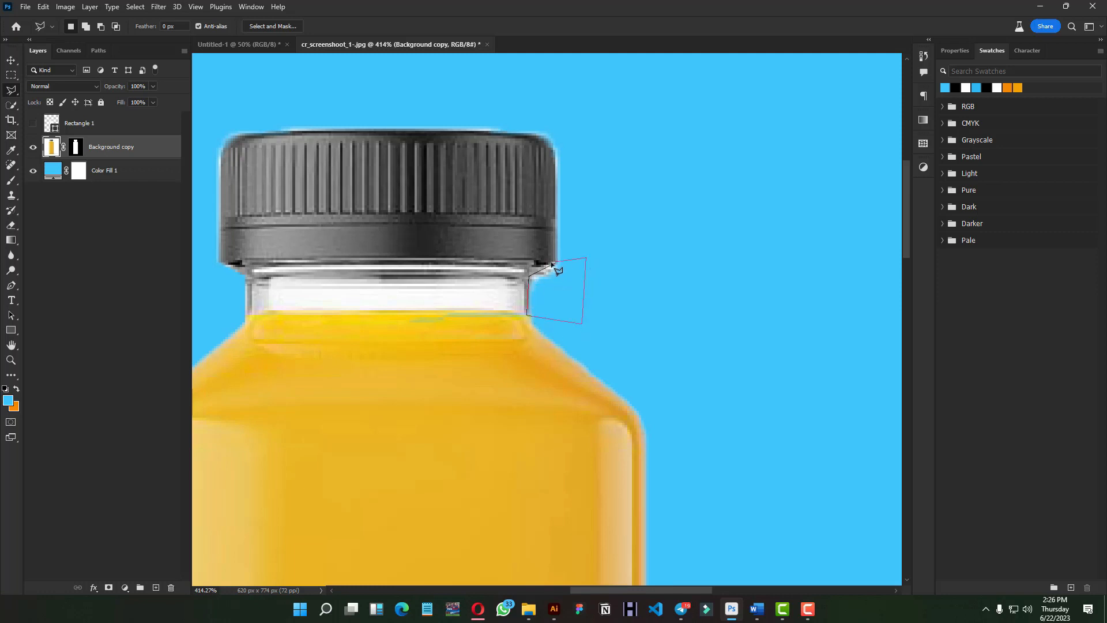
left_click(555, 265)
right_click(556, 271)
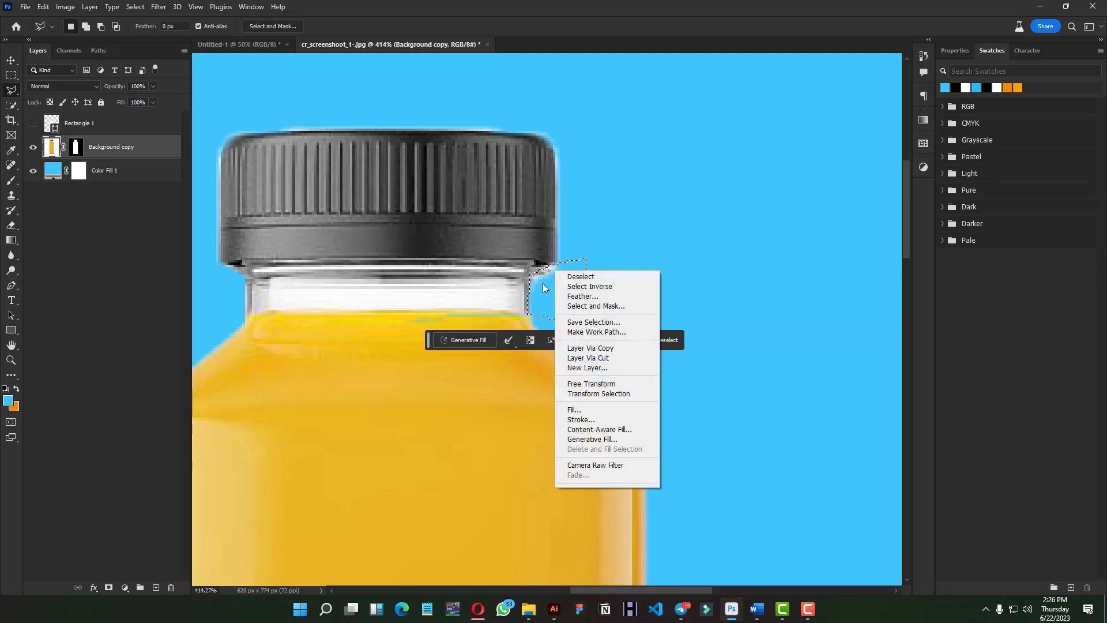
left_click(542, 283)
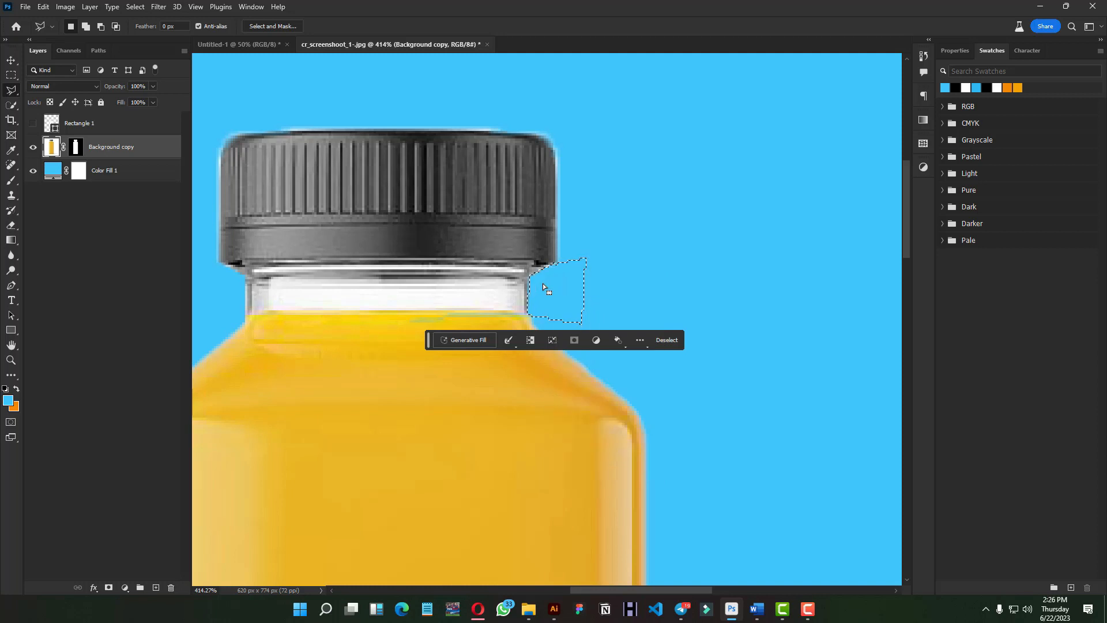
key("ctrl+d")
- Outline the pale fringe along the top edge of the cap with the Polygonal Lasso, delete it and deselect
left_click_drag(524, 278, 579, 350)
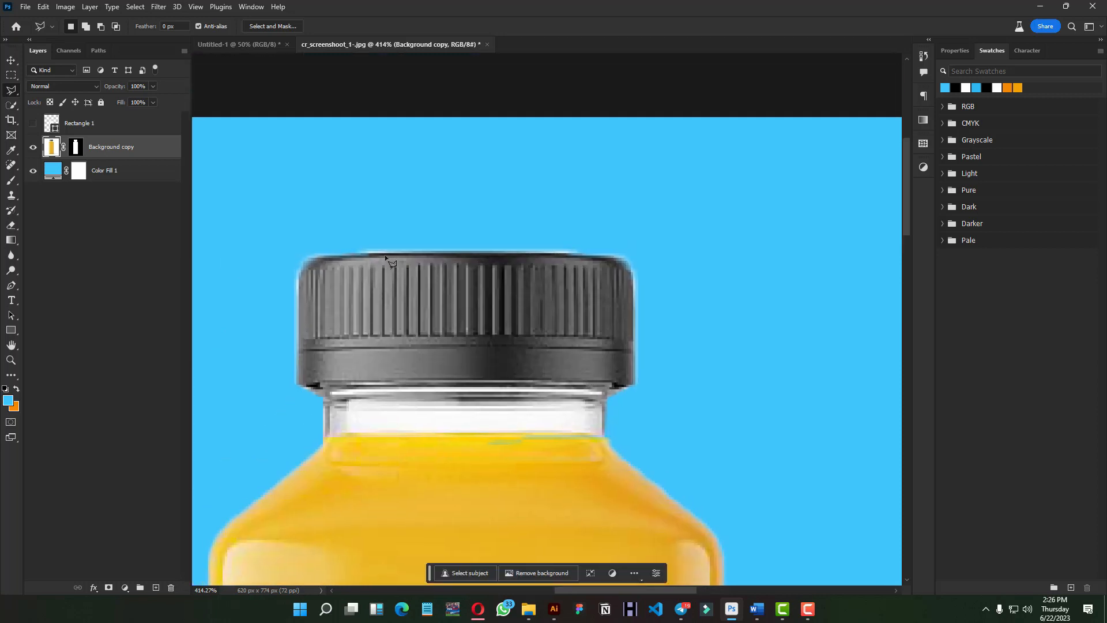
left_click(321, 255)
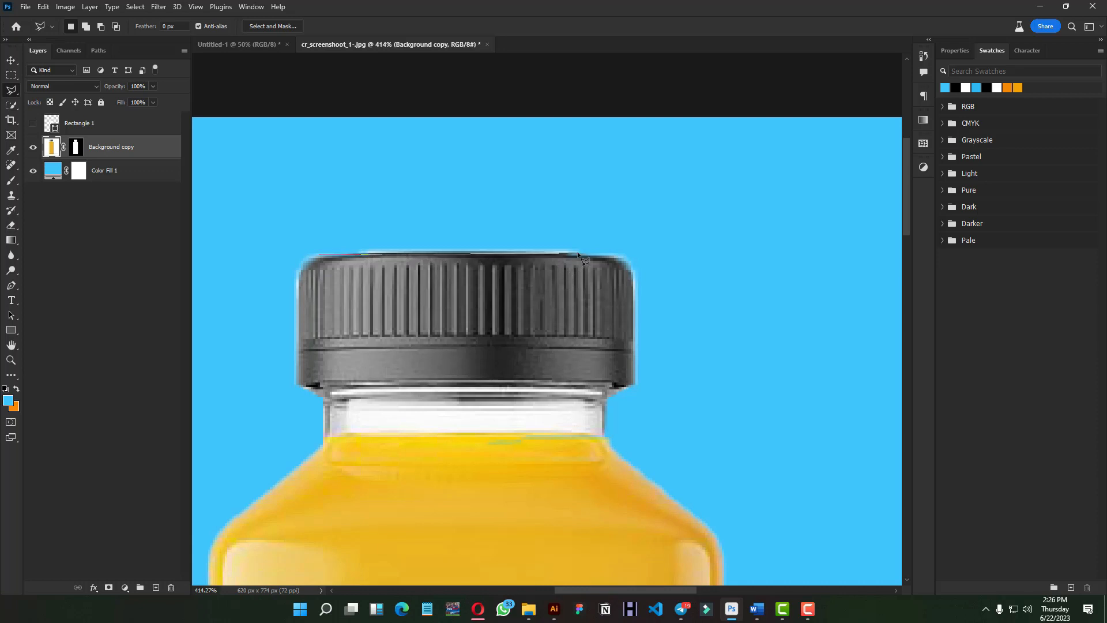
left_click(602, 256)
left_click(619, 236)
left_click(545, 207)
left_click(365, 206)
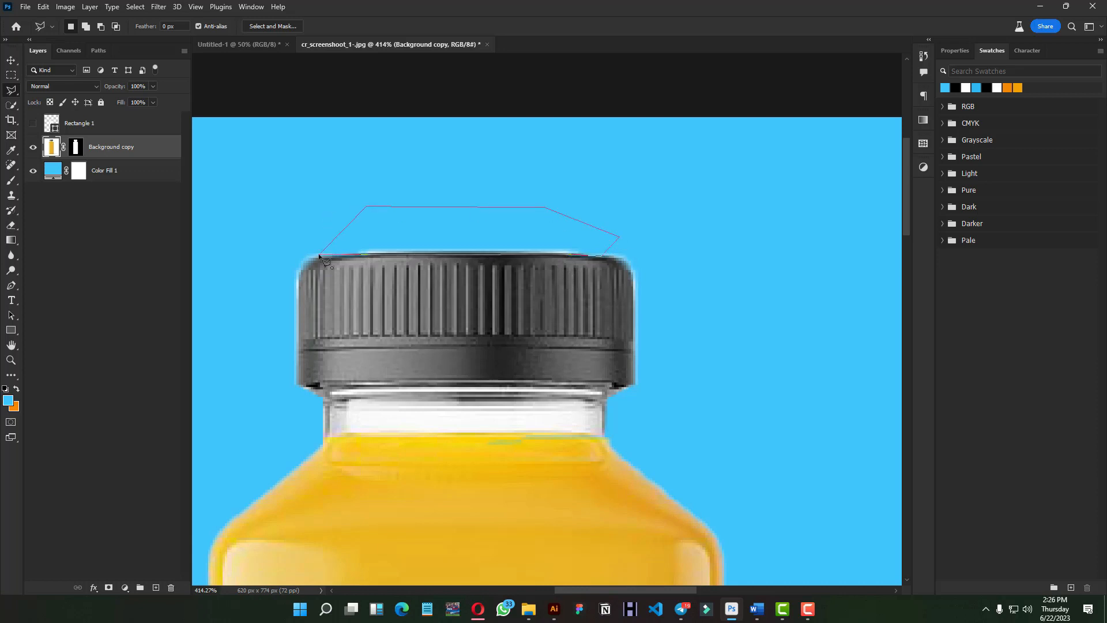
left_click(319, 255)
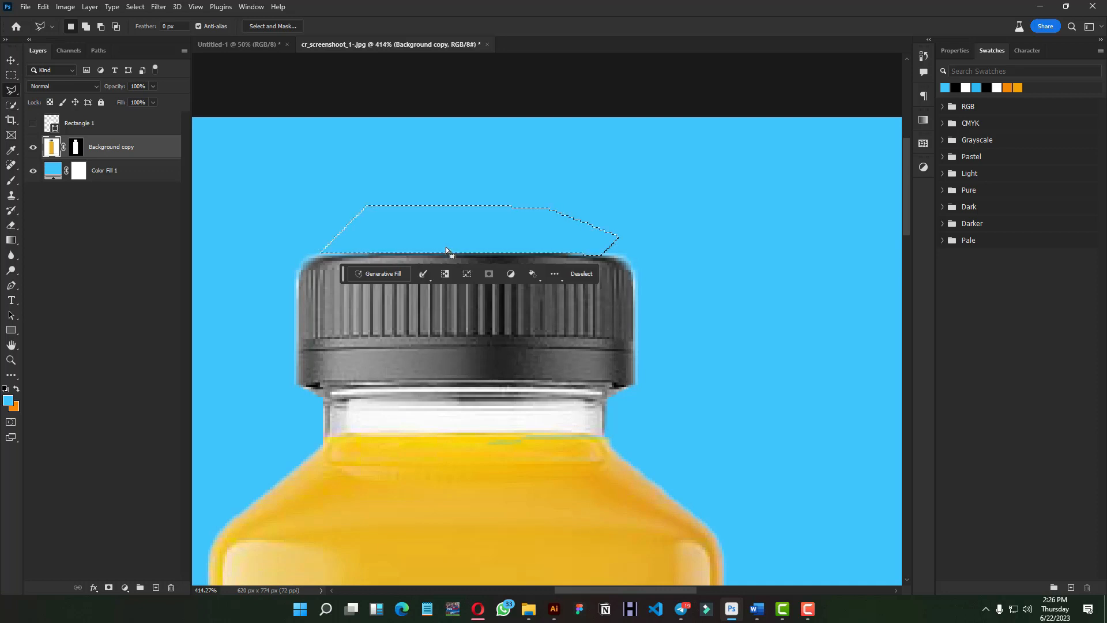
key("ctrl+d")
- Outline the dark remnant at the bottle's bottom-left corner with the Polygonal Lasso, delete it and deselect
scroll(416, 299, "down", 5)
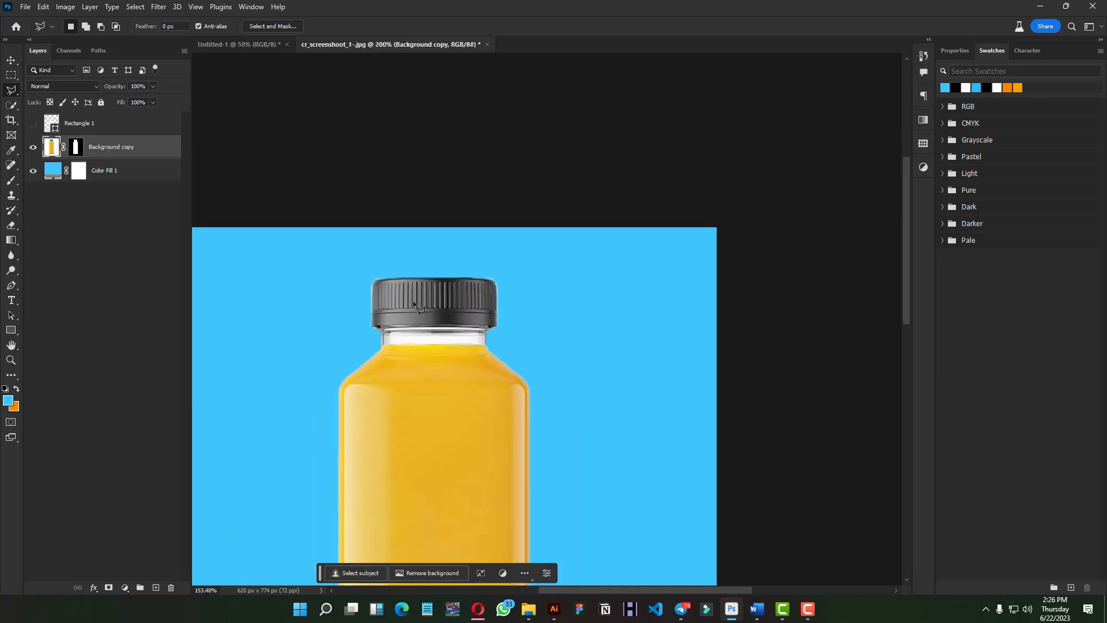
scroll(418, 307, "down", 2)
scroll(524, 279, "up", 5)
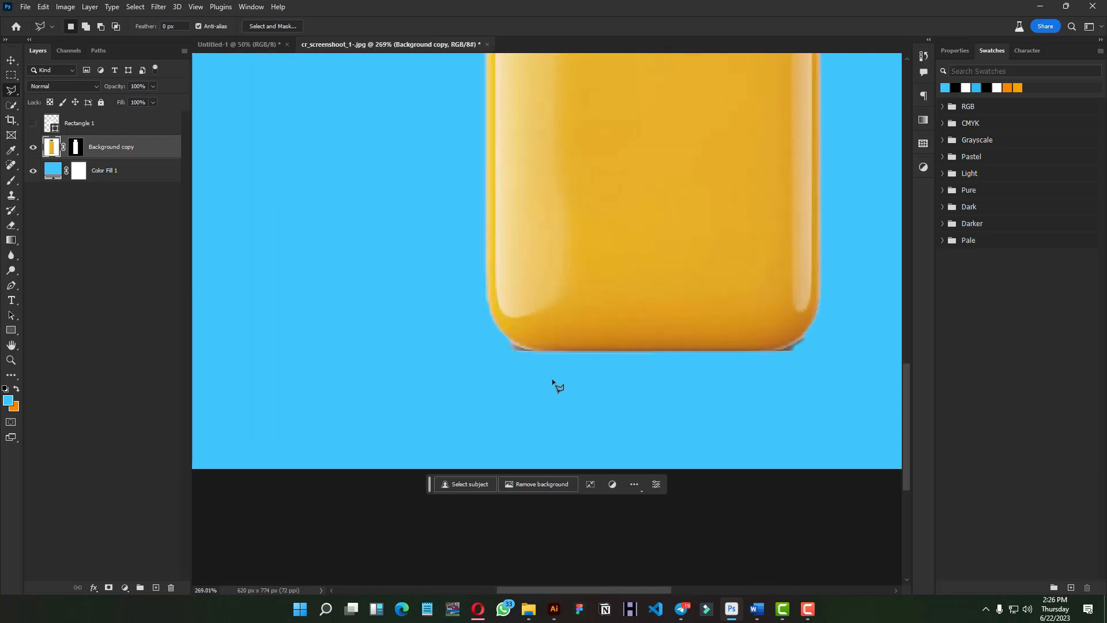
scroll(554, 388, "up", 6)
left_click(471, 316)
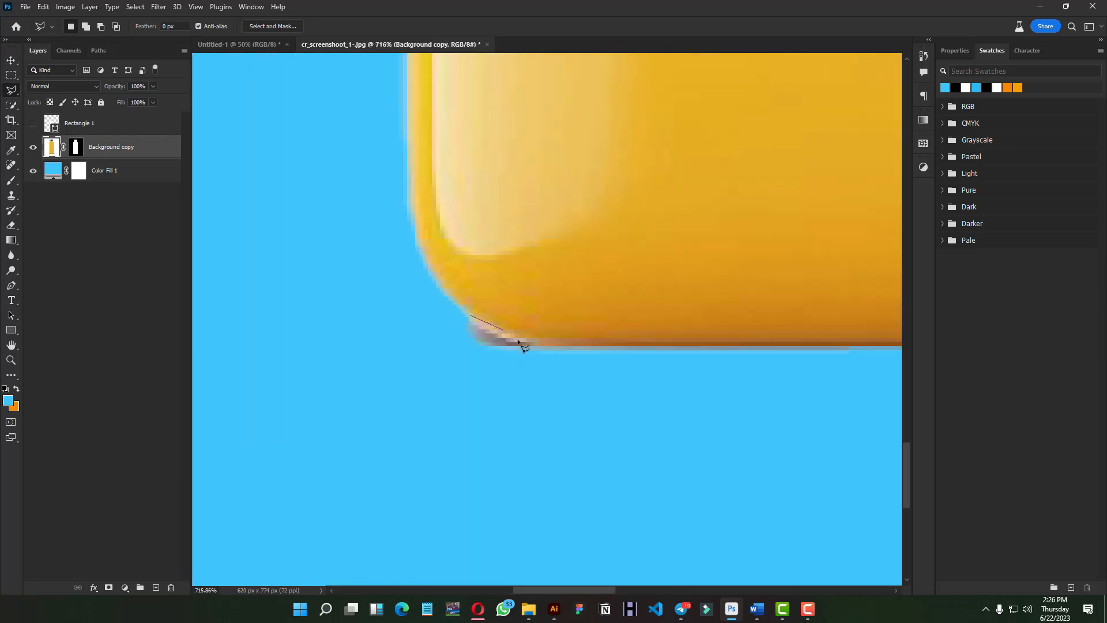
left_click(541, 349)
left_click(512, 385)
left_click(426, 341)
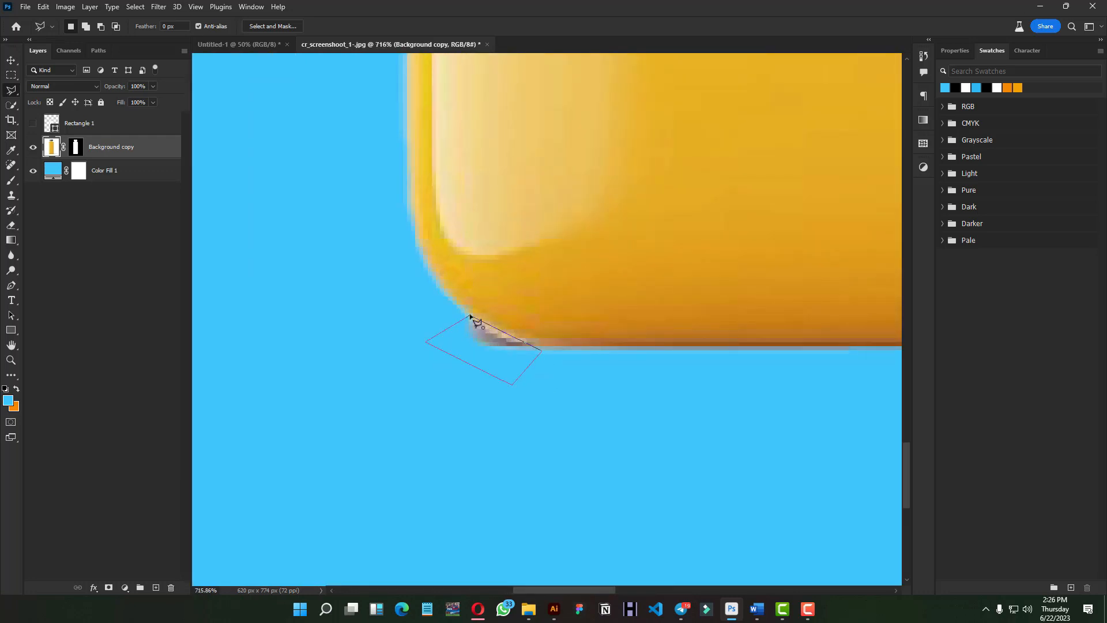
left_click(471, 316)
right_click(484, 338)
left_click(157, 226)
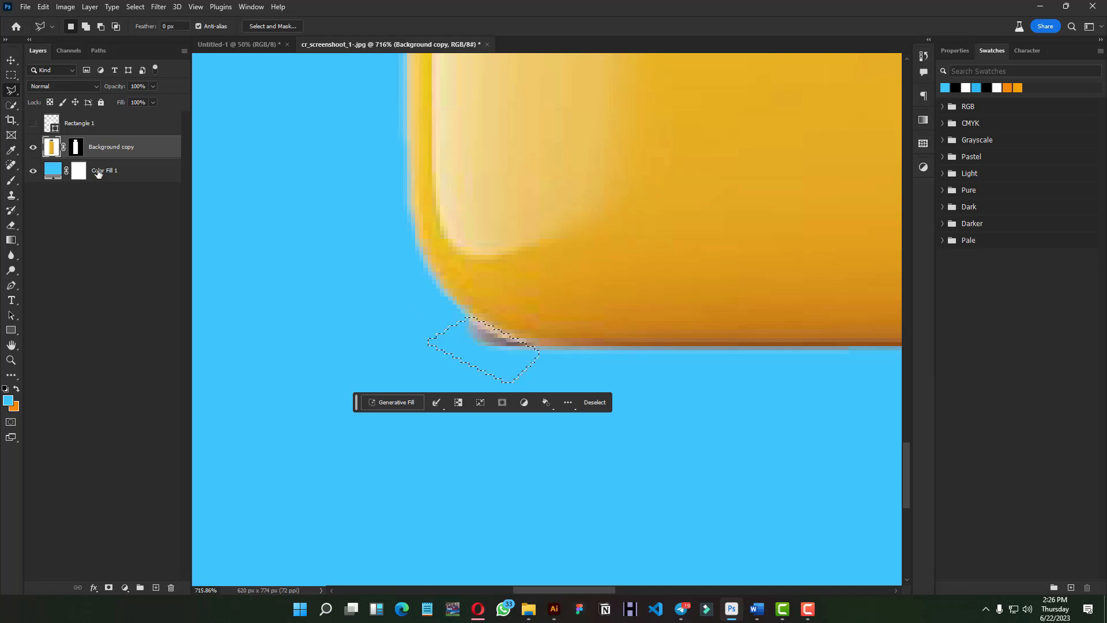
key("Delete")
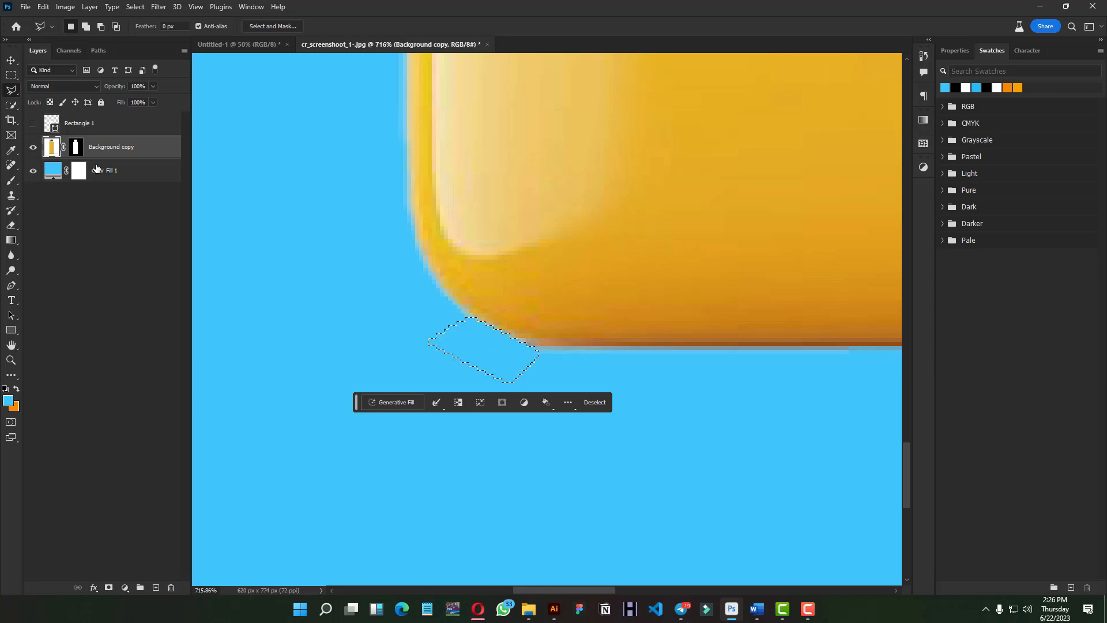
key("ctrl+d")
- Outline the remnant at the bottle's bottom-right corner with the Polygonal Lasso, delete it and deselect
mouse_move(616, 300)
left_mouse_down()
mouse_move(96, 265)
mouse_move(597, 413)
left_mouse_up()
left_click(676, 369)
left_click(605, 414)
left_click(584, 438)
left_click(672, 443)
left_click(723, 371)
left_click(674, 374)
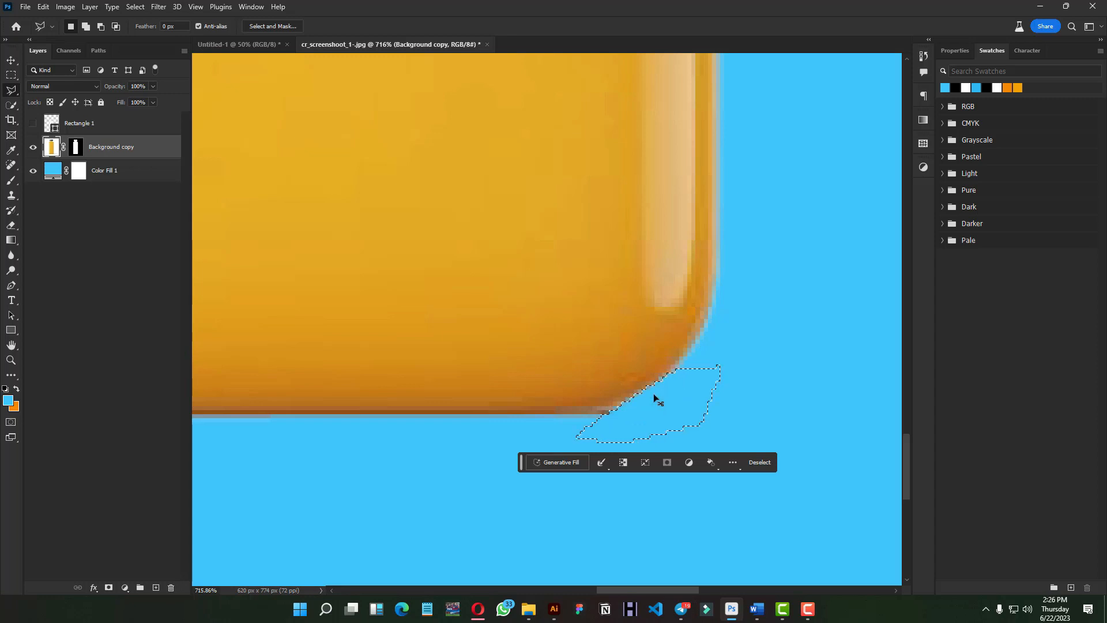
key("ctrl+d")
scroll(641, 402, "down", 8)
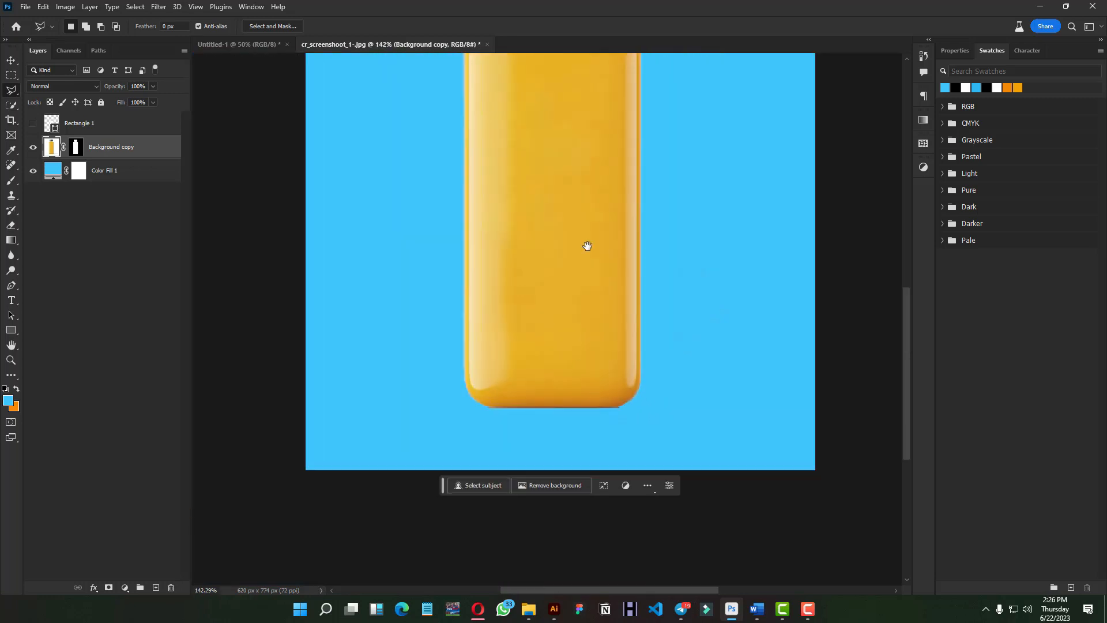
scroll(578, 366, "down", 3)
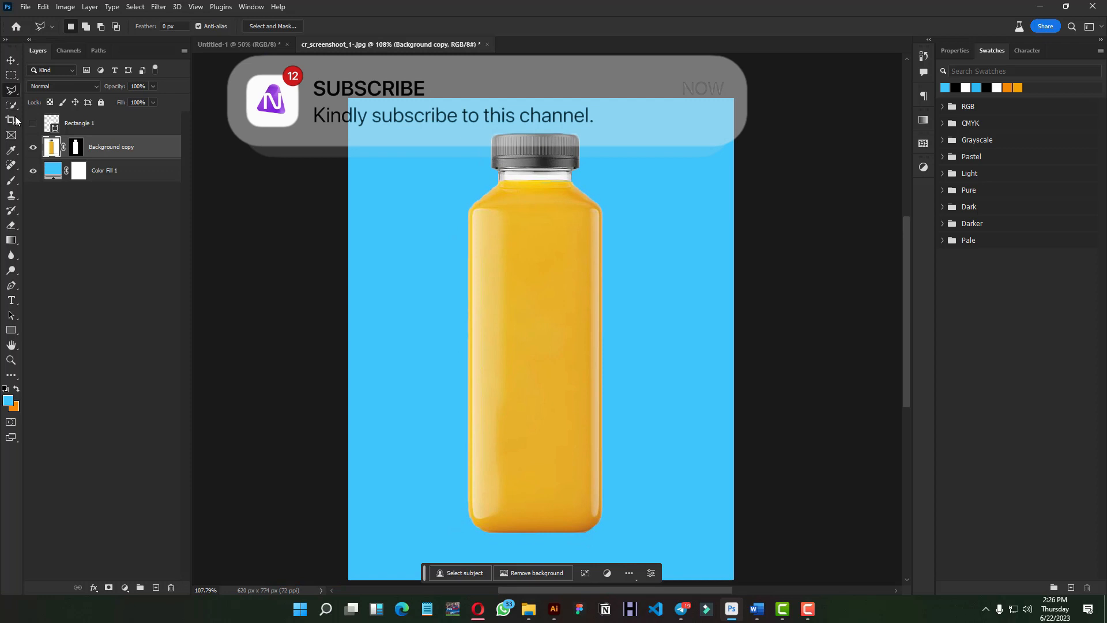
- Show the Rectangle 1 label layer again and convert it to a smart object
left_click(11, 61)
scroll(400, 277, "down", 4)
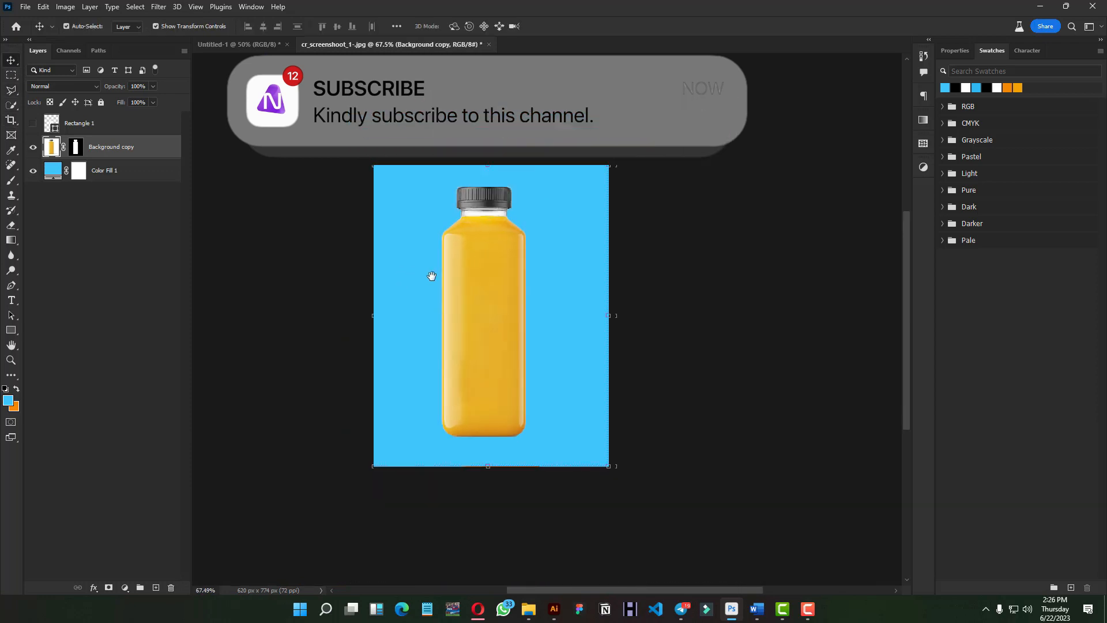
scroll(503, 363, "up", 3)
left_click(34, 123)
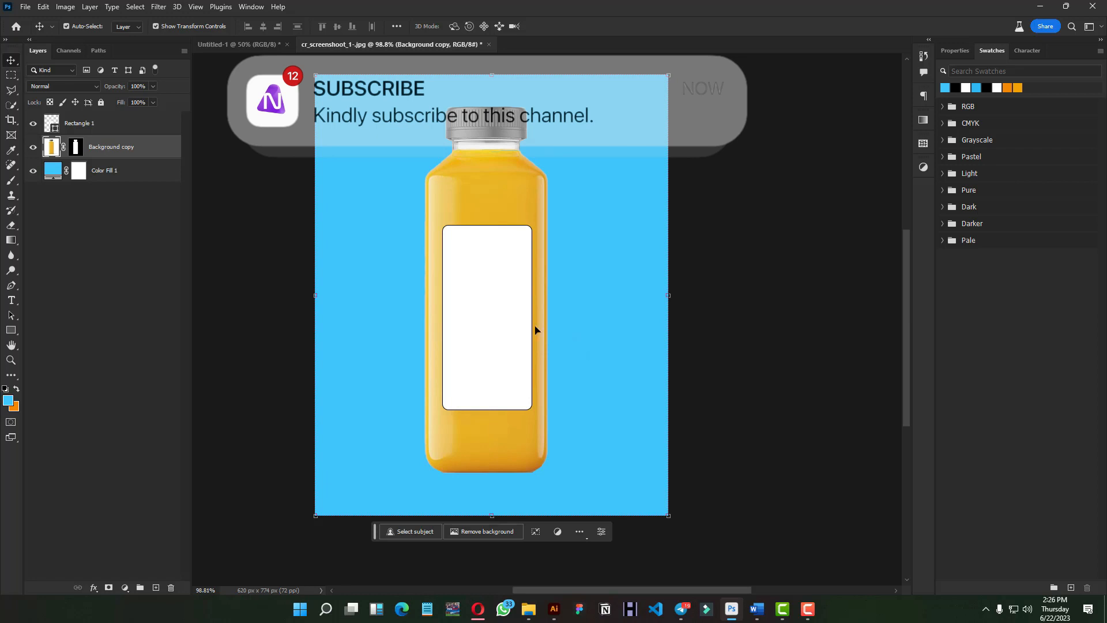
left_click(113, 128)
right_click(112, 128)
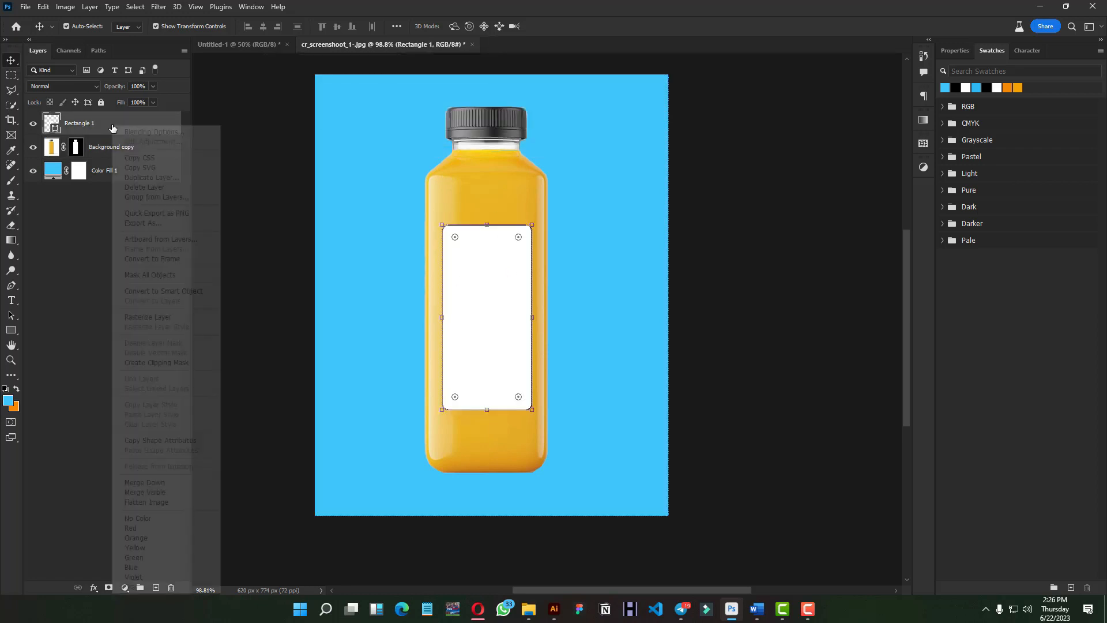
left_click(150, 291)
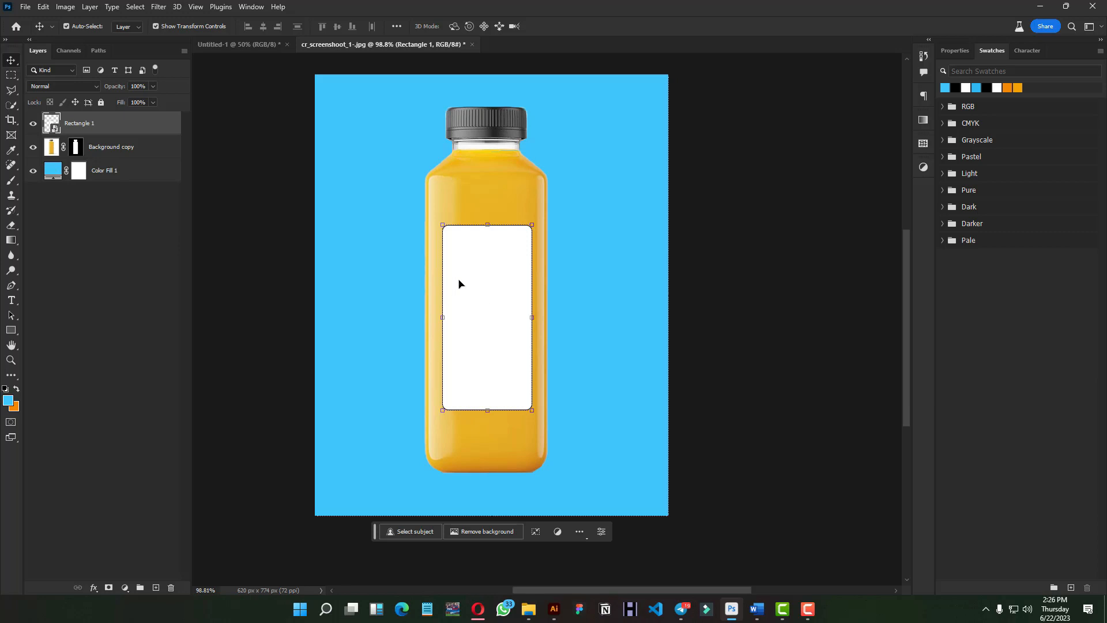
- Open the Rectangle 1 smart object's contents, fill the label with the light blue foreground color, and close the document with changes saved
double_click(55, 127)
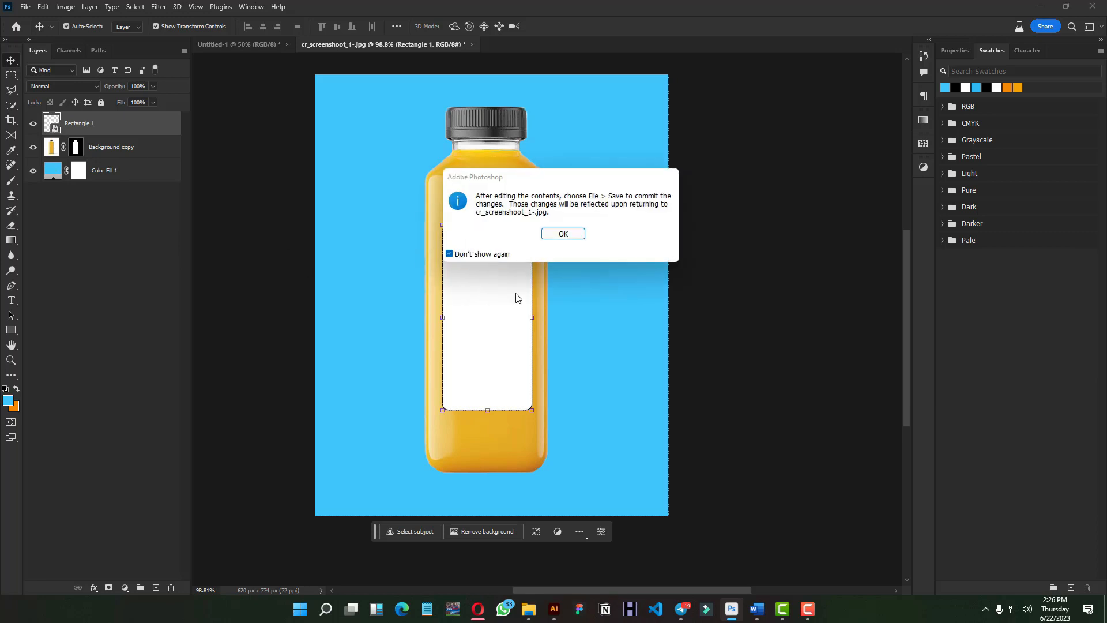
left_click(564, 231)
scroll(589, 292, "up", 8)
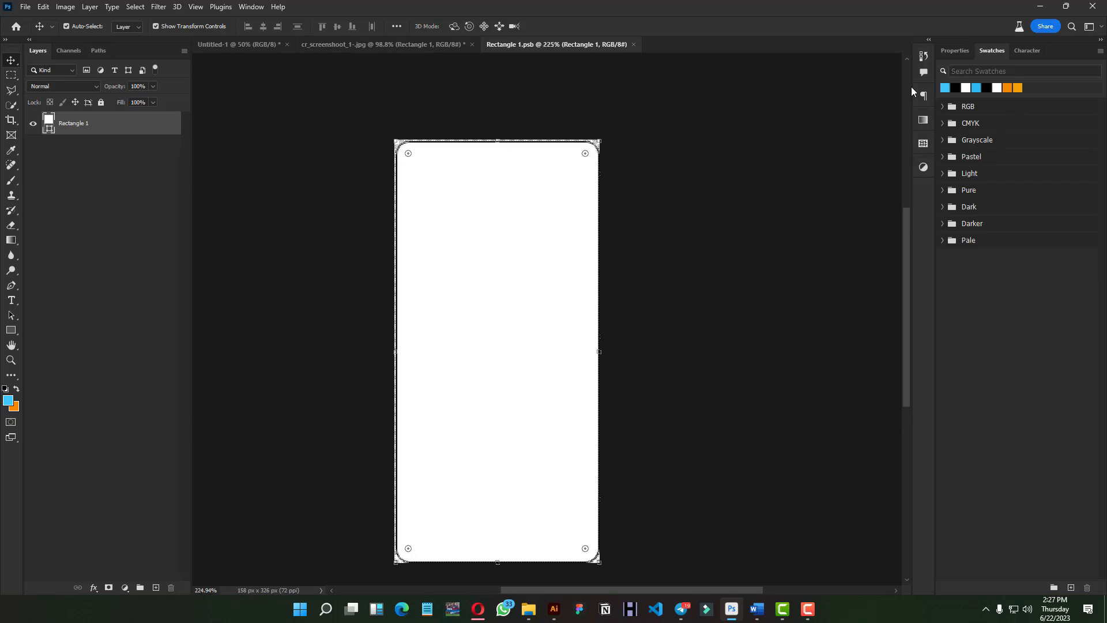
key("alt+BackSpace")
left_click(638, 44)
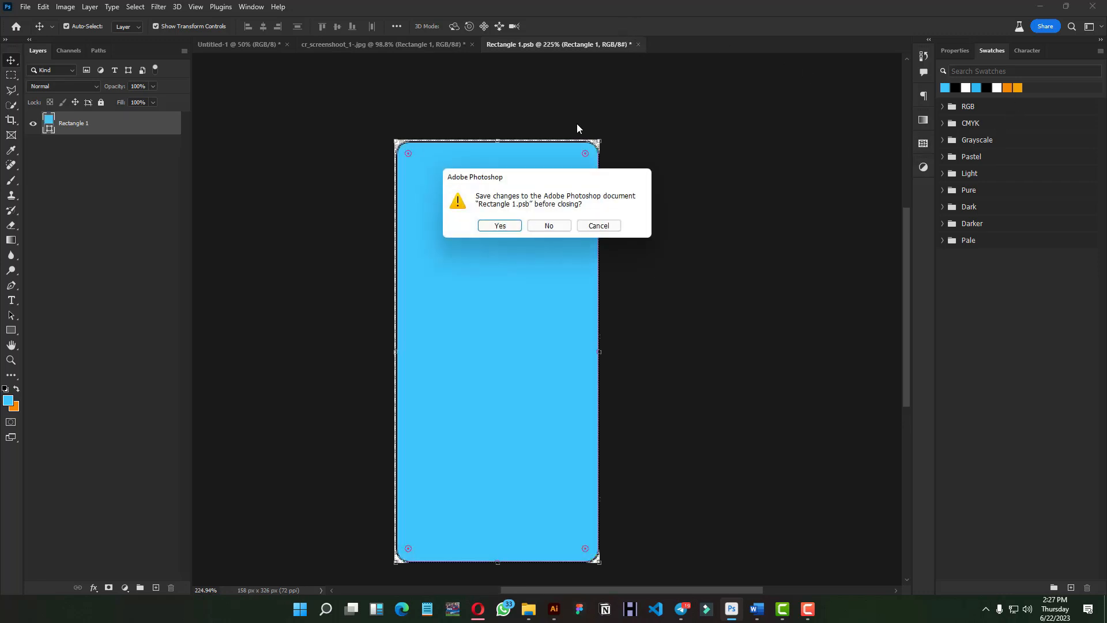
left_click(506, 225)
left_click(805, 267)
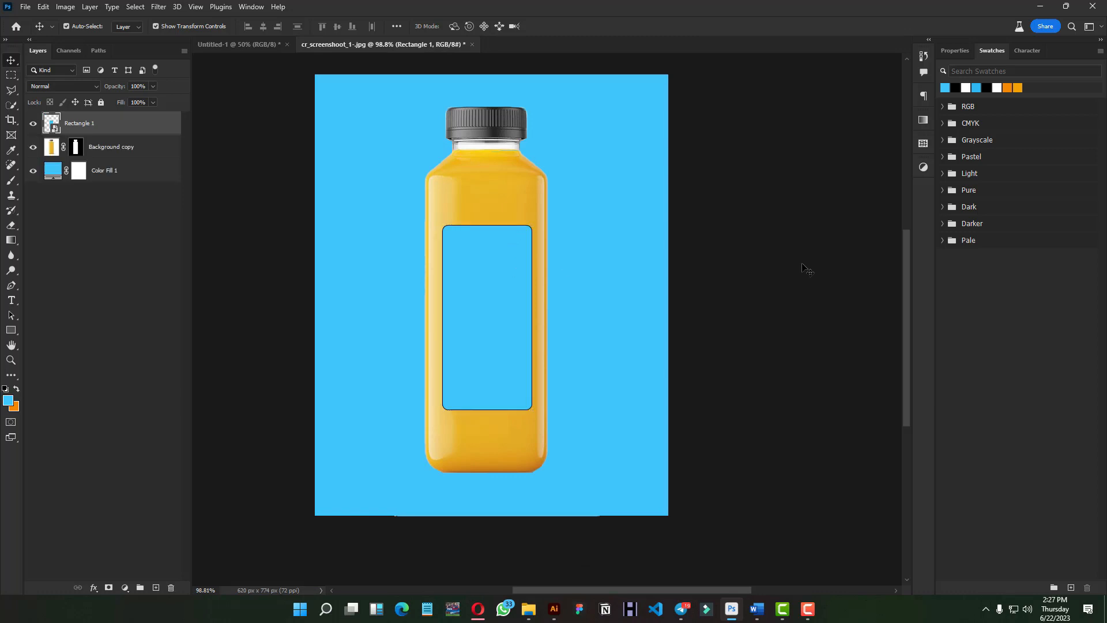
- Reopen the Rectangle 1 smart object, fill the label with white, save it and return to the bottle document
left_click(524, 279)
double_click(53, 130)
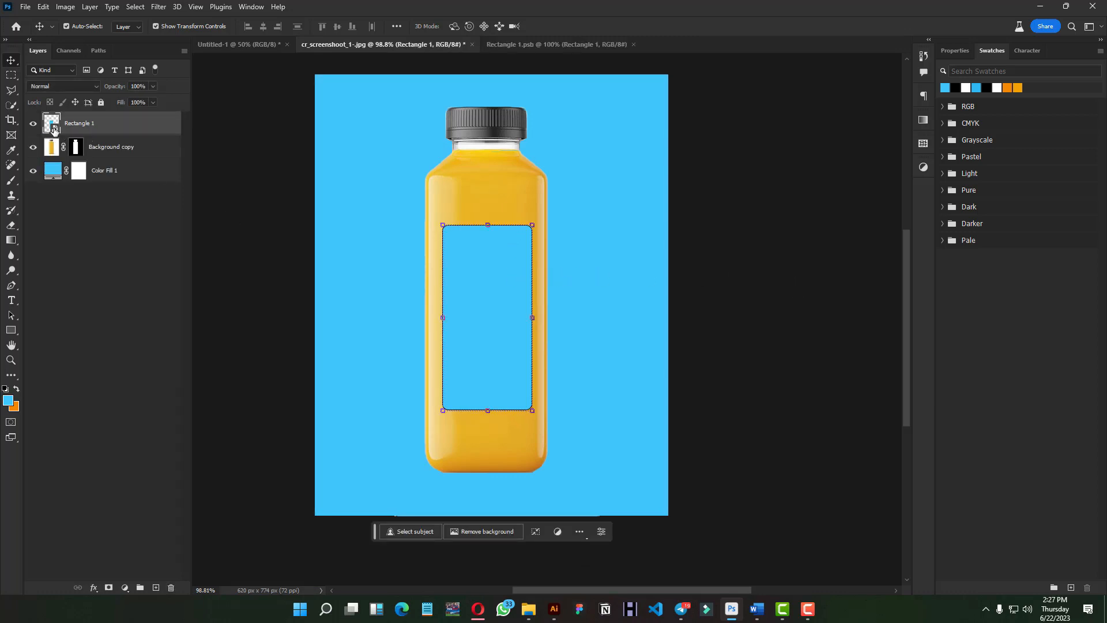
scroll(546, 354, "up", 3)
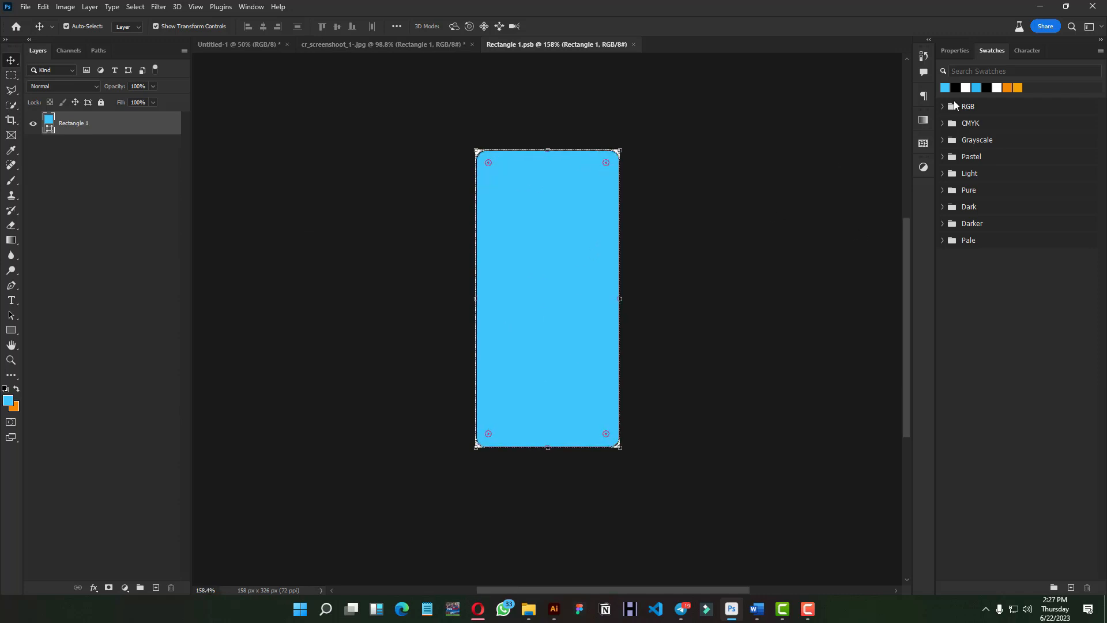
left_click(969, 87)
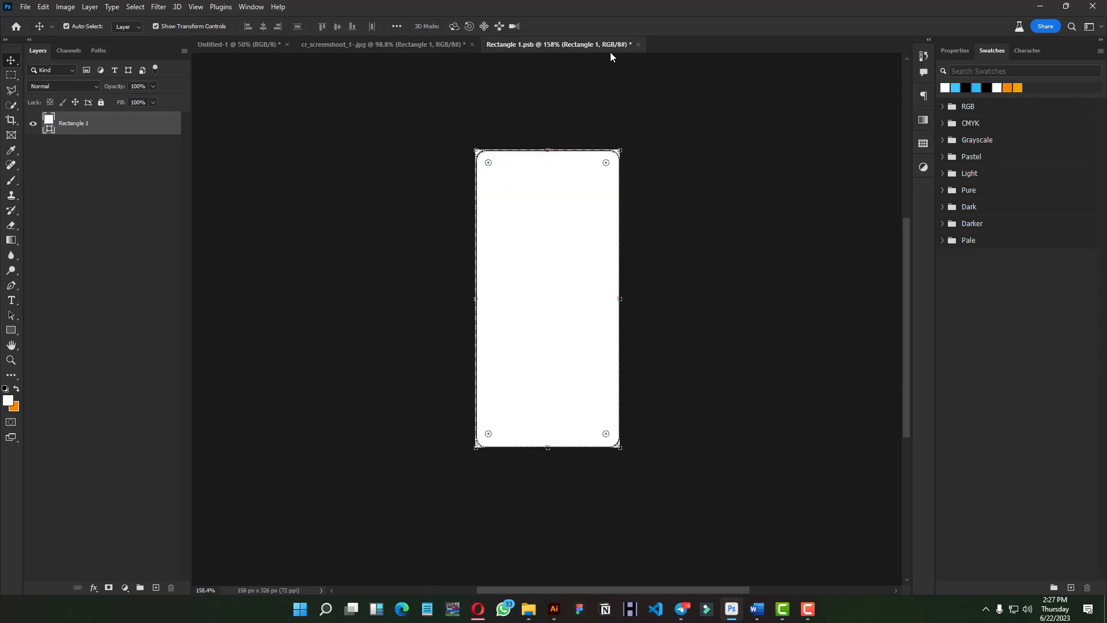
key("ctrl+s")
left_click(417, 44)
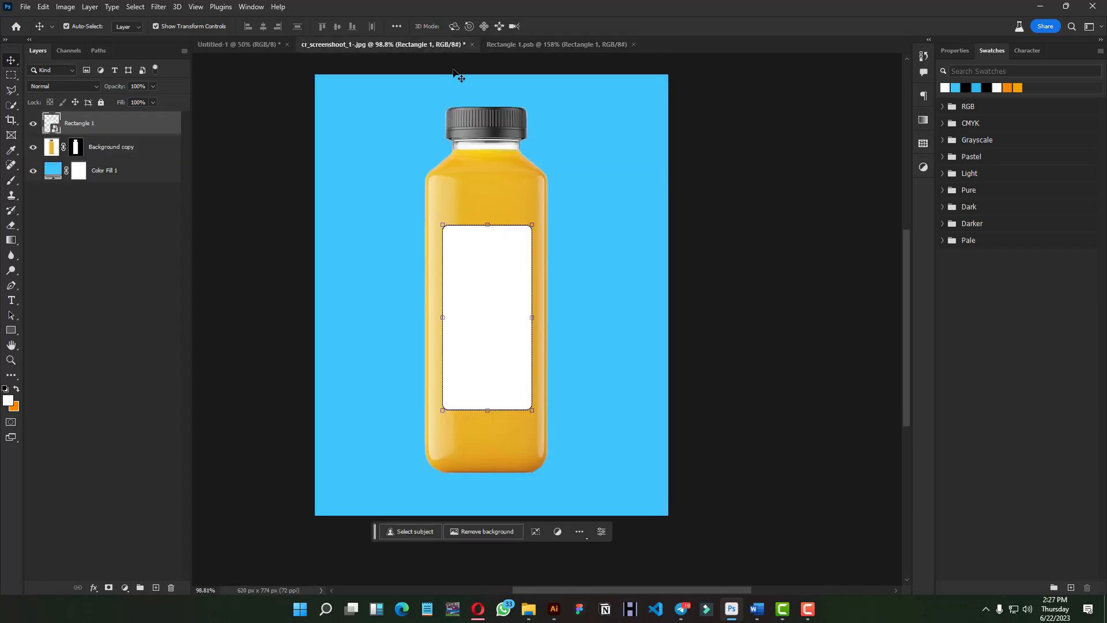
scroll(469, 271, "up", 2)
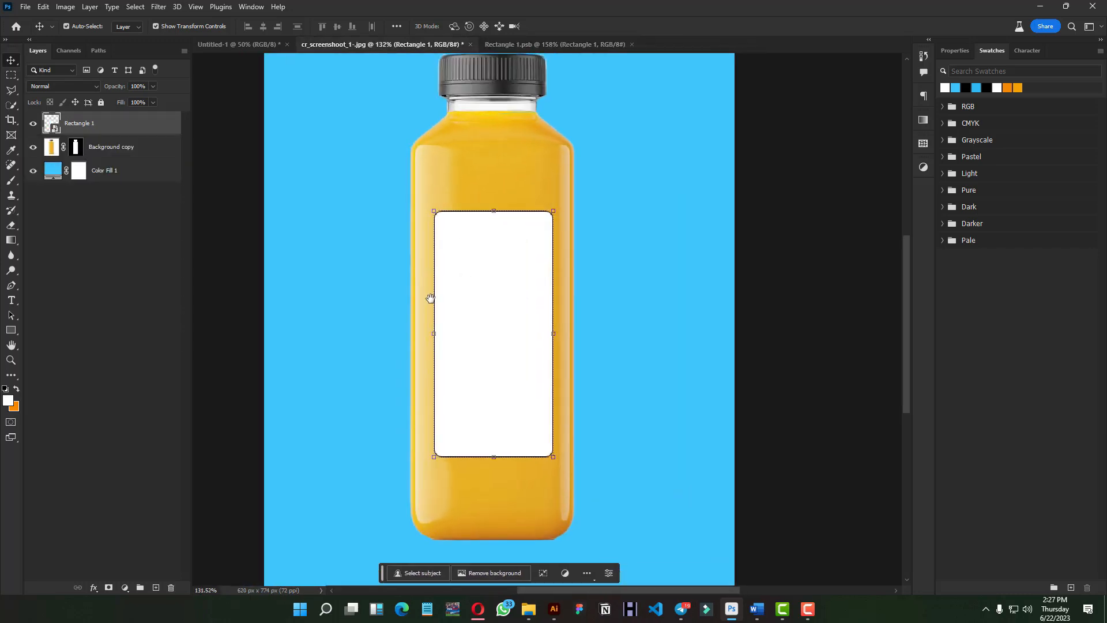
- Switch to the open Rectangle 1 label document and bring the whole label into view
left_click_drag(431, 298, 445, 284)
left_click(526, 47)
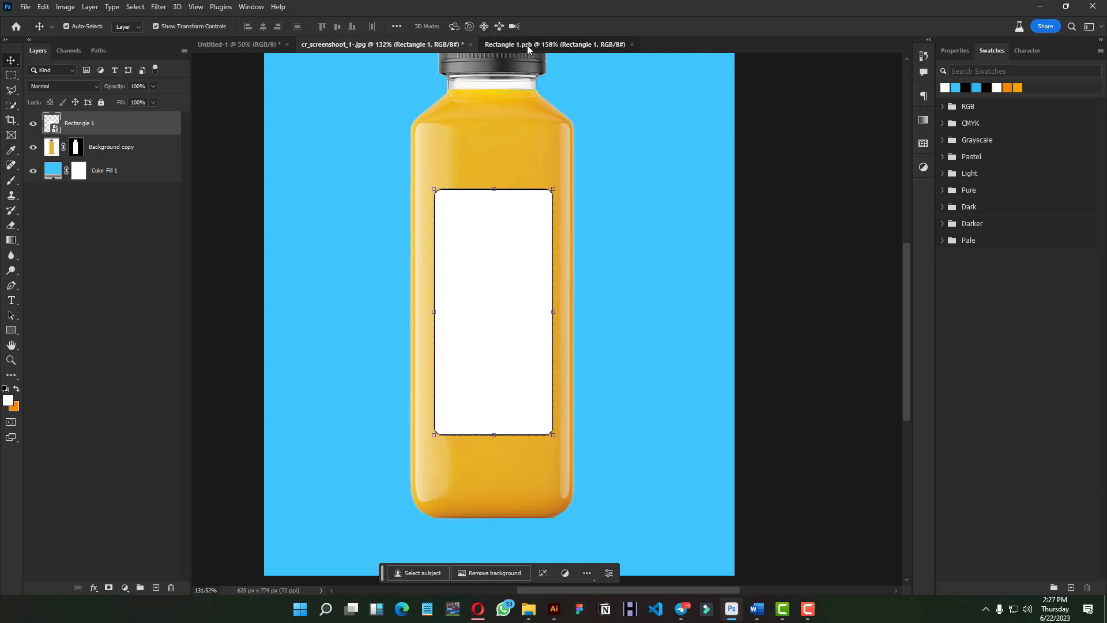
scroll(543, 255, "up", 3)
left_click_drag(544, 256, 530, 256)
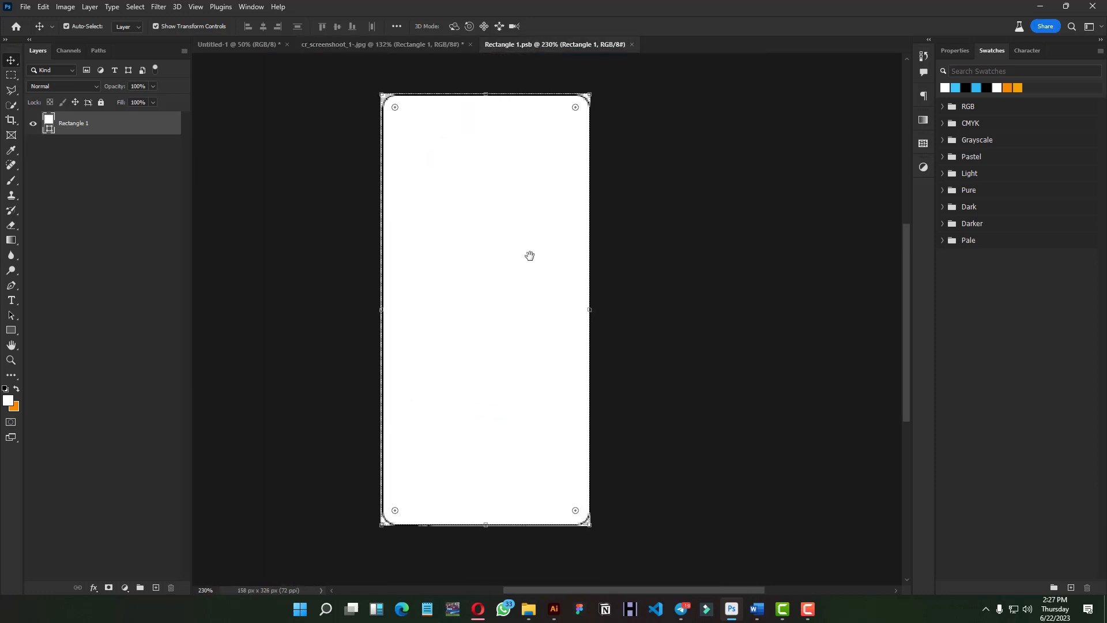
scroll(453, 344, "up", 1)
left_click_drag(442, 295, 448, 301)
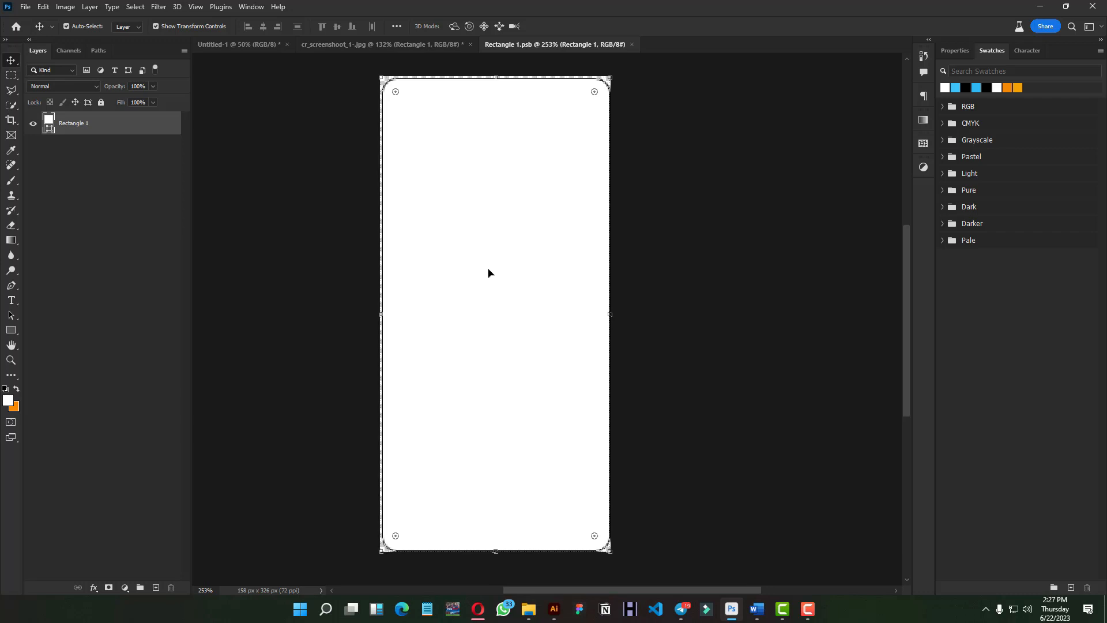
- Switch to Illustrator, dismiss the What's new window on the home screen, and open the recent file Gripak fuit juice.ai
mouse_move(552, 609)
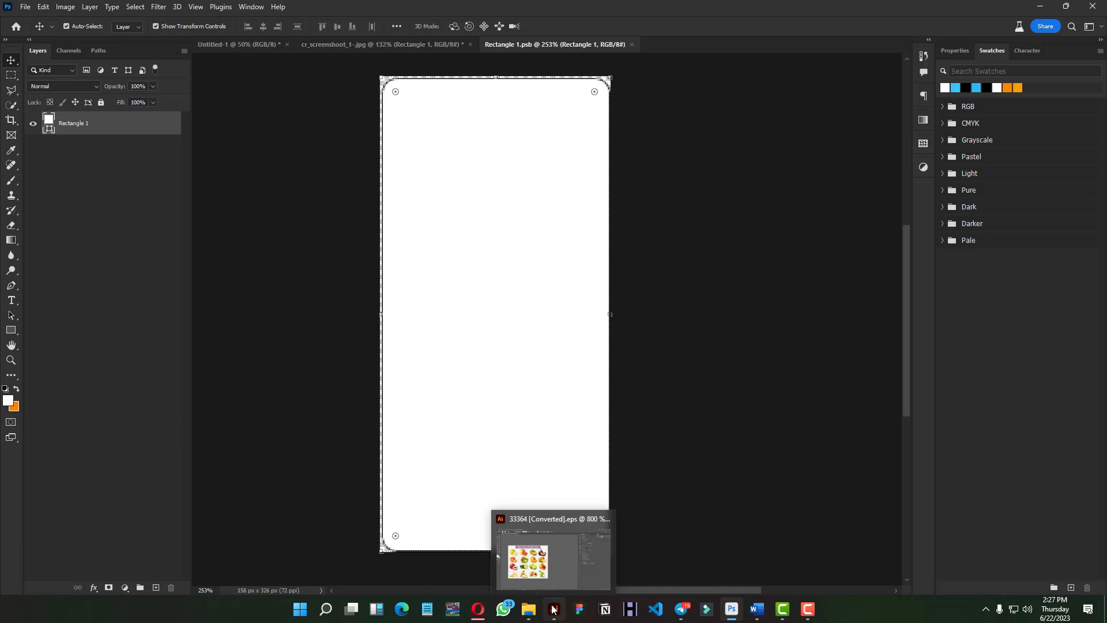
left_click(552, 609)
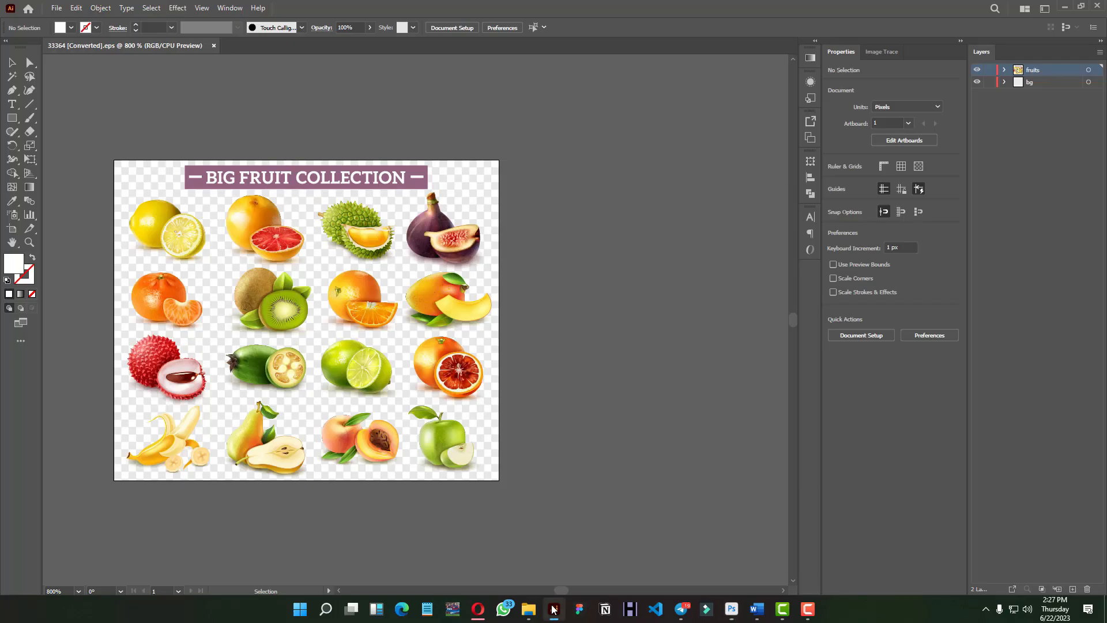
left_click(28, 9)
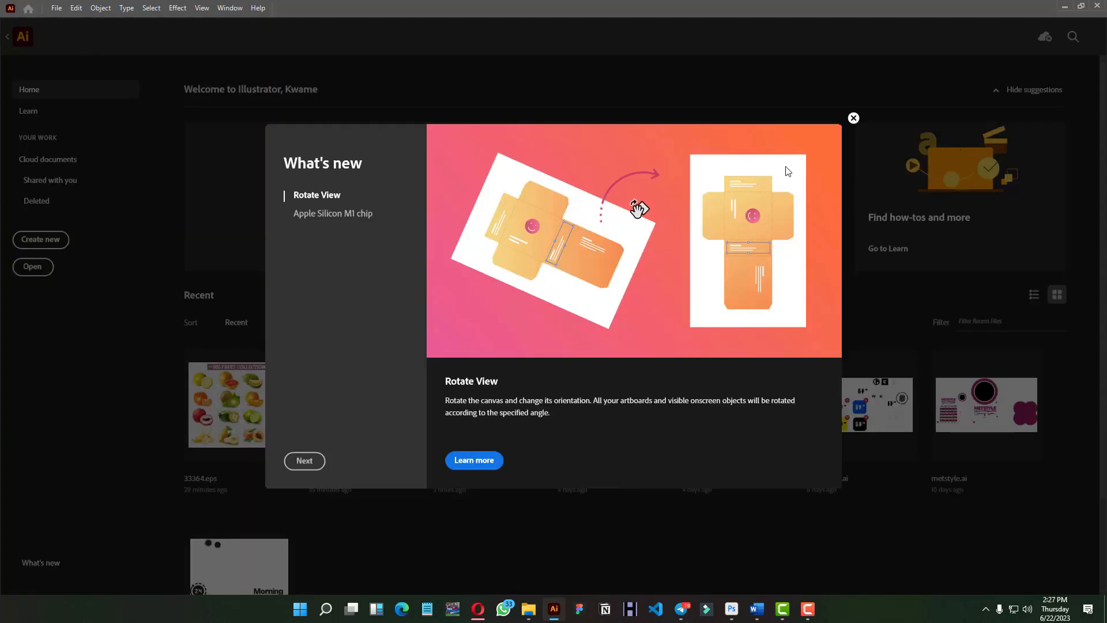
left_click(854, 118)
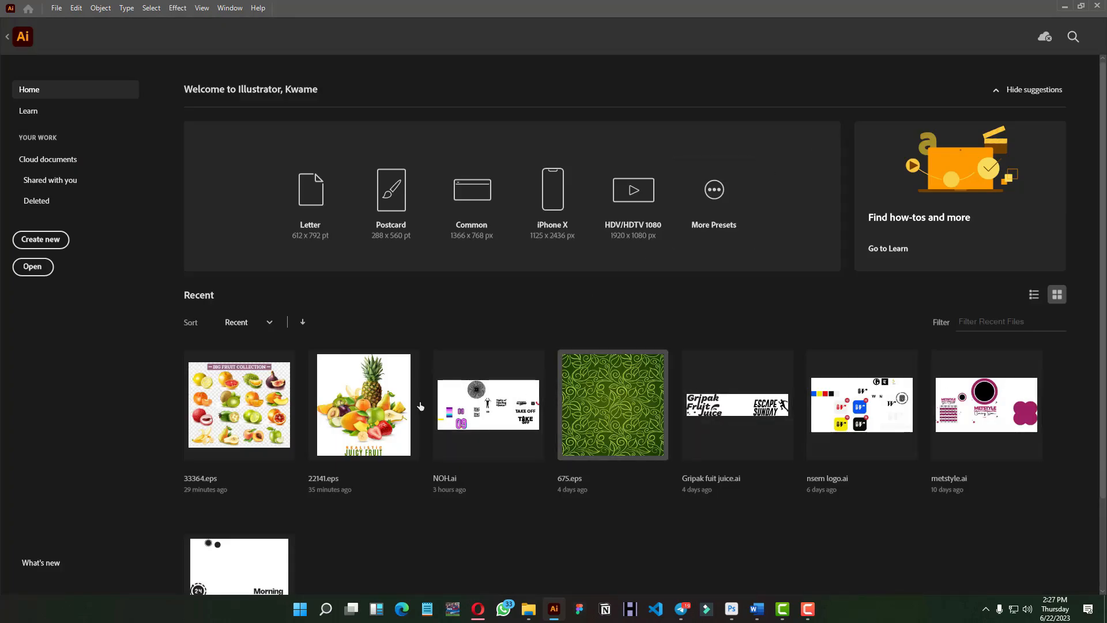
scroll(365, 433, "down", 2)
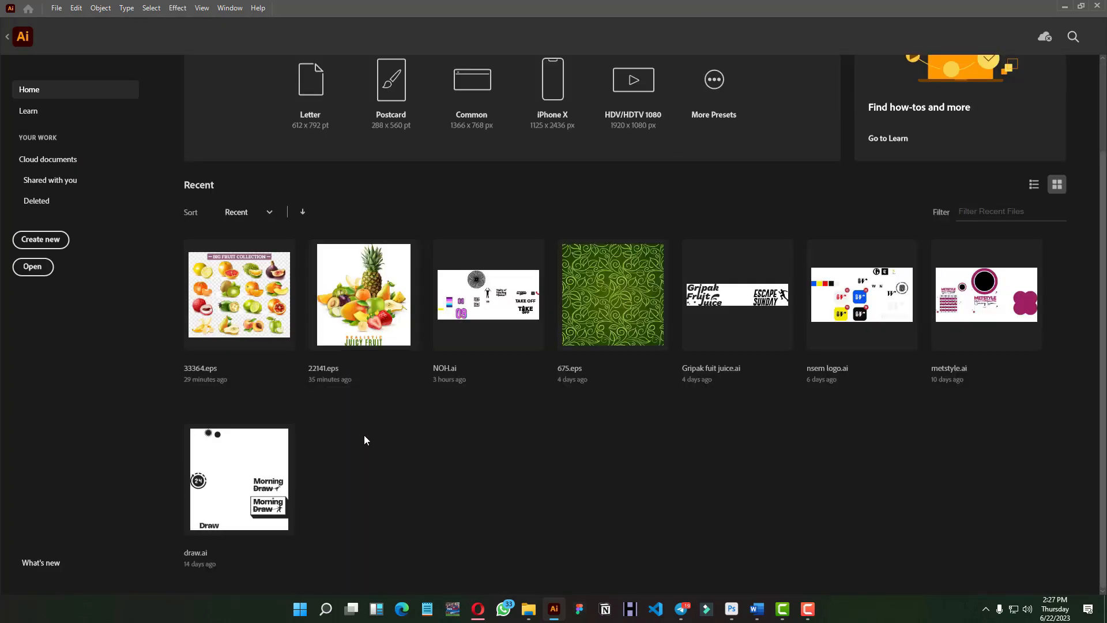
left_click(744, 289)
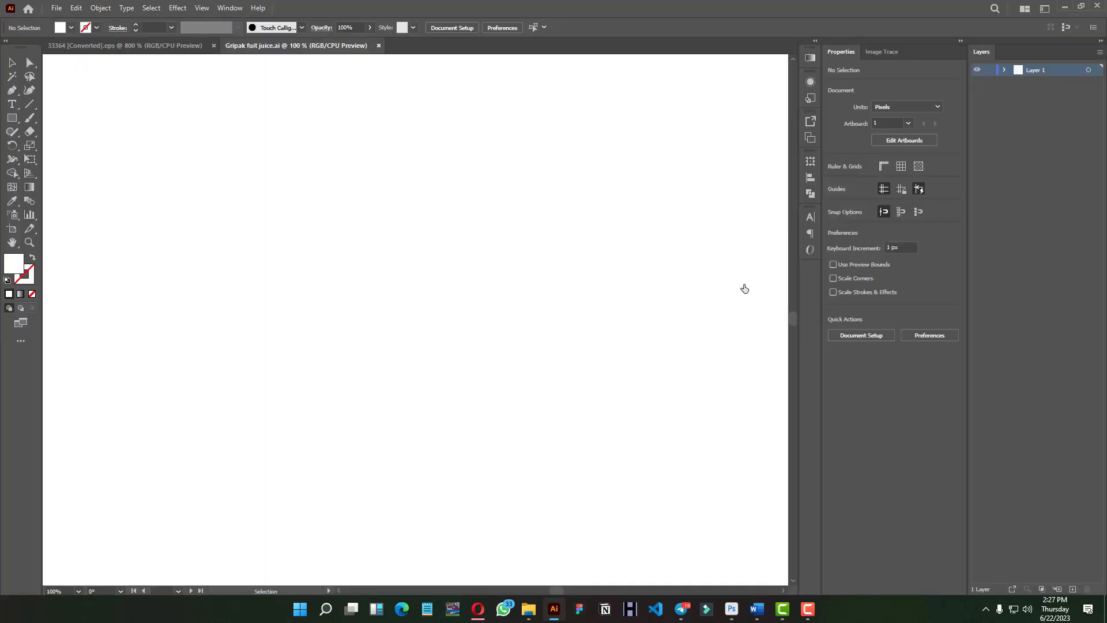
- Select all the shapes of the Gripak Fruit Juice logo beside the artboard and copy them
scroll(658, 306, "down", 6)
scroll(461, 271, "up", 7)
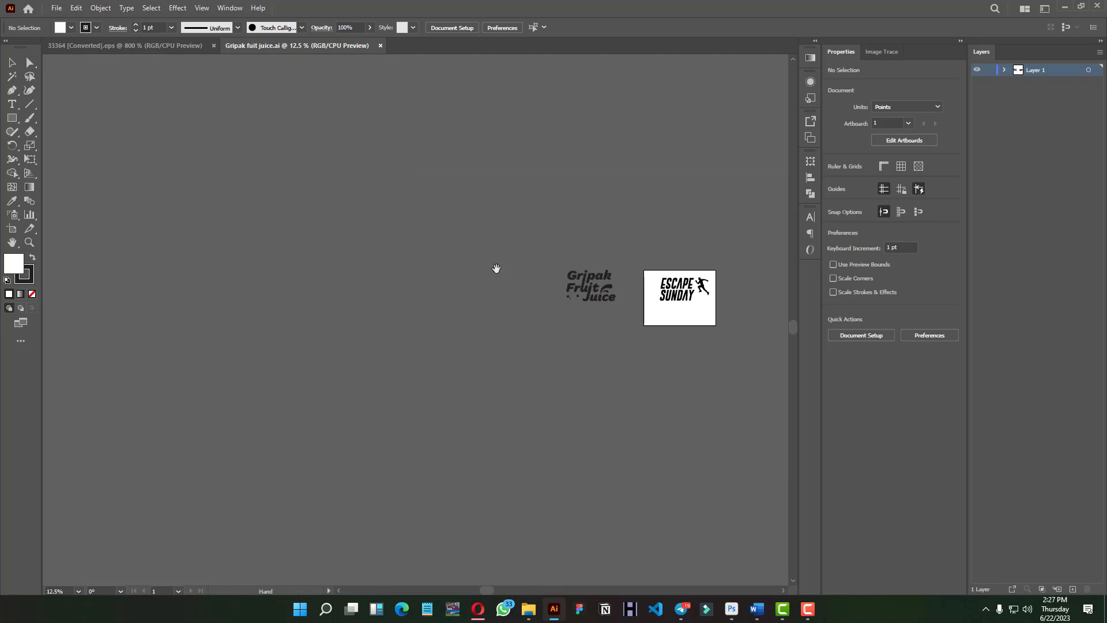
left_click_drag(556, 289, 670, 270)
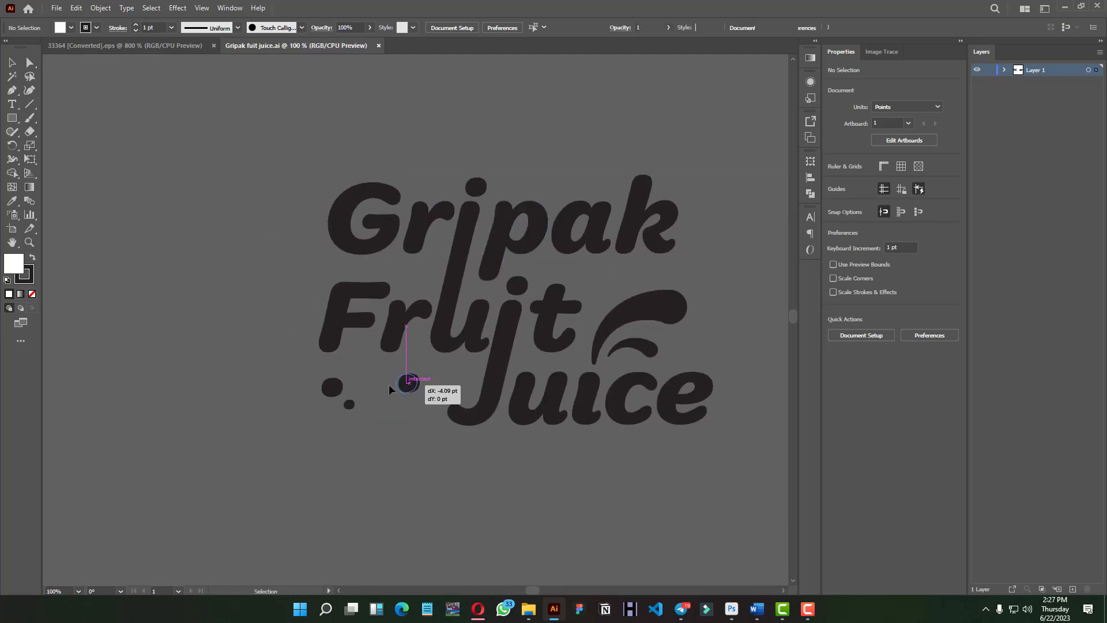
left_click(408, 383)
left_click_drag(295, 203, 759, 519)
key("a")
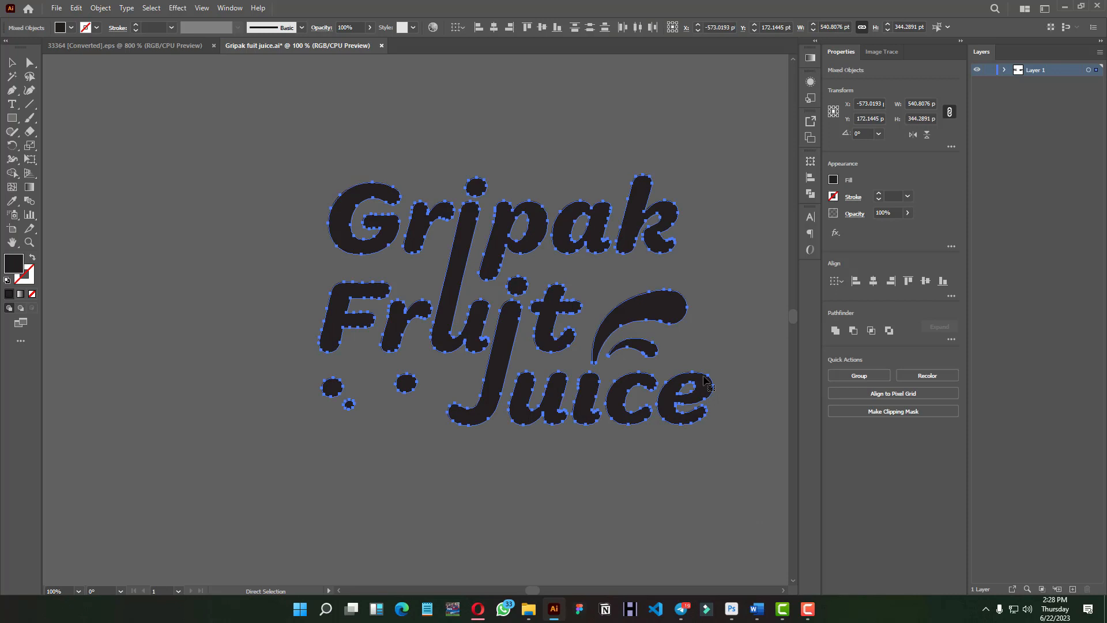
key("v")
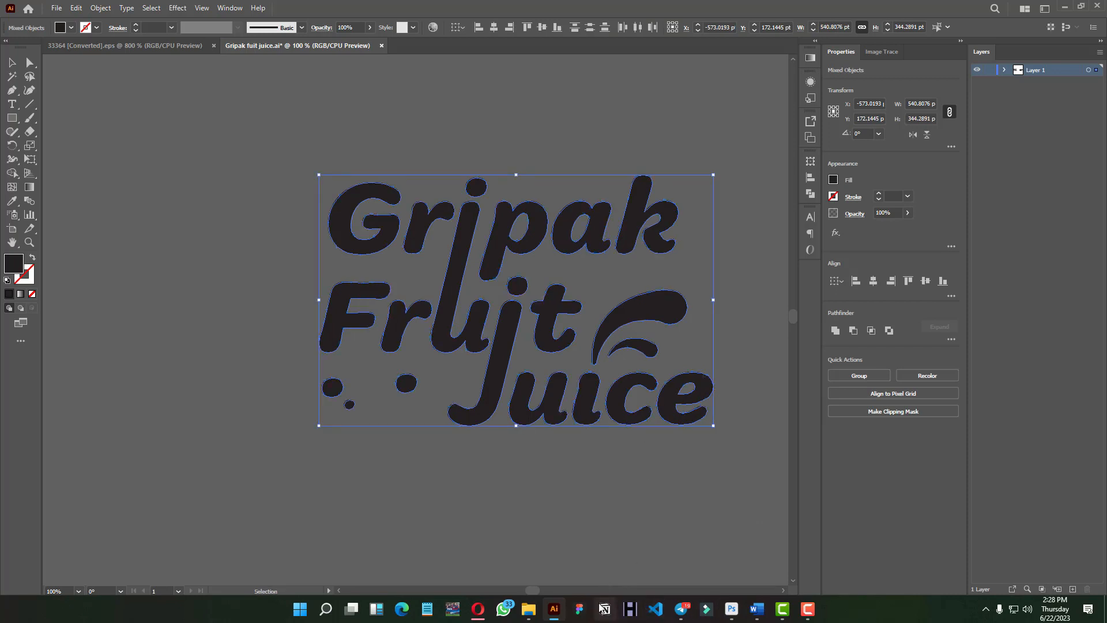
- Switch back to Photoshop and paste the Gripak Fruit Juice logo into the Rectangle 1 label document as layers
left_click(731, 608)
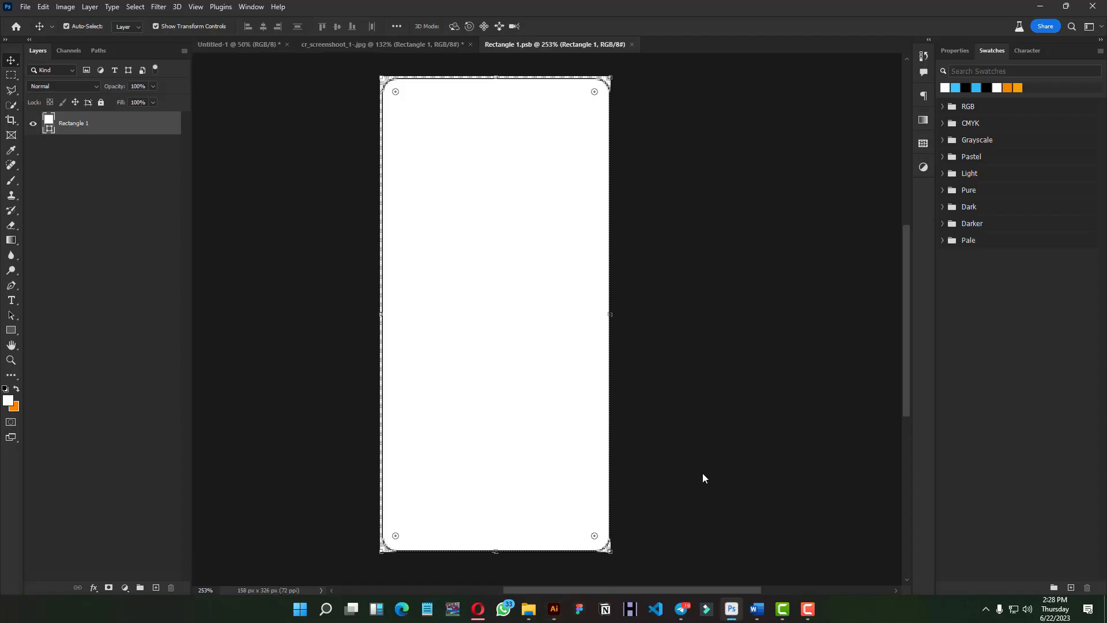
key("ctrl")
key("ctrl+v")
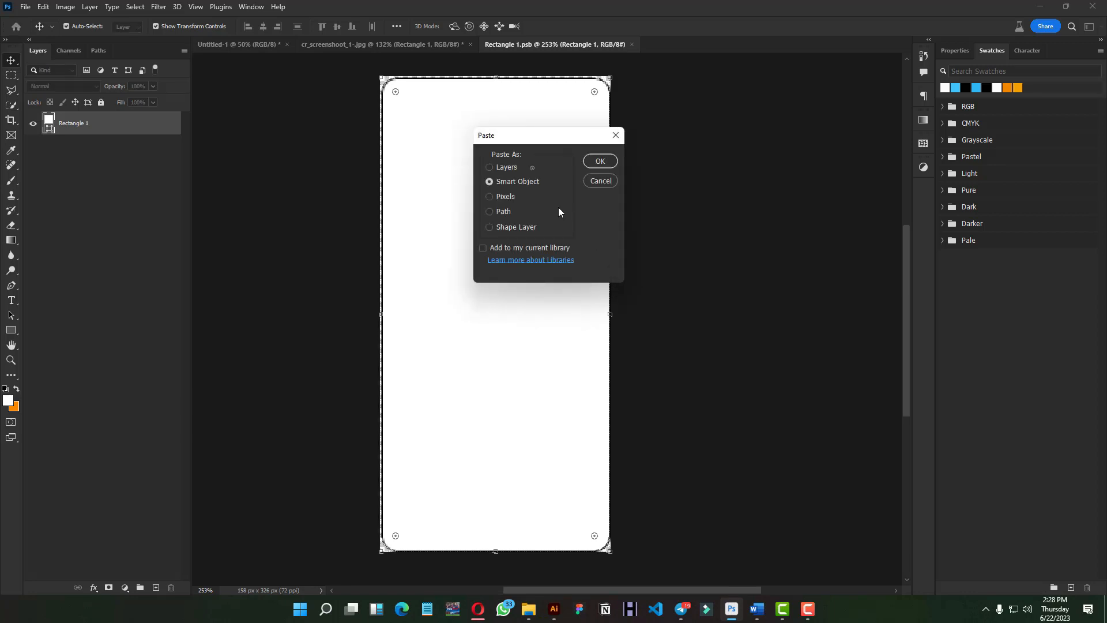
left_click(508, 168)
left_click(591, 165)
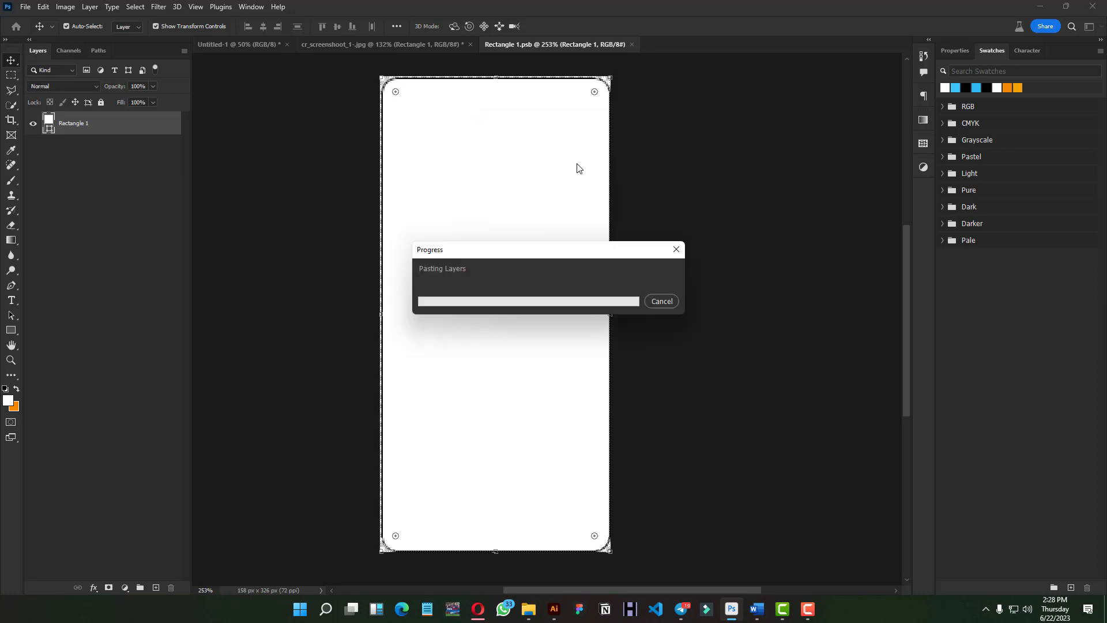
- Scale the pasted logo group to about 21.33%, place it near the top of the label and apply the transform
scroll(576, 196, "down", 3)
scroll(573, 200, "down", 3)
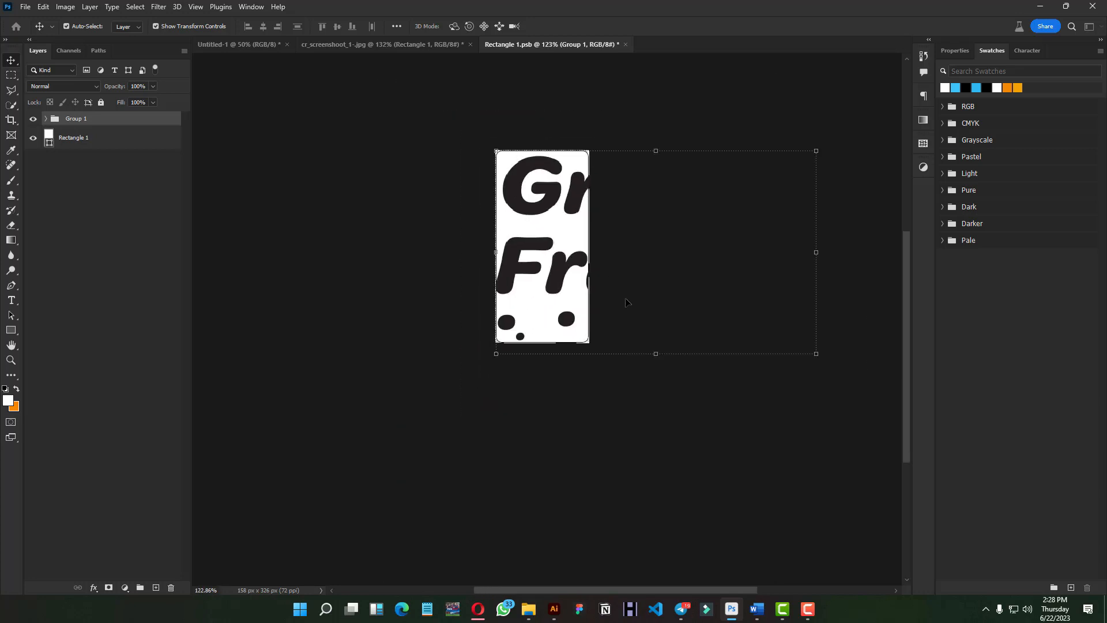
left_click_drag(815, 353, 564, 226)
left_click_drag(492, 146, 531, 184)
scroll(532, 184, "up", 5)
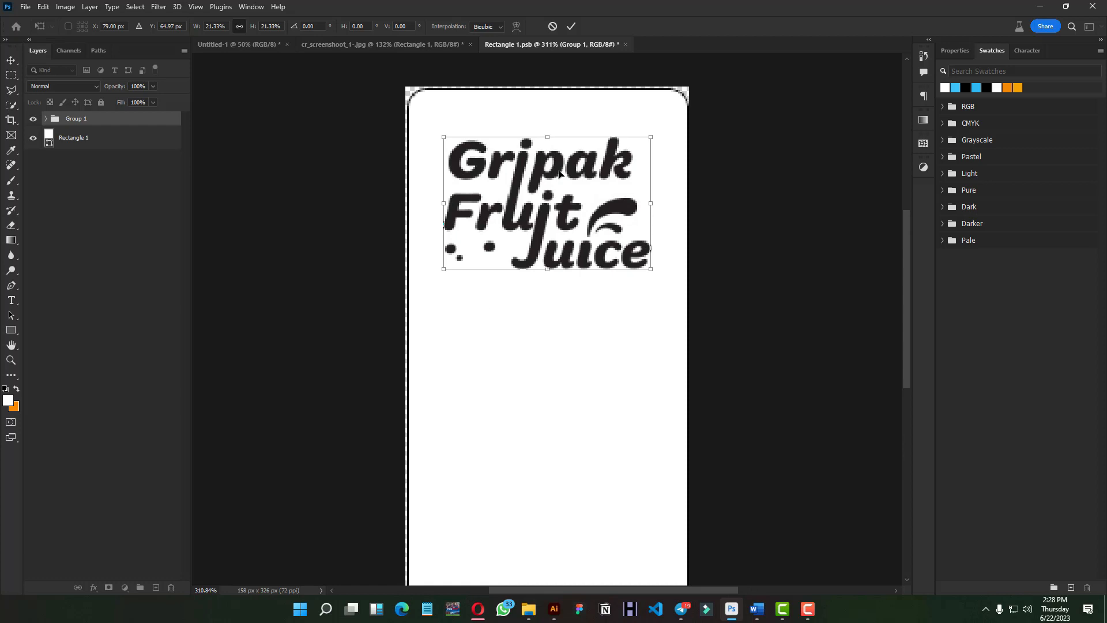
left_click(571, 28)
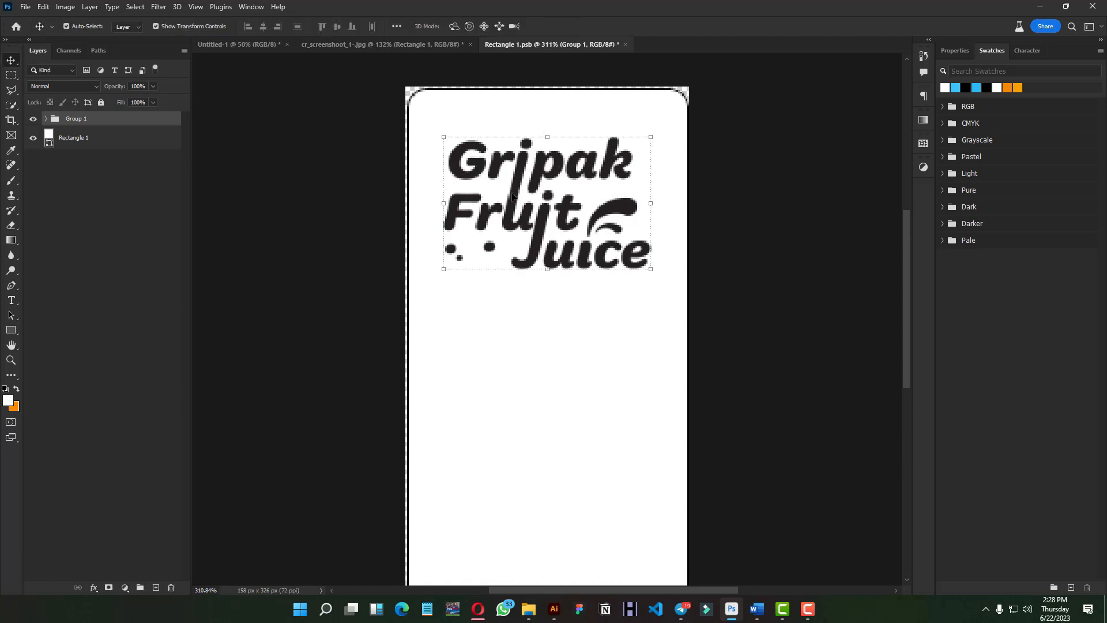
- Switch to the bottle document and set its image resolution to 200 pixels/inch with resampling on
scroll(483, 214, "down", 1)
left_click(391, 43)
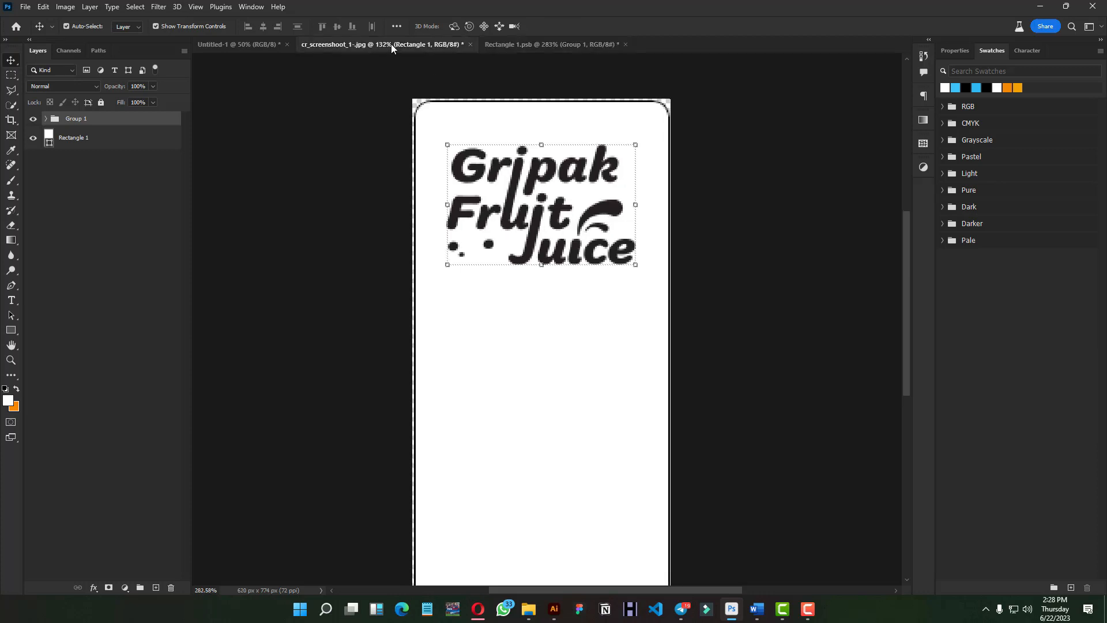
scroll(454, 262, "down", 4)
scroll(464, 255, "up", 3)
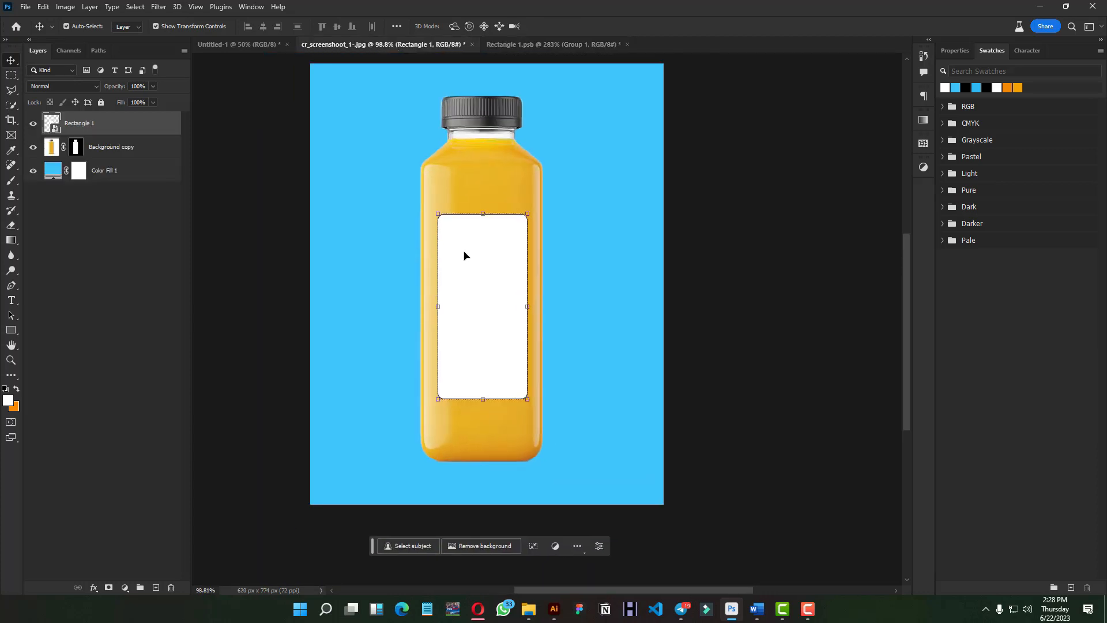
left_click_drag(483, 187, 487, 193)
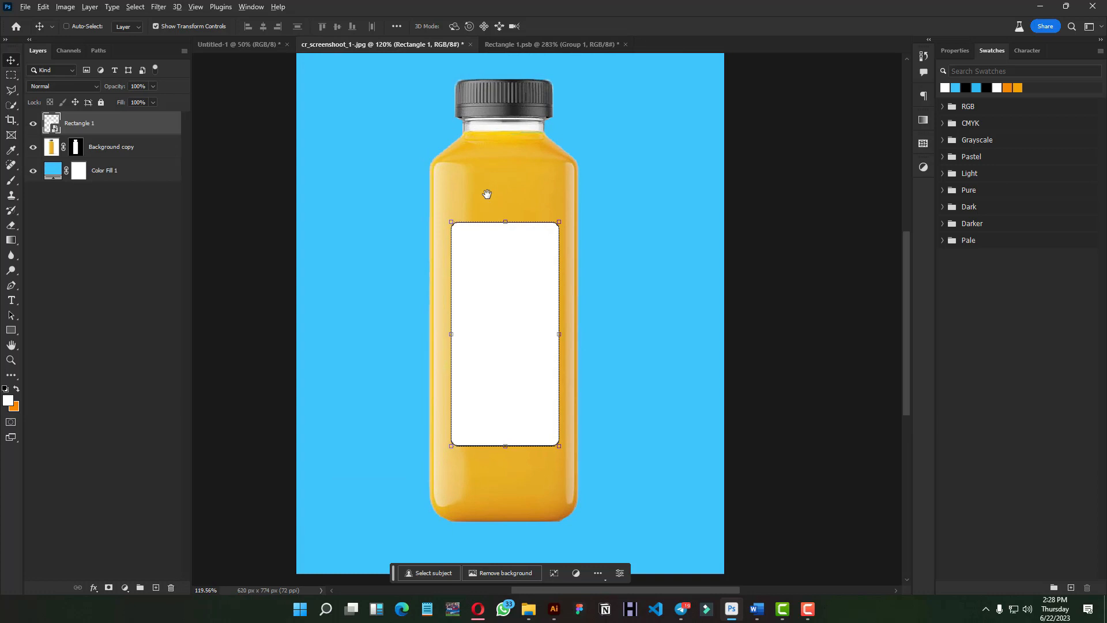
key("ctrl")
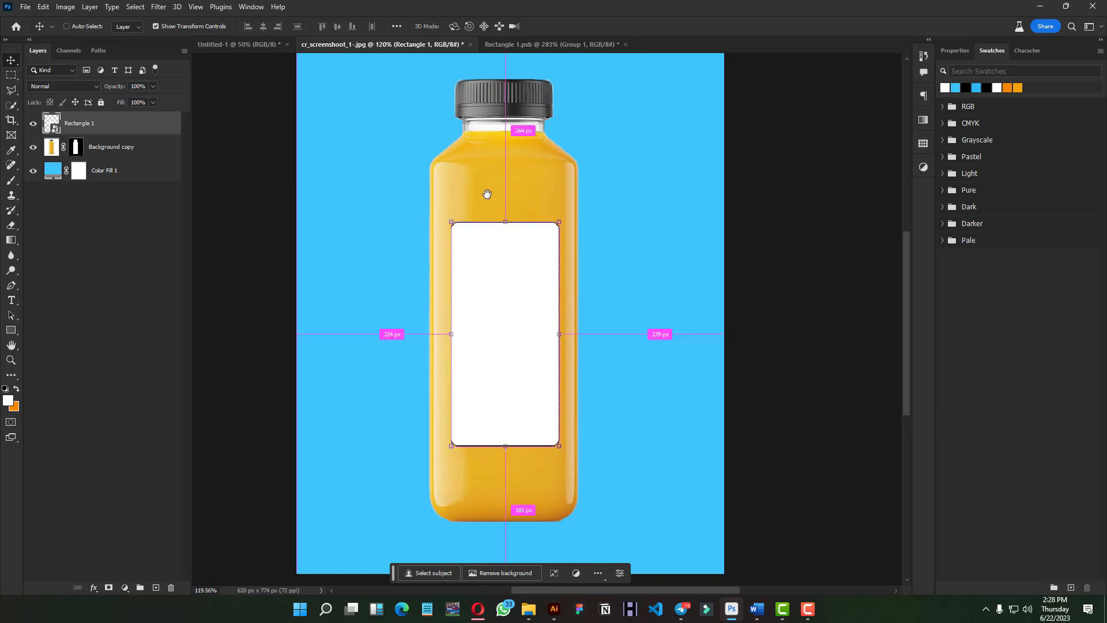
key("ctrl+alt+i")
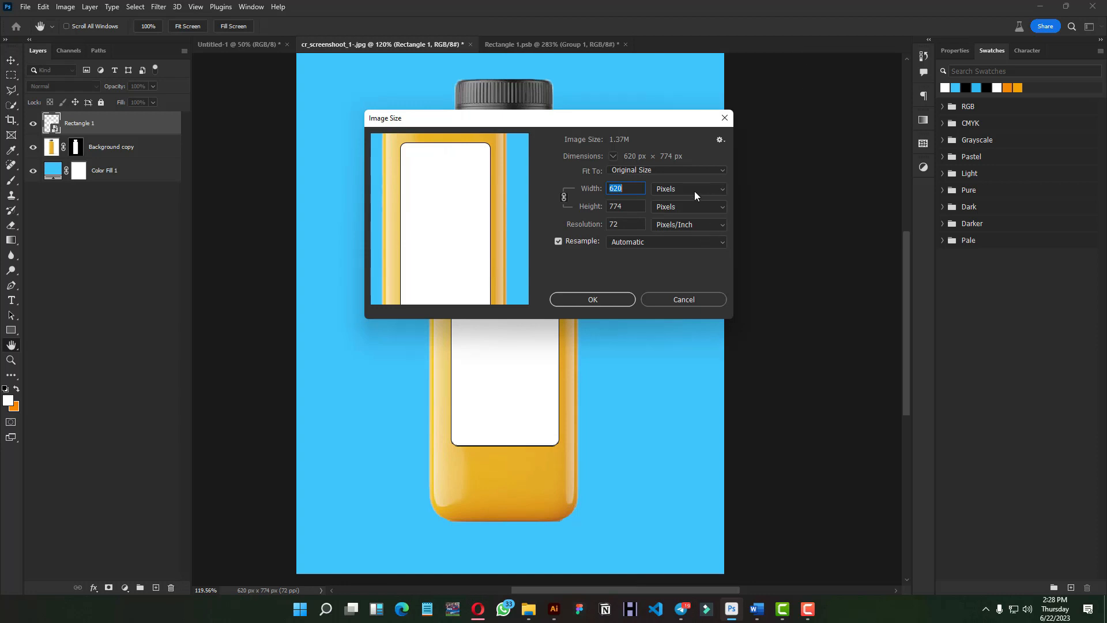
left_click(623, 223)
type("15000000")
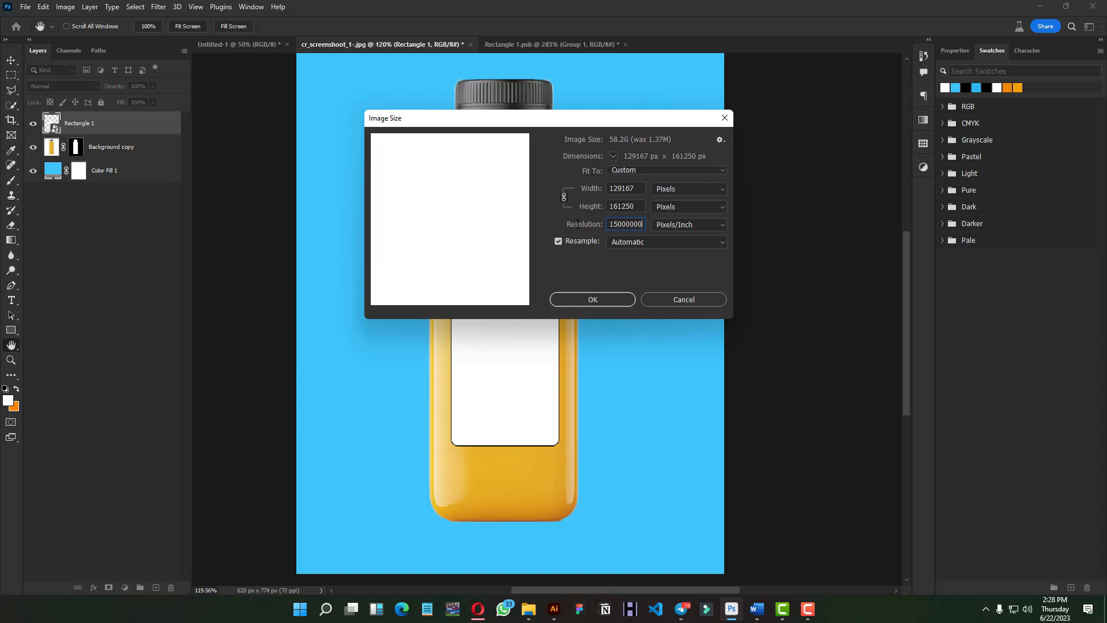
key("BackSpace")
key("BackSpace")
key("BackSpace")
key("BackSpace")
key("BackSpace")
key("BackSpace")
key("BackSpace")
key("BackSpace")
type("200")
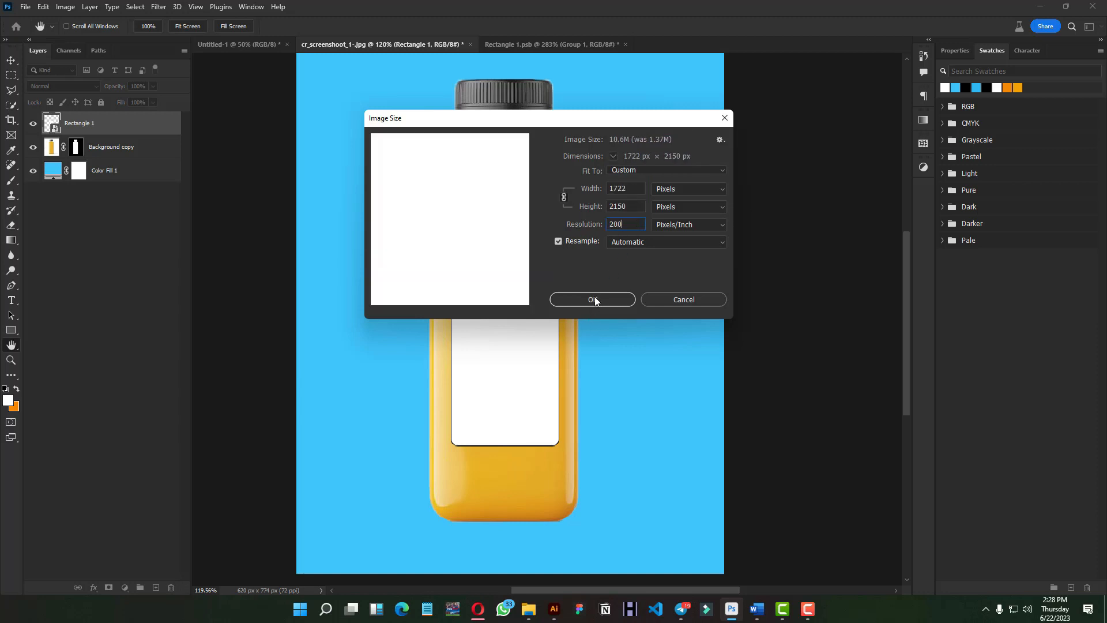
left_click(594, 297)
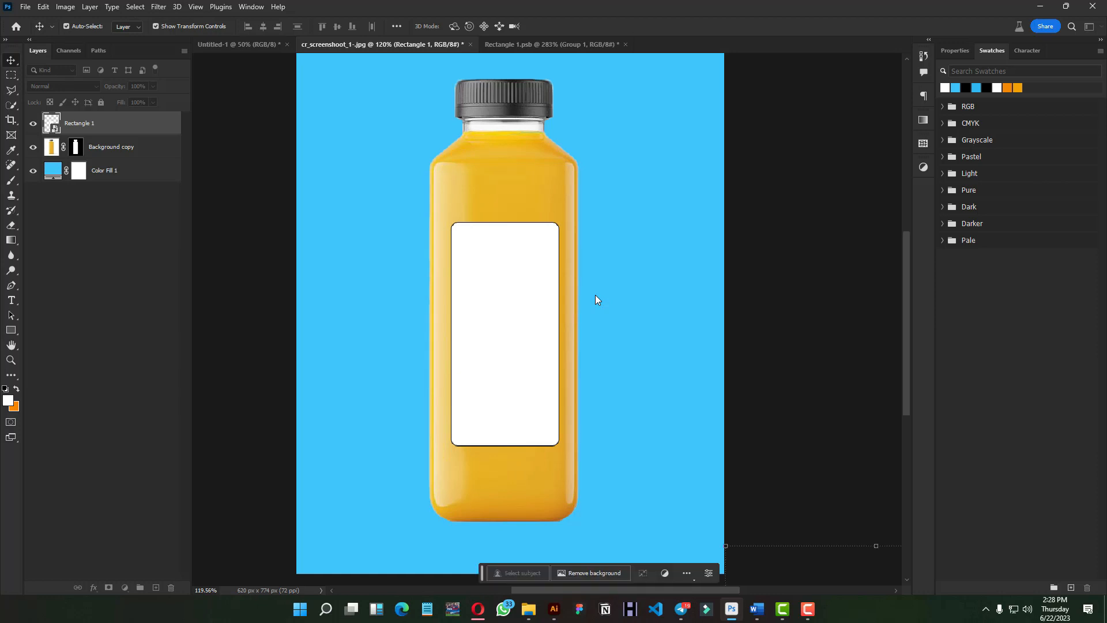
- Close the Rectangle 1 label document without saving its changes and return to the bottle document
scroll(598, 289, "down", 6)
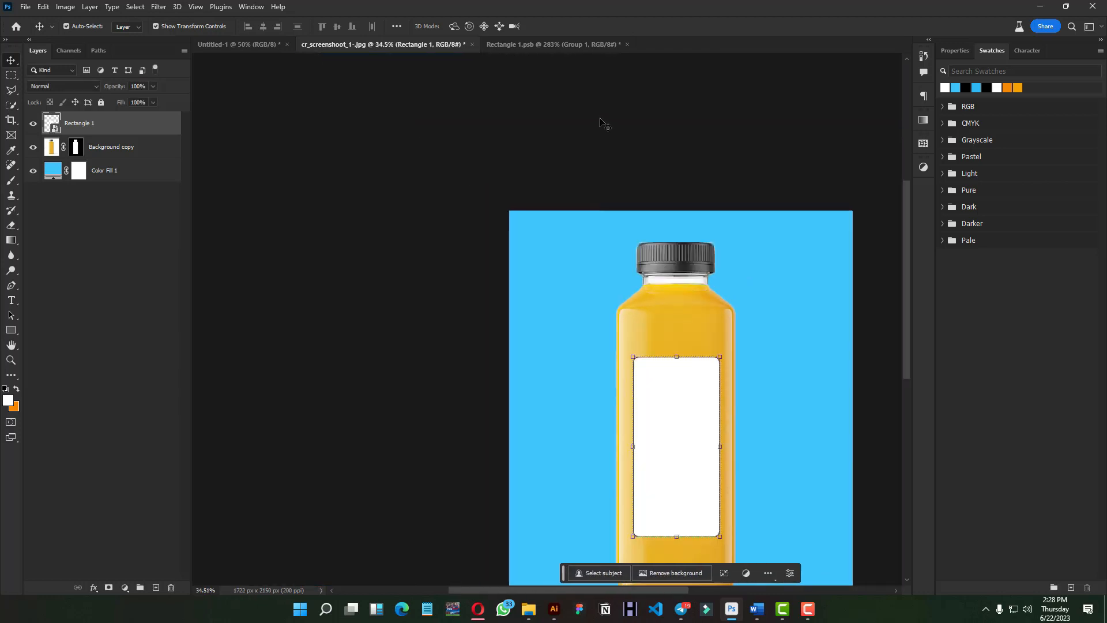
left_click(627, 44)
left_click(526, 225)
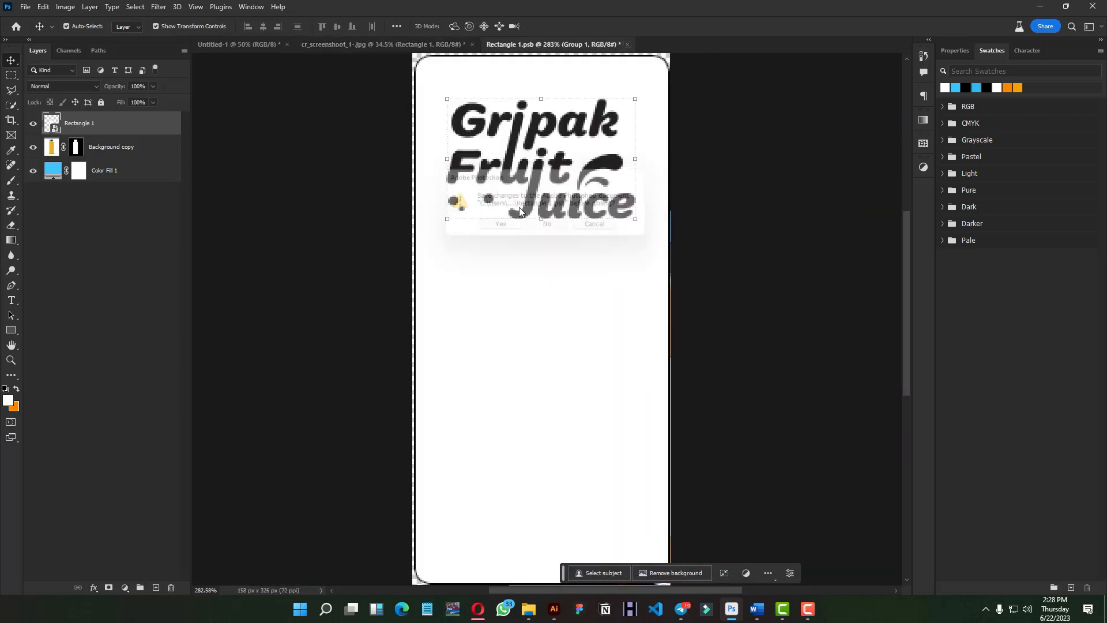
left_click_drag(718, 364, 522, 277)
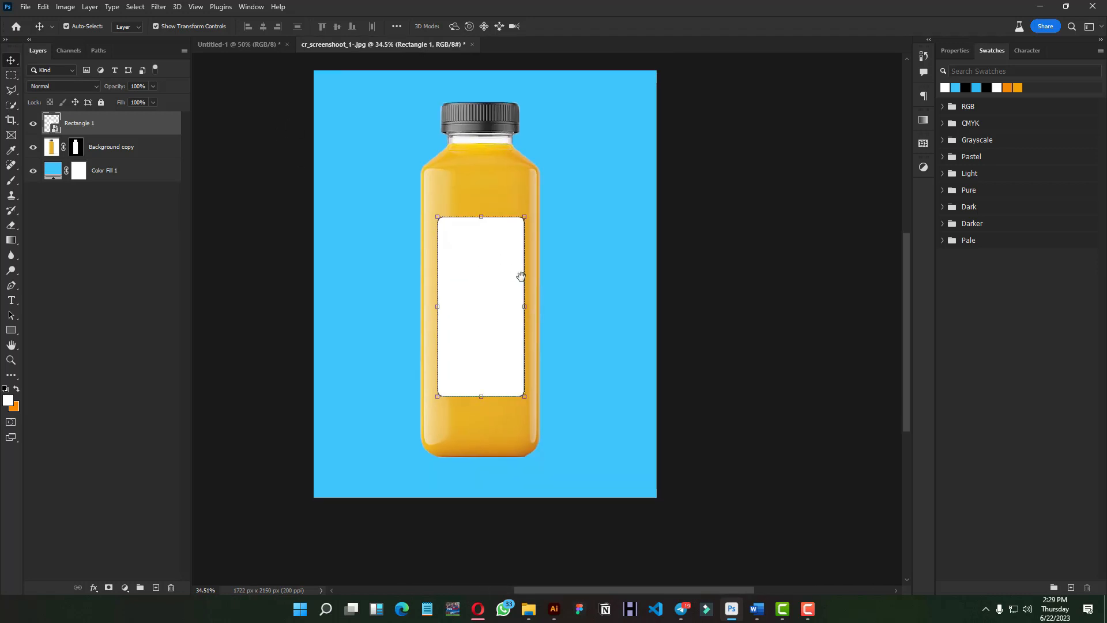
scroll(438, 223, "up", 1)
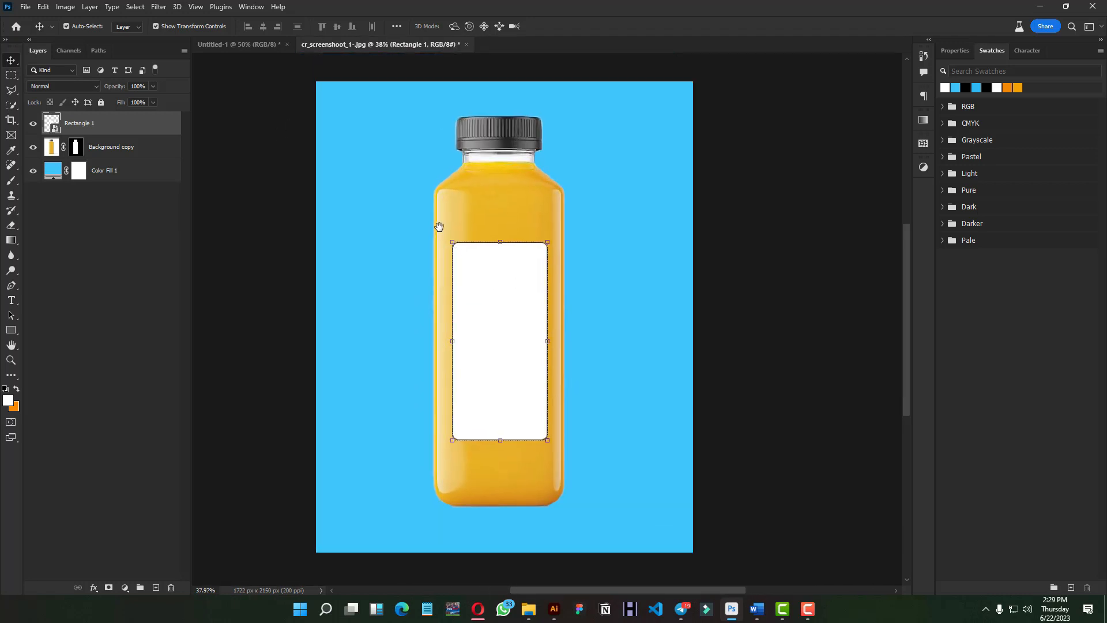
- Reopen the Rectangle 1 smart object's contents and paste the Gripak Fruit Juice logo into it as layers
double_click(54, 128)
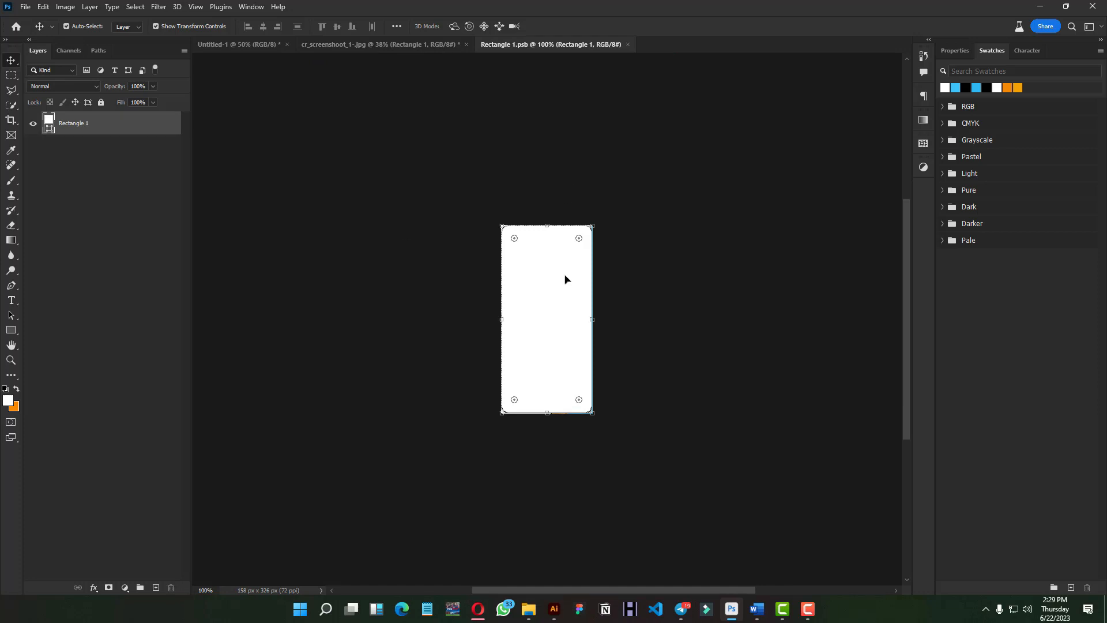
scroll(566, 277, "up", 2)
key("ctrl+v")
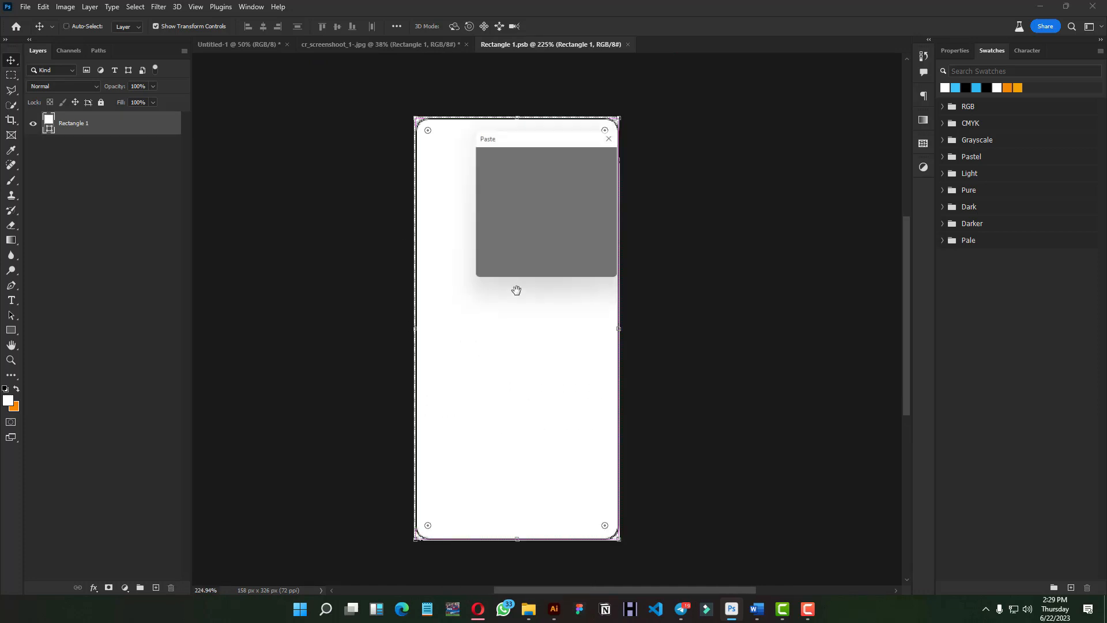
left_click(600, 162)
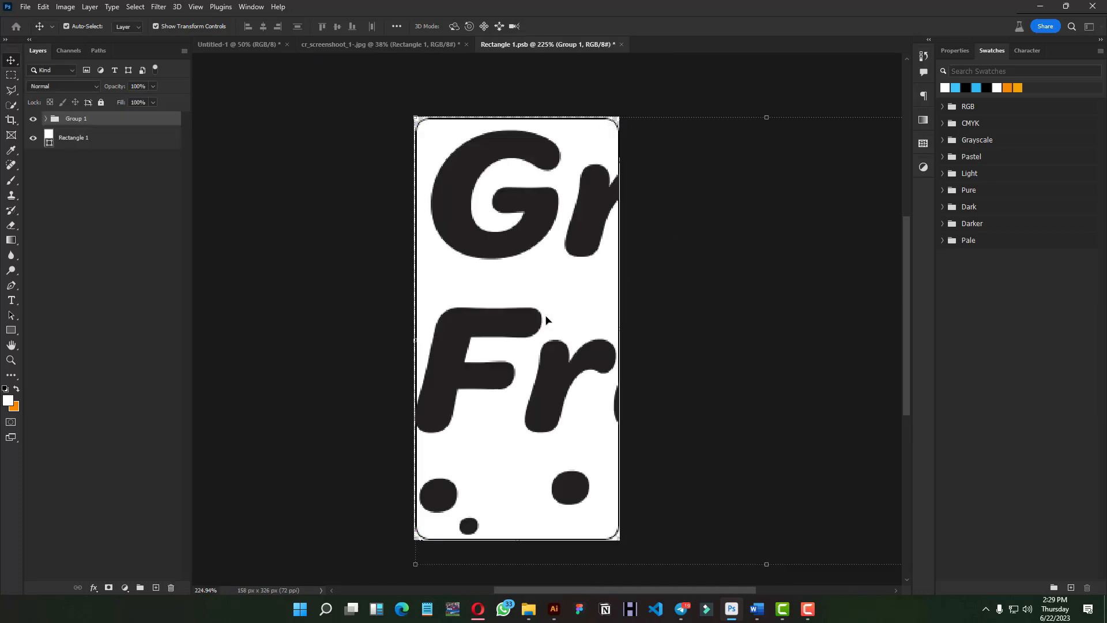
scroll(545, 323, "down", 3)
scroll(750, 433, "down", 1)
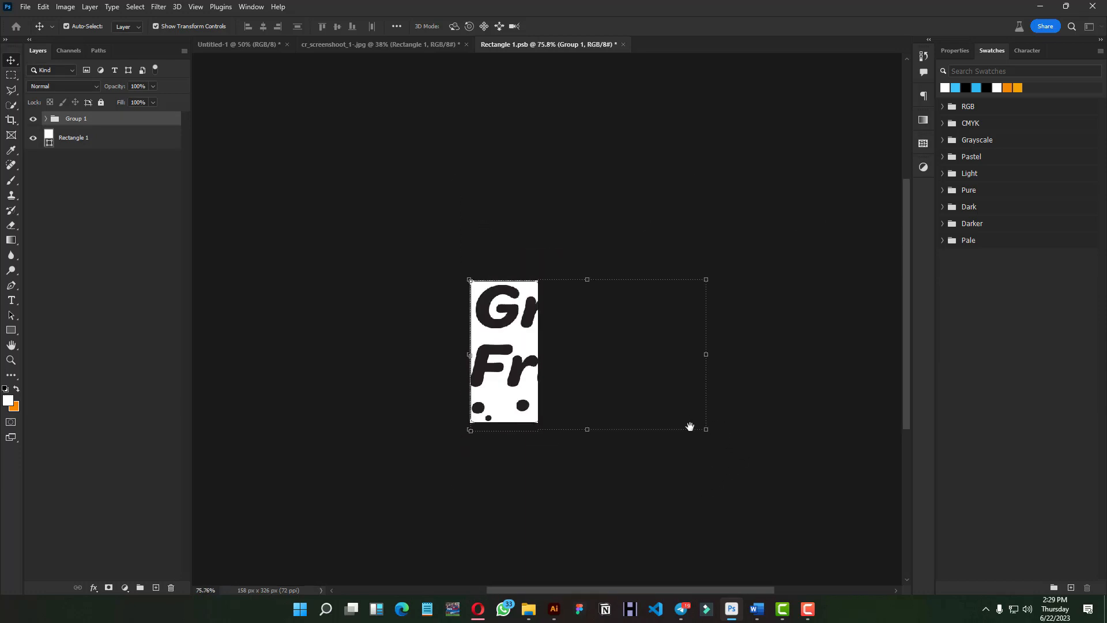
- Scale the pasted logo group to about 21.82%, place it centred near the top of the label and apply the transform
left_click_drag(706, 429, 516, 319)
scroll(516, 319, "up", 4)
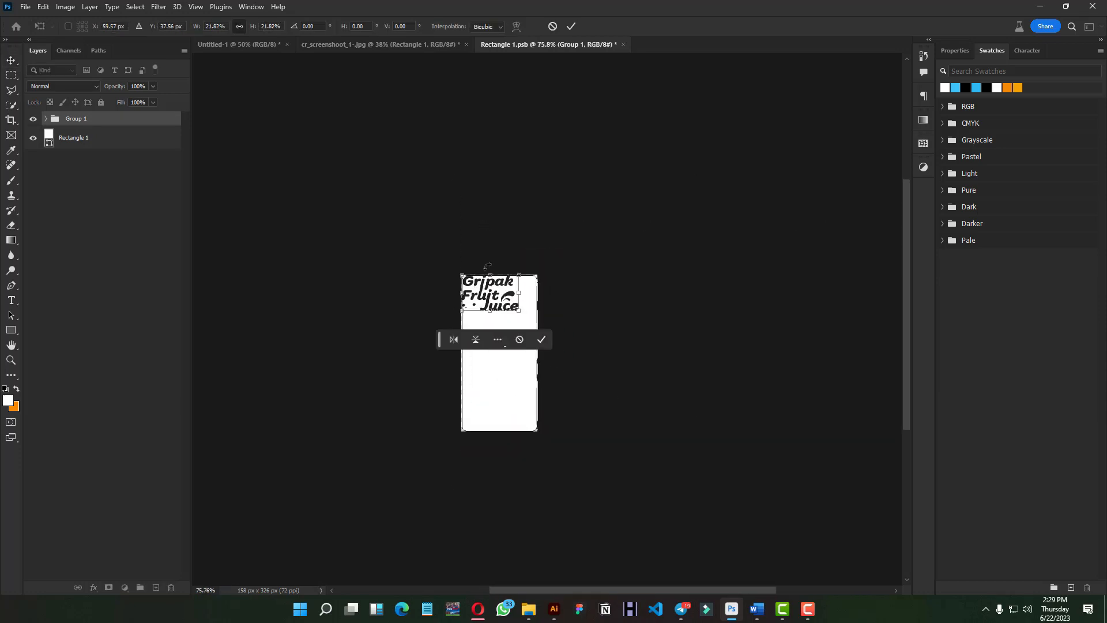
left_click_drag(483, 287, 517, 318)
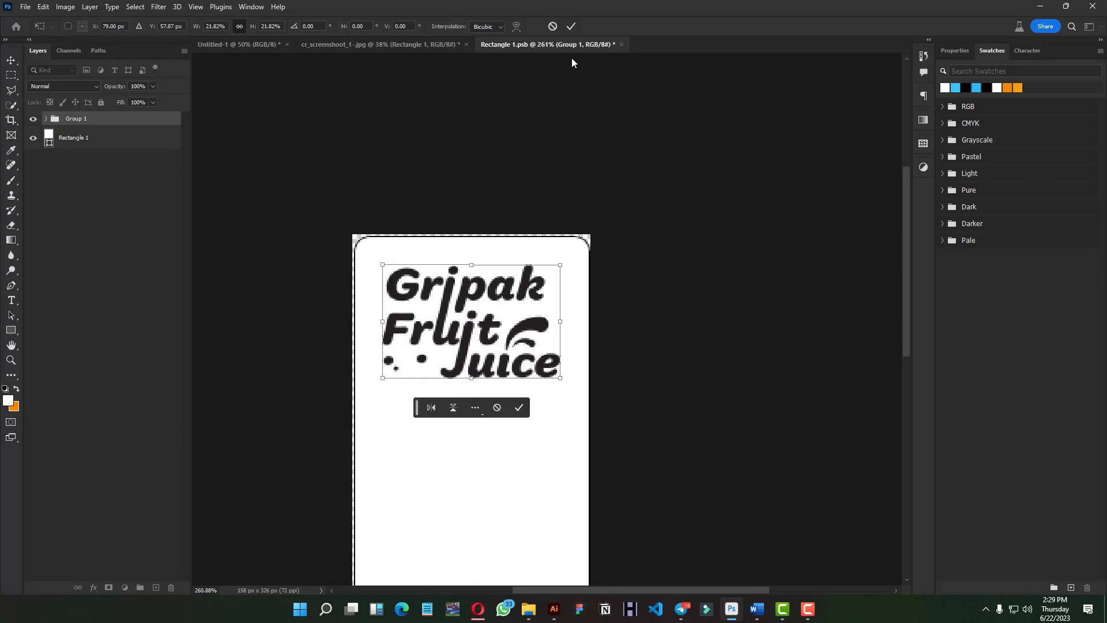
left_click(572, 25)
key("ctrl+1")
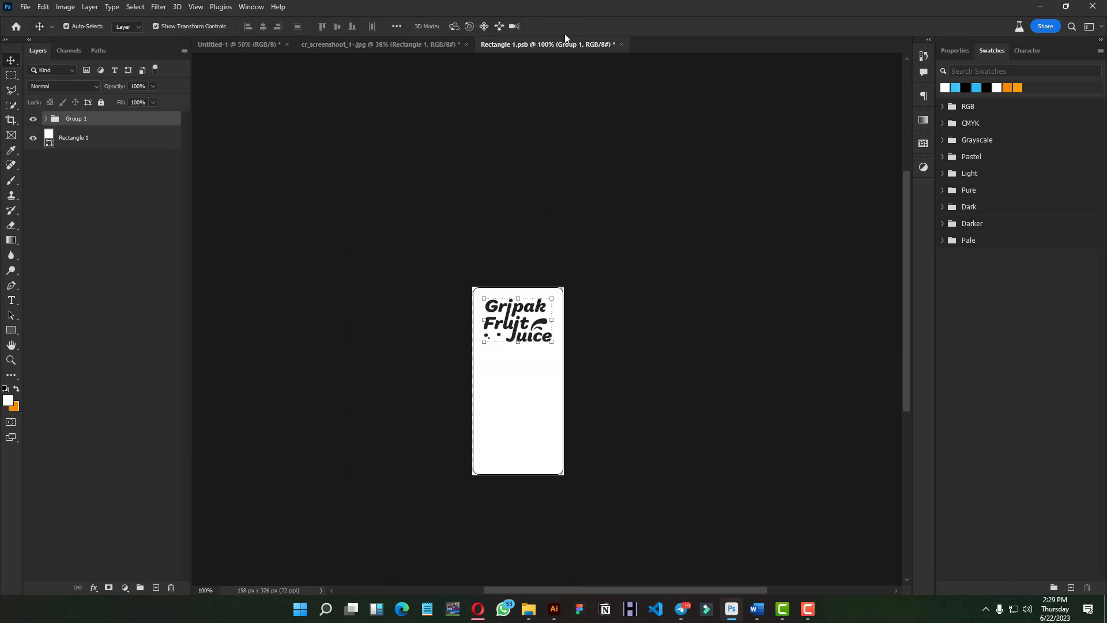
scroll(522, 335, "up", 4)
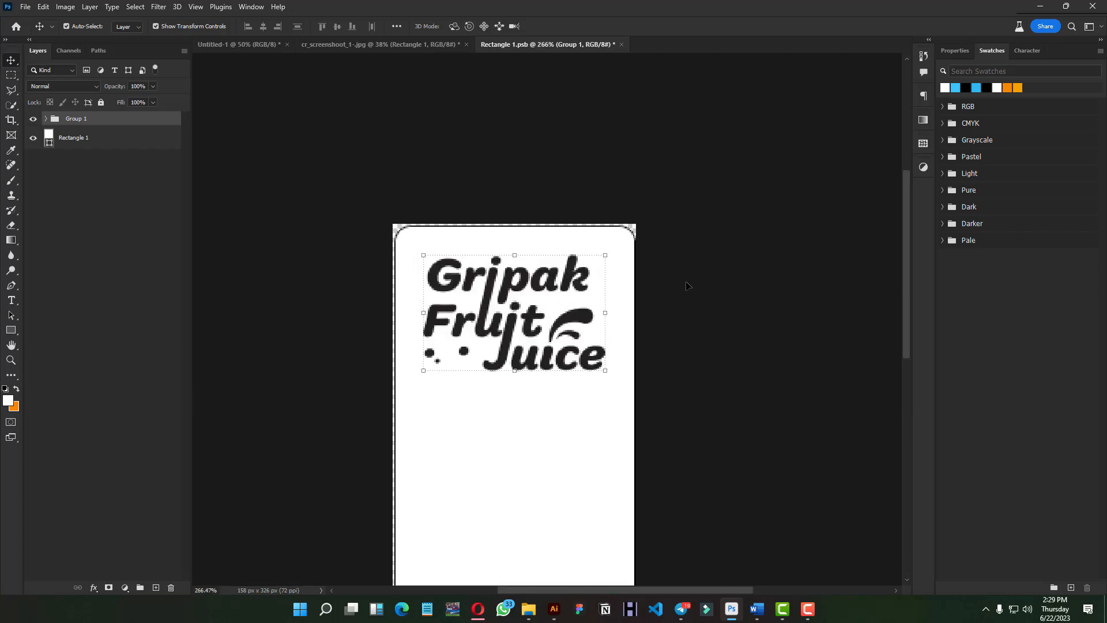
- Expand the logo group and merge the five compound paths of the word "Juice" into one shape layer
left_click(47, 119)
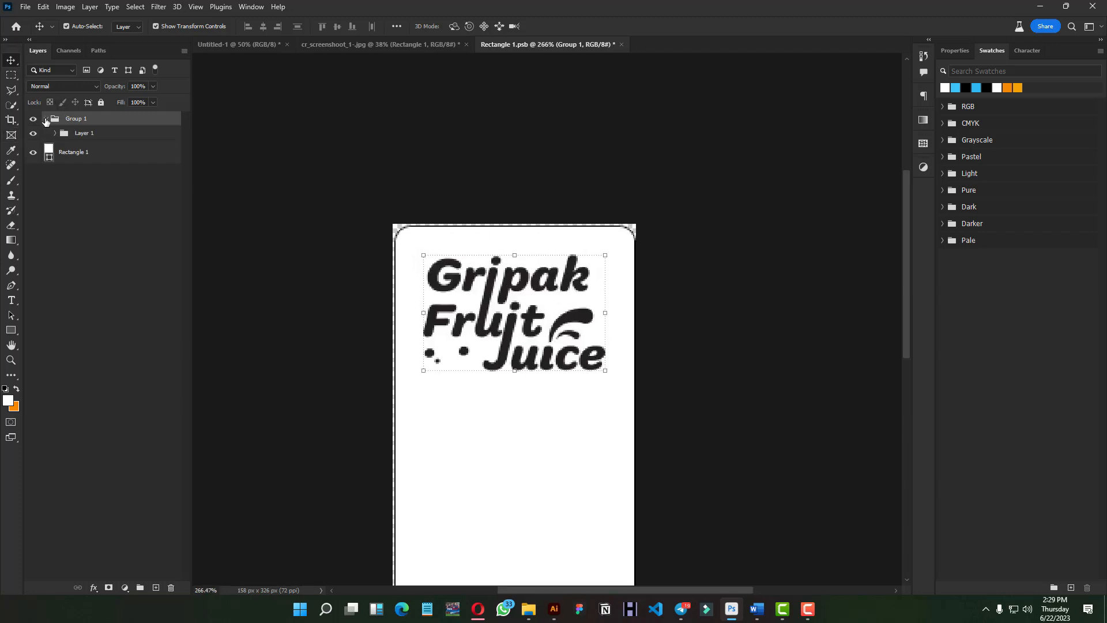
left_click(54, 134)
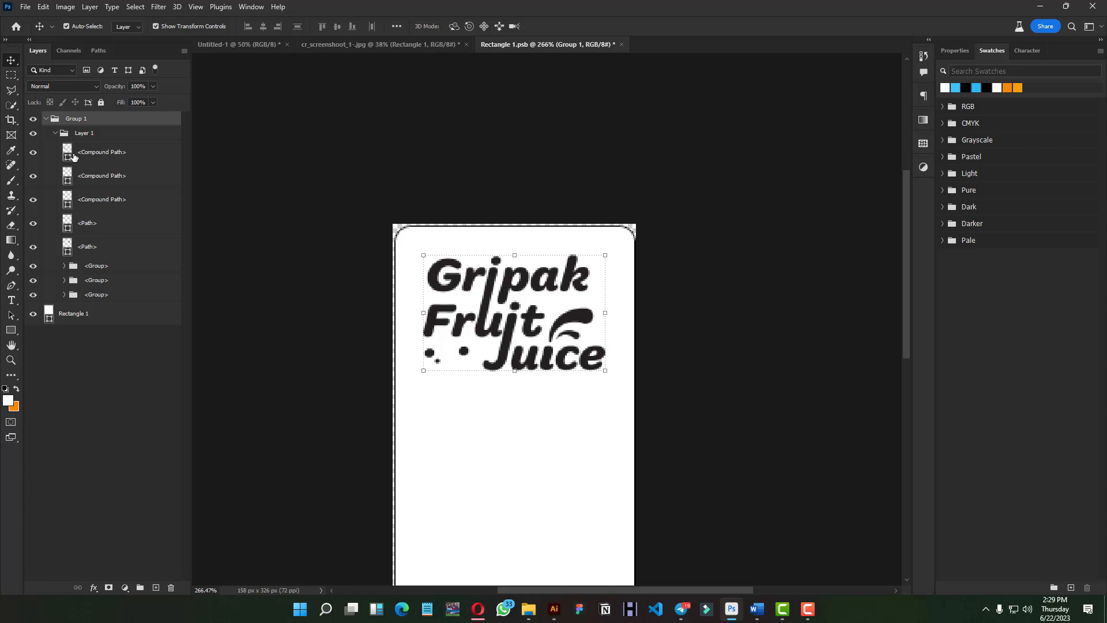
left_click(103, 155)
left_click(98, 248, "shift")
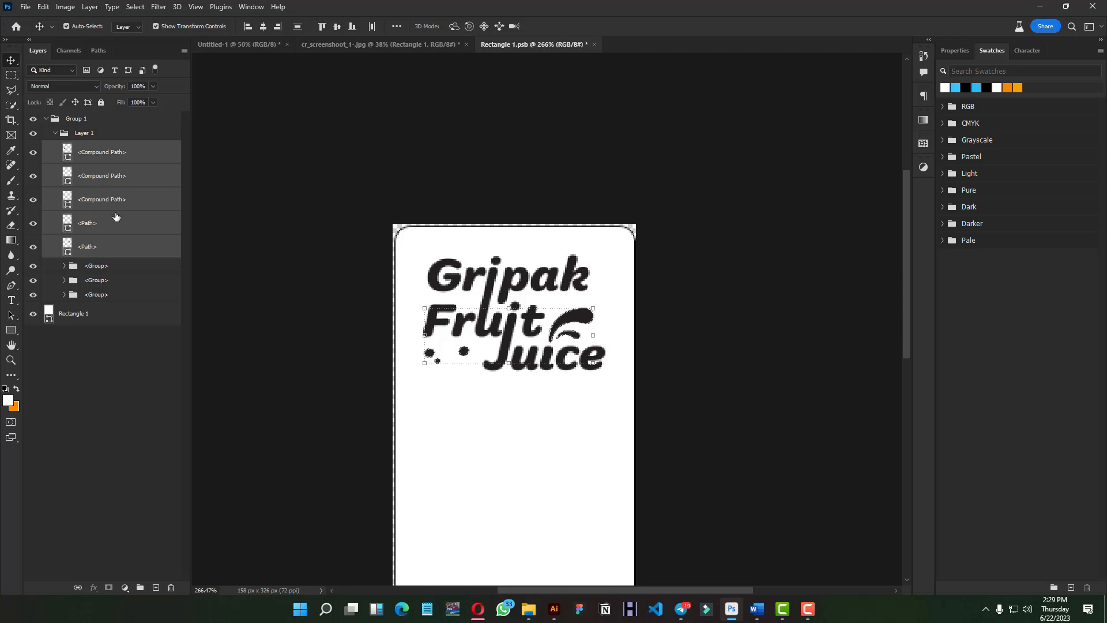
left_click(105, 275)
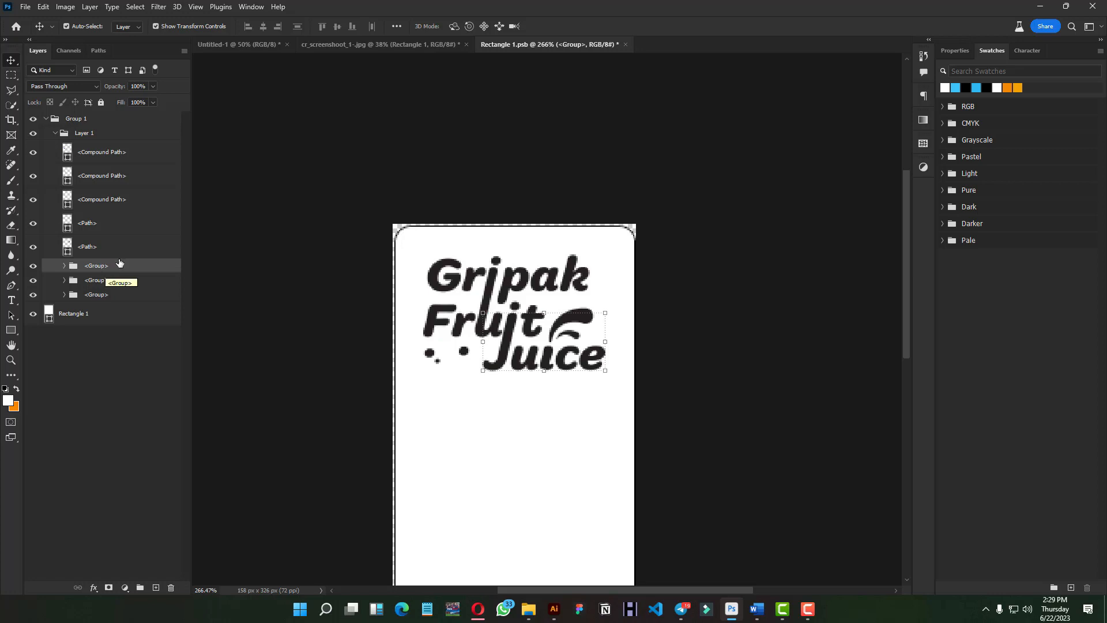
left_click(64, 266)
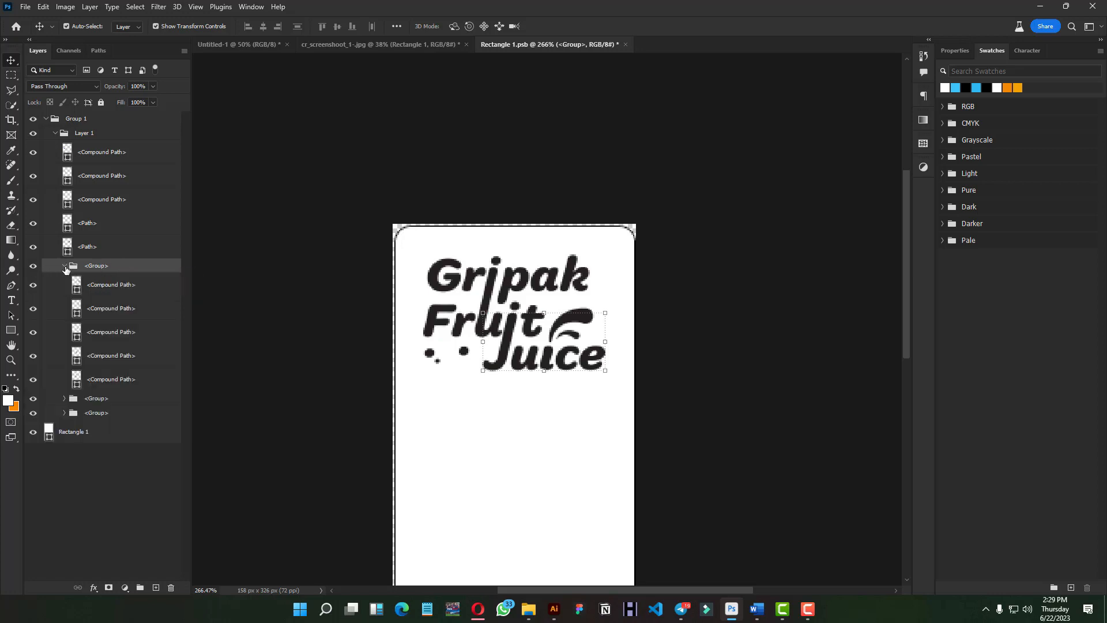
left_click(107, 286)
left_click(112, 378, "shift")
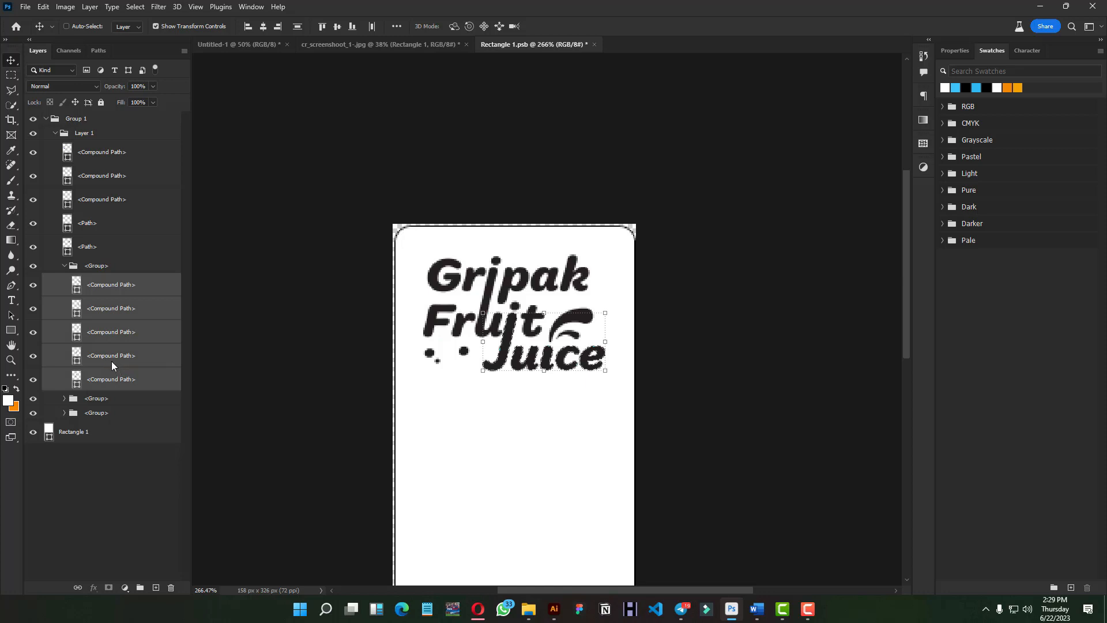
key("ctrl+e")
- Rename the merged shape layer as Juice and move it out of its groups, above Group 1
double_click(107, 285)
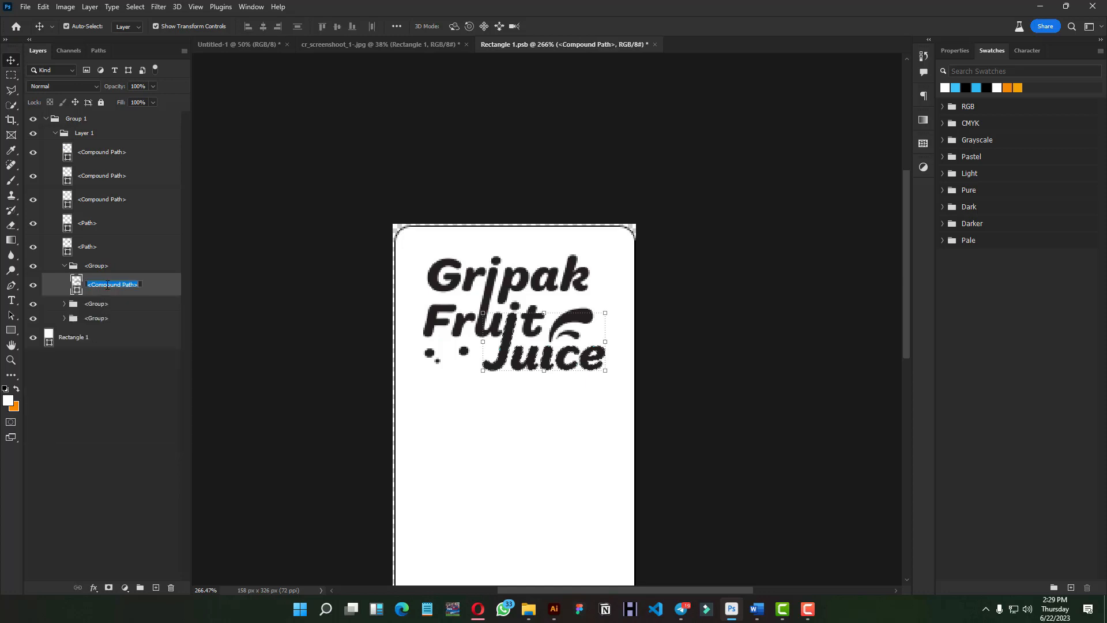
type("Juice")
key("Return")
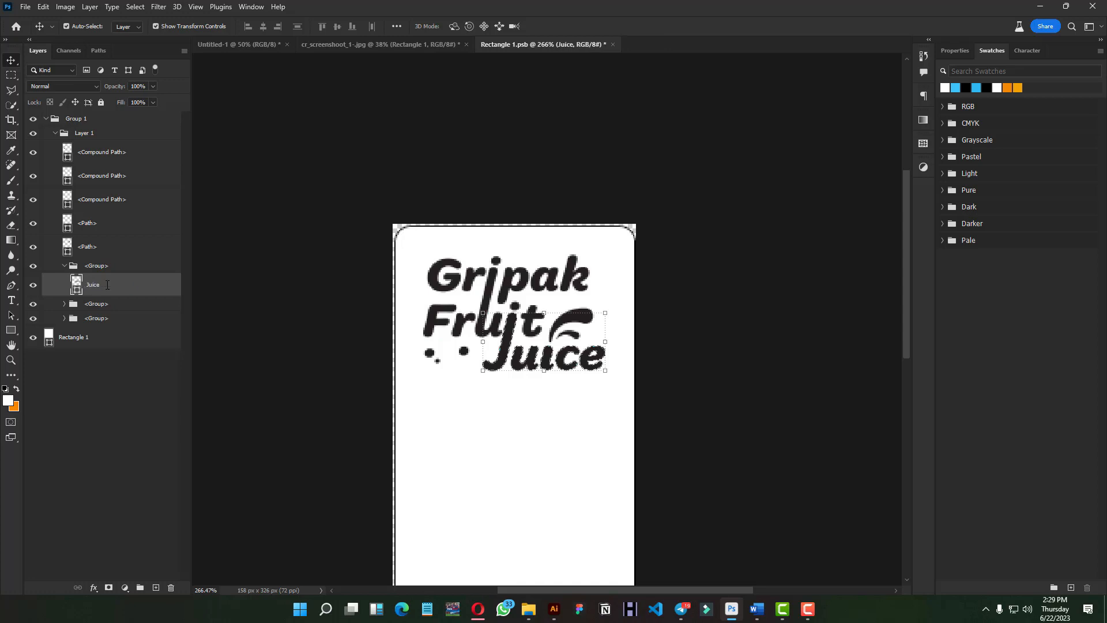
left_click_drag(97, 293, 86, 131)
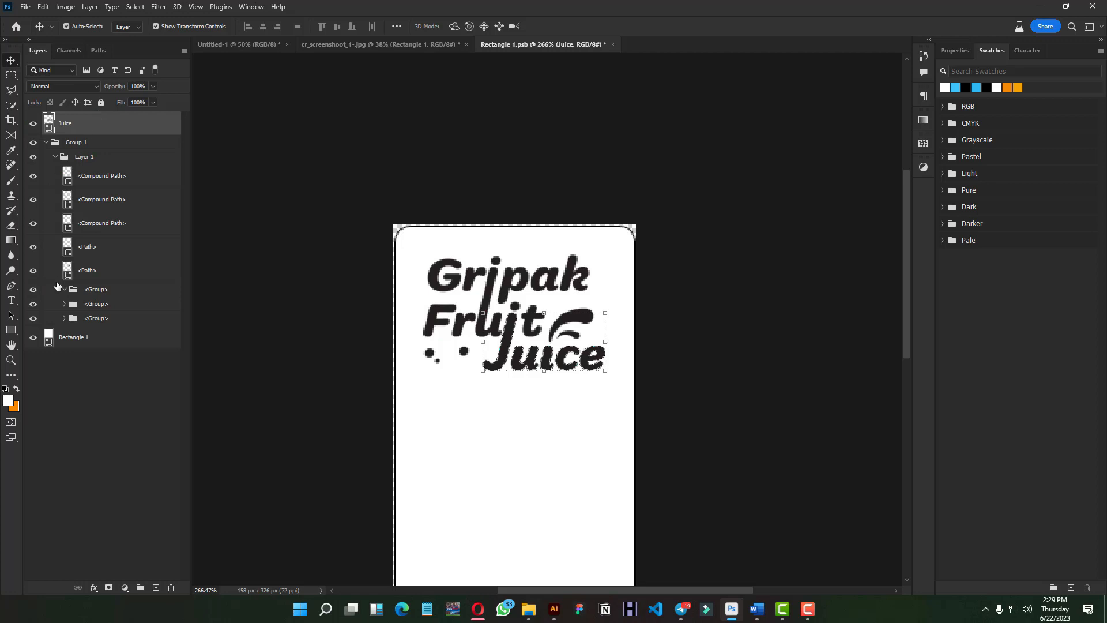
- Merge the five compound paths forming the word "Fruit" into one shape layer
left_click(65, 304)
left_click(110, 332)
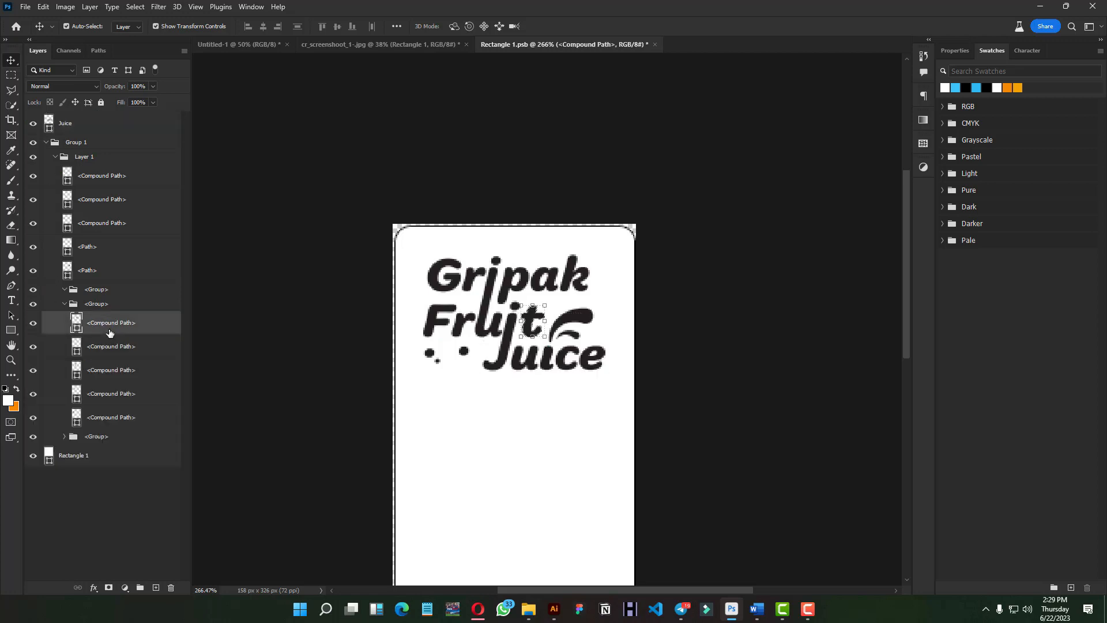
left_click(106, 412, "shift")
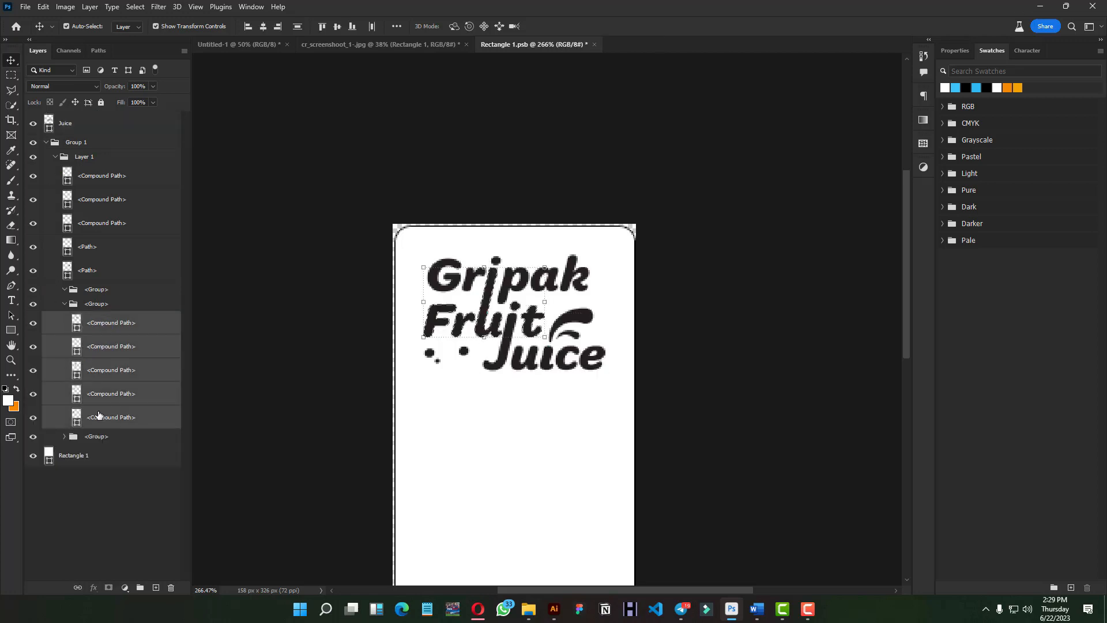
key("ctrl+e")
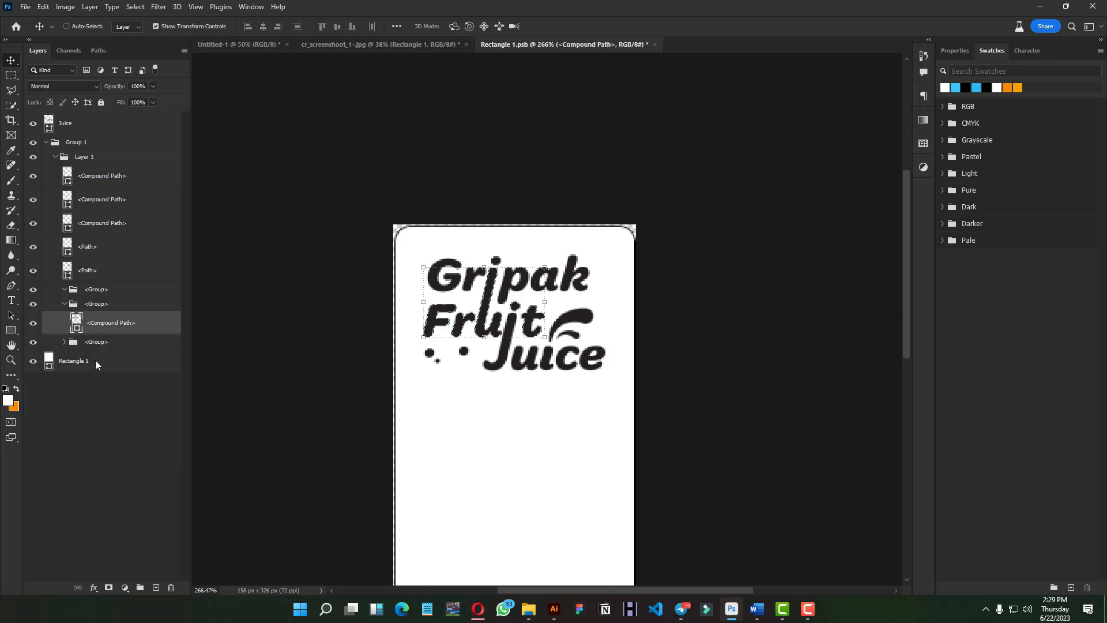
- Rename the merged "Fruit" shape as Fruits and move it directly below the Juice layer, outside Group 1
double_click(101, 327)
type("Fruits")
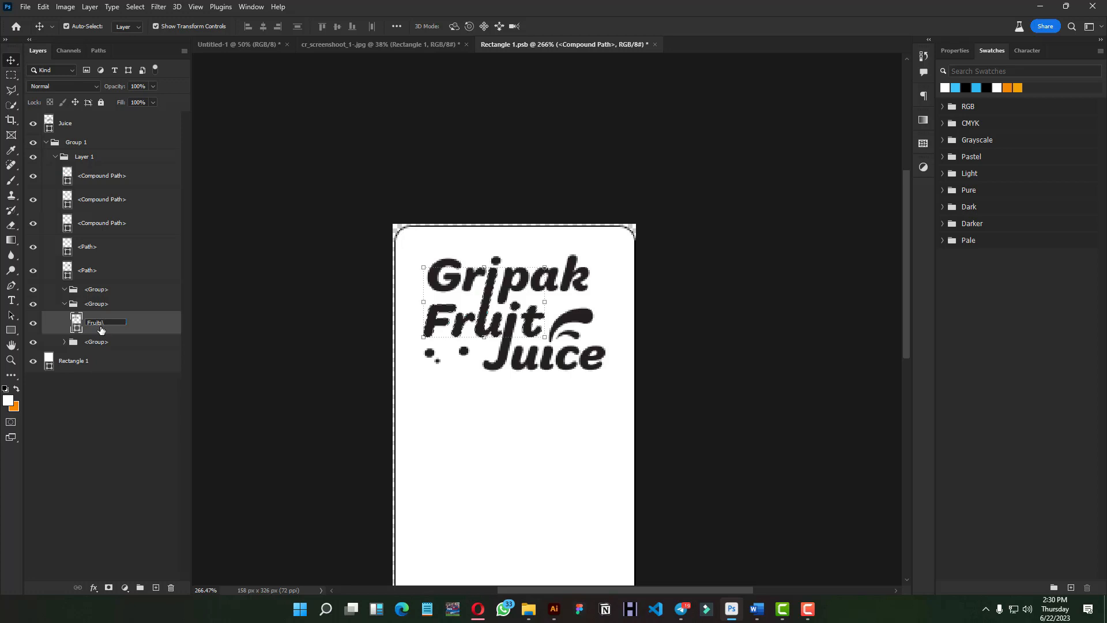
key("Return")
left_click_drag(100, 327, 109, 136)
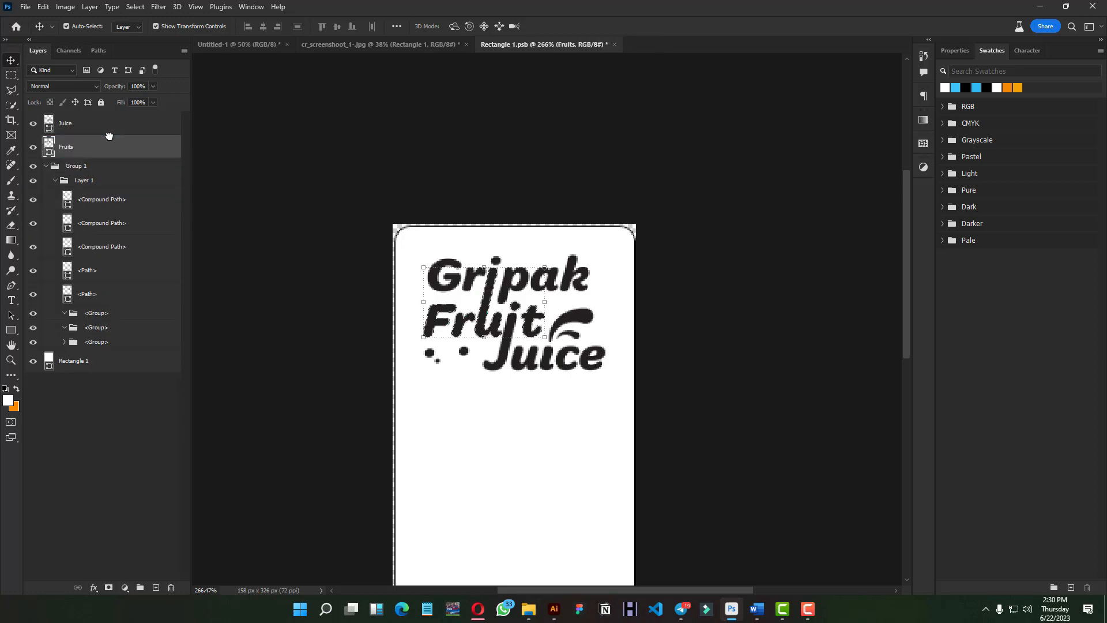
- Merge the six compound paths of the word "Gripak" in the last subgroup into one shape layer
left_click(64, 342)
left_click(120, 363)
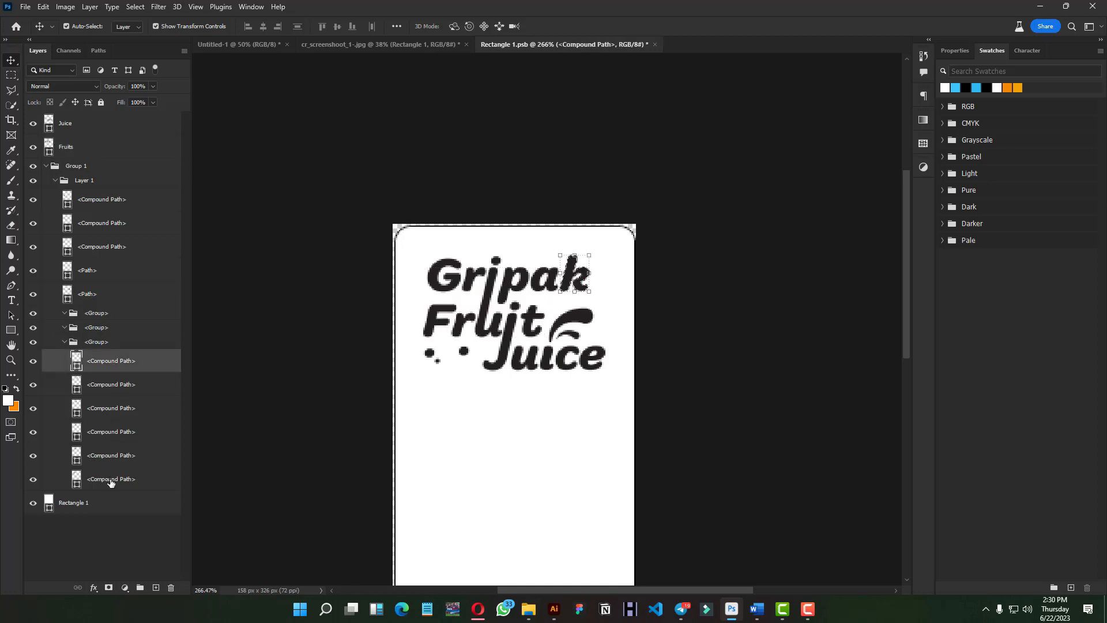
left_click(111, 481, "shift")
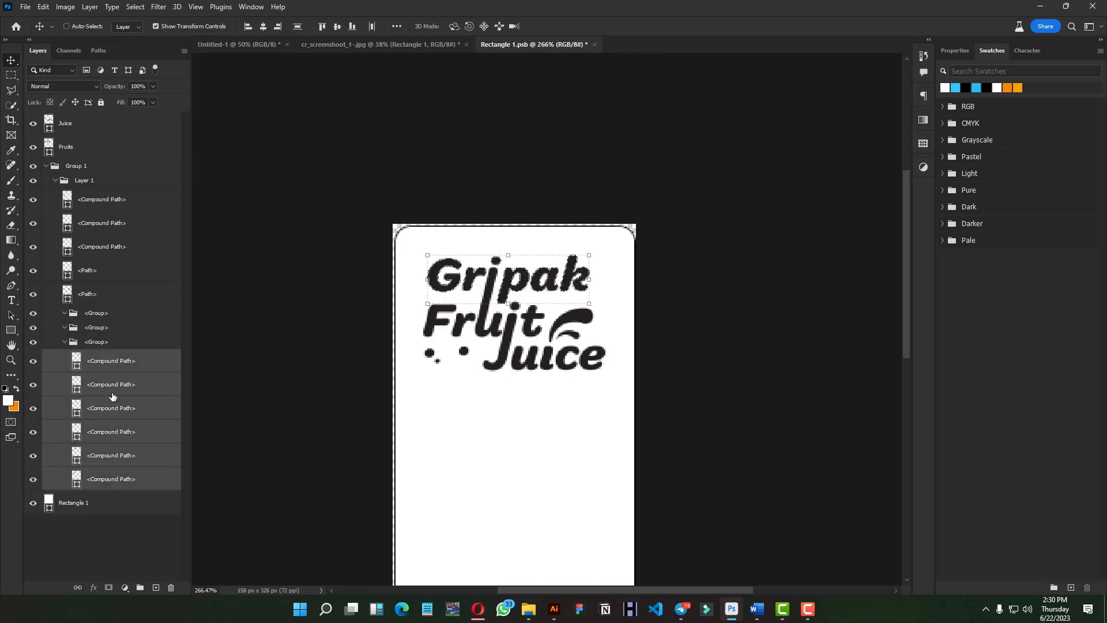
key("ctrl+e")
- Rename the merged shape layer as Gripak and move it directly below the Fruits layer, outside Group 1
double_click(110, 361)
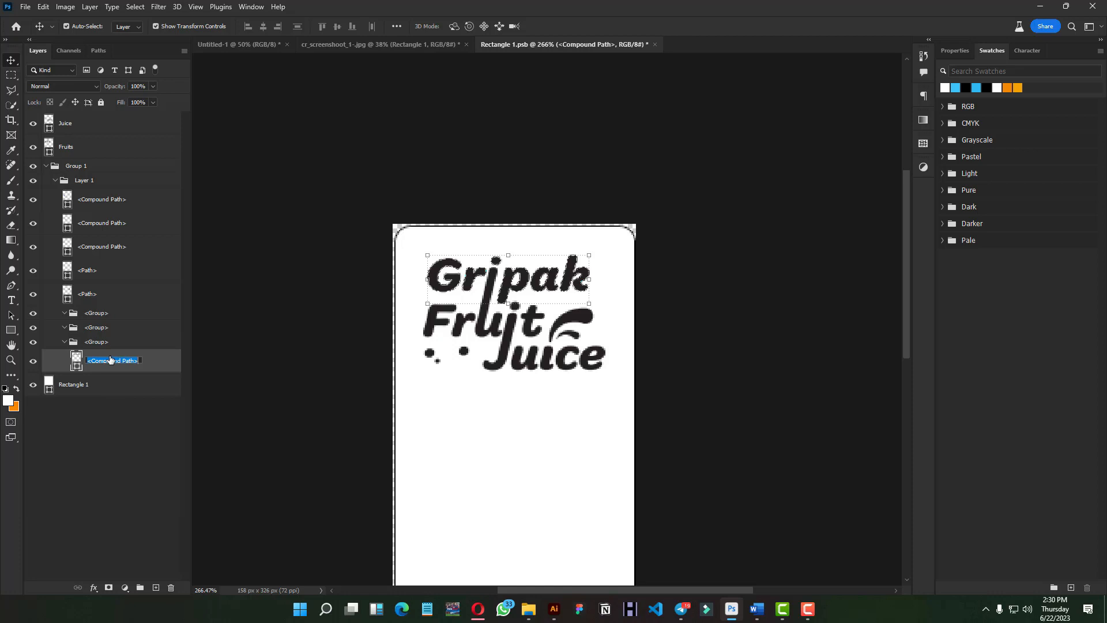
type("Gripak")
key("Return")
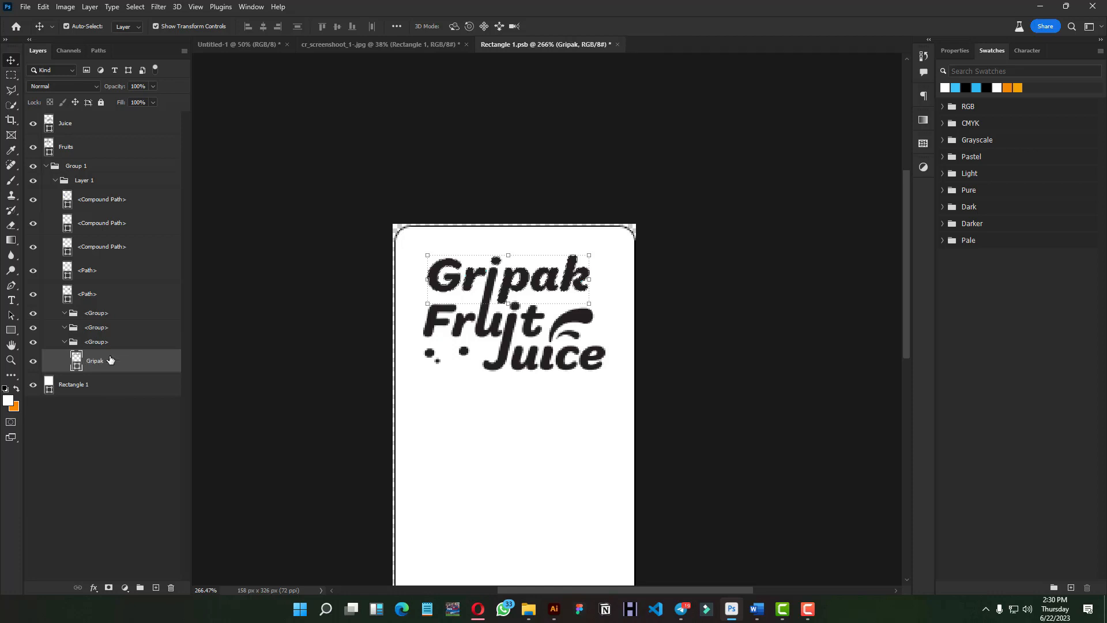
left_click_drag(111, 362, 92, 157)
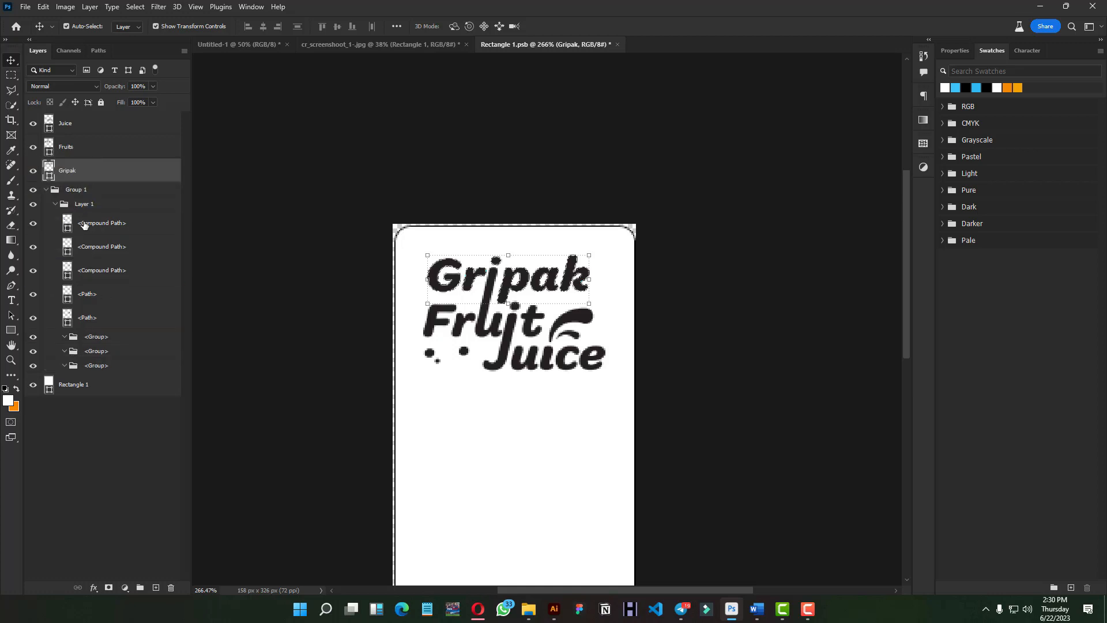
- Group the five remaining dot and splash paths and move the new group out of Group 1, below the Gripak layer
left_click(80, 219)
left_click(55, 206)
mouse_move(66, 205)
left_mouse_down()
mouse_move(70, 188)
mouse_move(70, 205)
left_mouse_up()
left_click(55, 205)
left_click(96, 225)
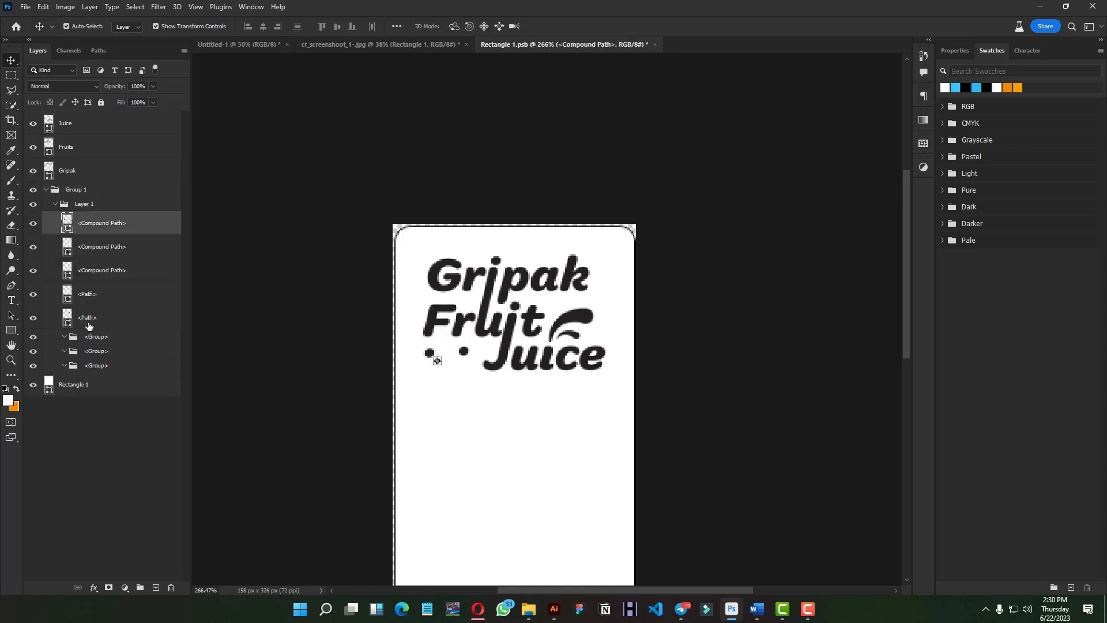
left_click(89, 324, "shift")
key("ctrl+g")
left_click_drag(85, 219, 57, 191)
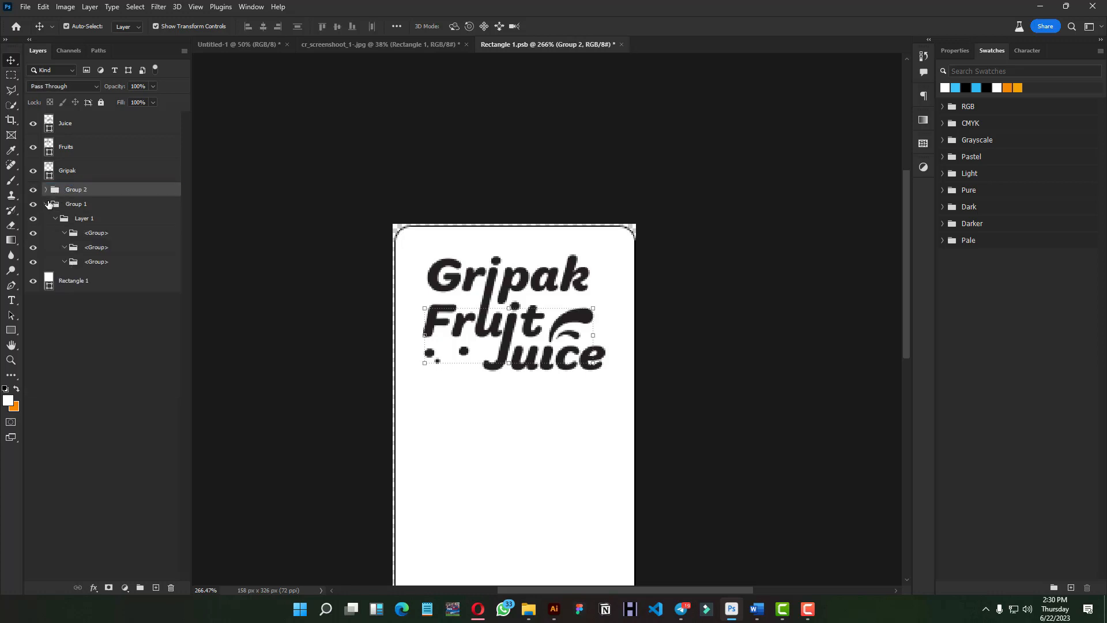
- Delete the leftover Group 1 with its empty subgroups
left_click(47, 203)
left_click(77, 207)
key("Delete")
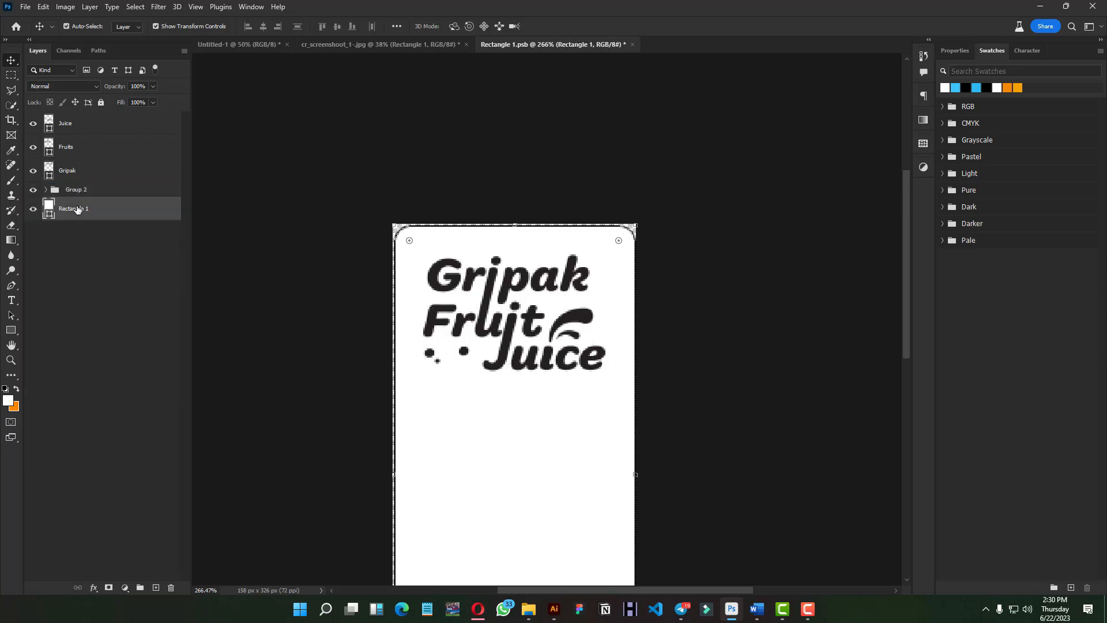
- Recolour the Juice layer with the darker orange swatch and the Fruits layer with the yellow-orange swatch
left_click_drag(548, 364, 548, 278)
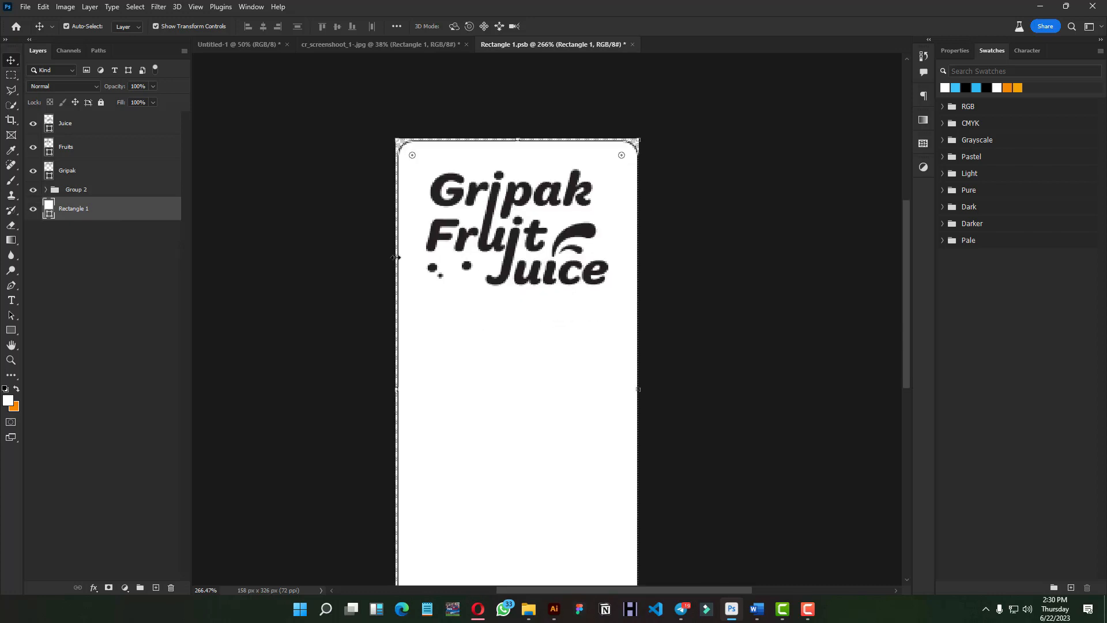
left_click(80, 129)
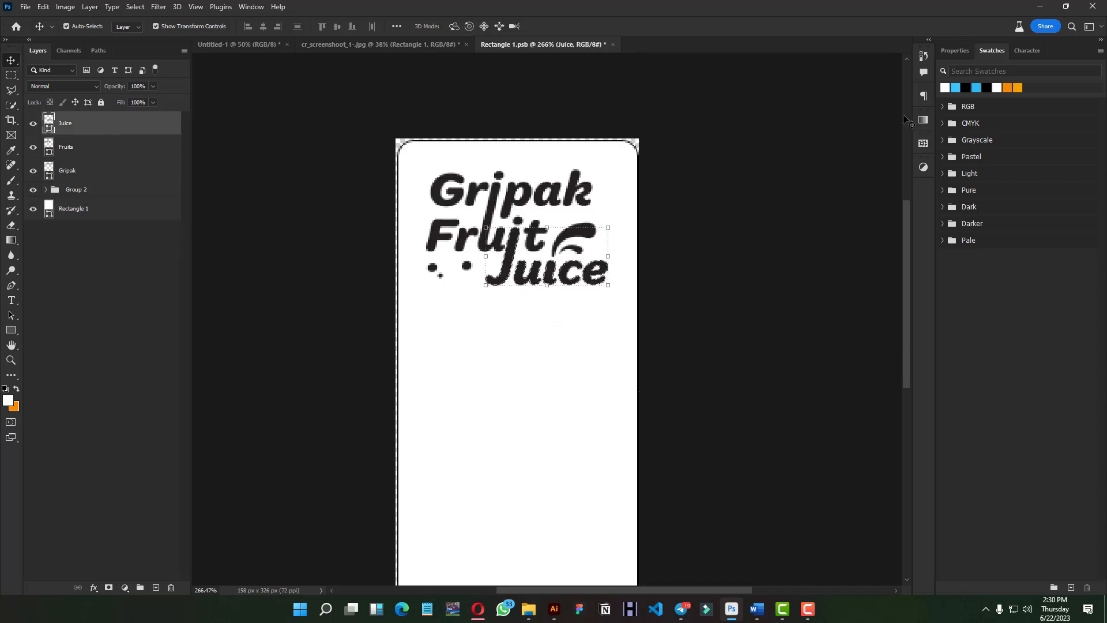
left_click(1017, 87)
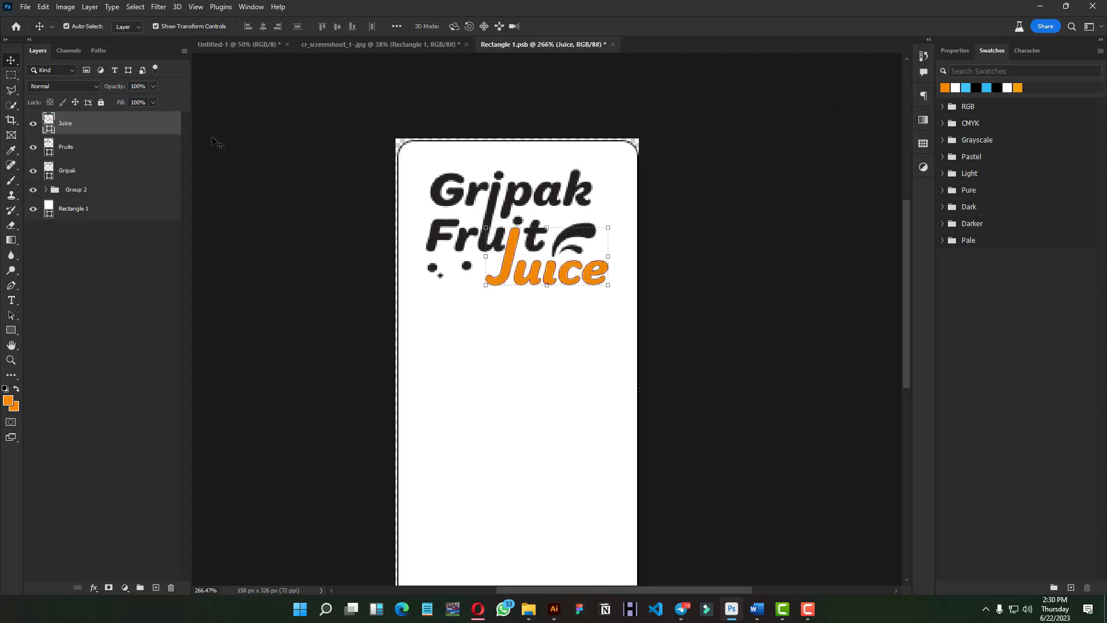
left_click(114, 142)
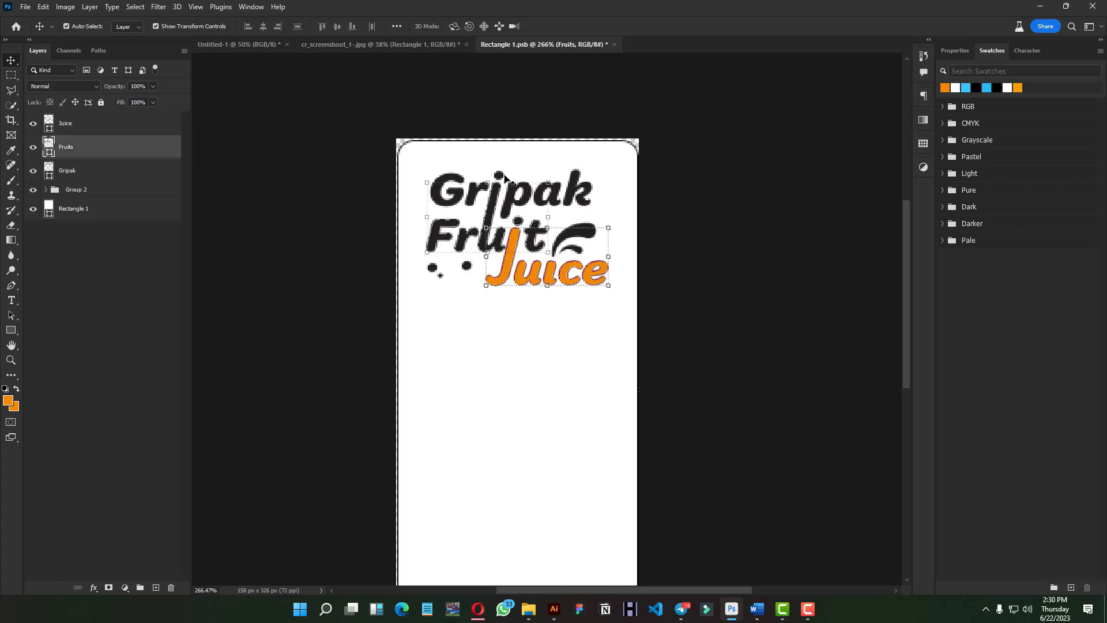
left_click(1017, 88)
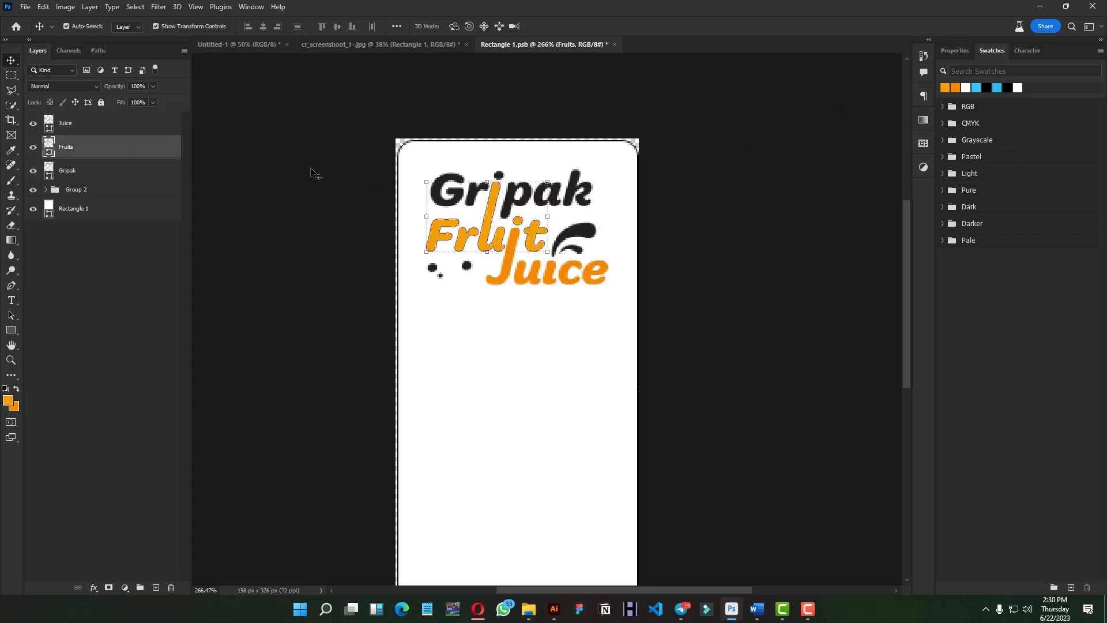
- Recolour the Gripak layer with the darker orange swatch and deselect it
left_click(77, 170)
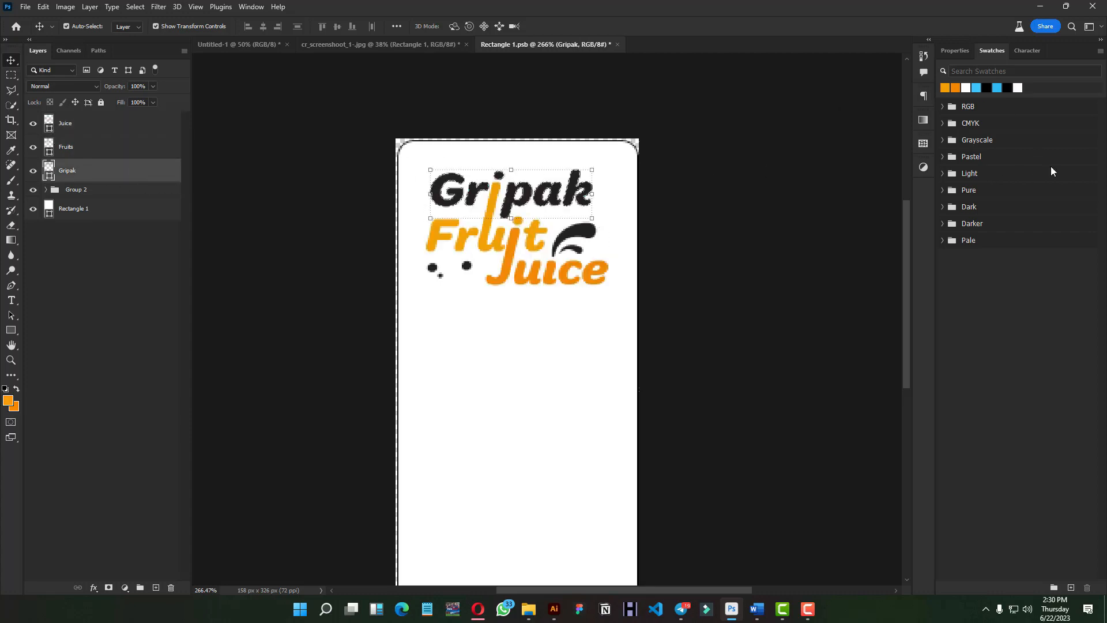
left_click(952, 86)
left_click(719, 237)
- Recolour the two splash shapes above the word "Juice" with the yellow-orange swatch and deselect them
scroll(675, 304, "down", 2)
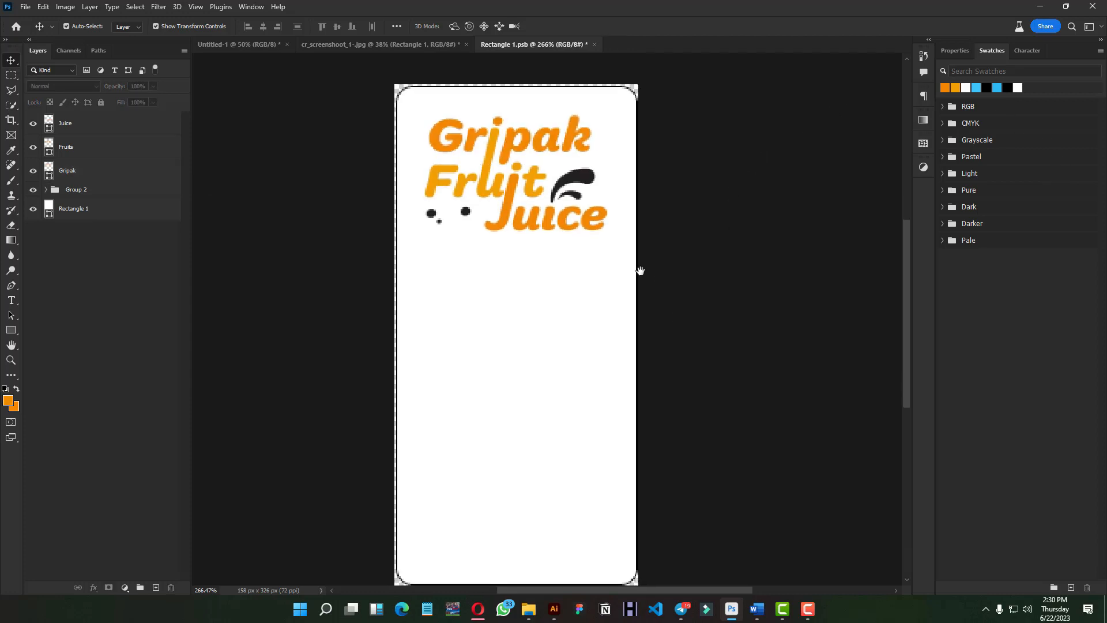
left_click(588, 180)
left_click(575, 196, "shift")
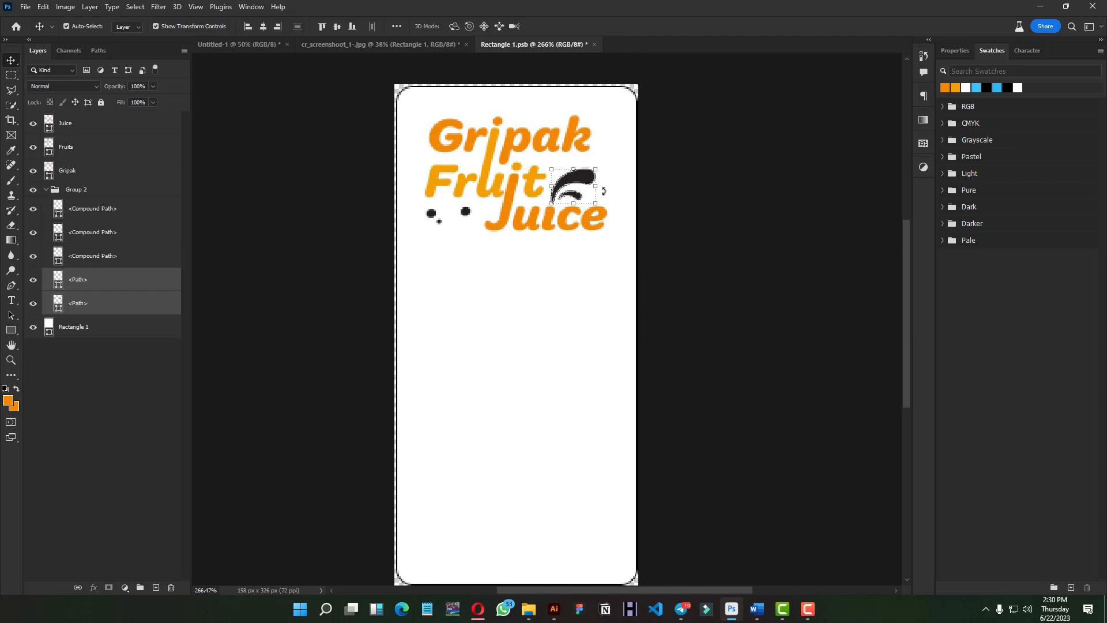
left_click(956, 87)
left_click(680, 199)
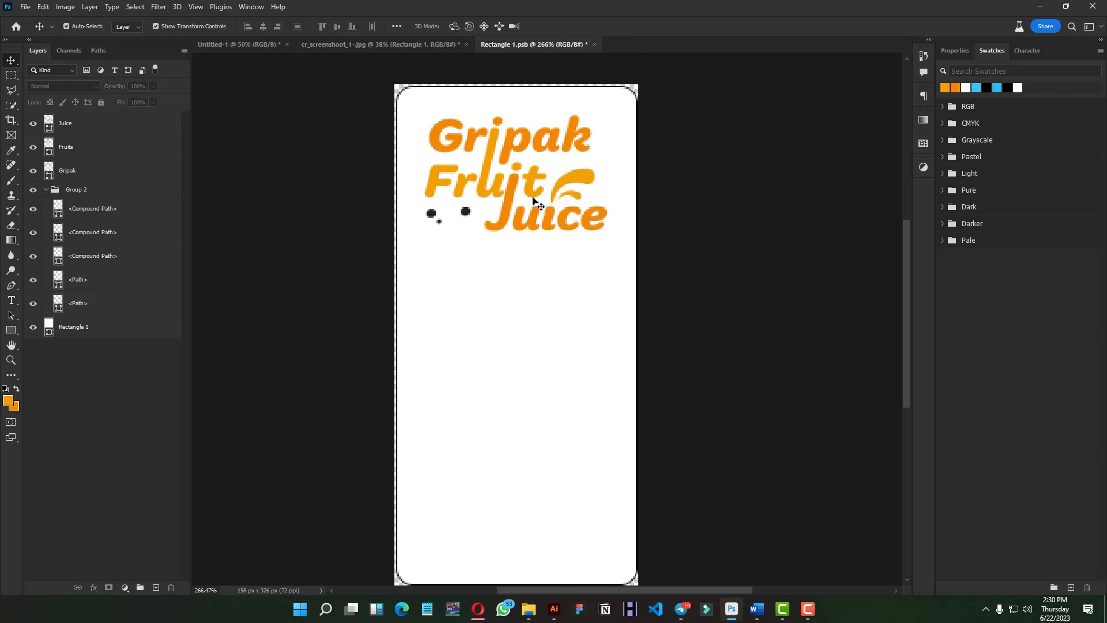
- Recolour the two larger dots below the word "Fruit" with the darker orange swatch
left_click(464, 213)
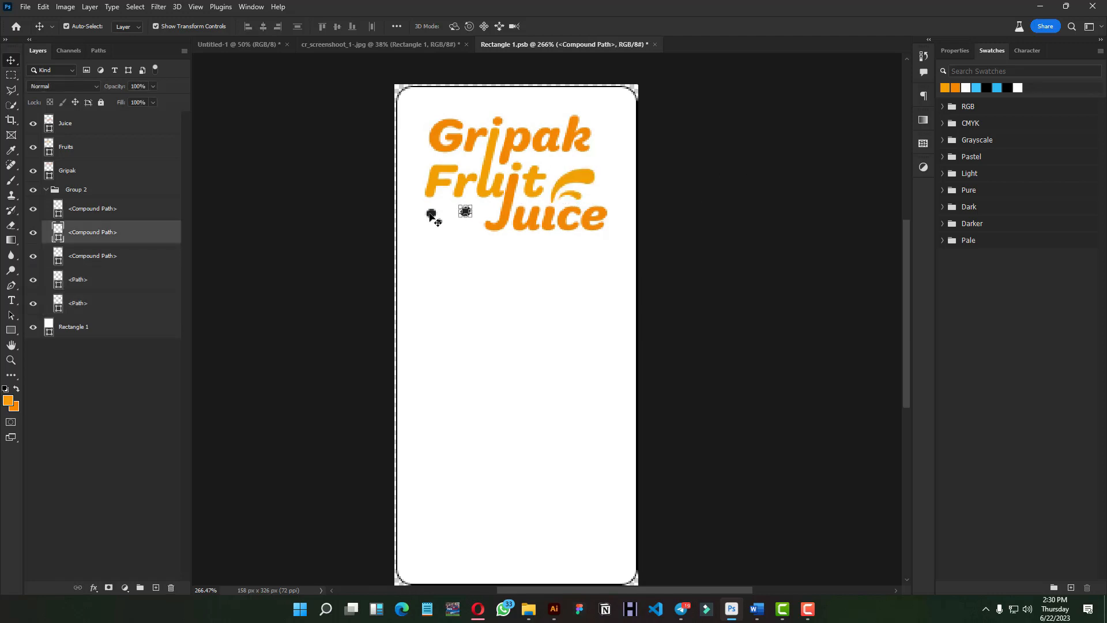
left_click(432, 214, "shift")
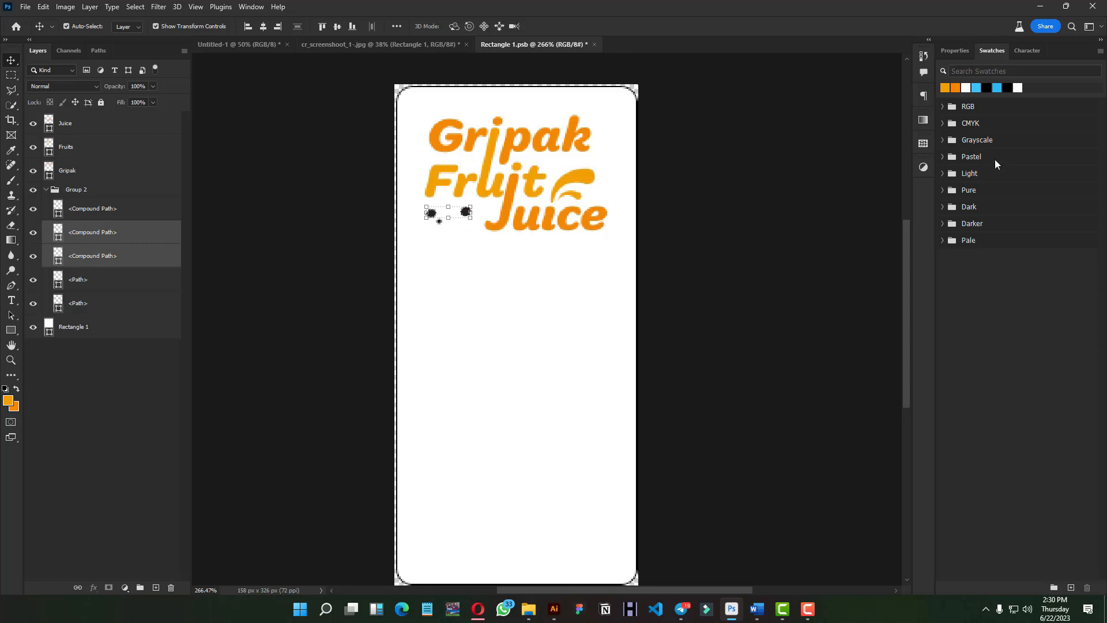
left_click(956, 87)
- Set the larger dot nearest the word "Juice" to red-orange f24e05 and deselect it
double_click(59, 232)
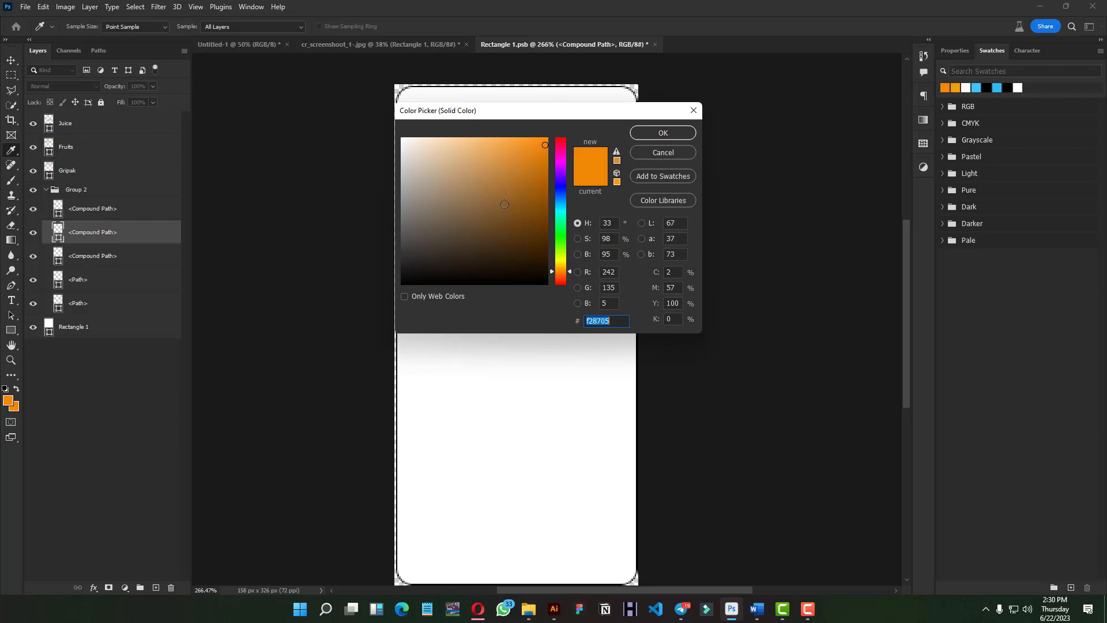
left_click(557, 277)
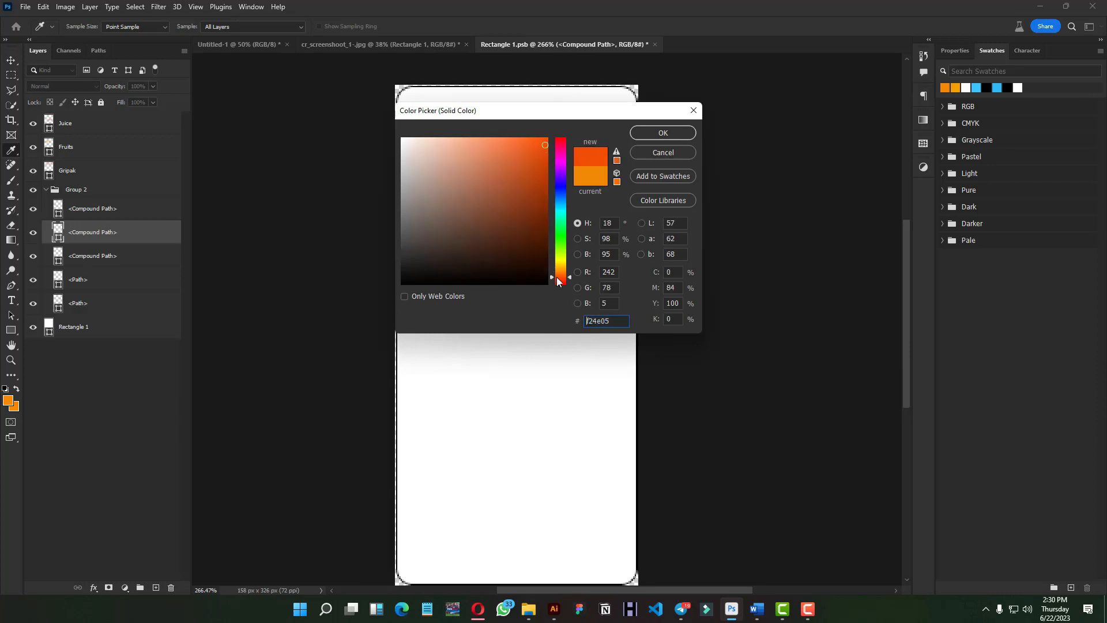
left_click(680, 136)
left_click(742, 238)
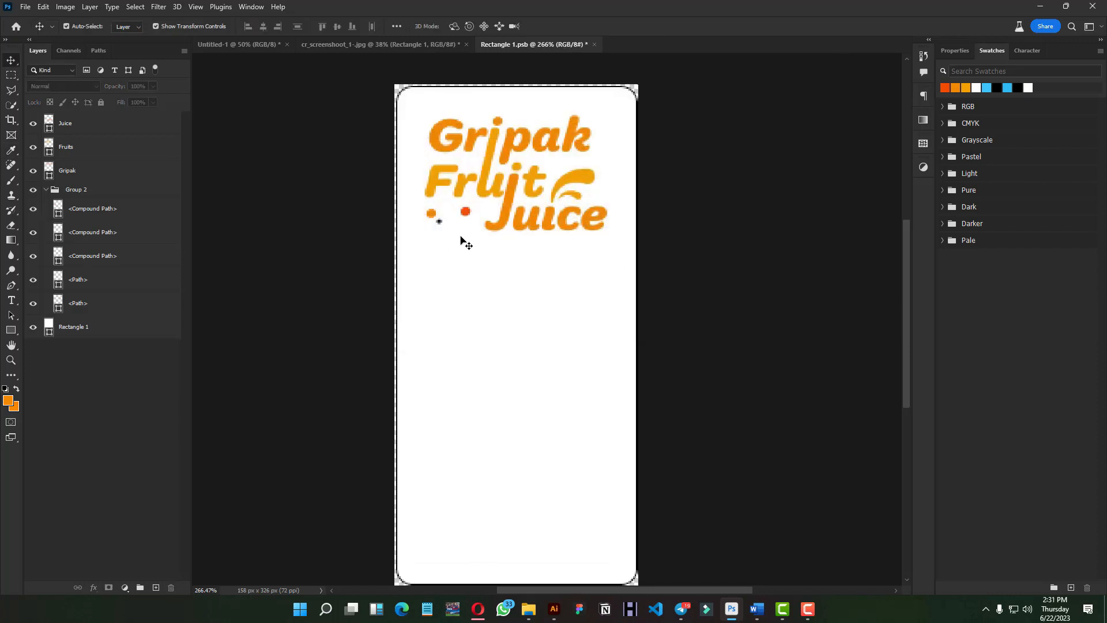
left_click_drag(459, 231, 447, 192)
scroll(465, 240, "up", 3)
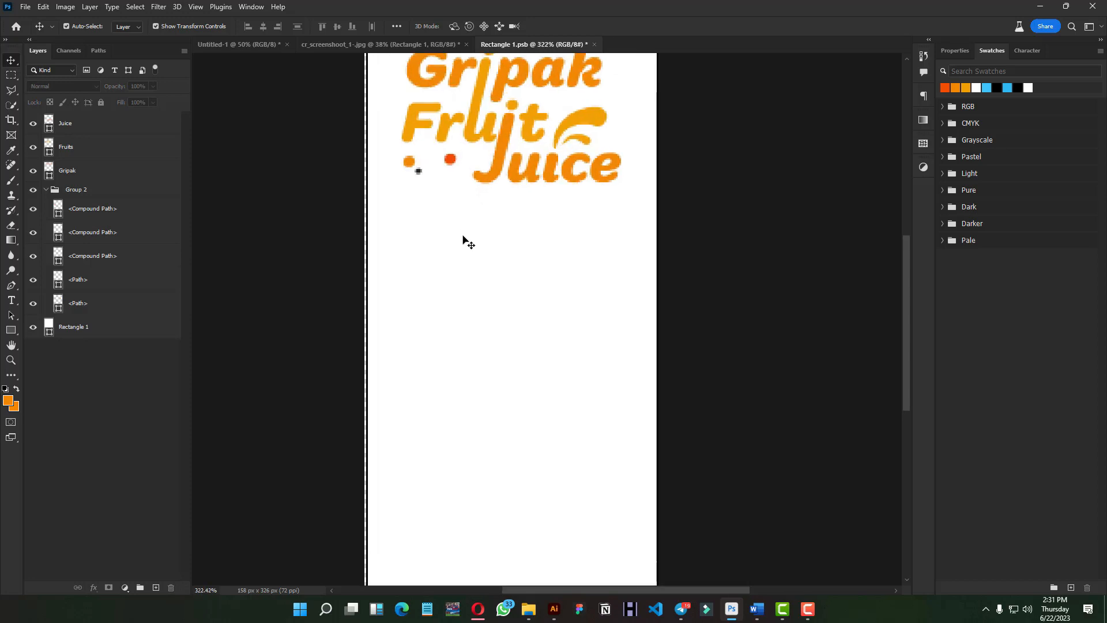
- Switch to Illustrator, bring up the 33364 [Converted].eps fruit collection and select the orange with its half-slice in the second row
left_click(554, 609)
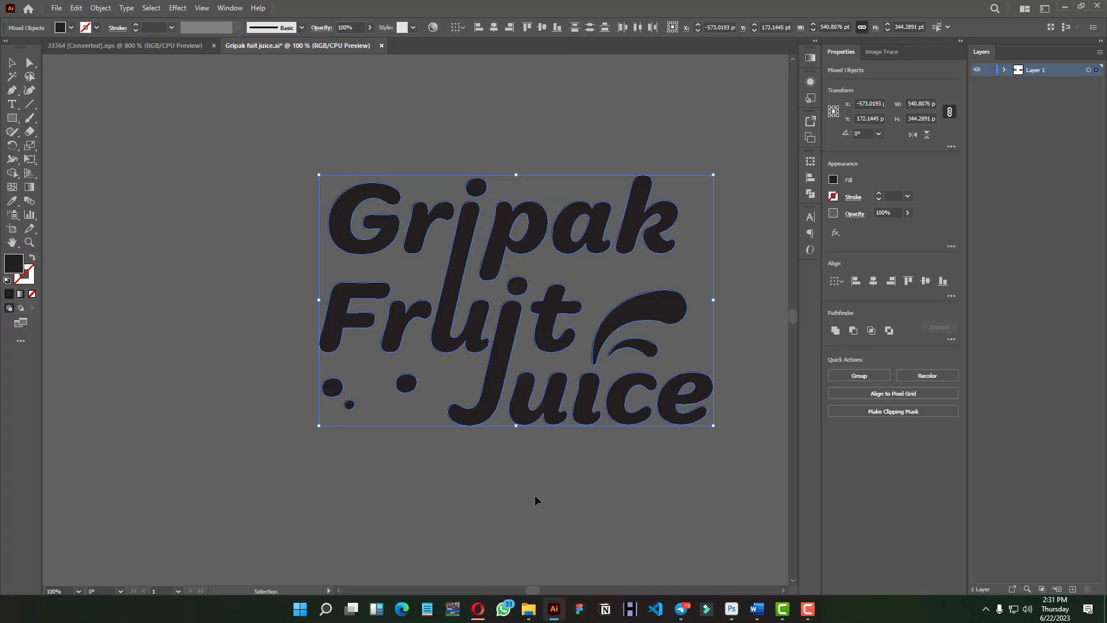
left_click(141, 46)
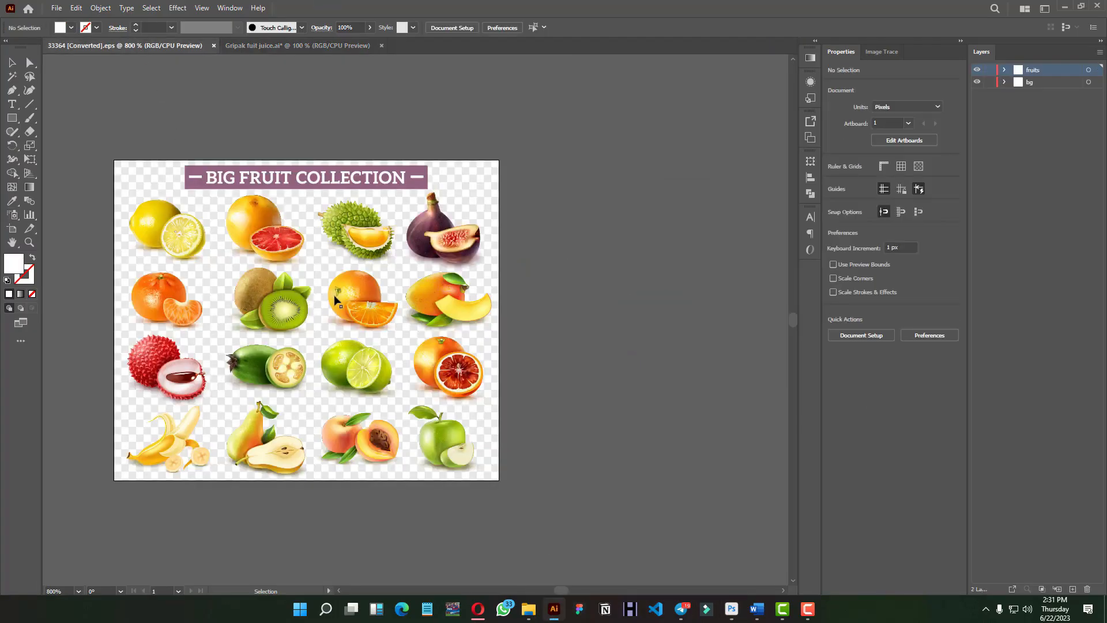
left_click(366, 321)
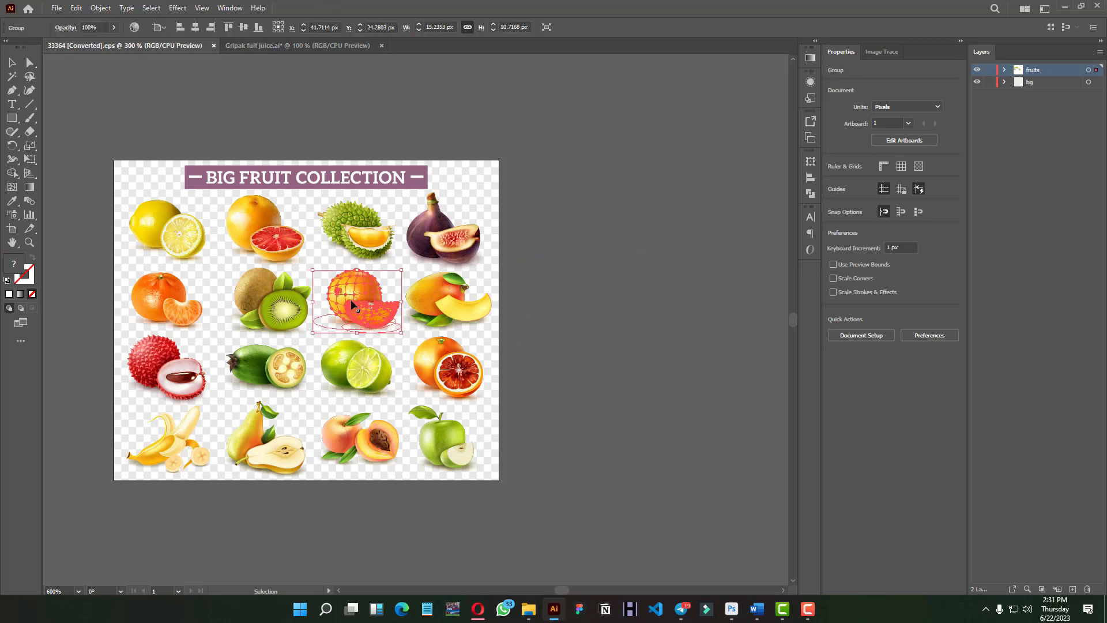
scroll(353, 304, "down", 3)
left_click_drag(359, 310, 548, 350)
scroll(546, 350, "up", 3)
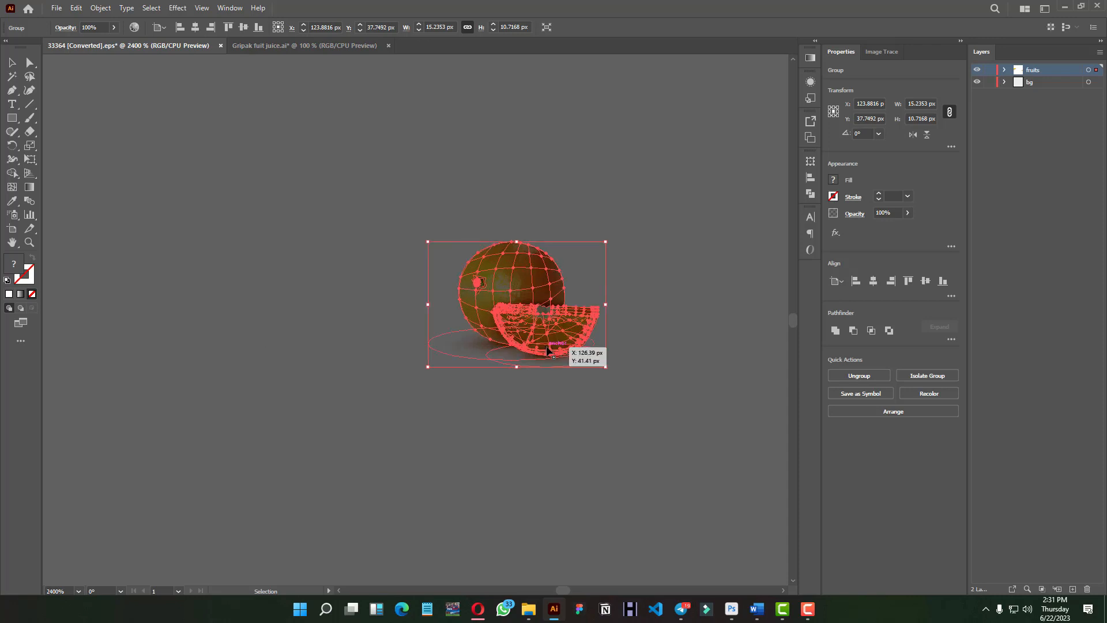
scroll(547, 350, "down", 5)
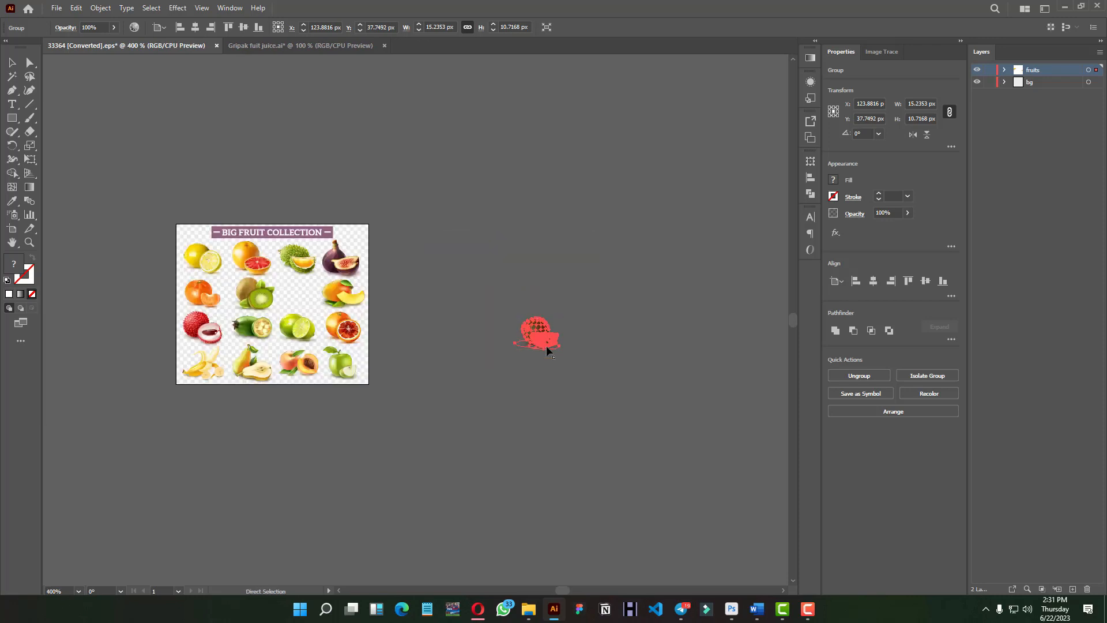
key("ctrl+z")
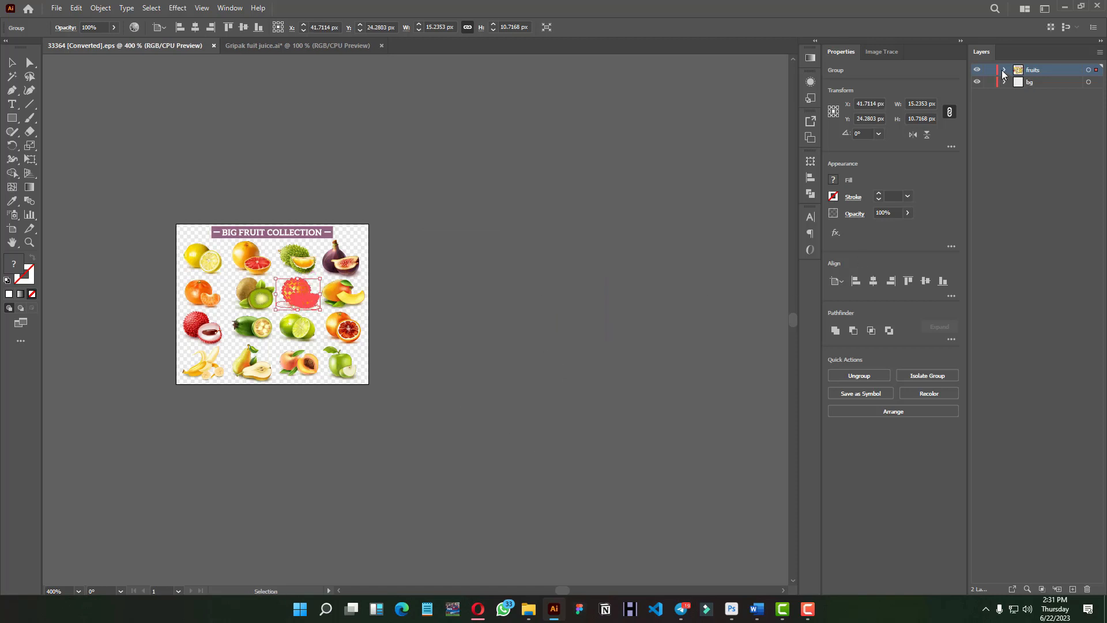
- Isolate the orange group and select only the slice and whole-fruit artwork, without their shadows, for copying
double_click(293, 298)
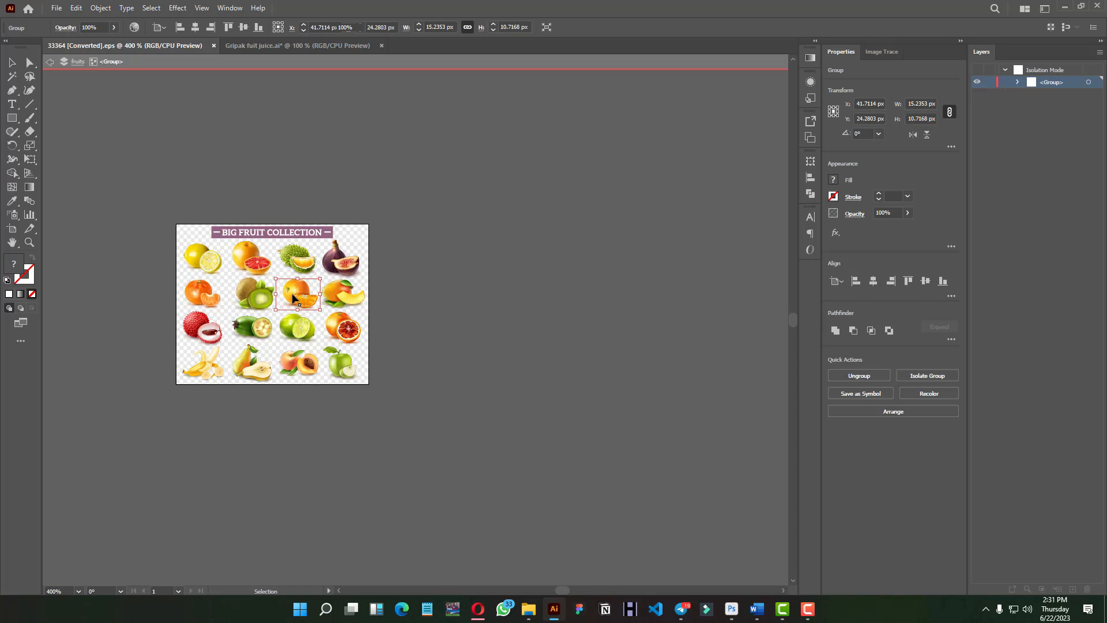
left_click(1018, 83)
left_click(1030, 95)
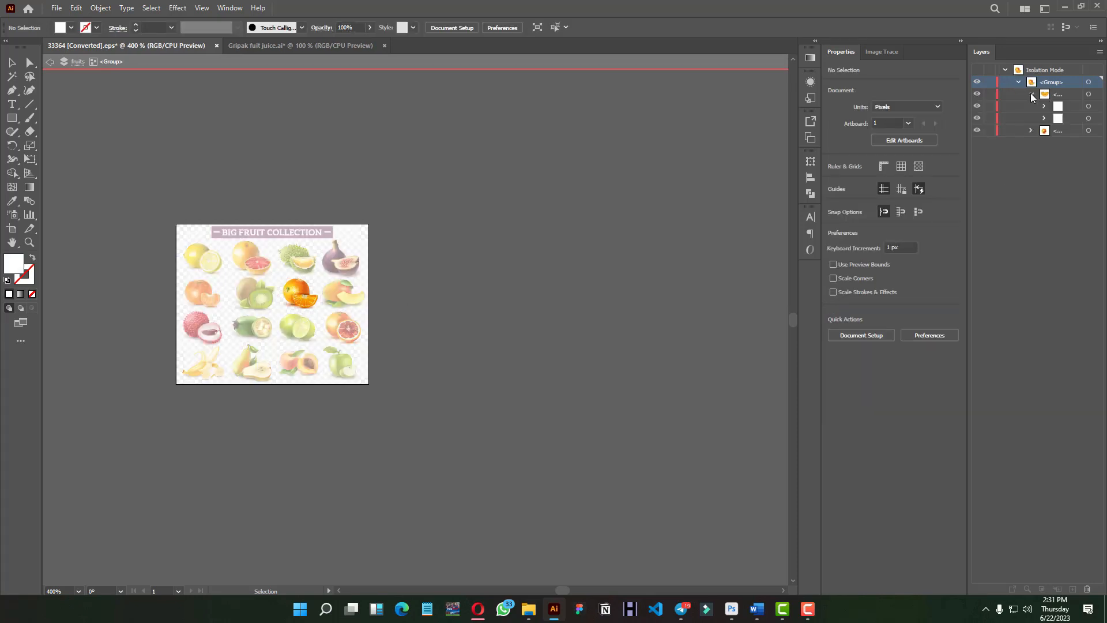
left_click(1089, 106)
scroll(291, 286, "up", 4)
left_click(1032, 131)
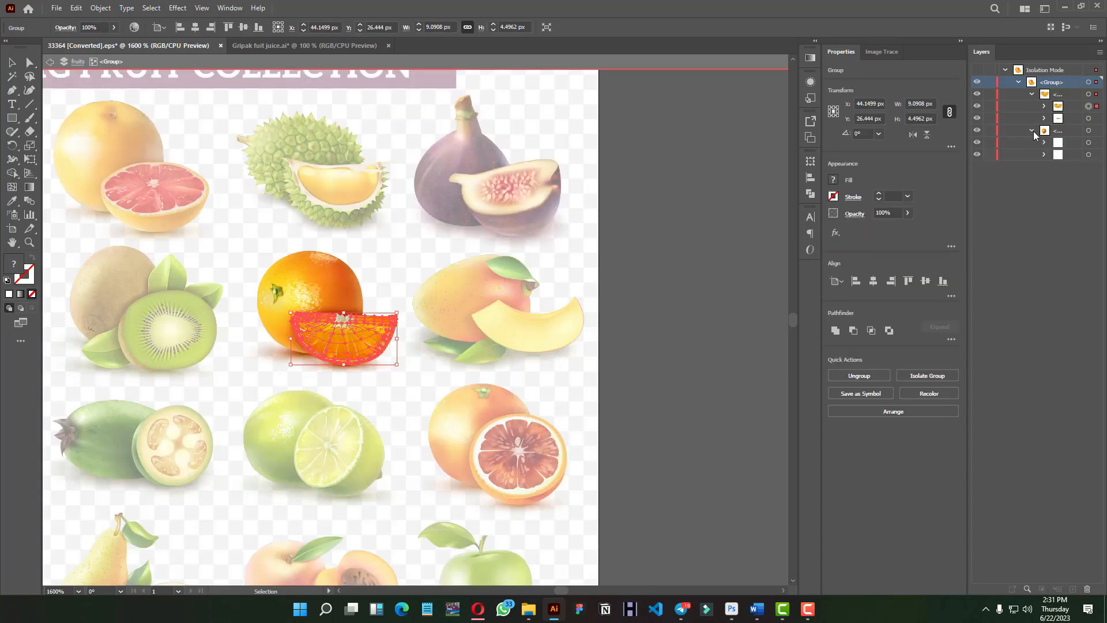
left_click(1088, 142, "shift")
key("a")
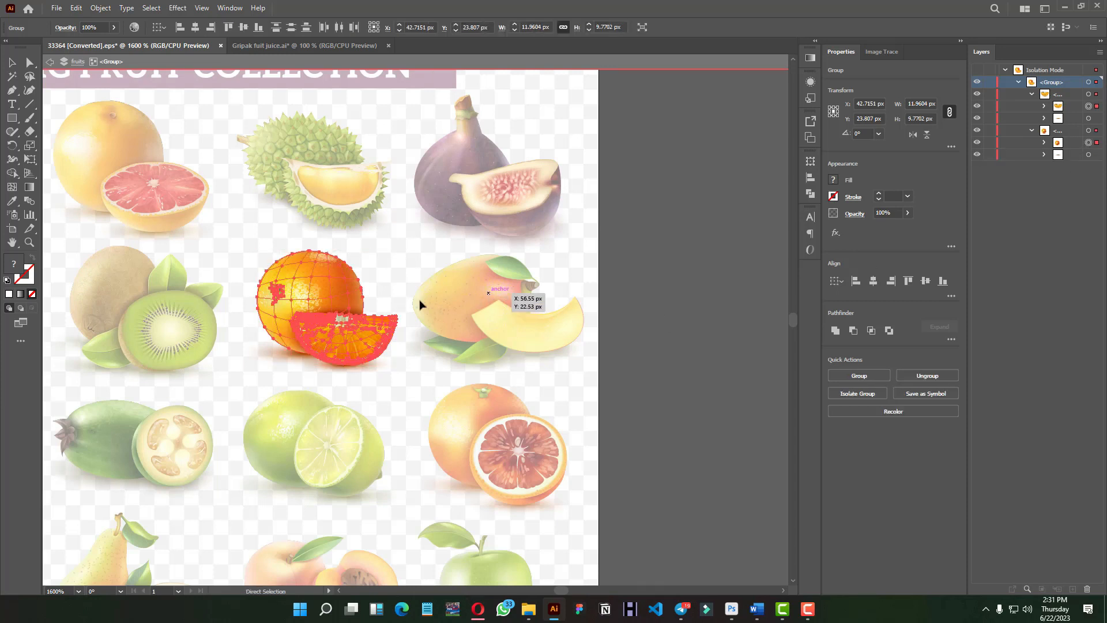
key("v")
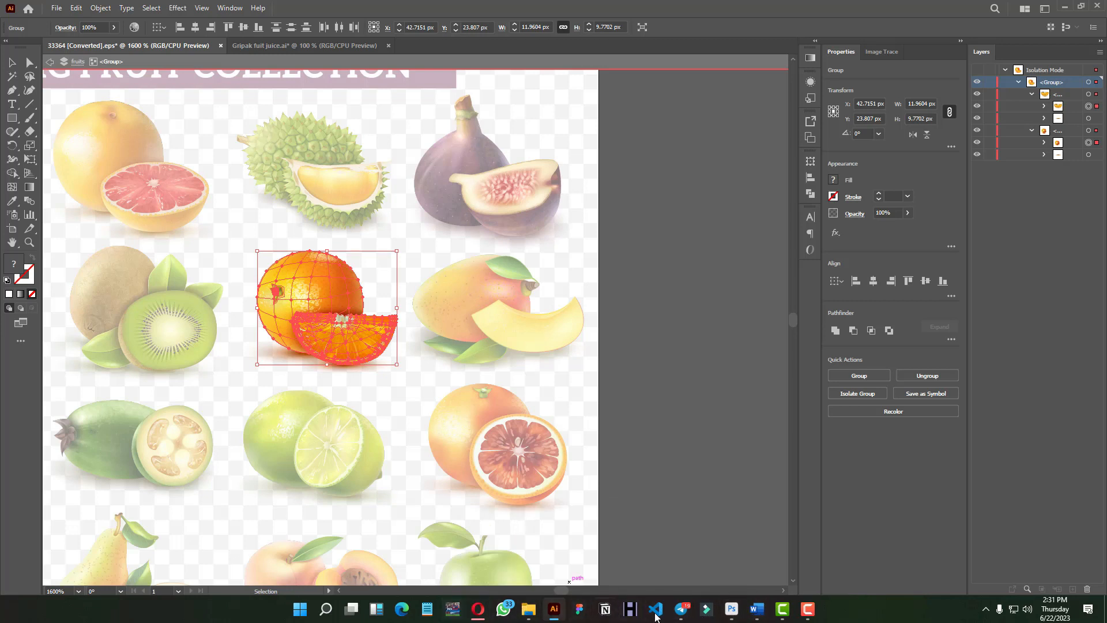
- Switch to Photoshop and paste the copied orange artwork into the Rectangle 1.psb label as a Smart Object
left_click(731, 610)
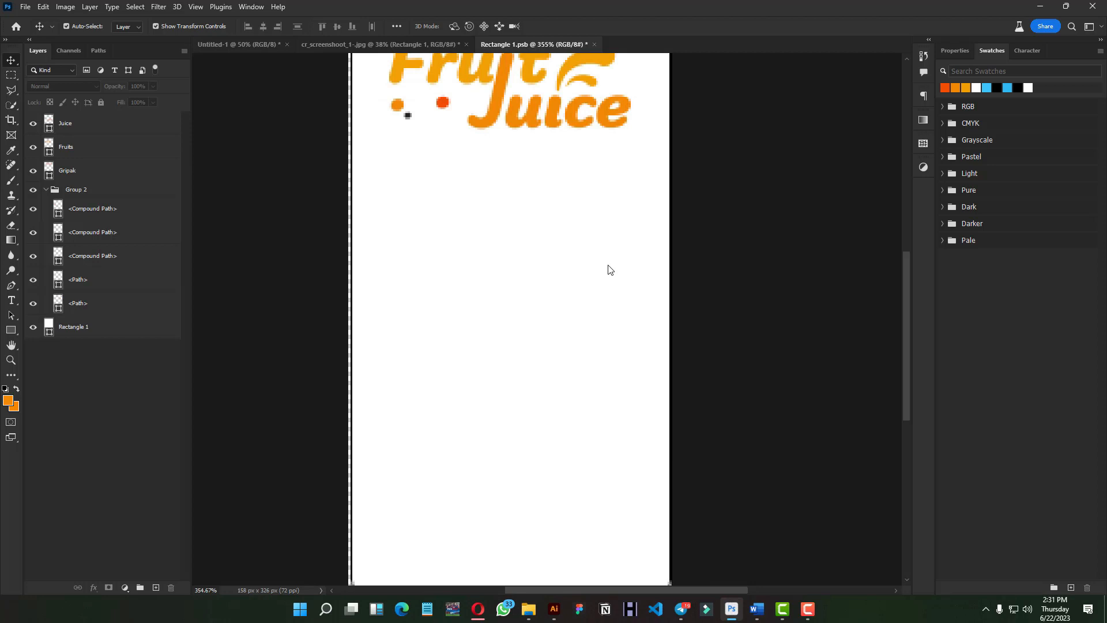
key("ctrl+v")
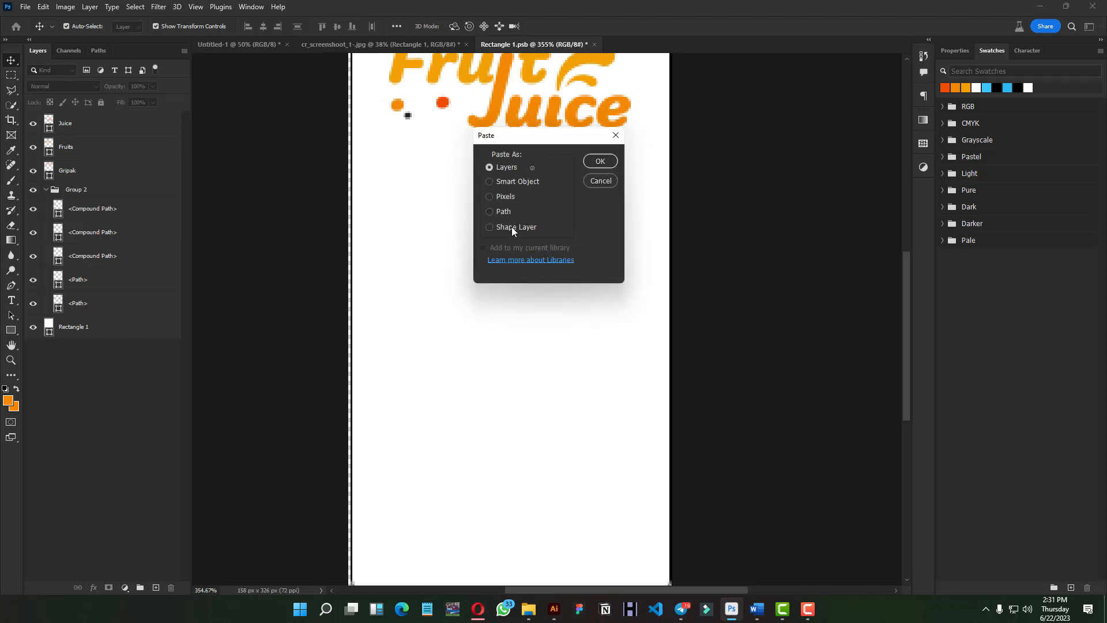
left_click(511, 179)
left_click(601, 161)
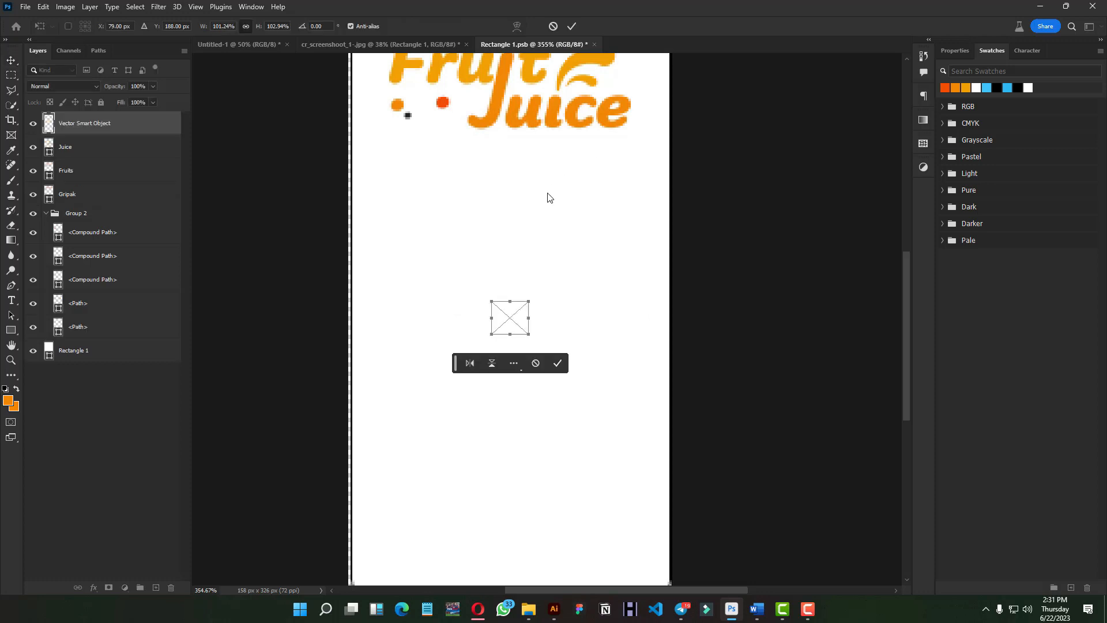
- Enlarge the pasted orange to fill most of the label's width below the logo and commit the transform
left_click_drag(488, 298, 399, 220)
left_click_drag(527, 333, 634, 428)
left_click_drag(569, 390, 482, 349)
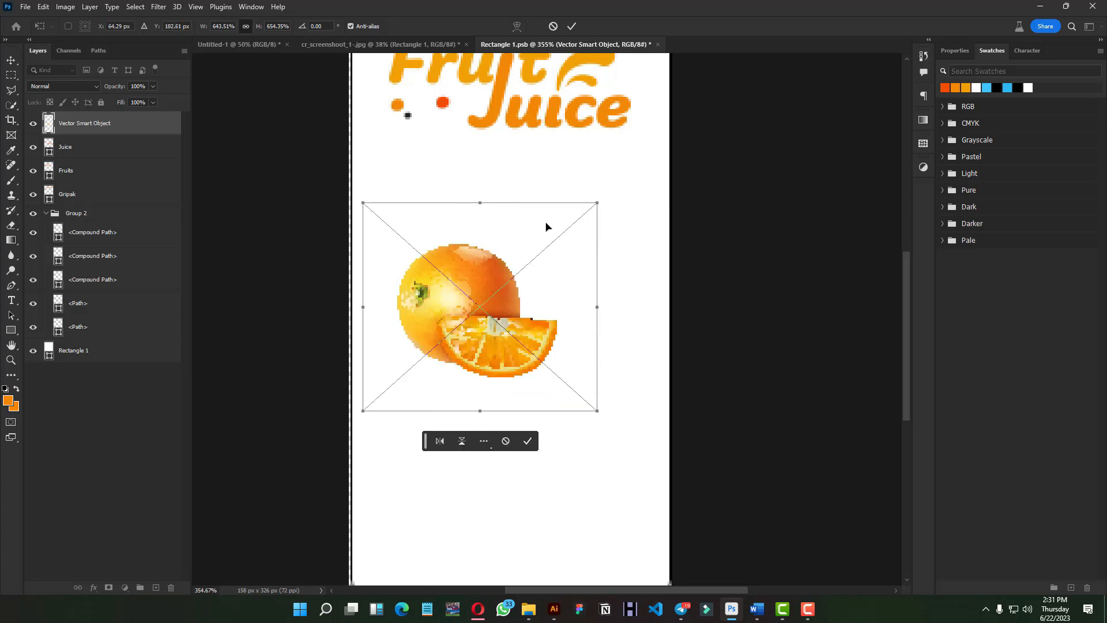
left_click_drag(596, 202, 680, 129)
left_click_drag(562, 233, 520, 258)
left_click(572, 26)
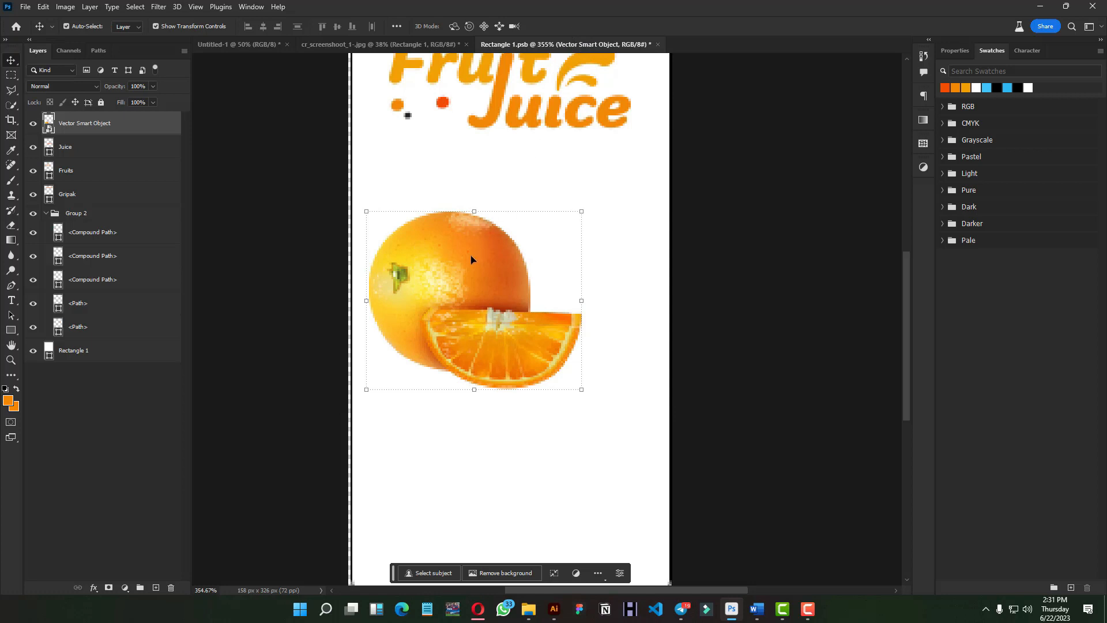
- Scale the orange down slightly to about 731.5% width and reposition it below the logo near the label's left edge
key("ctrl+1")
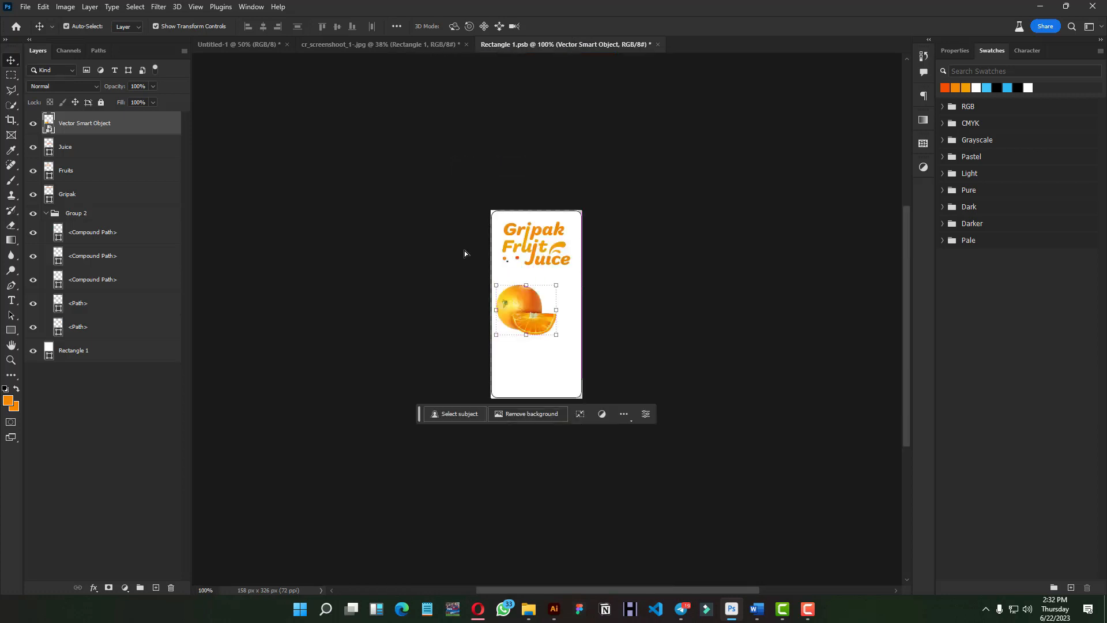
scroll(518, 307, "up", 5)
mouse_move(518, 310)
left_mouse_down()
mouse_move(511, 348)
mouse_move(516, 328)
left_mouse_up()
key("ctrl+t")
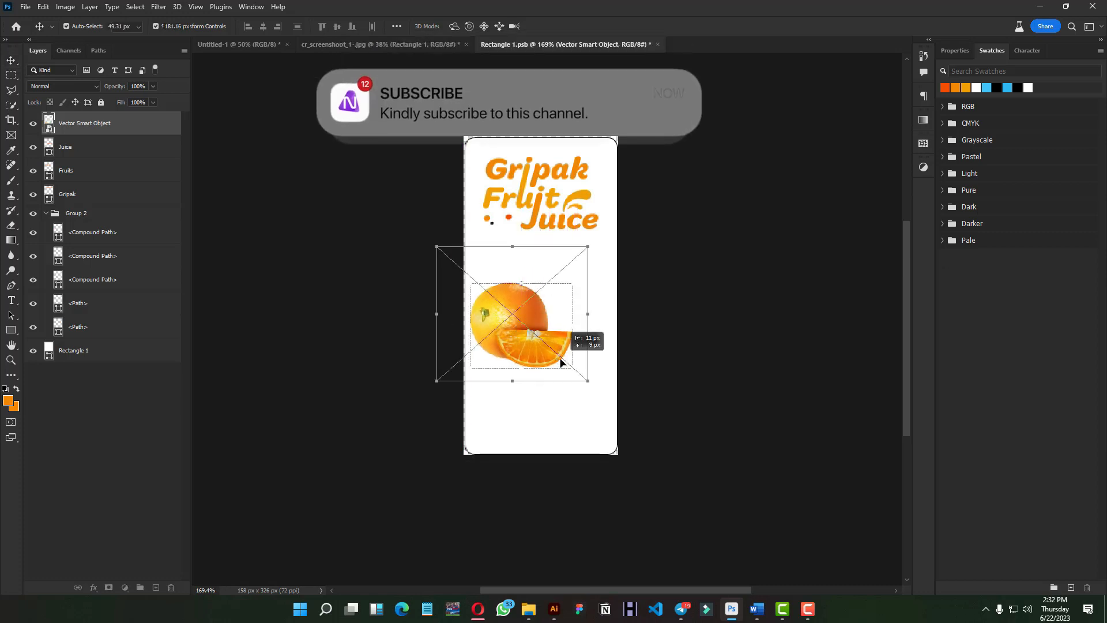
left_click_drag(576, 372, 570, 370)
left_click_drag(519, 305, 526, 304)
left_click(575, 26)
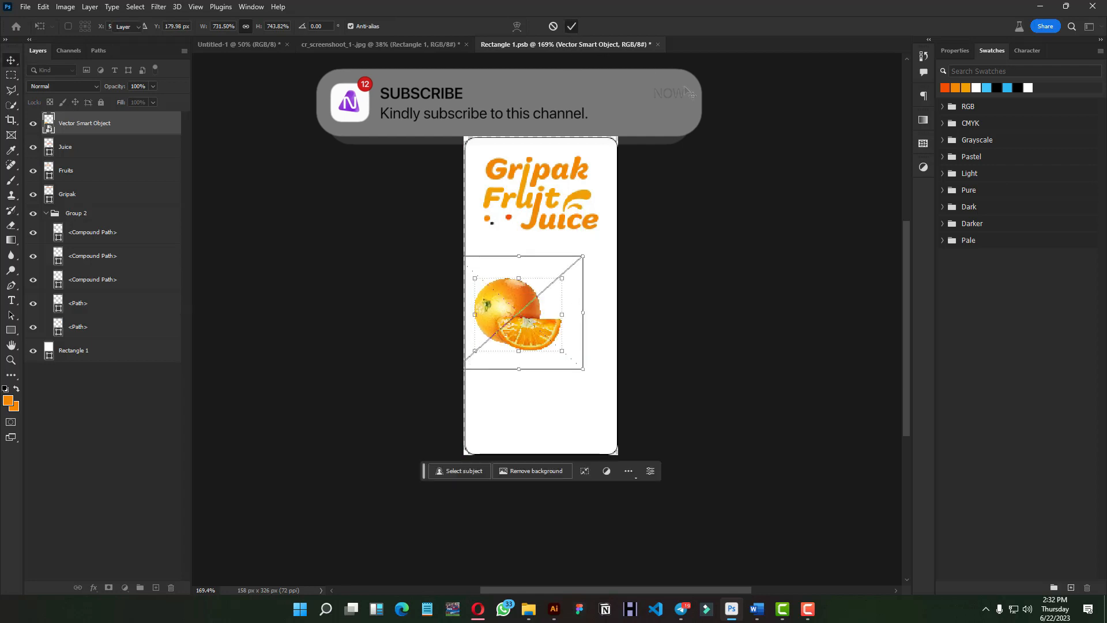
- Place the dsgffgfz cocktail-glass image from File Explorer, scale it to about 13.1%, set it beside the orange and deselect it
left_click(529, 610)
left_click_drag(651, 320, 545, 448)
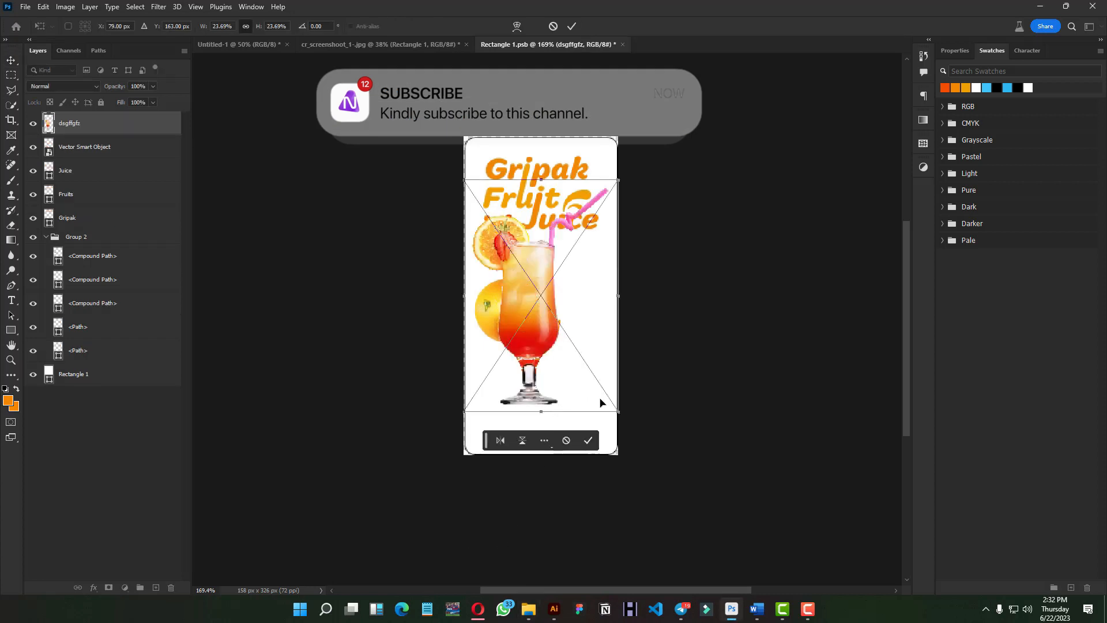
left_click_drag(616, 411, 568, 372)
mouse_move(513, 323)
left_mouse_down()
mouse_move(546, 341)
mouse_move(534, 321)
left_mouse_up()
left_click(572, 25)
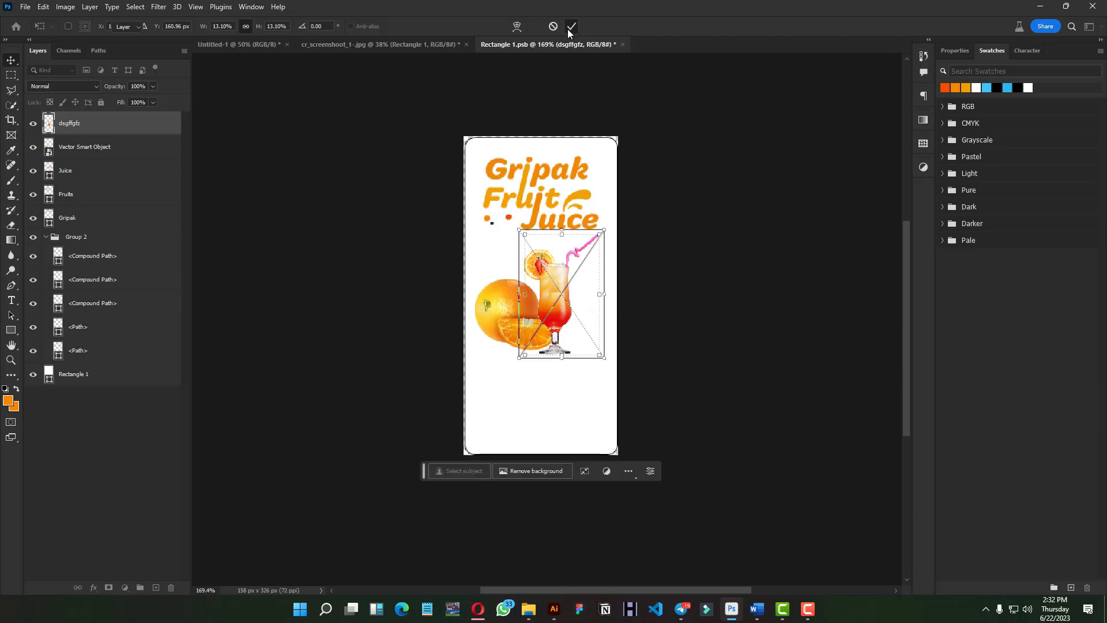
scroll(568, 383, "up", 5)
left_click_drag(530, 375, 526, 352)
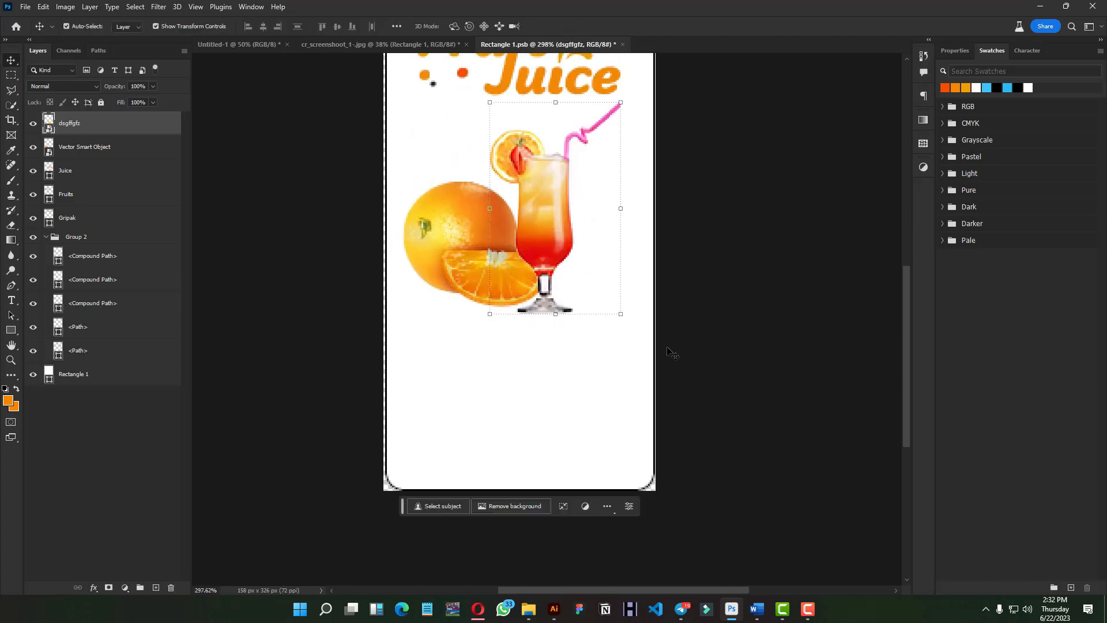
left_click(673, 353)
- Draw an ellipse about 227 by 229 px over the lower part of the label, extending past its left and bottom edges
left_click(13, 333)
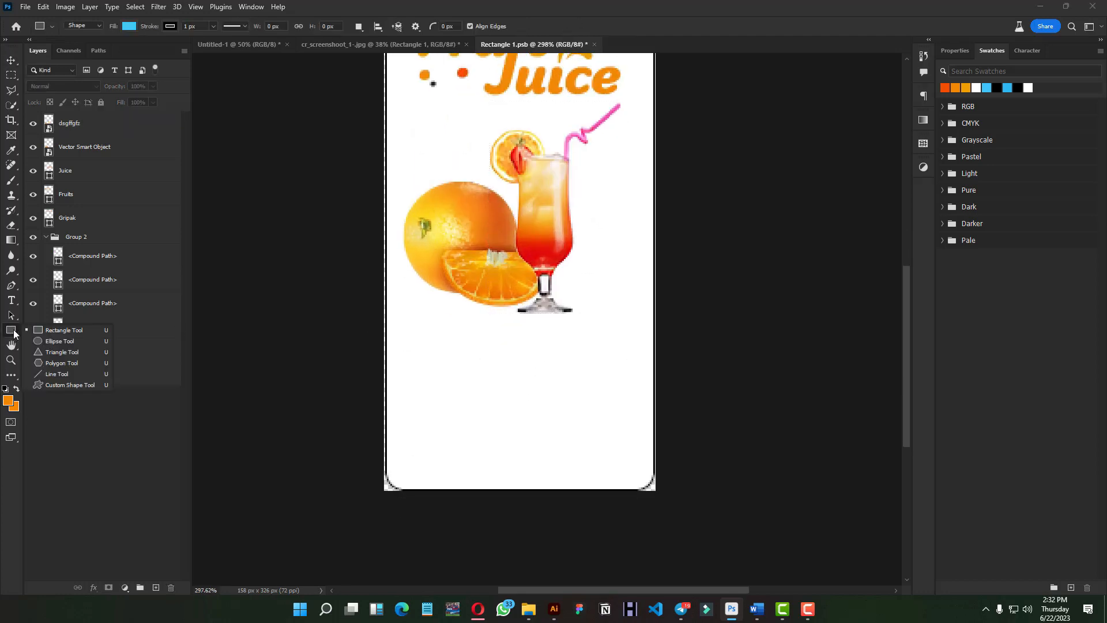
left_click(50, 344)
key("shift+u")
left_click_drag(388, 230, 657, 577)
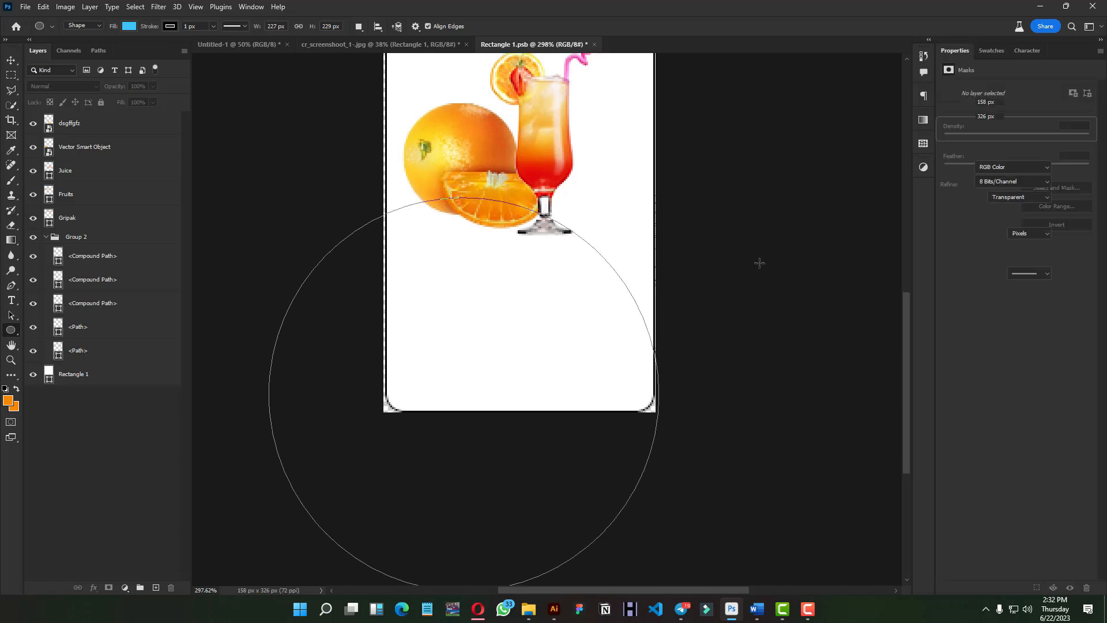
- Fill the ellipse with the darker orange swatch and remove its stroke
left_click(990, 50)
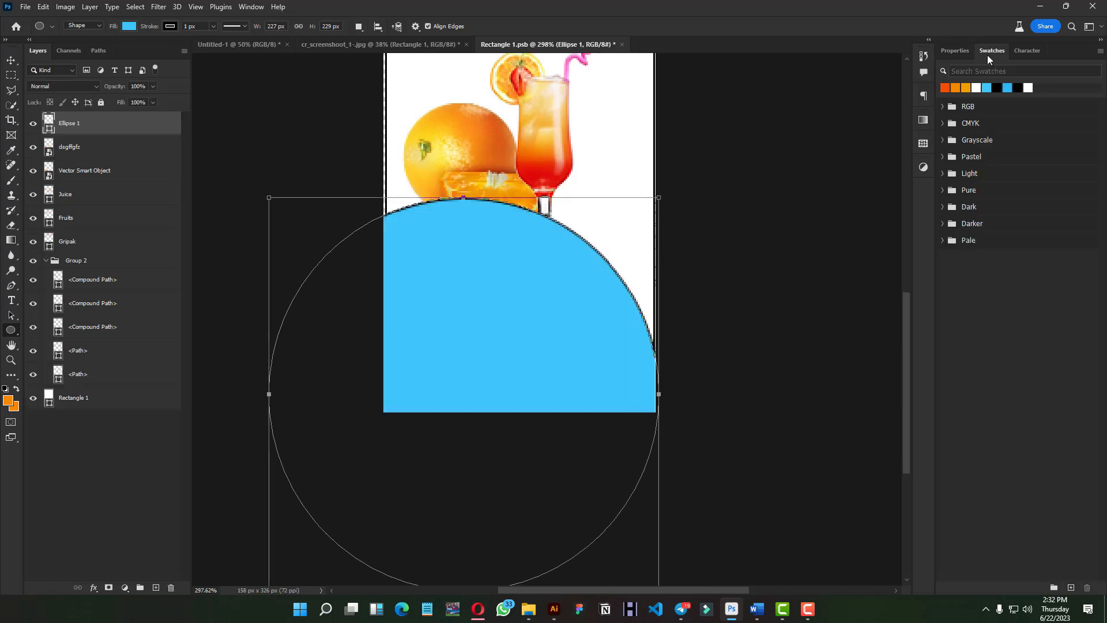
left_click(957, 86)
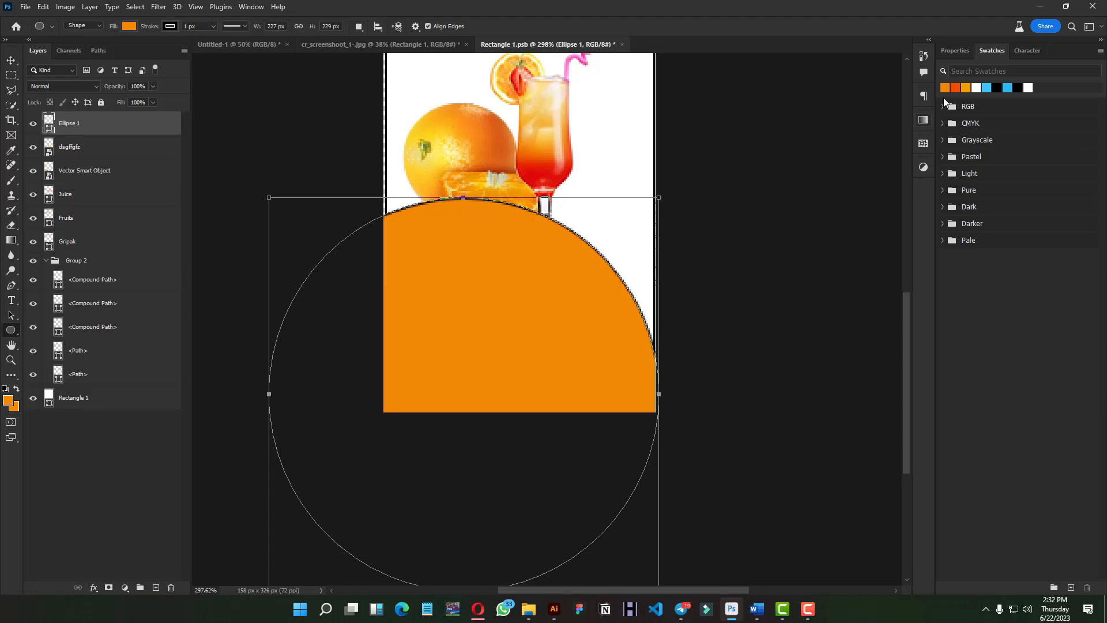
left_click(955, 51)
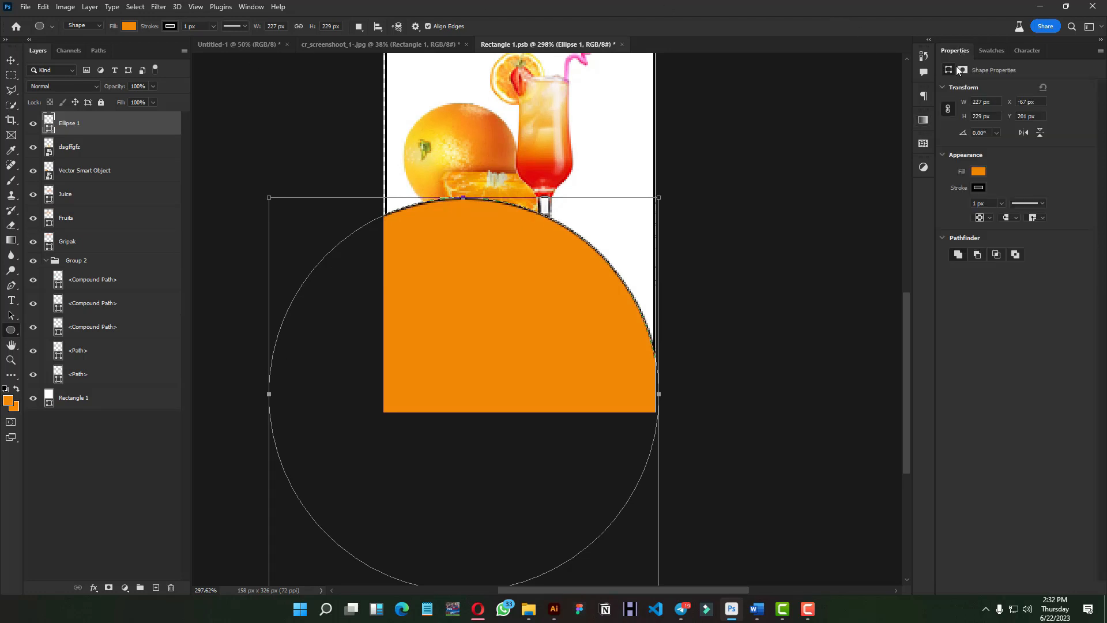
left_click(978, 188)
left_click(959, 206)
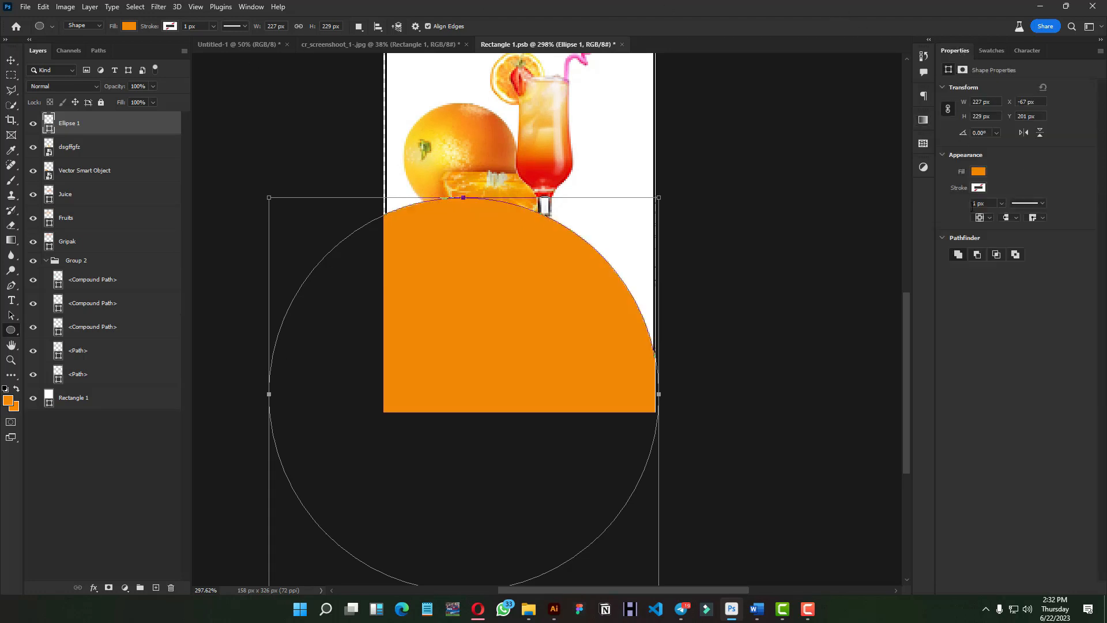
- Move the Ellipse 1 layer down the stack to sit directly above Rectangle 1, behind the fruit and logo
key("v")
scroll(509, 235, "down", 1)
left_click_drag(81, 127, 58, 388)
scroll(537, 334, "up", 5)
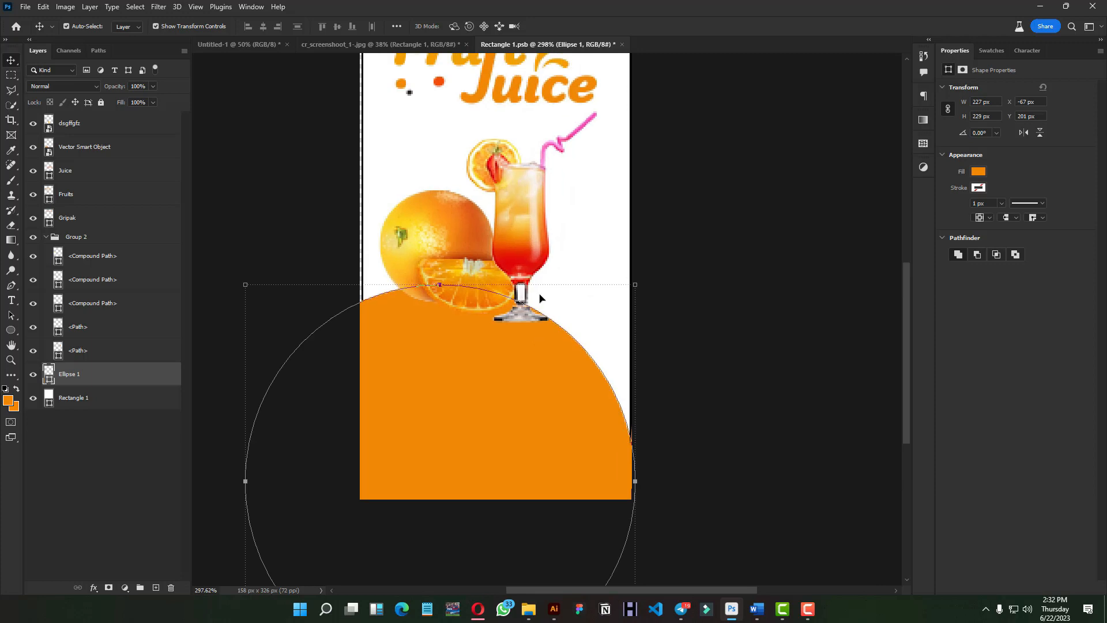
- Scale the orange image down to about 60 by 50 px and move it lower, against the glass stem
left_click(412, 200)
scroll(412, 200, "down", 2)
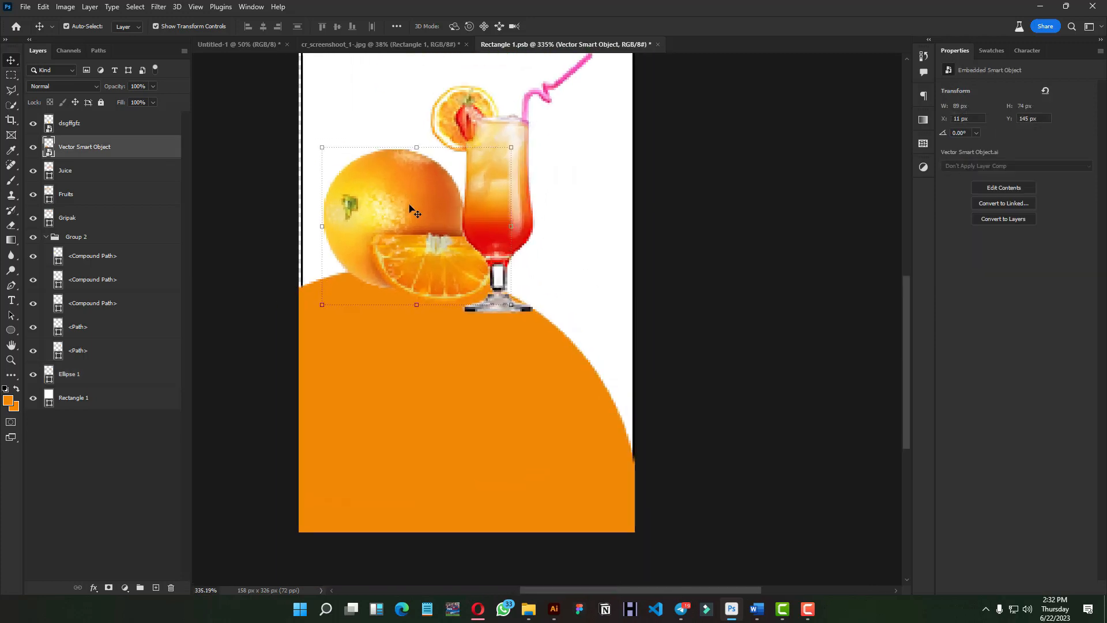
left_click_drag(312, 141, 333, 157)
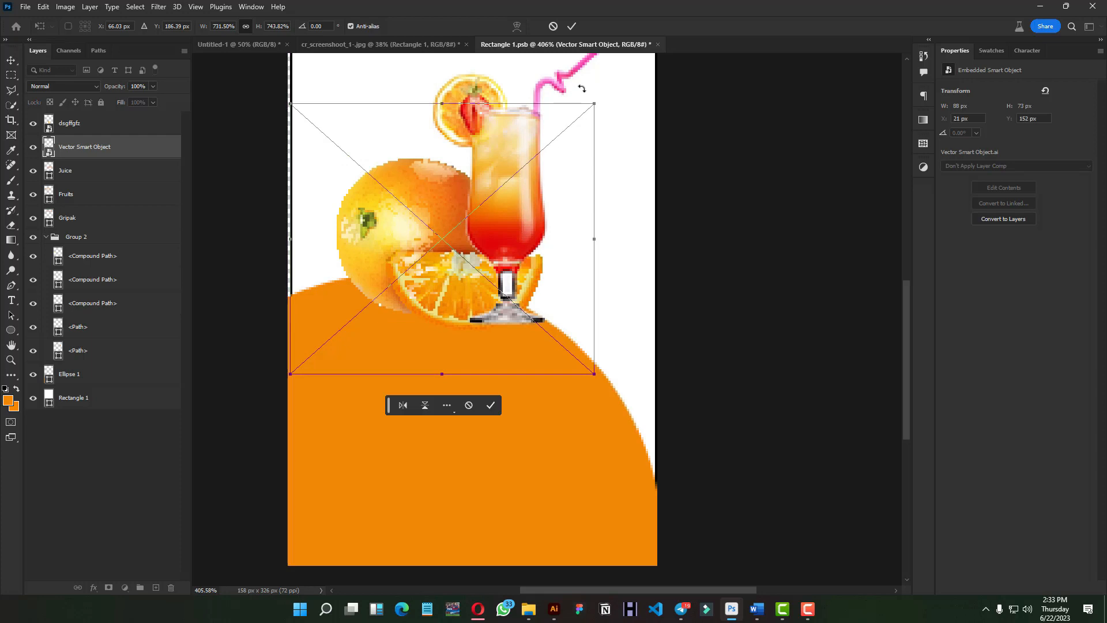
left_click_drag(596, 107, 534, 165)
left_click_drag(422, 218, 412, 240)
left_click(572, 26)
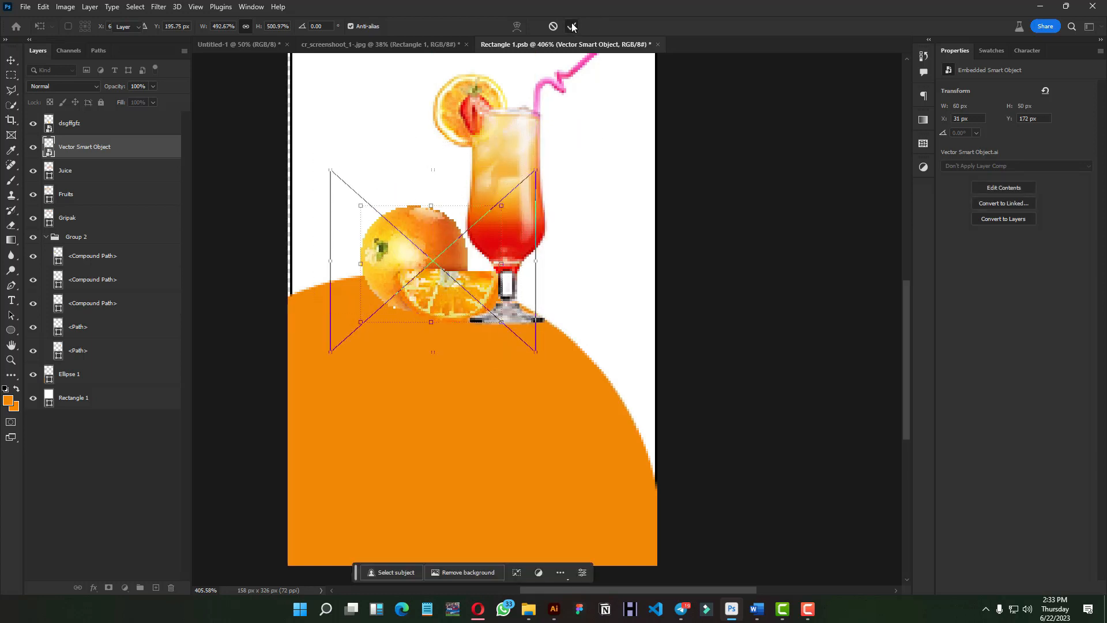
- Shrink the orange image further to about 50 by 41 px, keeping its base level with the foot of the glass
left_click_drag(441, 328, 459, 346)
scroll(459, 346, "up", 3)
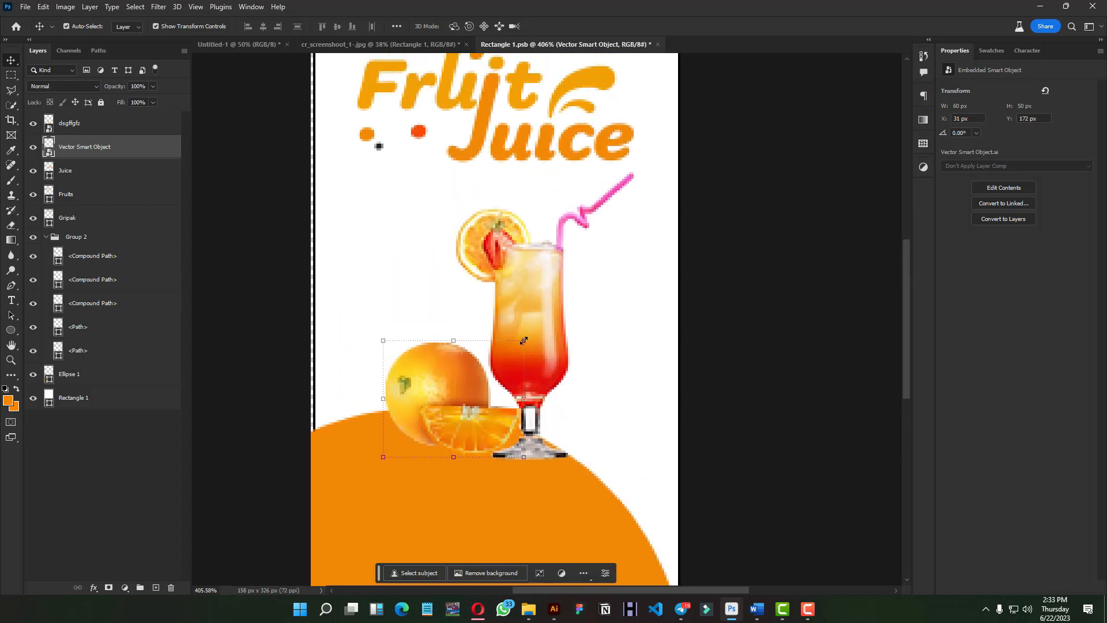
left_click(524, 341)
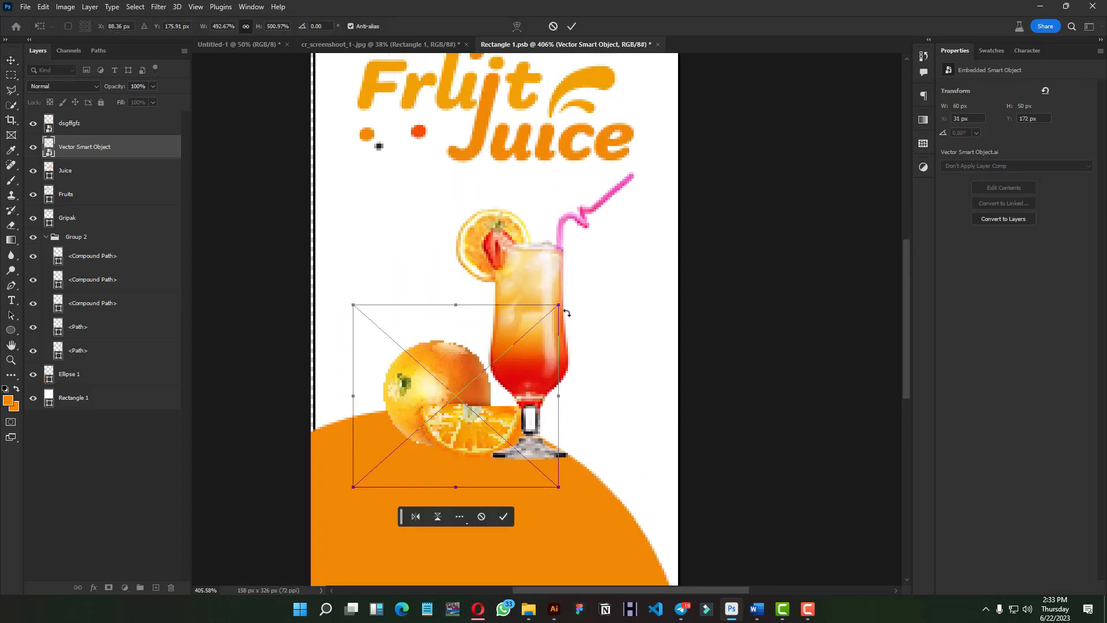
mouse_move(557, 308)
left_mouse_down()
mouse_move(545, 320)
mouse_move(568, 298)
left_mouse_up()
left_click_drag(467, 362, 449, 391)
left_click(572, 26)
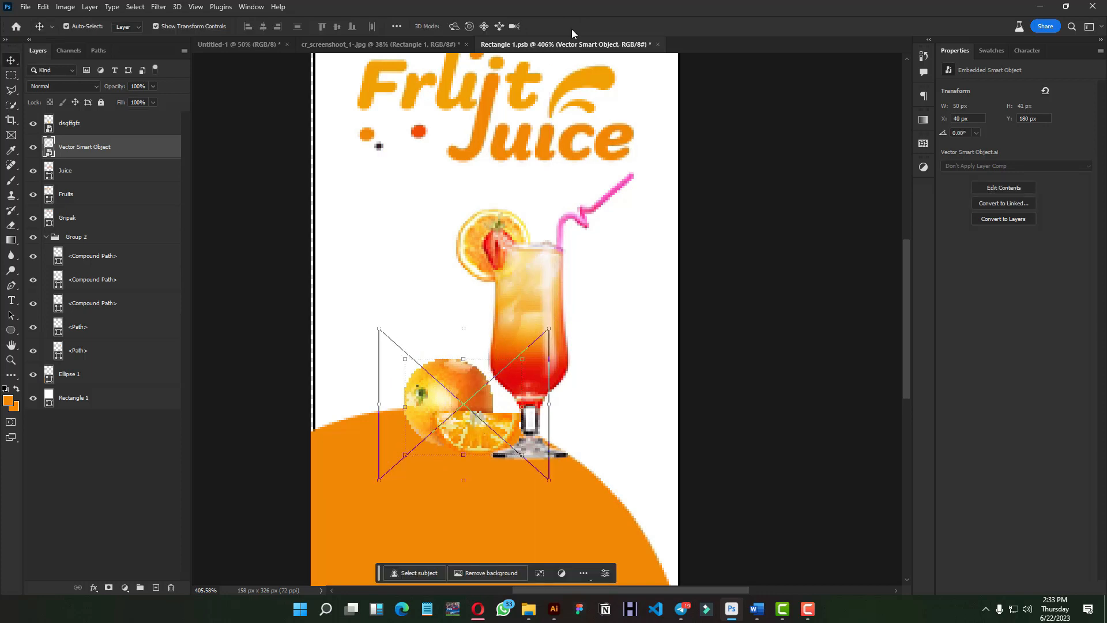
- Examine the whole label at 100% zoom with nothing selected
left_click_drag(512, 248, 516, 104)
right_click(518, 100)
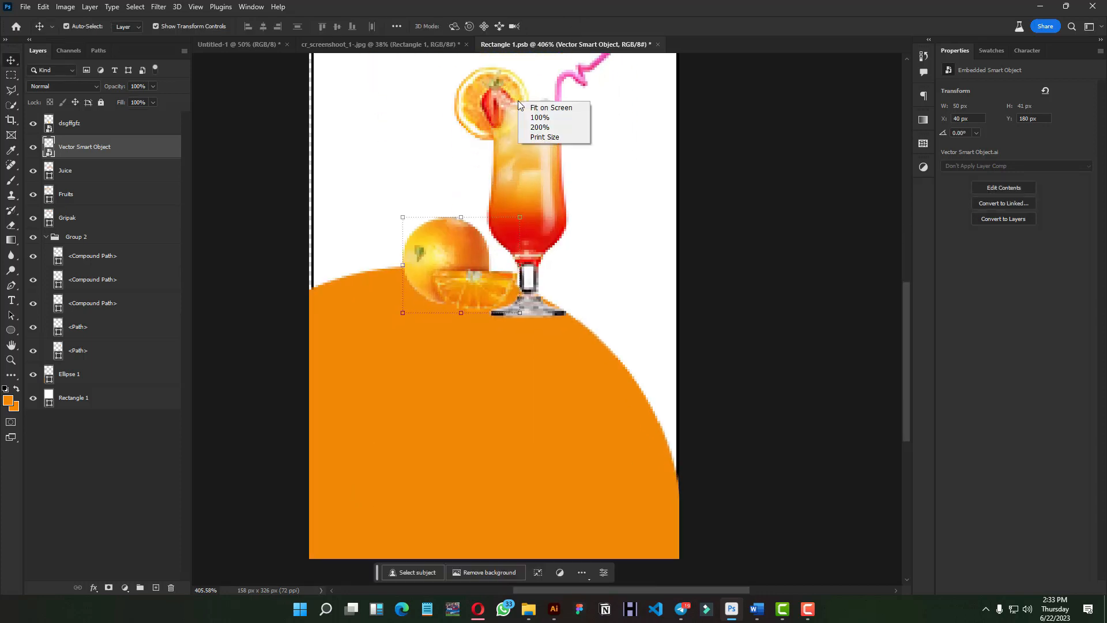
left_click(715, 234)
scroll(718, 234, "down", 1)
scroll(718, 234, "up", 1)
key("ctrl+1")
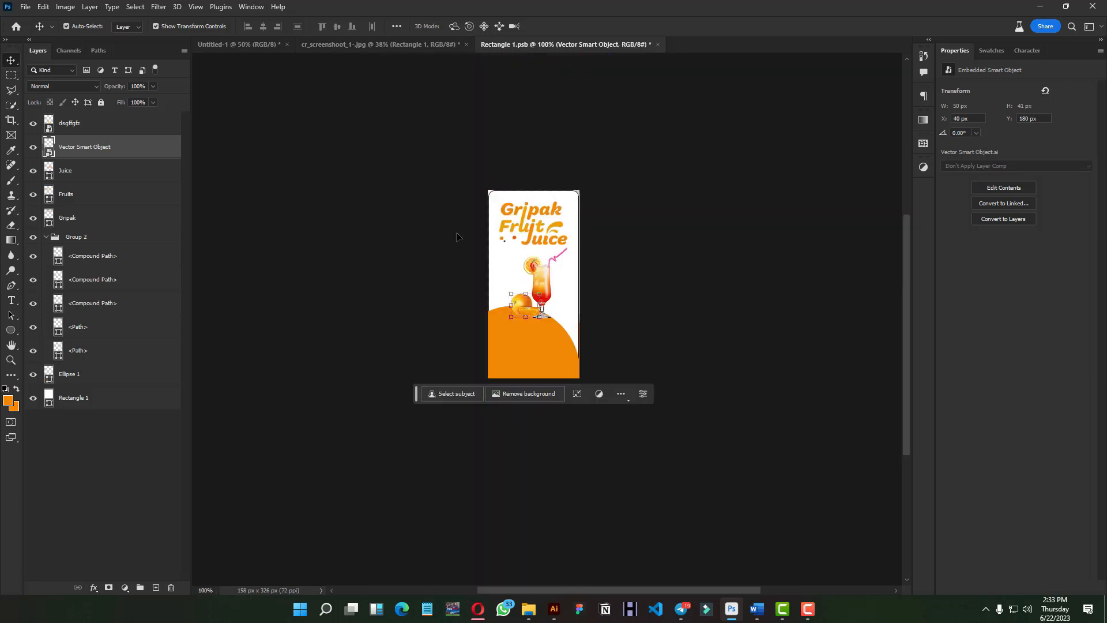
left_click(667, 293)
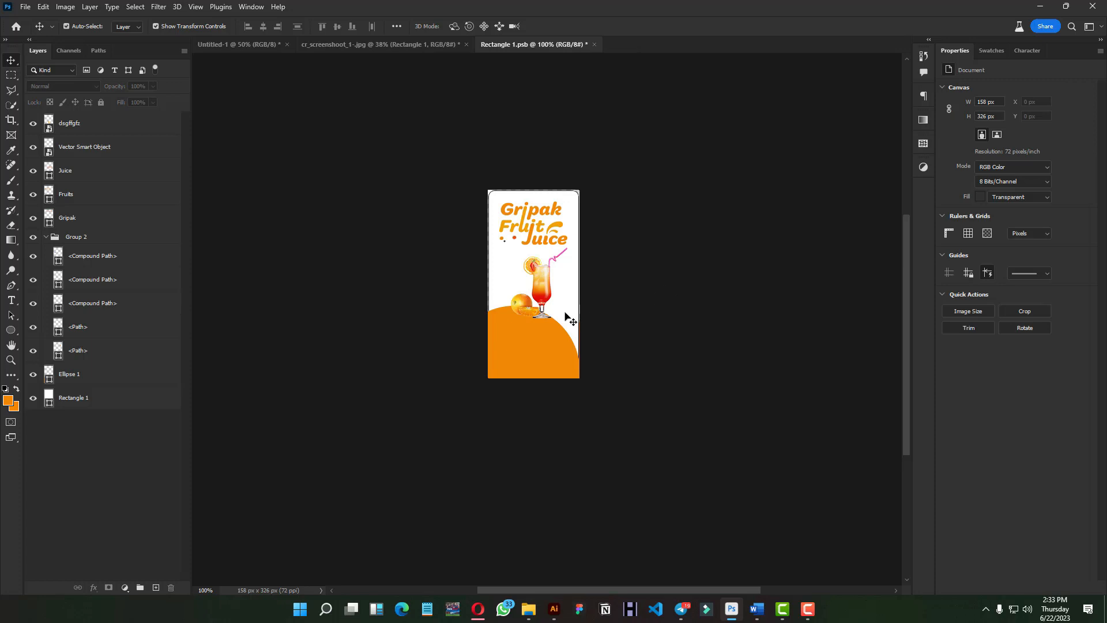
- Select the glass and orange layers together, enlarge them proportionally and position them lower, standing inside the orange ellipse
key("ctrl+0")
left_click(82, 133)
left_click(83, 150, "shift")
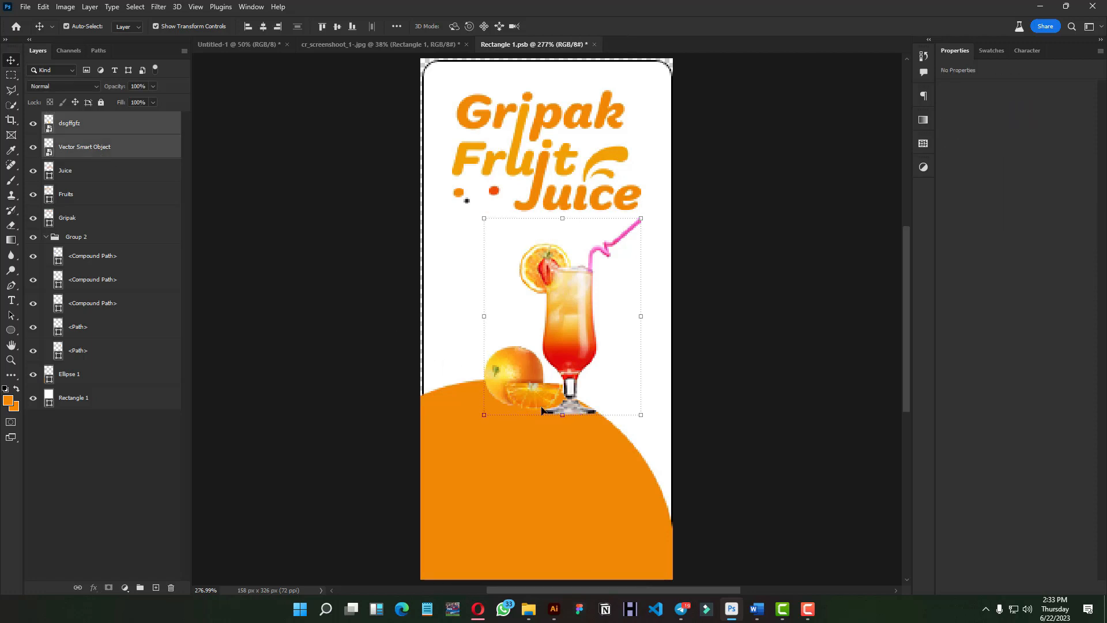
left_click_drag(482, 414, 439, 474)
left_click_drag(554, 408, 556, 376)
left_click(571, 26)
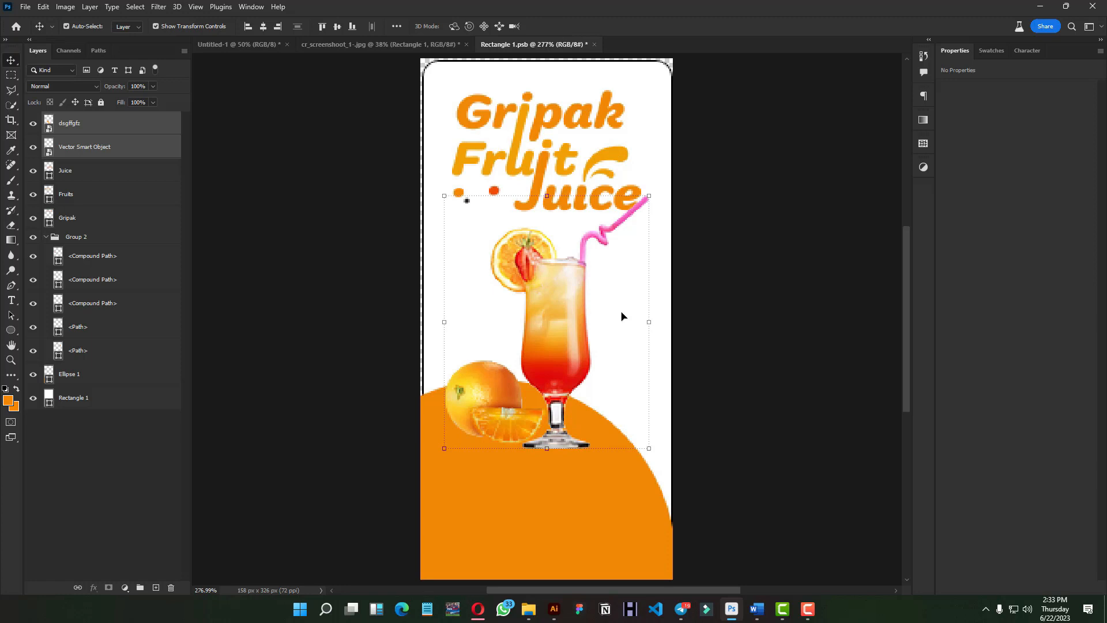
- Add a new empty layer and place it directly below the Vector Smart Object layer
scroll(562, 441, "up", 5)
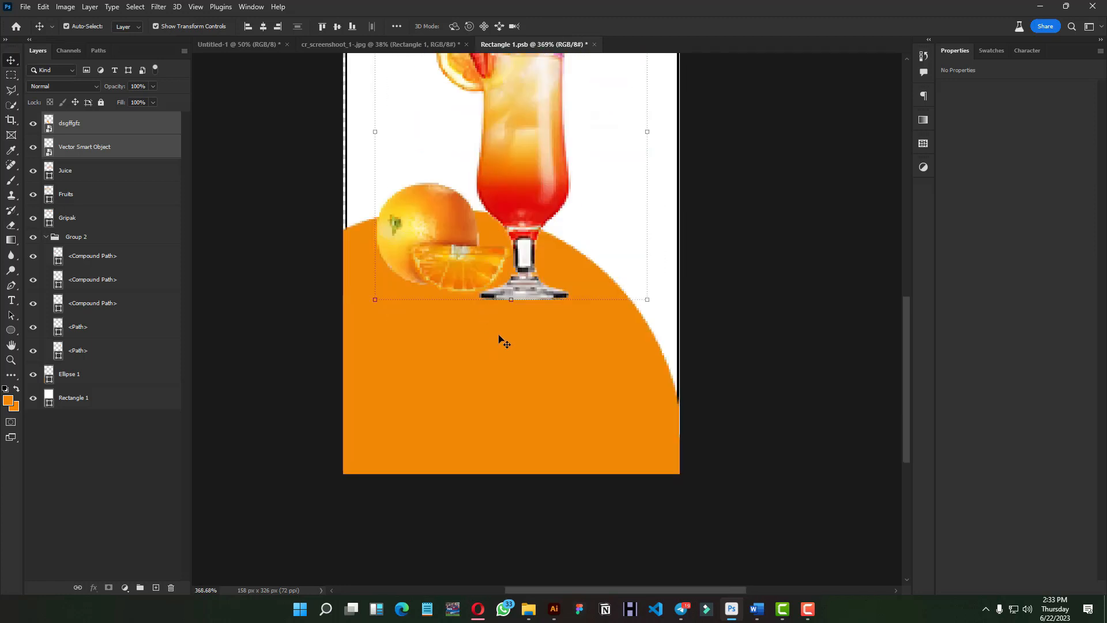
scroll(492, 383, "up", 1)
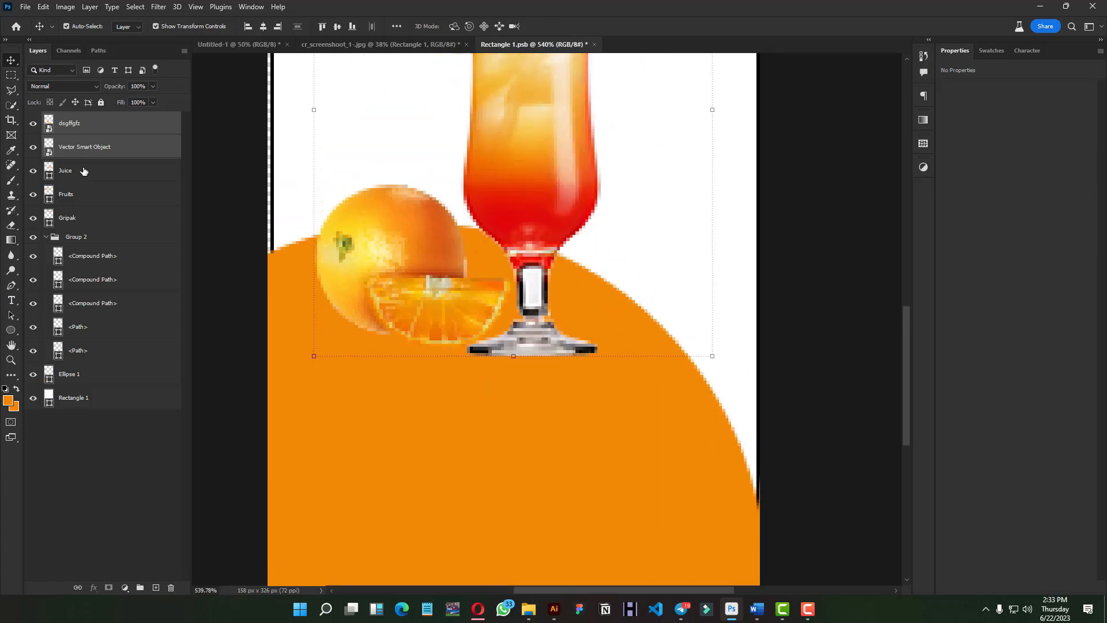
left_click(155, 586)
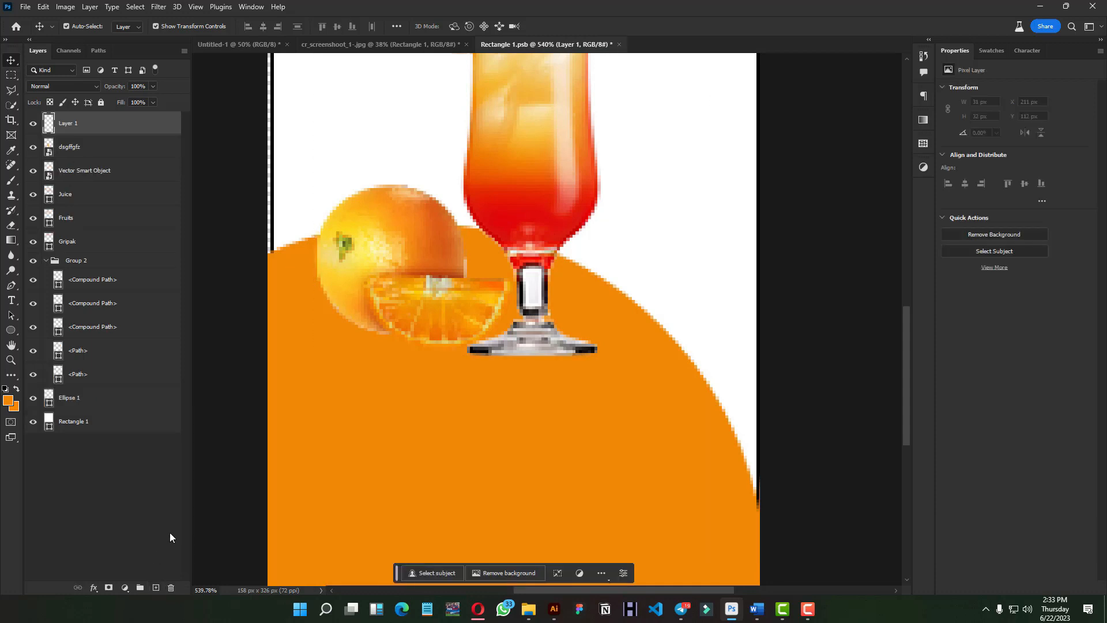
left_click_drag(102, 122, 99, 175)
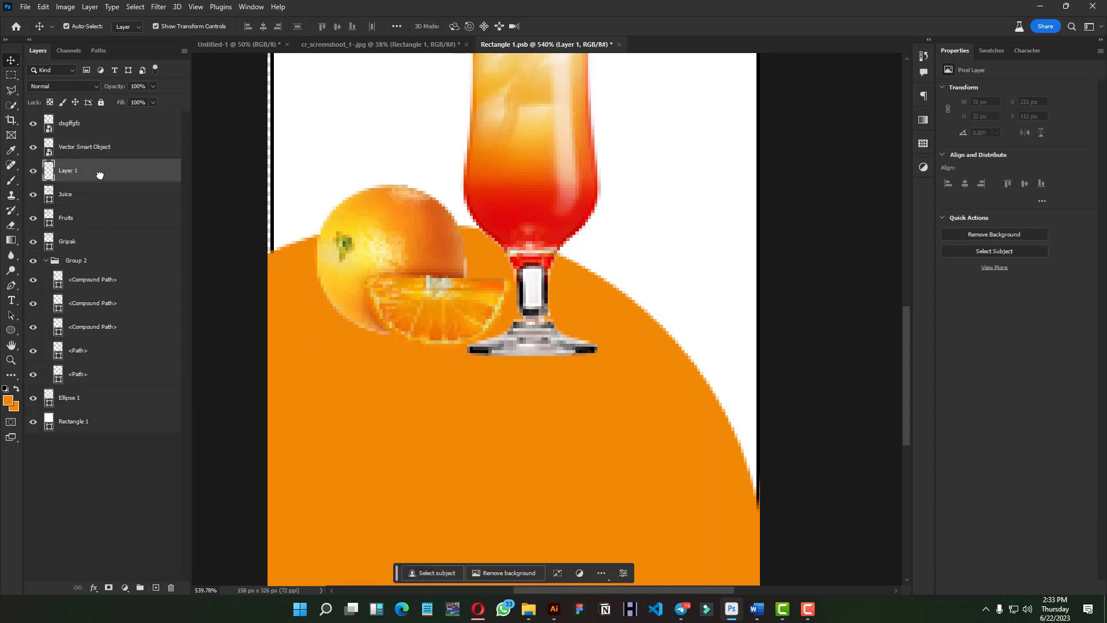
- Set up a soft-edged Brush with a 172 px diameter and default black as the foreground colour
left_click(10, 181)
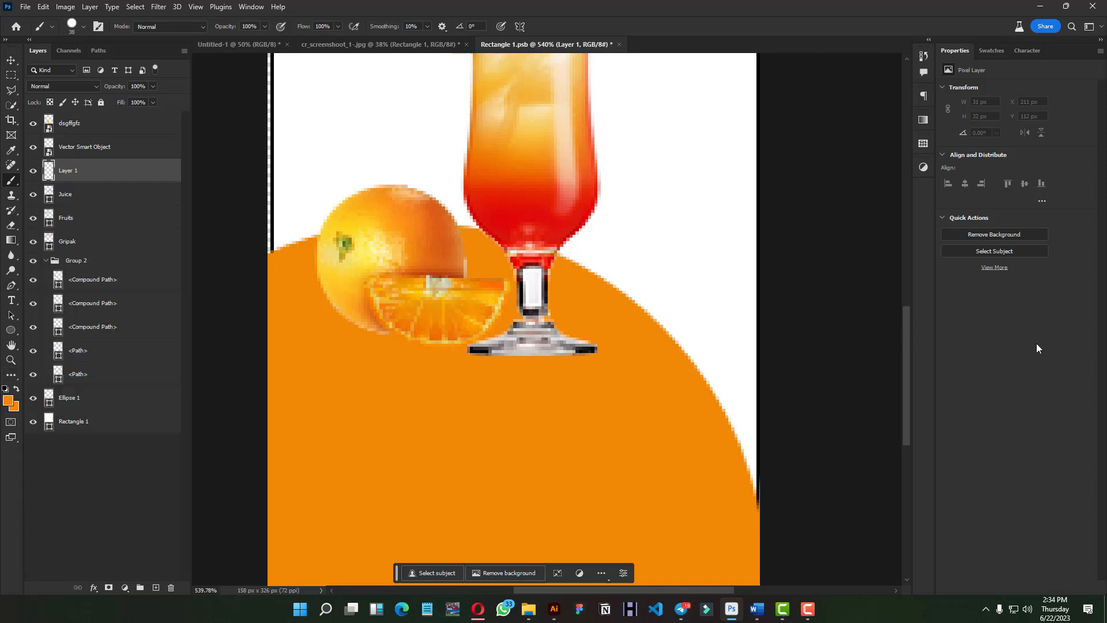
key("d")
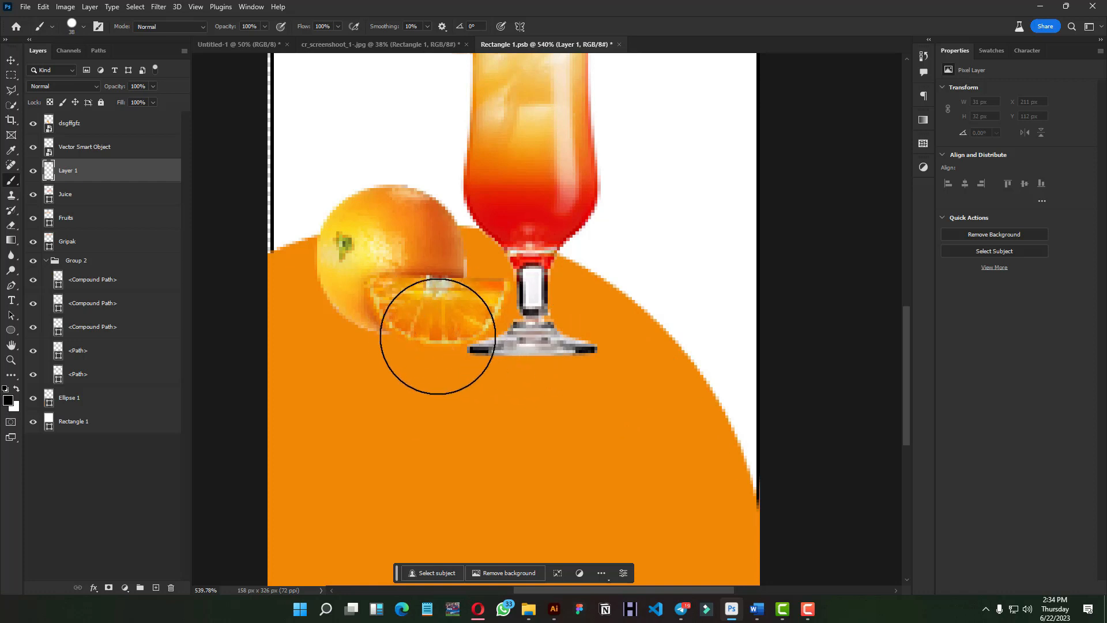
left_click_drag(439, 400, 499, 396)
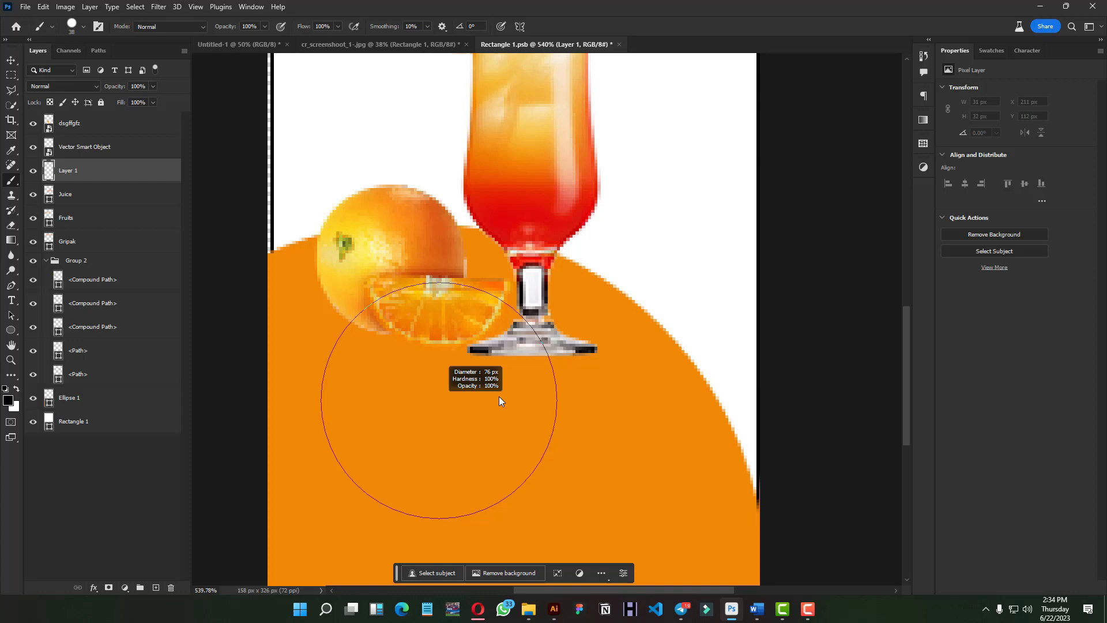
mouse_move(500, 397)
left_mouse_down()
mouse_move(731, 404)
mouse_move(347, 393)
mouse_move(456, 398)
left_mouse_up()
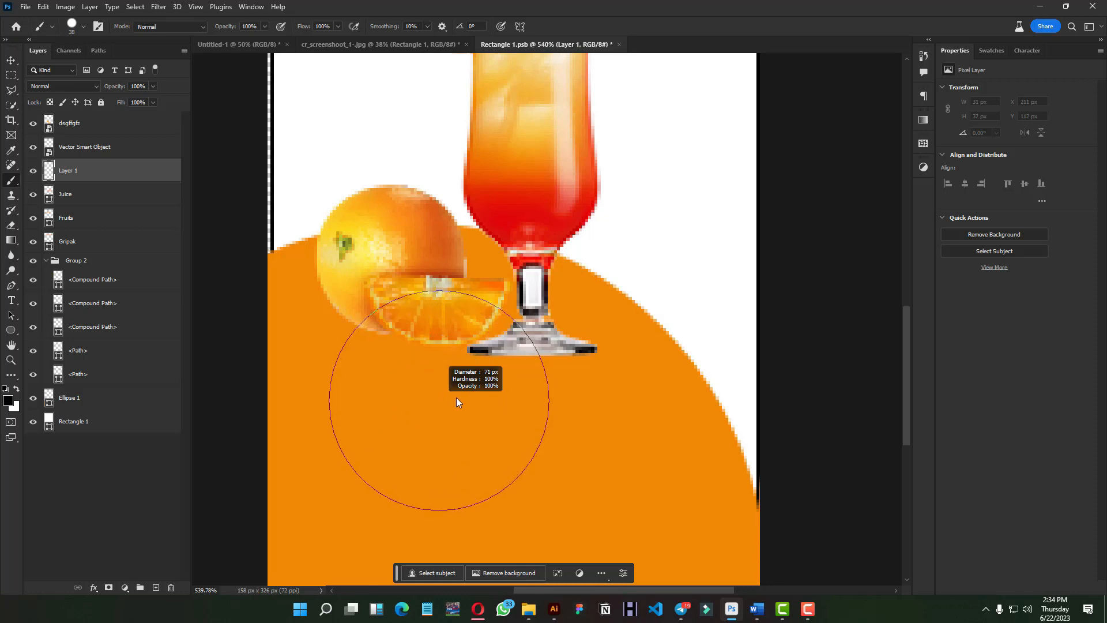
mouse_move(456, 398)
left_mouse_down()
mouse_move(650, 405)
mouse_move(593, 406)
left_mouse_up()
left_click_drag(520, 390, 541, 395)
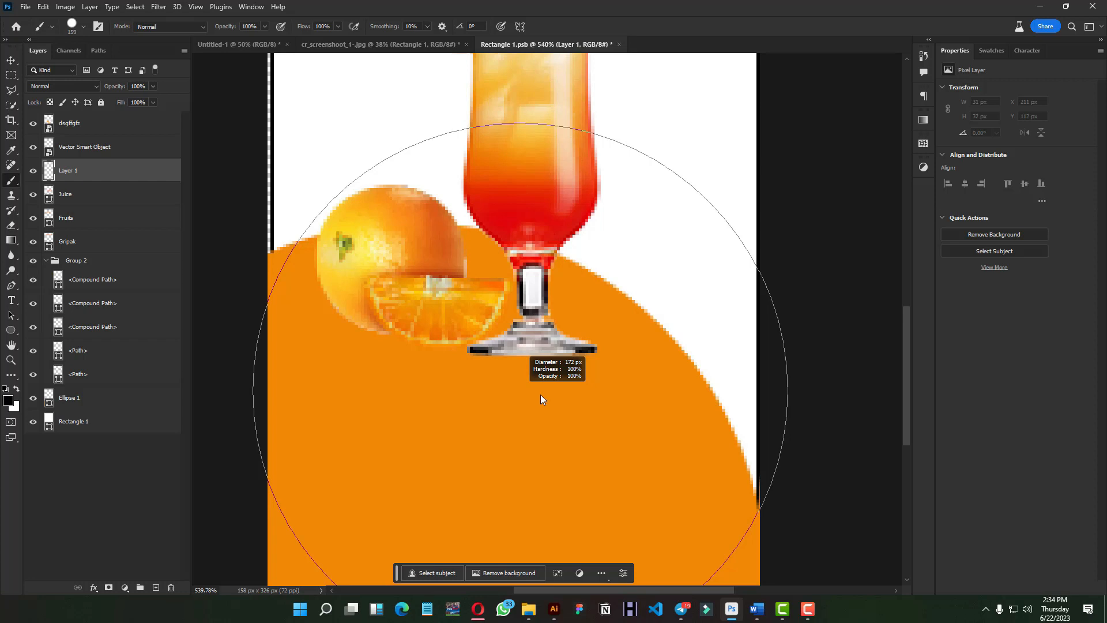
left_click_drag(541, 394, 551, 106)
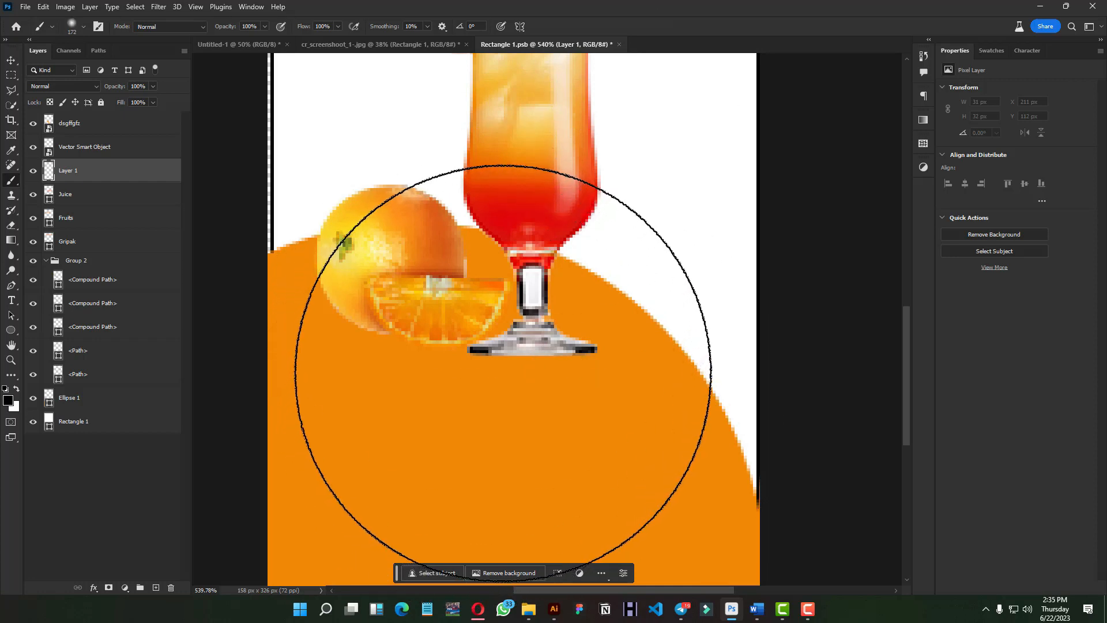
- Paint one soft black dab beneath the glass on Layer 1 and flatten it to about 74.68% width and 8.80% height
left_click(500, 389)
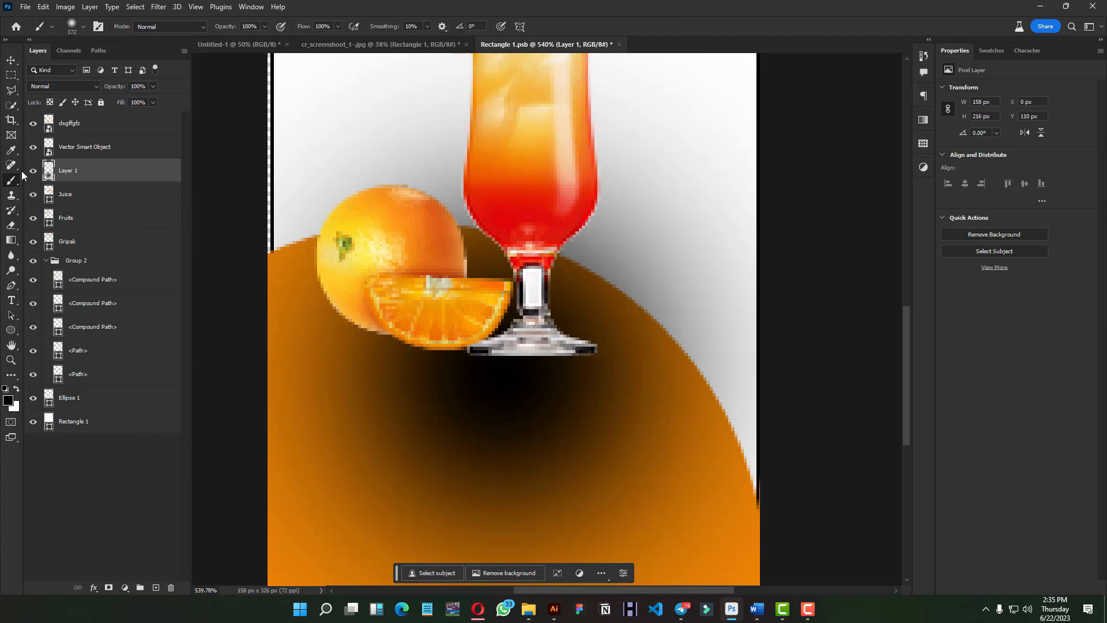
left_click(10, 61)
scroll(435, 451, "down", 5)
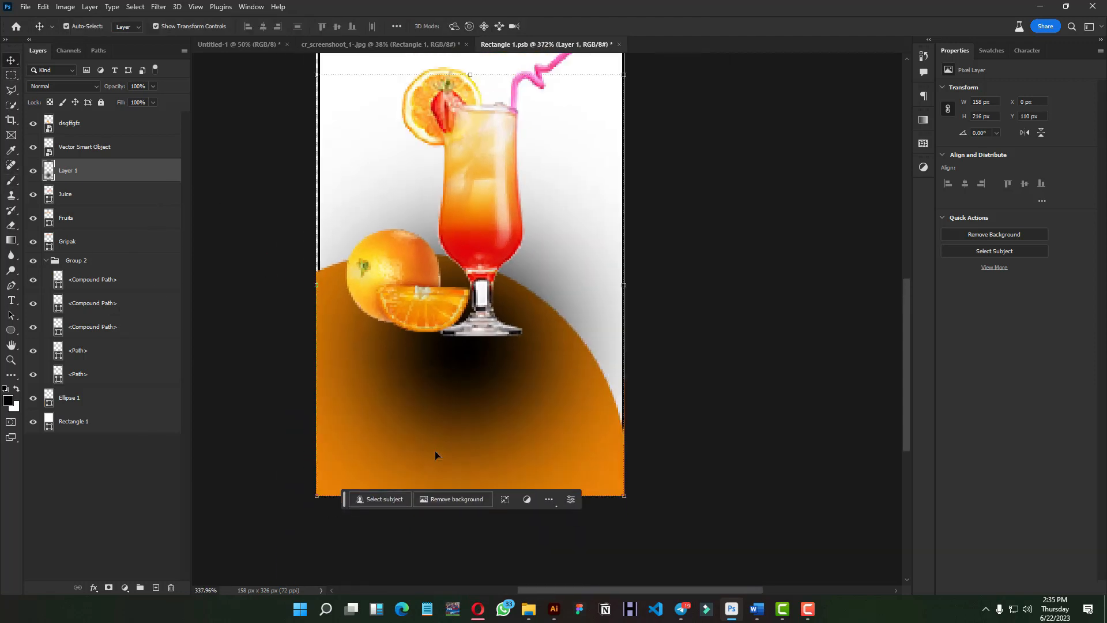
left_click_drag(462, 480, 473, 348)
scroll(464, 347, "up", 3)
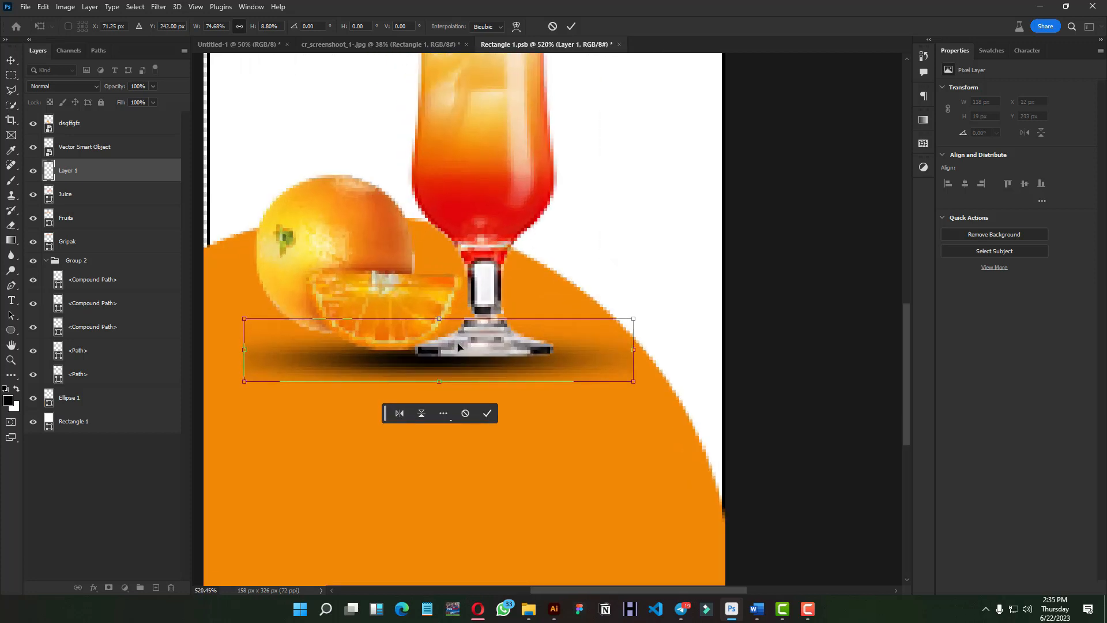
- Move the flattened shadow under the glass base and fruit and stretch it to about 172 by 21 px
scroll(457, 346, "up", 2)
left_click_drag(400, 364, 442, 355)
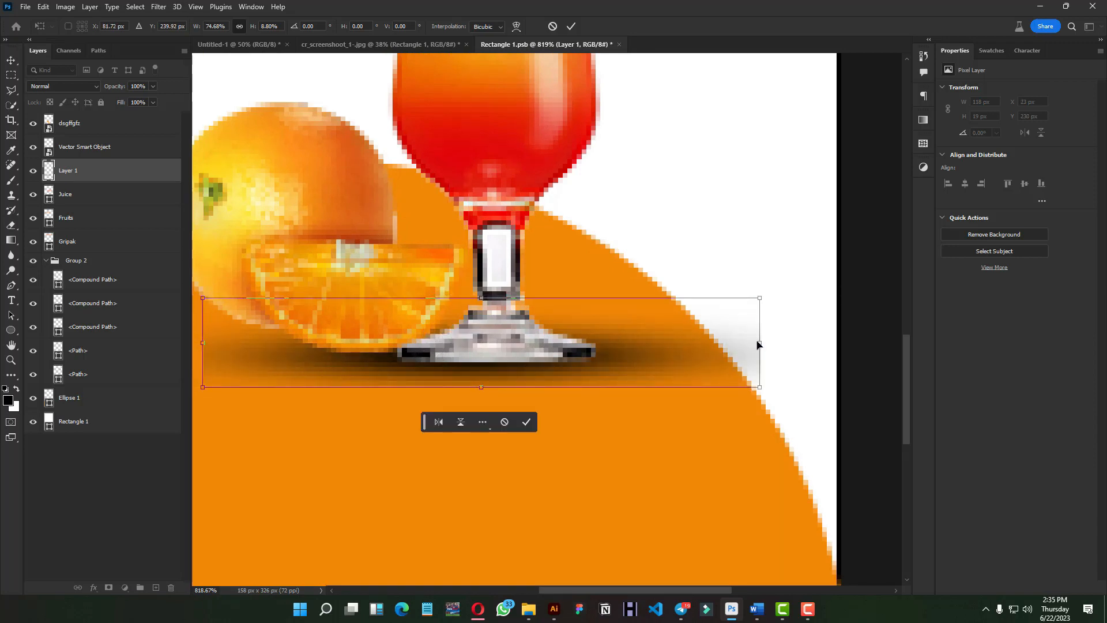
left_click_drag(761, 342, 857, 342)
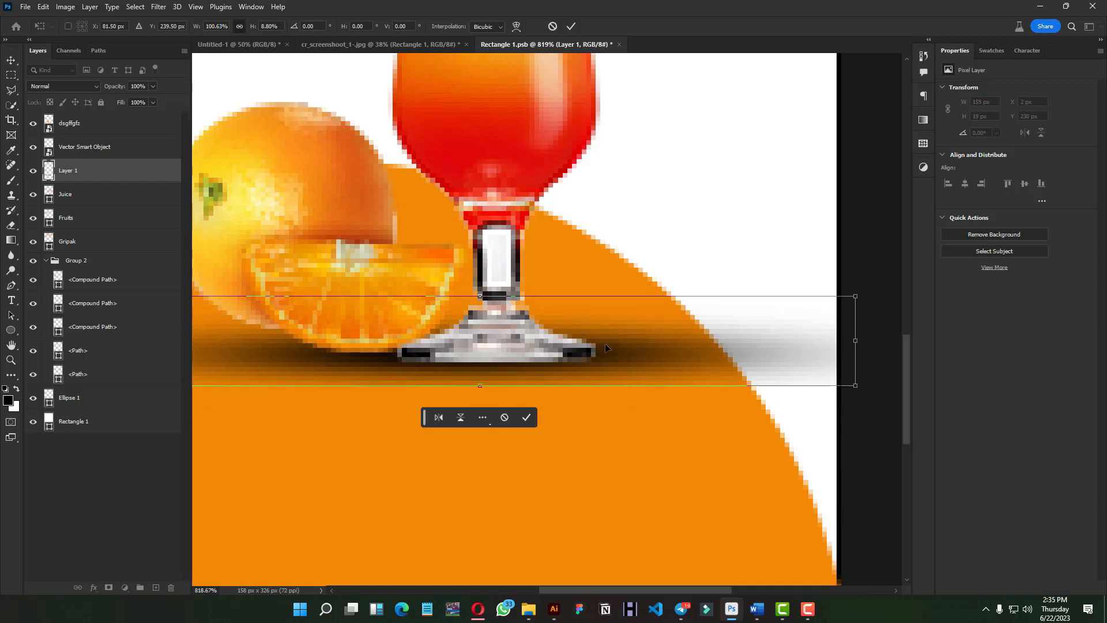
left_click_drag(480, 385, 533, 377)
left_click(571, 26)
- Set the shadow layer's opacity to 80% and add a layer mask to it
scroll(563, 412, "down", 3)
key("5")
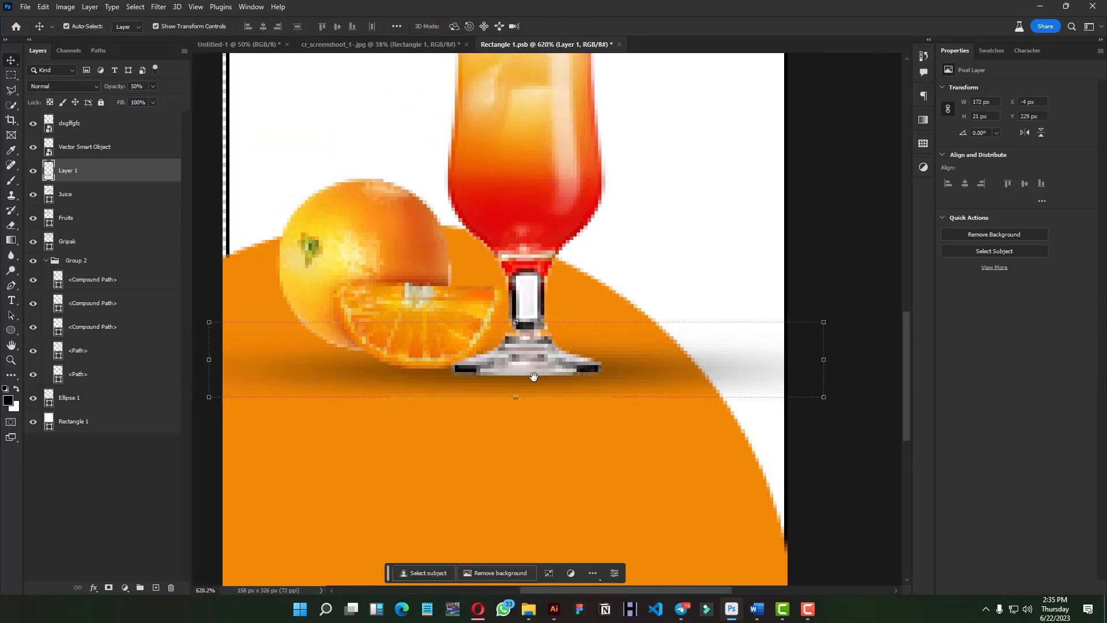
key("8")
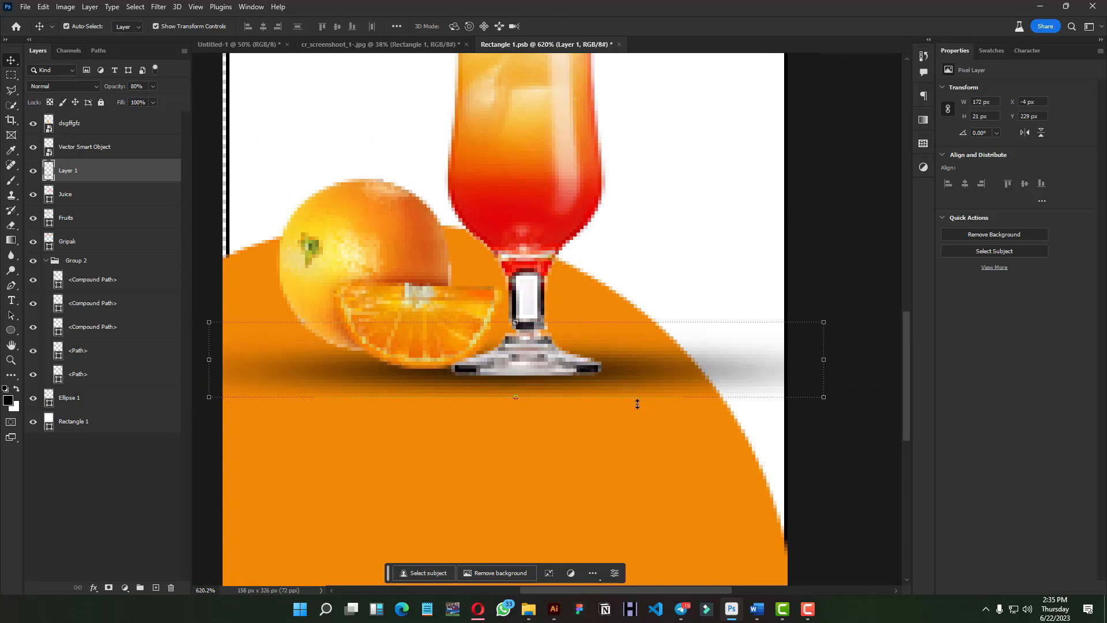
left_click(109, 588)
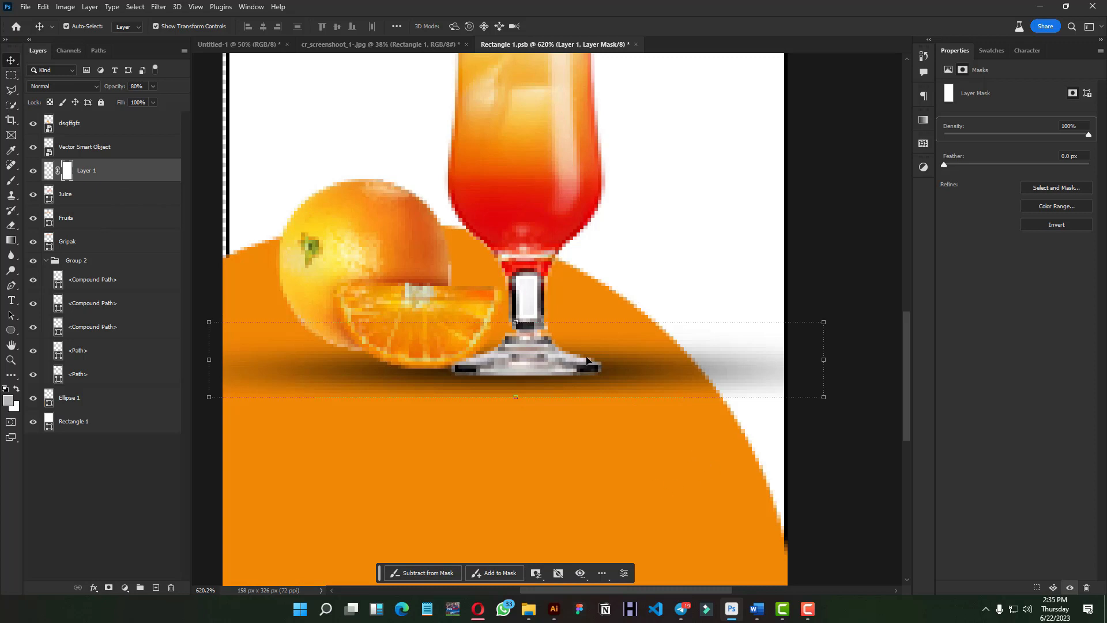
- Choose the foreground-to-transparent preset from the Basics group for the Gradient tool
scroll(586, 360, "down", 1)
left_click(11, 240)
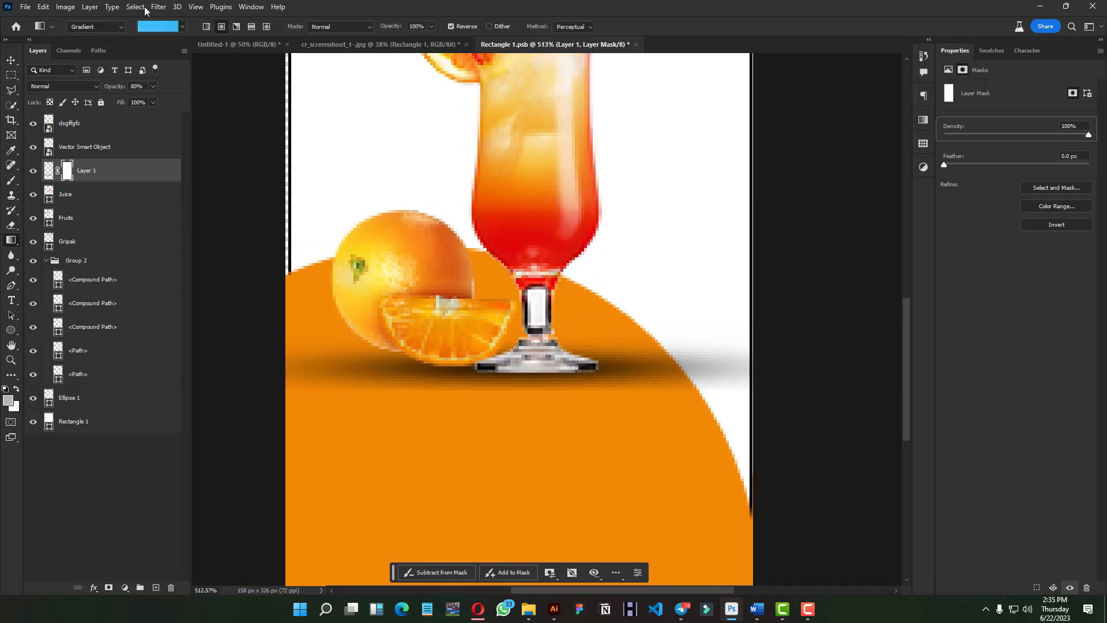
left_click(153, 27)
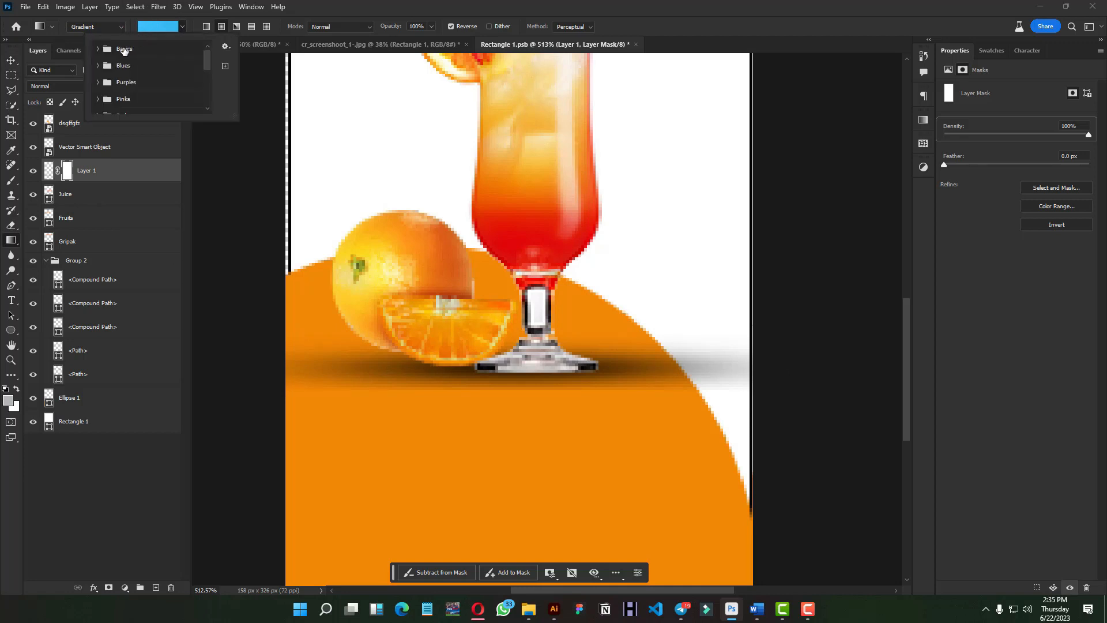
left_click(98, 49)
left_click(132, 68)
left_click(159, 31)
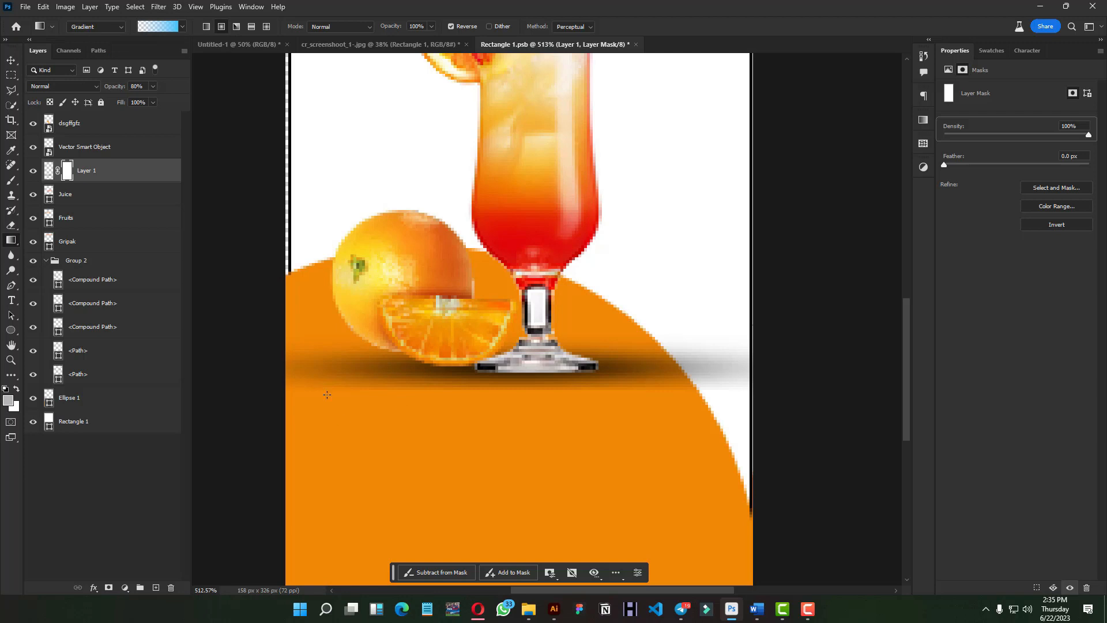
- Reset the colours to their defaults and swap them so that black is the foreground and white the background
left_click(5, 390)
key("x")
key("x")
key("x")
key("x")
key("x")
key("x")
key("x")
key("x")
key("x")
key("x")
key("x")
key("x")
key("x")
key("x")
key("x")
key("x")
key("x")
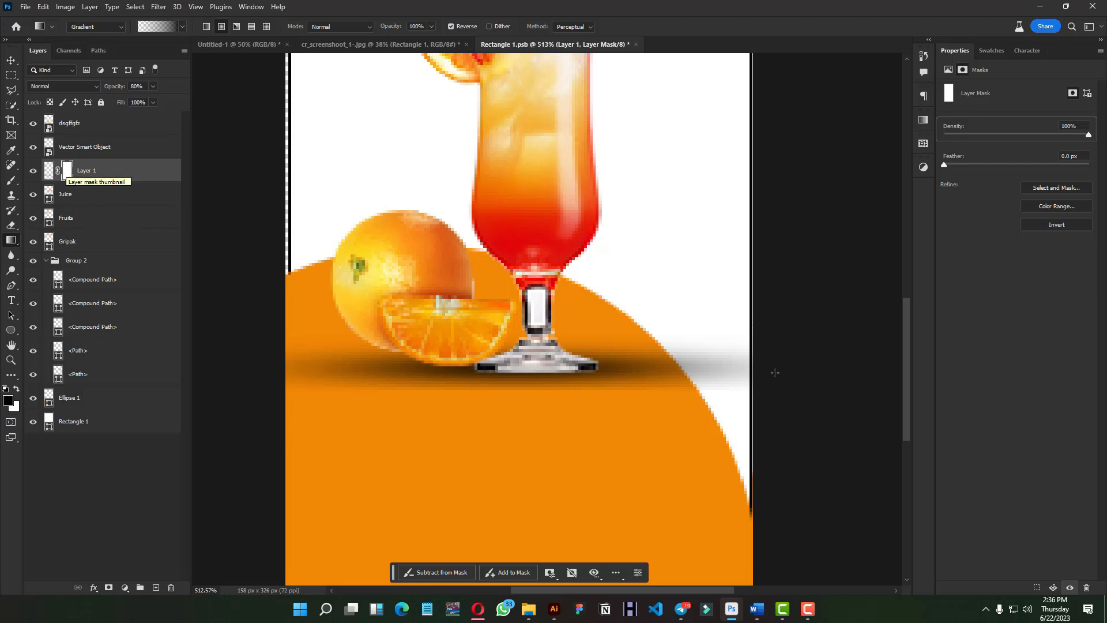
- Try a reversed radial gradient on the shadow's mask near the glass base, and undo it
left_click_drag(638, 366, 570, 366)
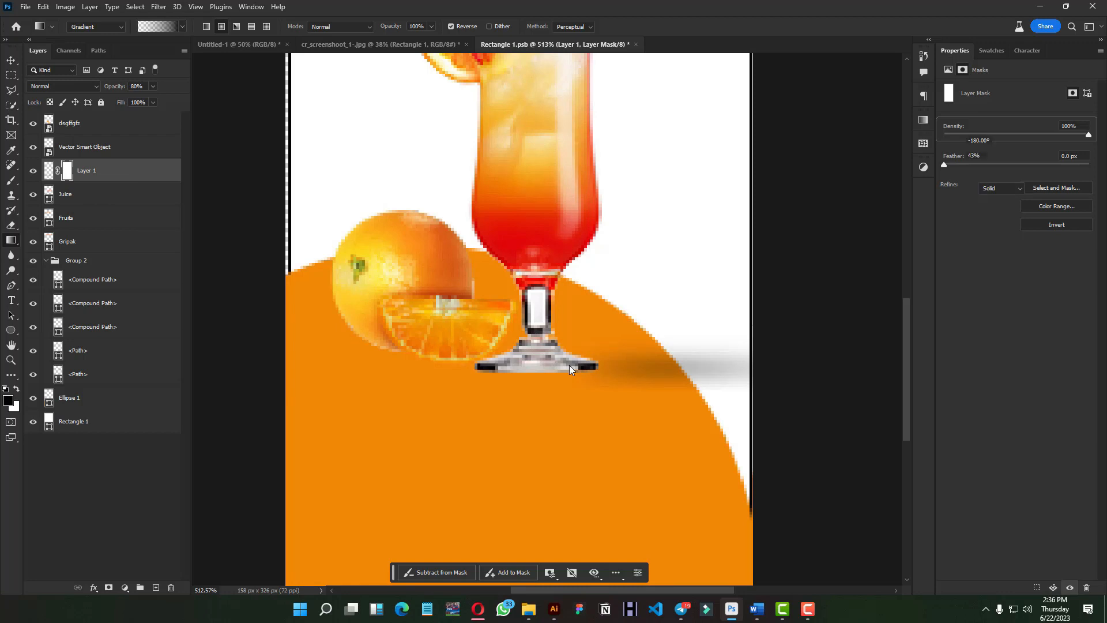
key("ctrl+z")
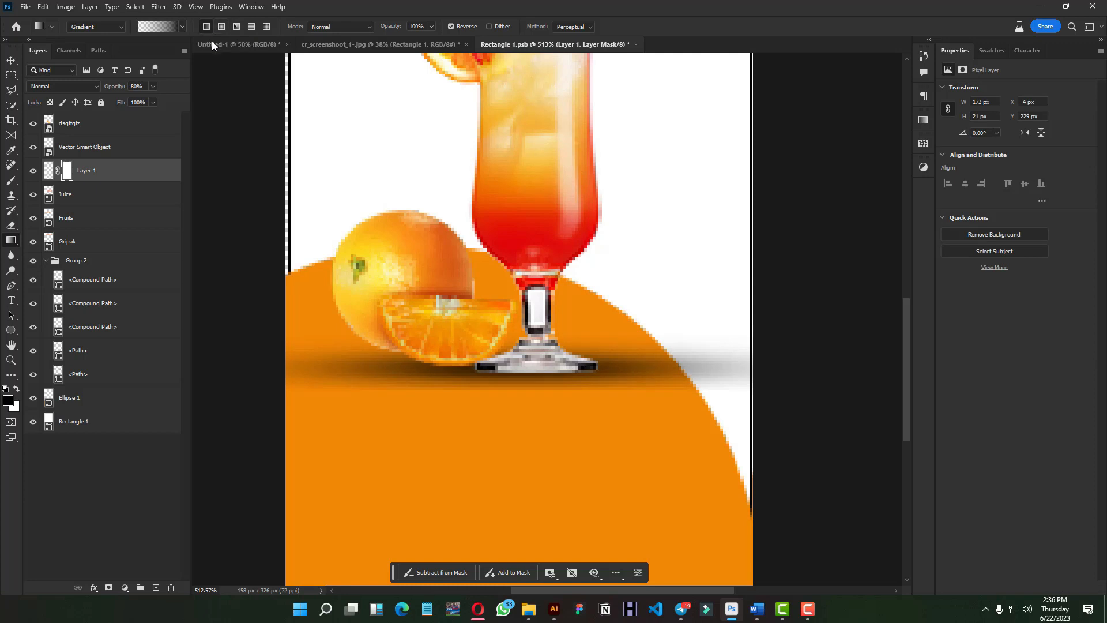
left_click_drag(797, 374, 575, 358)
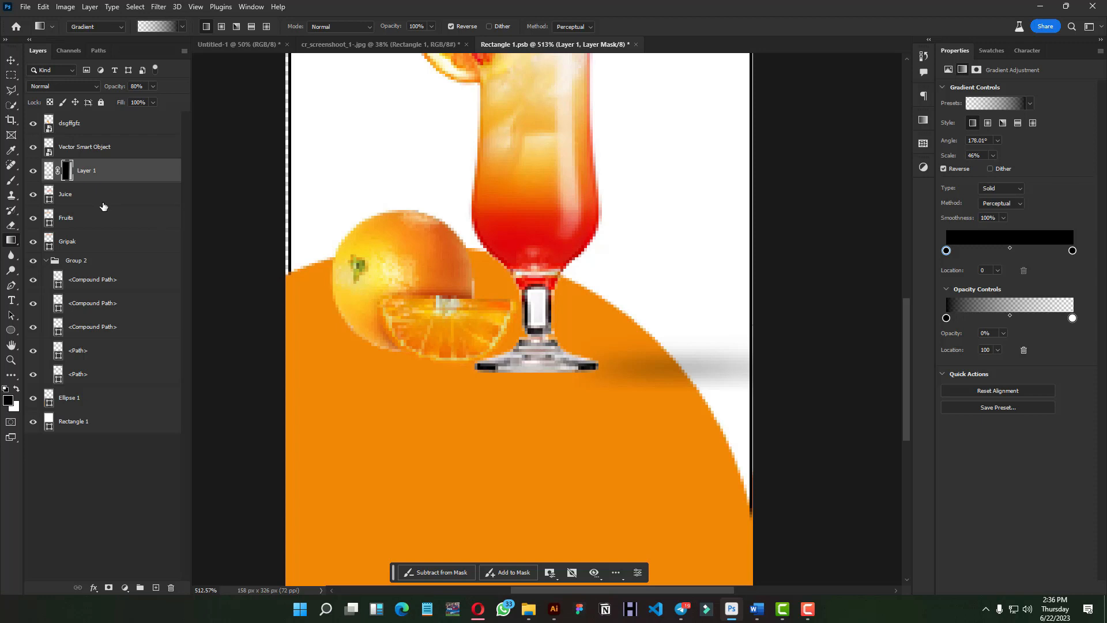
scroll(561, 364, "down", 3)
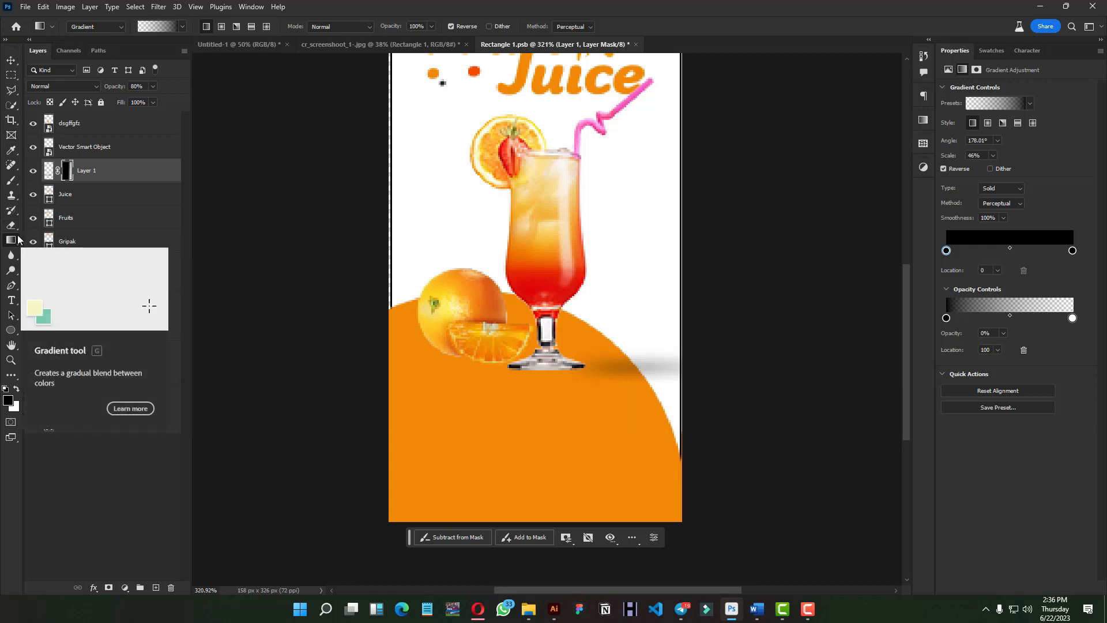
left_click(10, 63)
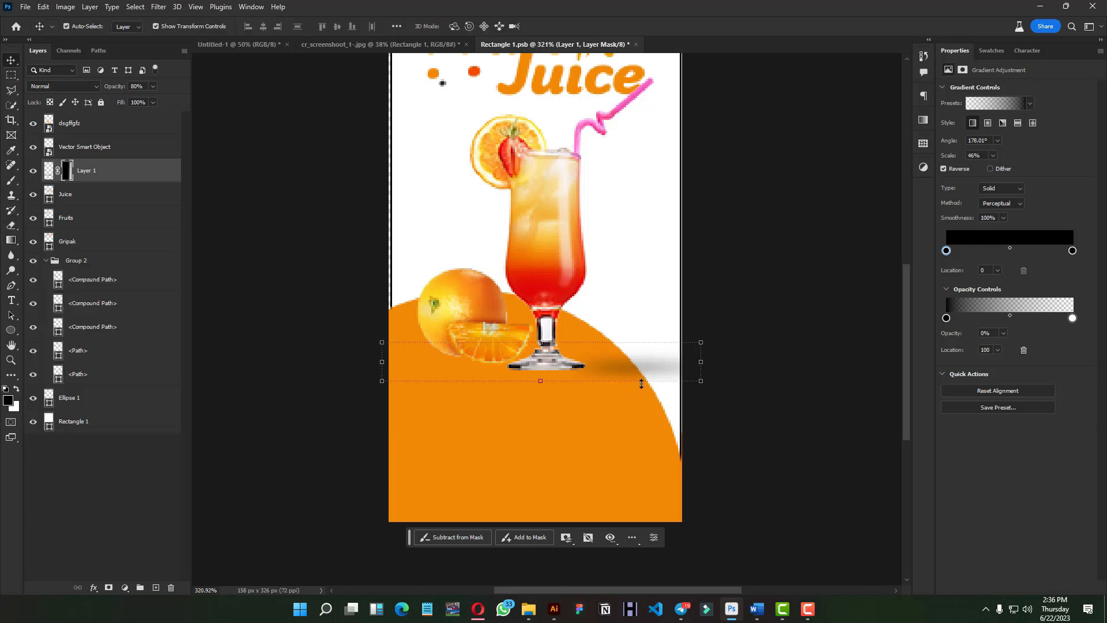
left_click_drag(653, 363, 545, 362)
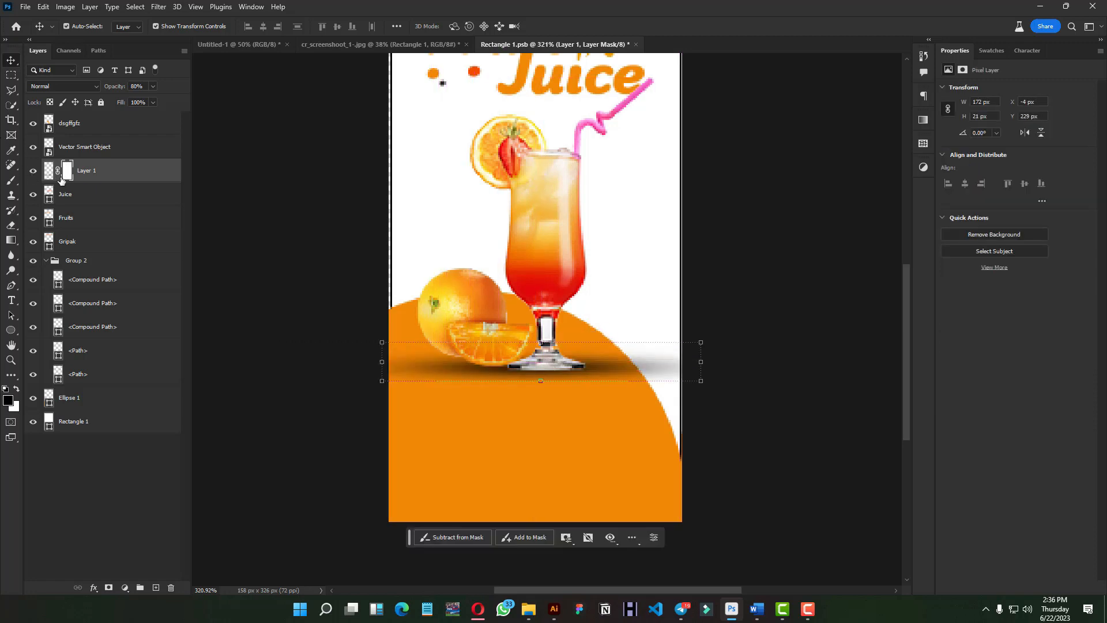
- Fade the outer ends of the shadow with a soft black brush at 20% opacity on its mask, and switch to white for touch-ups
key("b")
left_click_drag(572, 304, 452, 313)
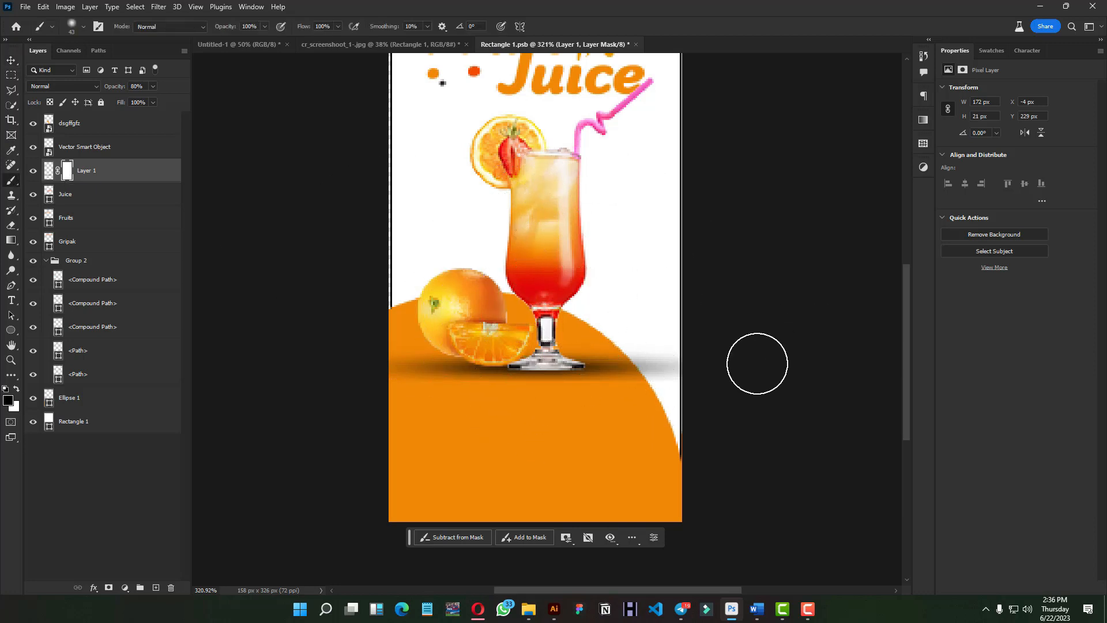
mouse_move(660, 368)
left_mouse_down()
mouse_move(696, 370)
mouse_move(572, 431)
mouse_move(646, 412)
mouse_move(528, 413)
mouse_move(603, 423)
mouse_move(728, 368)
left_mouse_up()
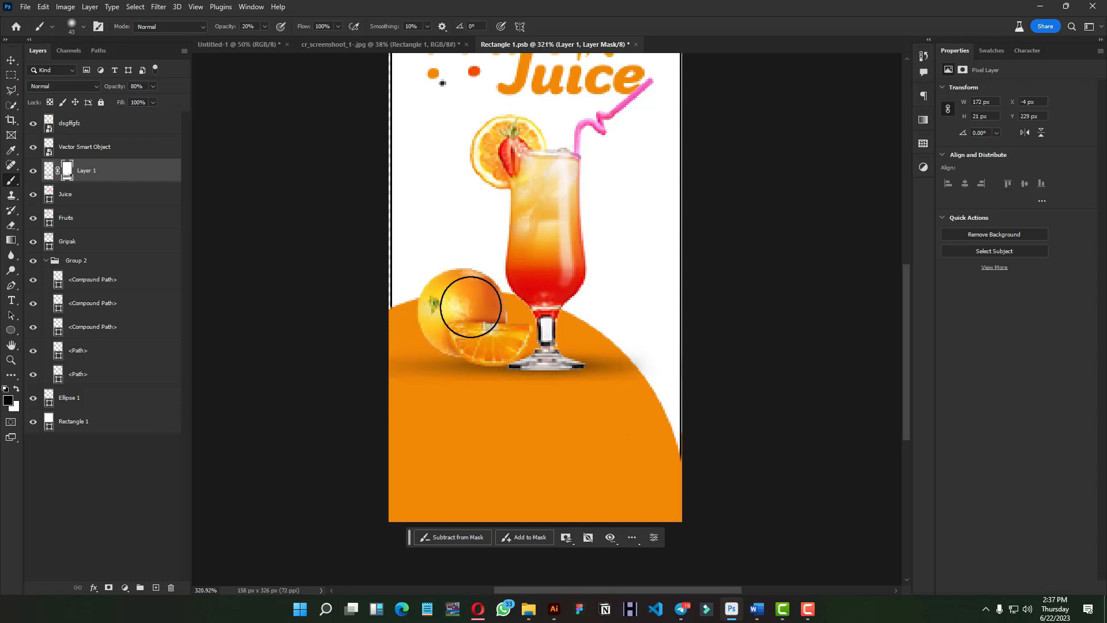
key("x")
left_click_drag(549, 337, 534, 337)
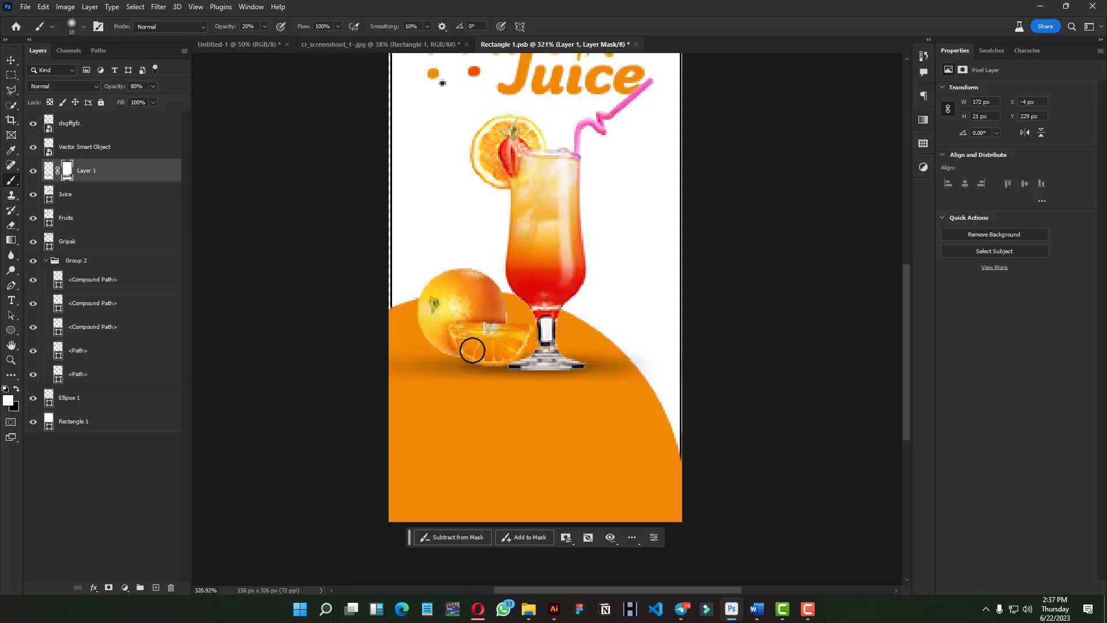
left_click_drag(513, 259, 501, 340)
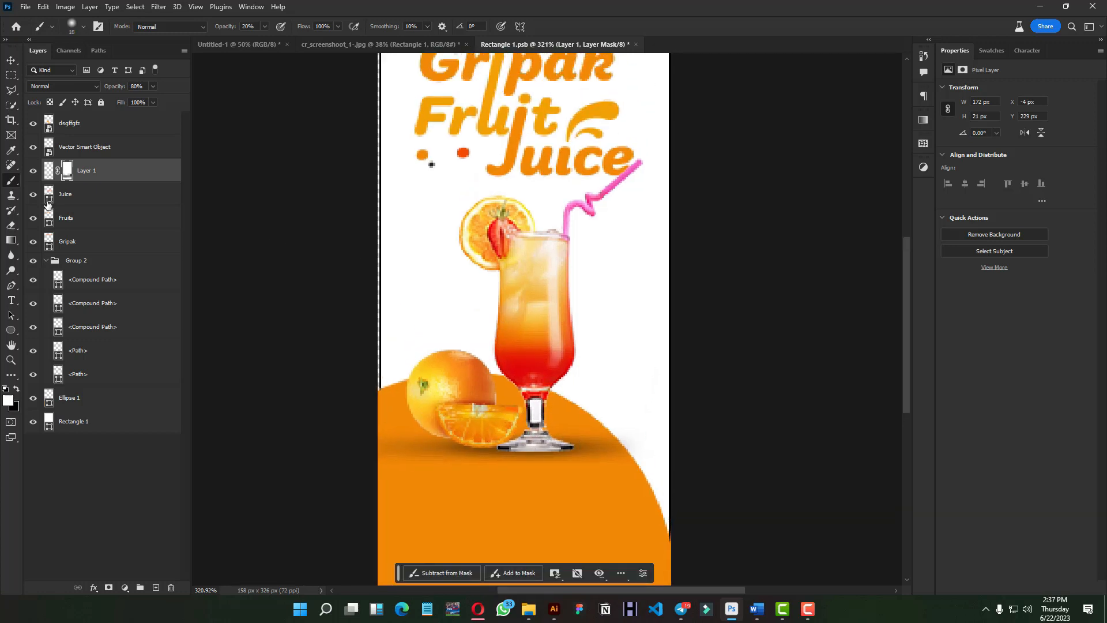
left_click(12, 60)
scroll(502, 346, "down", 3)
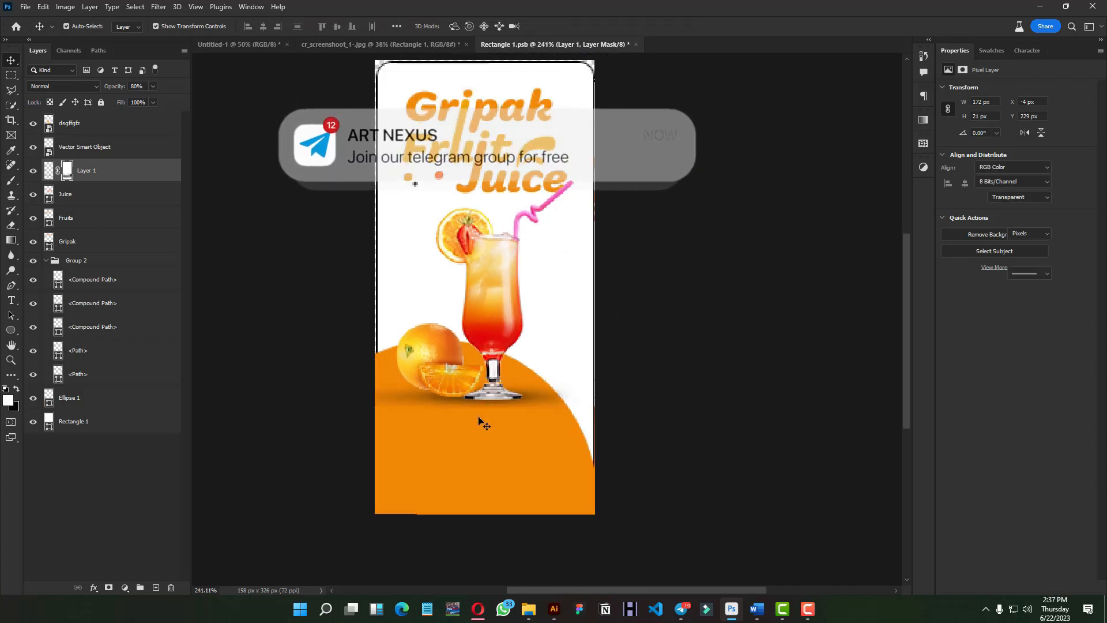
- Add the text "100%" in white Cooper Black on the orange area below the glass
scroll(479, 438, "down", 5)
scroll(438, 323, "up", 4)
left_click_drag(412, 310, 425, 310)
key("t")
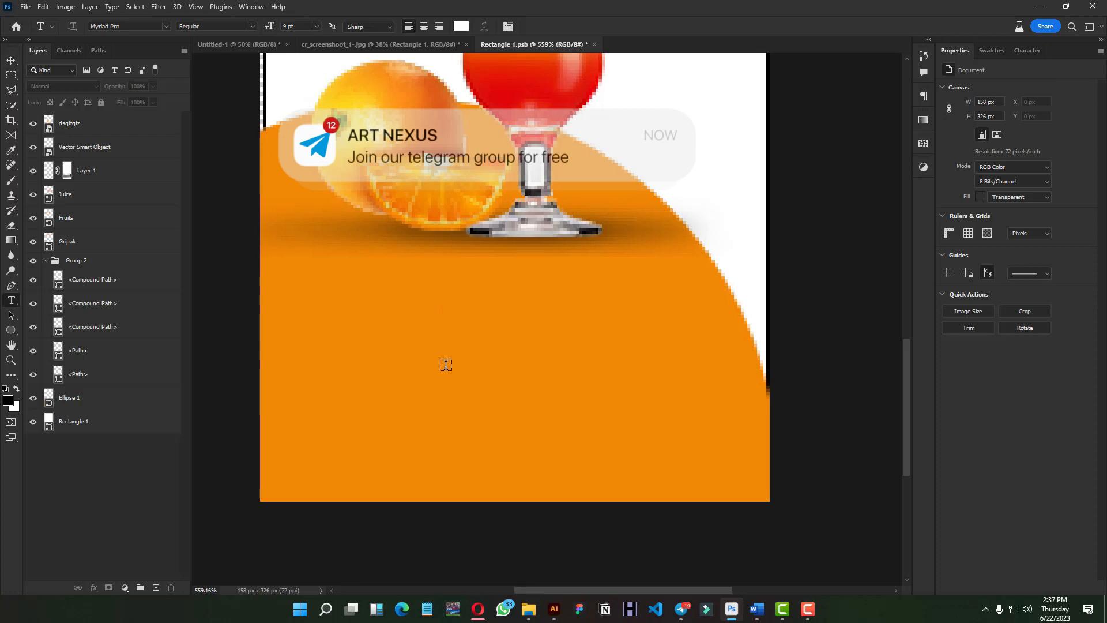
left_click(446, 364)
left_click(442, 408)
type("cooper")
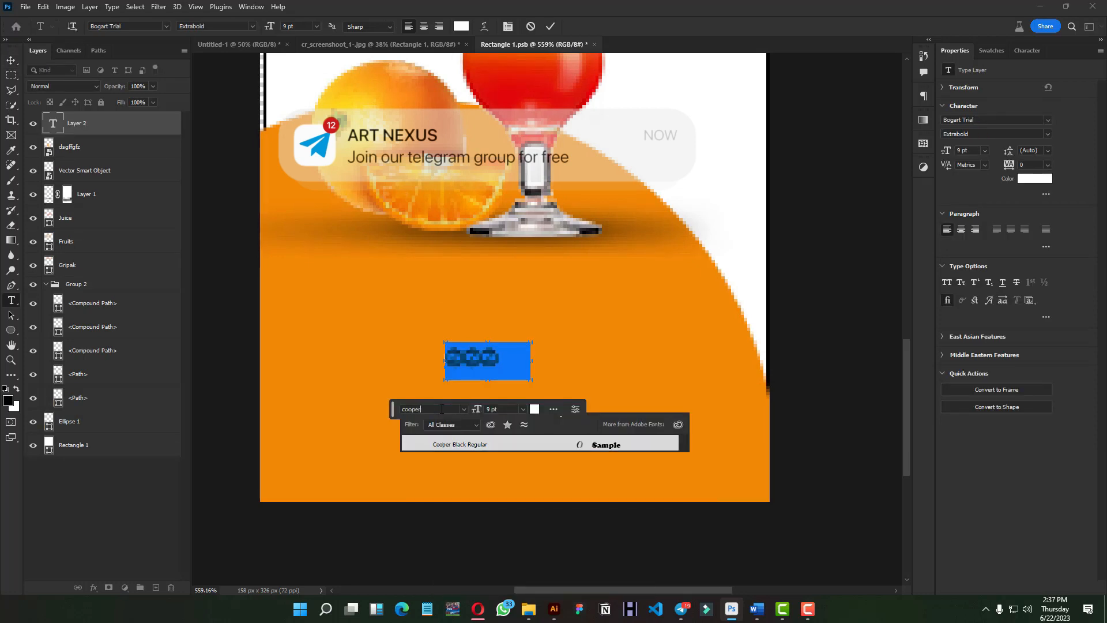
left_click(472, 447)
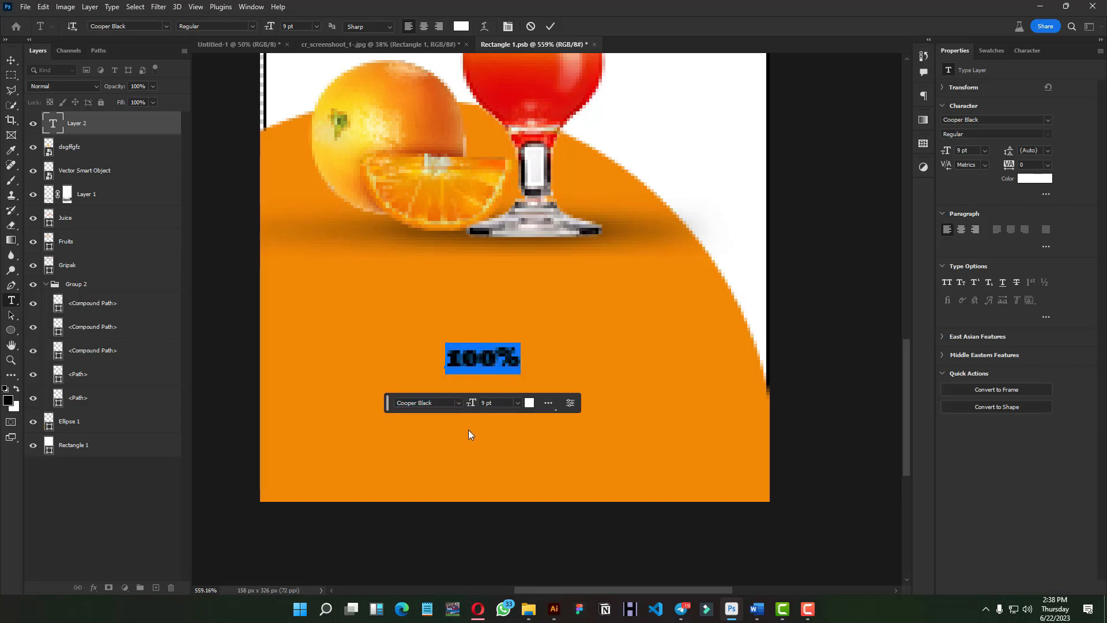
- Scale the "100%" text to about 238% and position it in the lower middle of the orange area
left_click(11, 61)
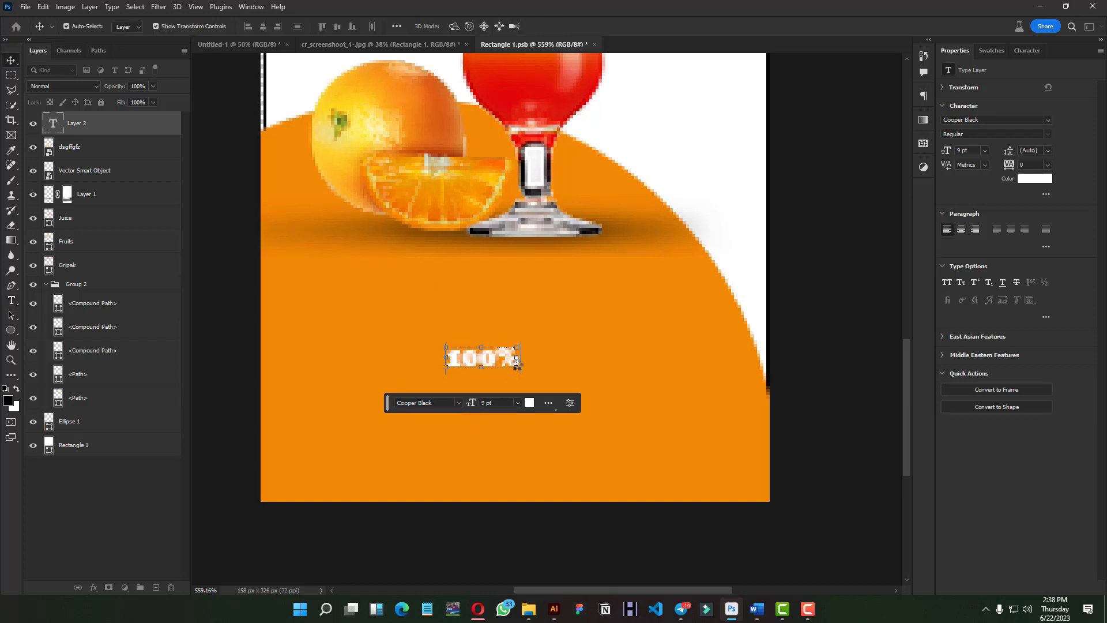
left_click_drag(517, 369, 539, 382)
left_click_drag(465, 358, 384, 324)
left_click_drag(538, 381, 551, 352)
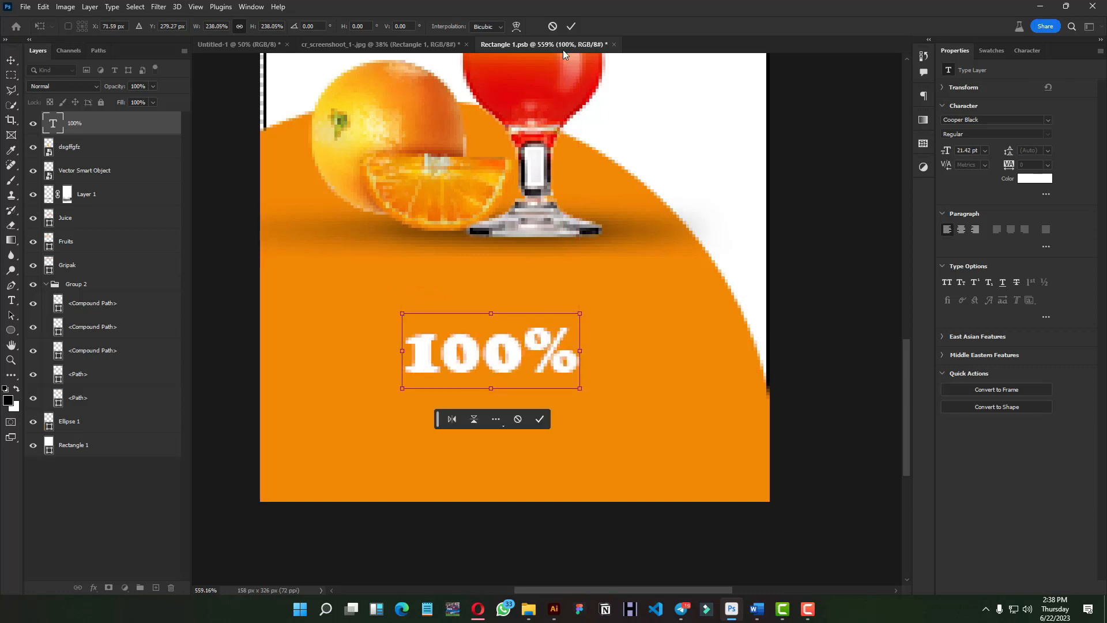
key("Return")
left_click_drag(515, 352, 472, 372)
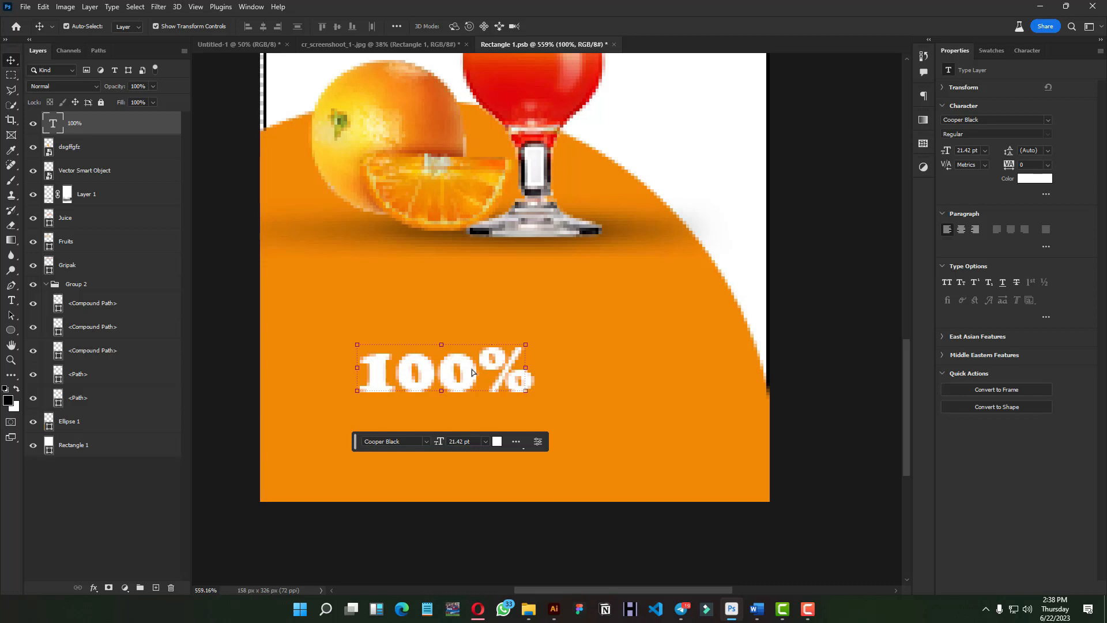
- Draw a white circle about 52 px in diameter over the end of the "100%" text
left_click_drag(510, 346, 466, 341)
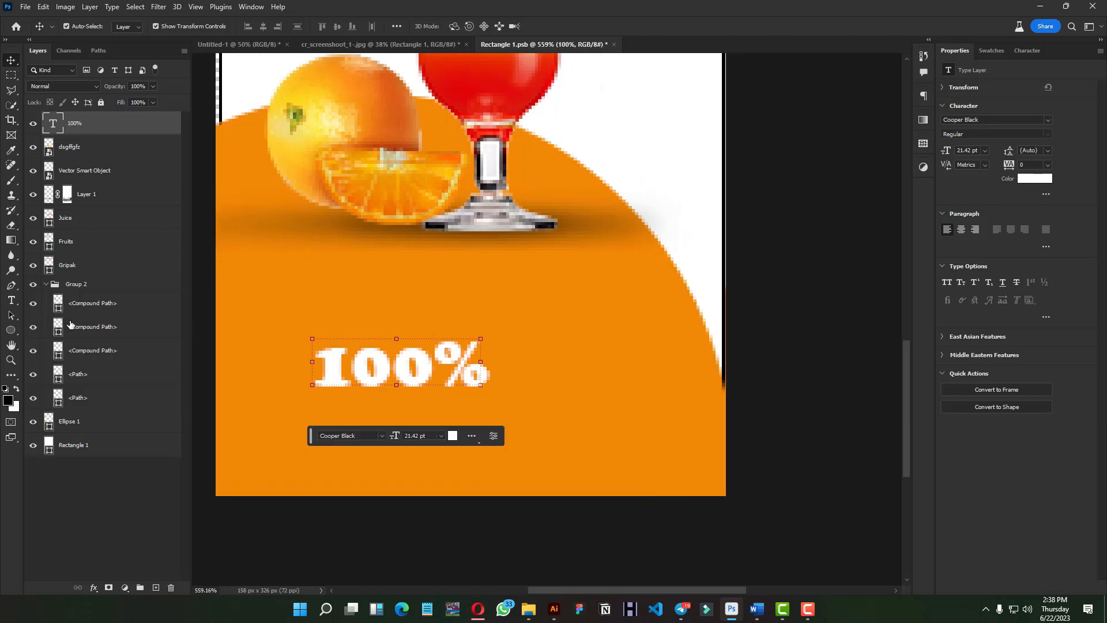
left_click(13, 331)
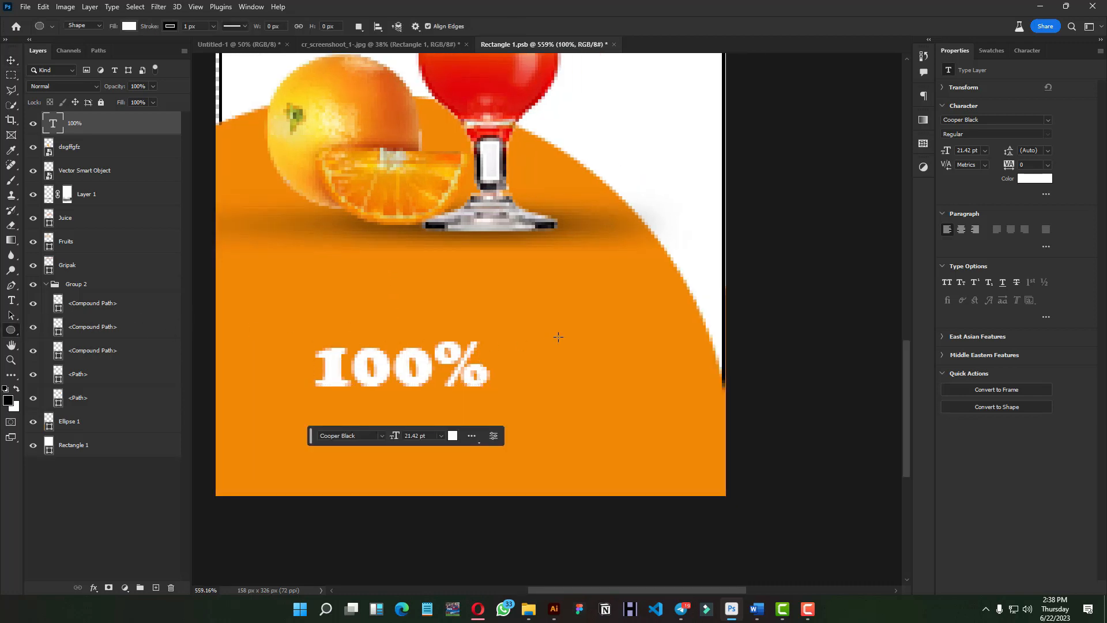
left_click_drag(578, 276, 395, 458)
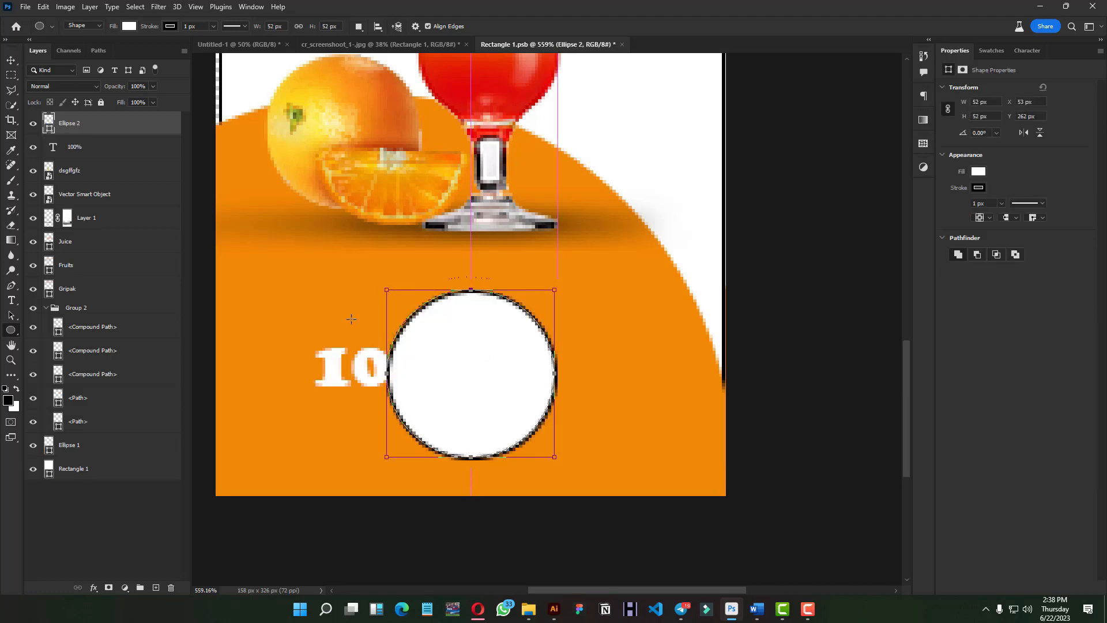
- Add the 9 pt Cooper Black text "NATURAL AND FRESH" along the circle's outline, starting at its upper left
left_click(11, 300)
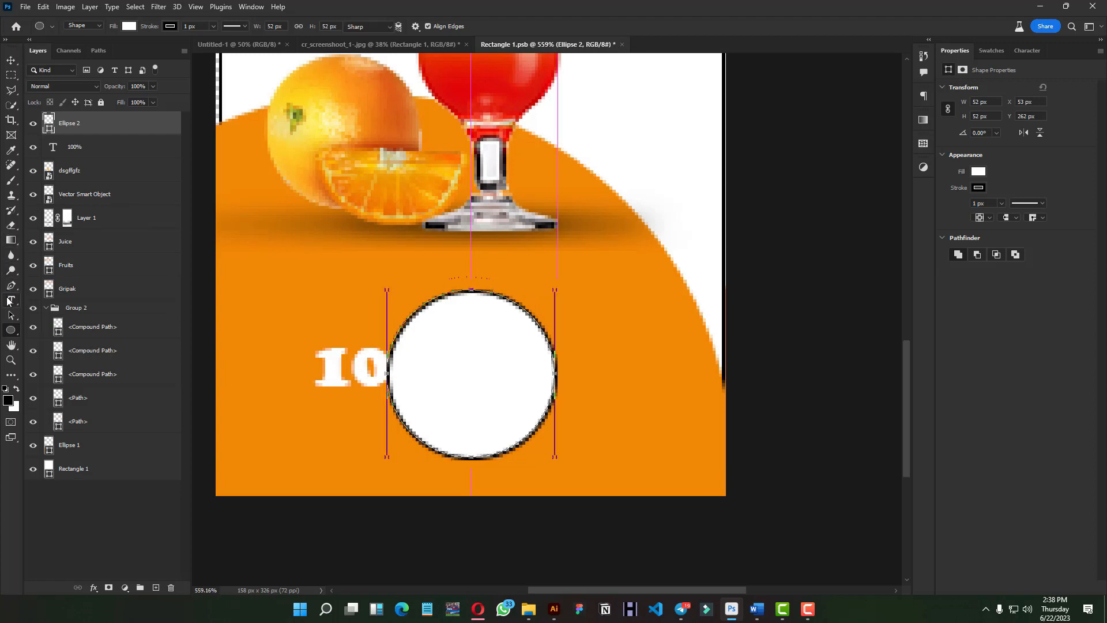
left_click(427, 299)
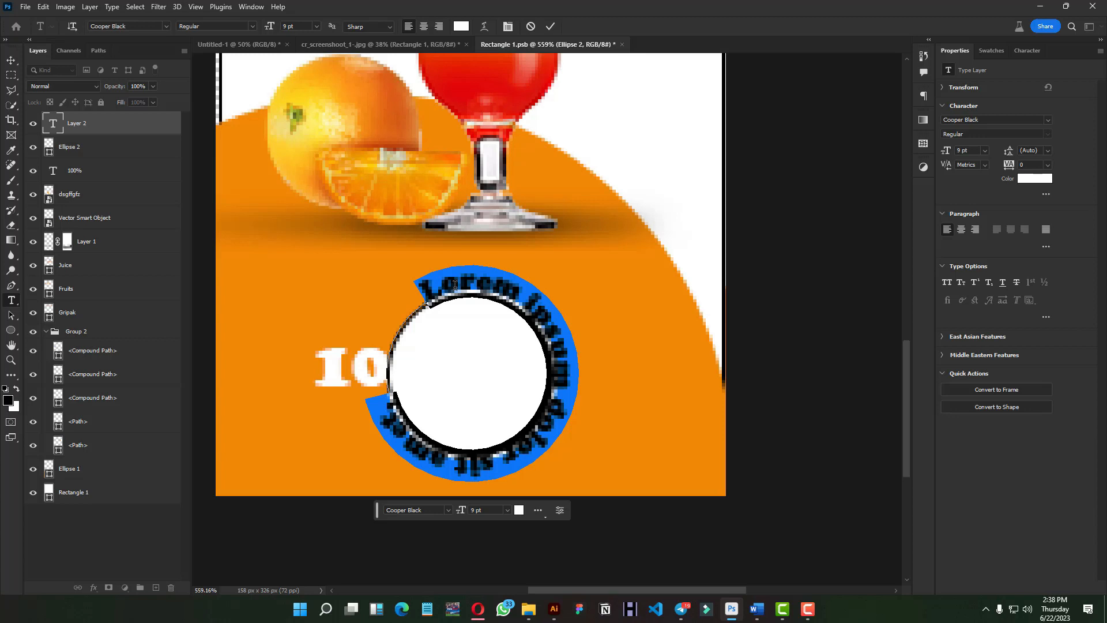
type("NAT")
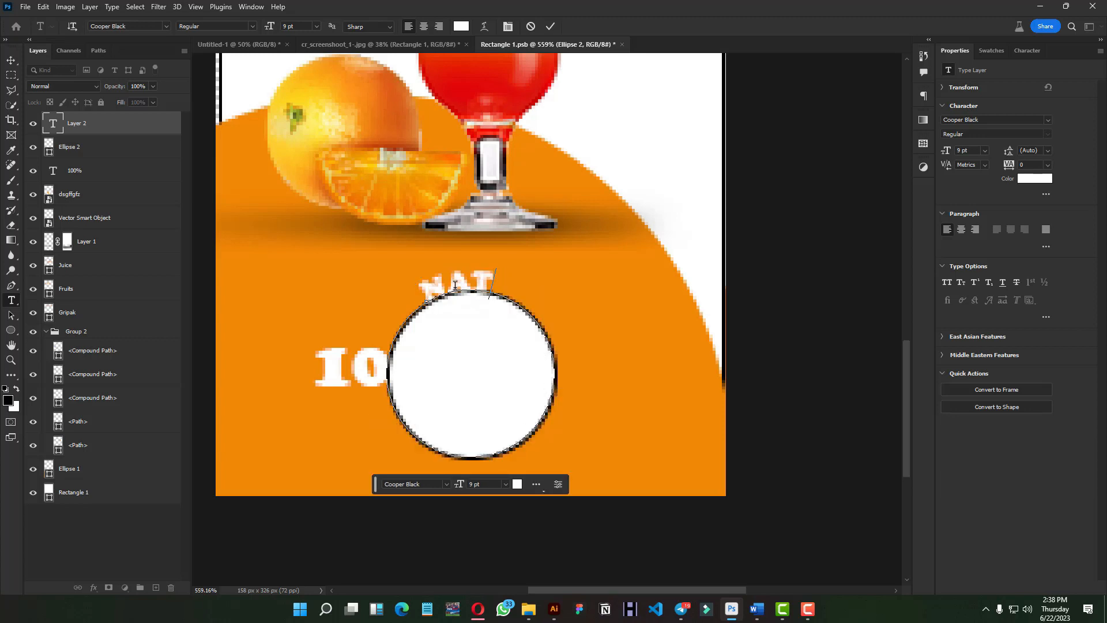
type("UU")
key("BackSpace")
type("RALAND")
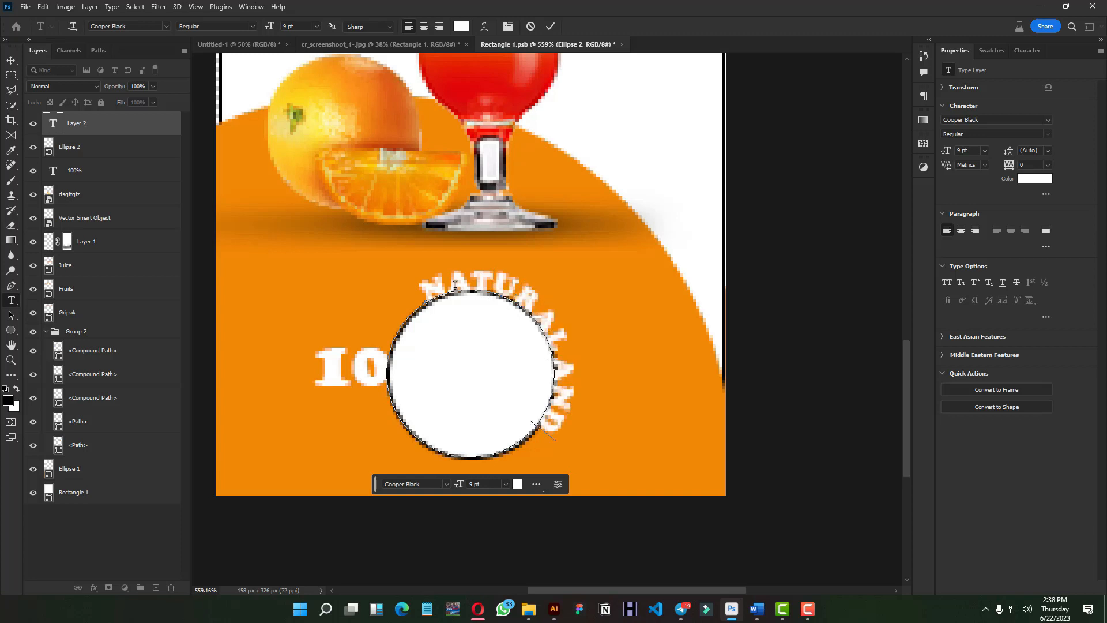
type("FRESH")
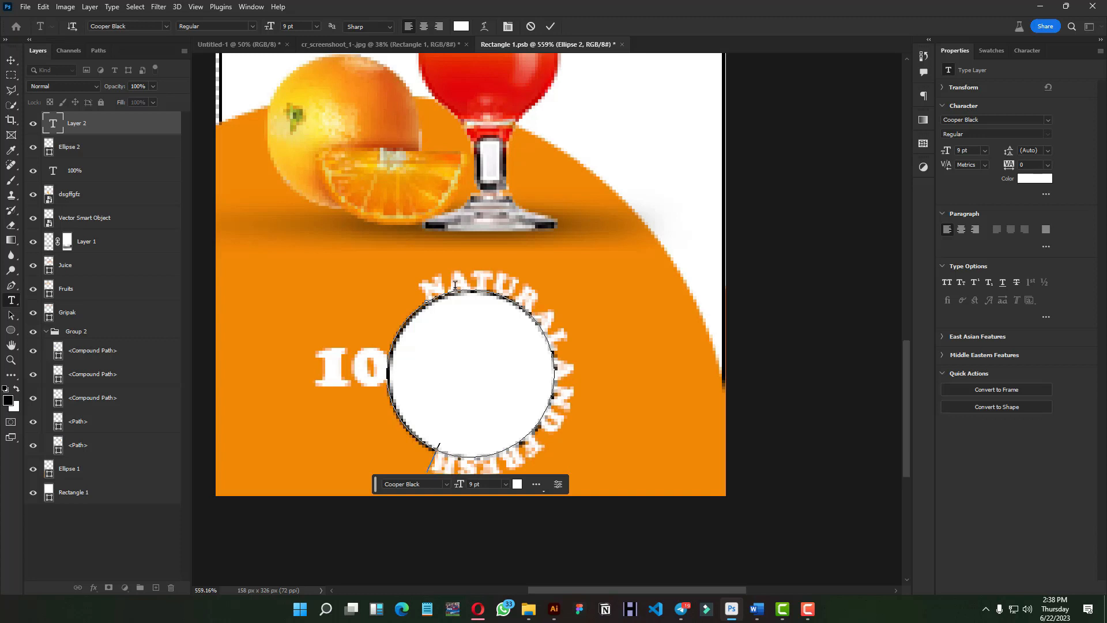
- Hide the circle's layer beneath the curved text
left_click(85, 146)
left_click(33, 147)
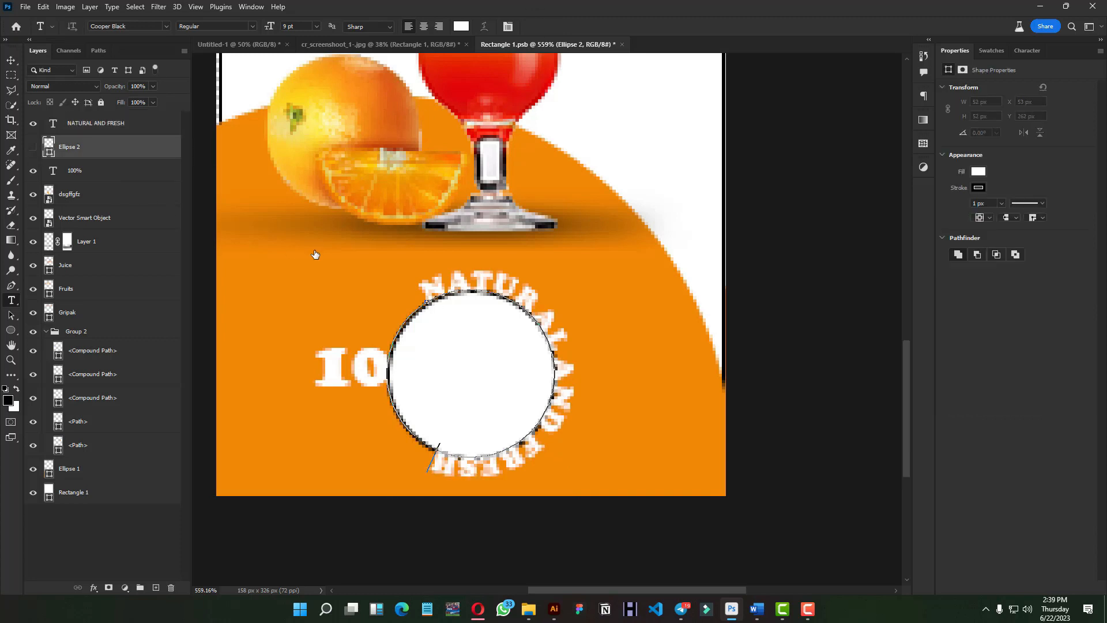
key("v")
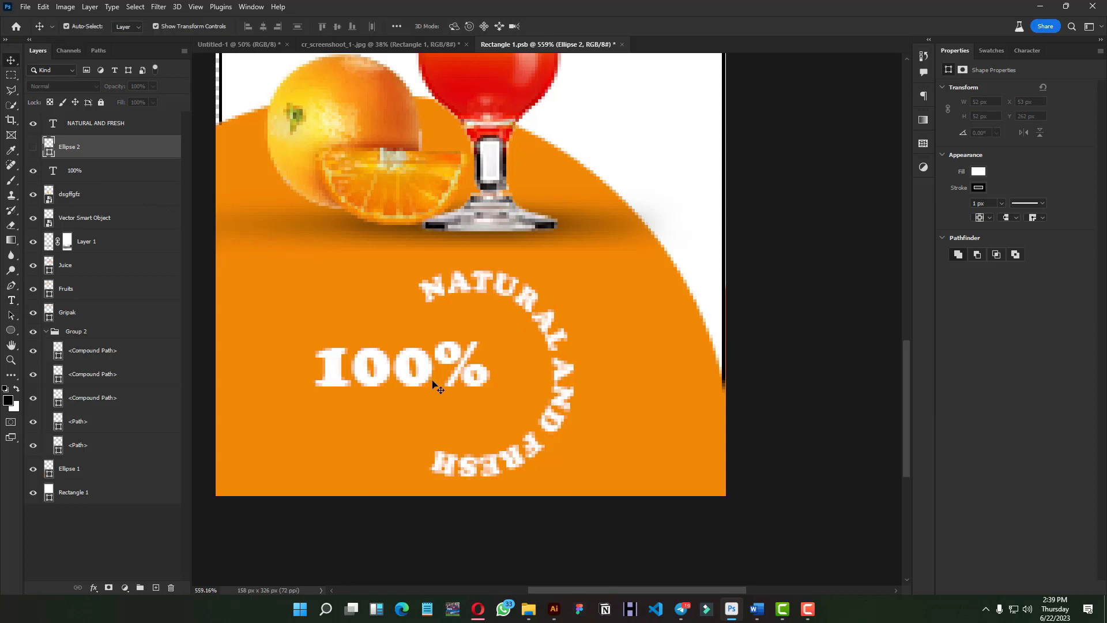
- Rotate the "NATURAL AND FRESH" text by -30°, scale it to 70.43% and position it around the end of "100%"
scroll(478, 413, "down", 5)
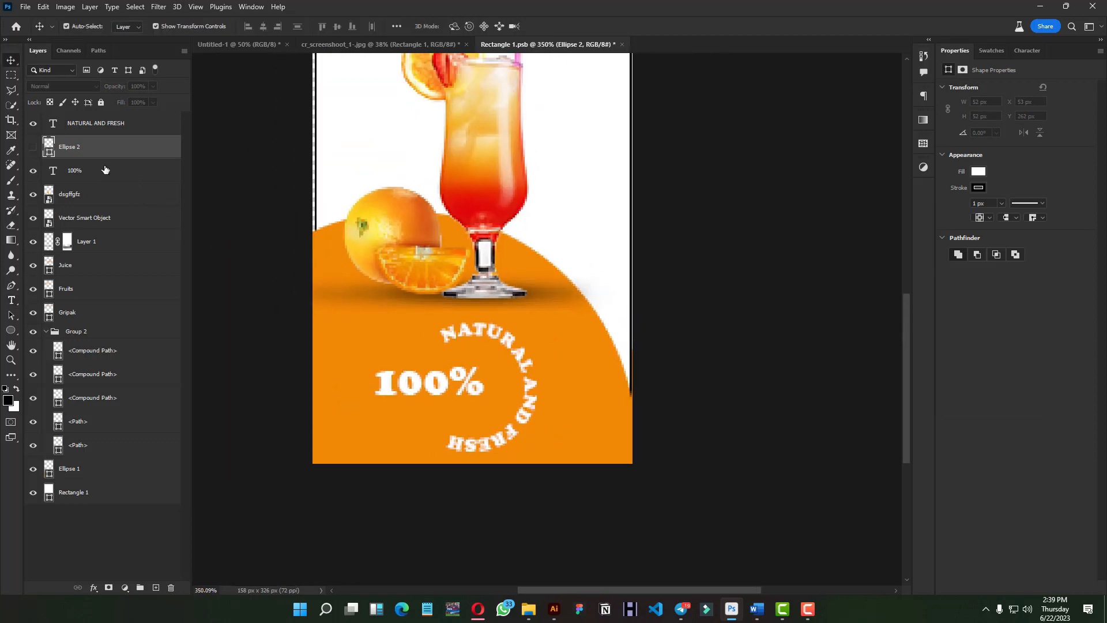
left_click(74, 127)
left_click(536, 451)
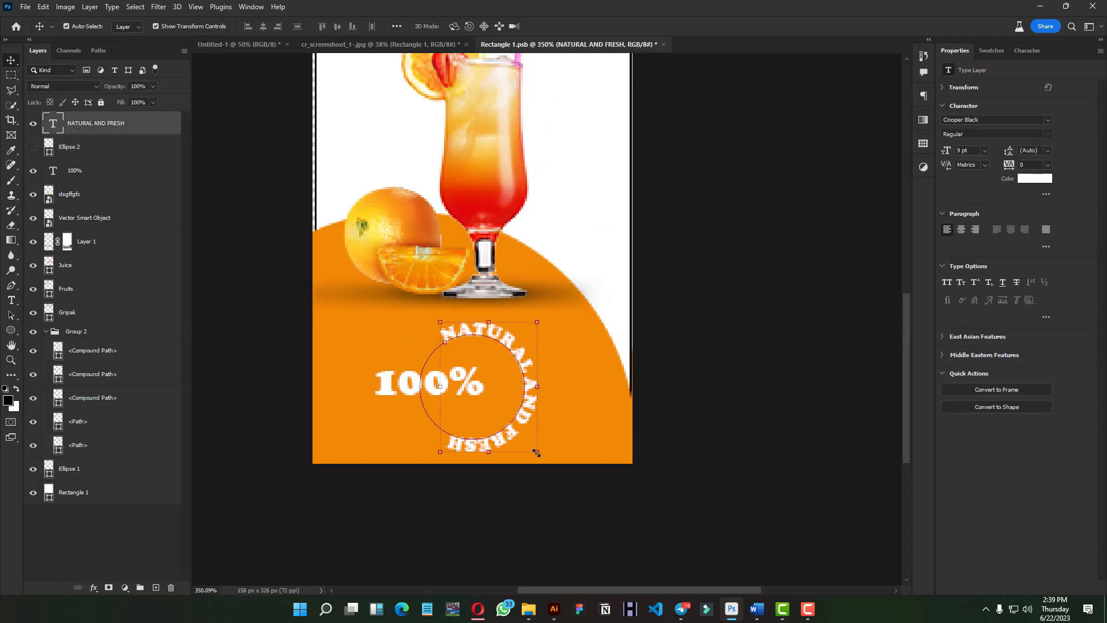
left_click_drag(554, 460, 598, 390)
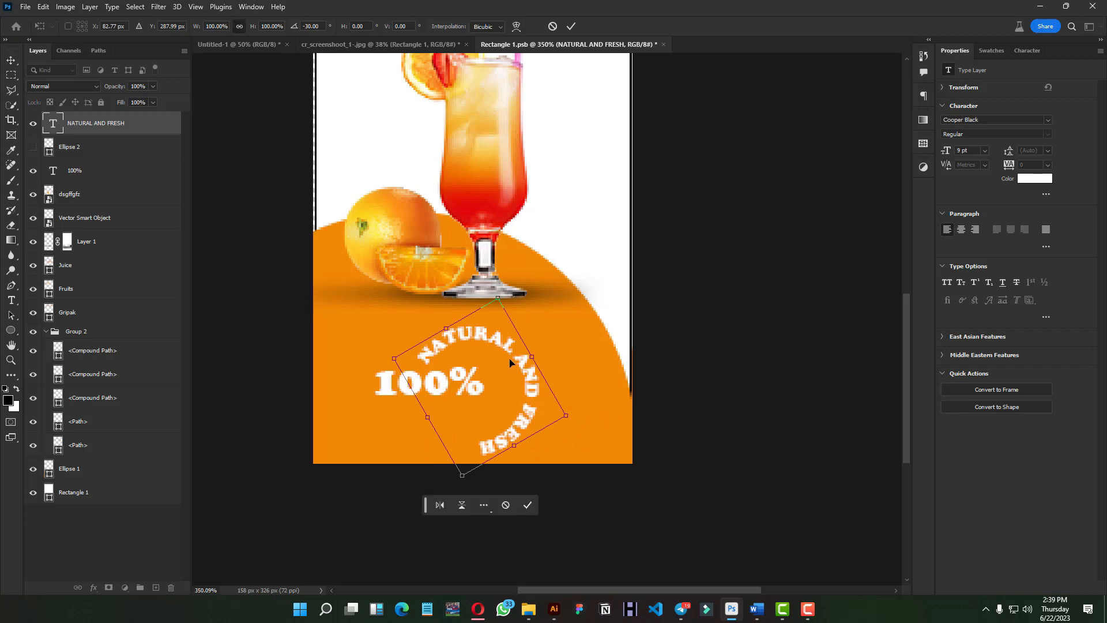
left_click_drag(522, 364, 511, 359)
left_click_drag(555, 413, 529, 401)
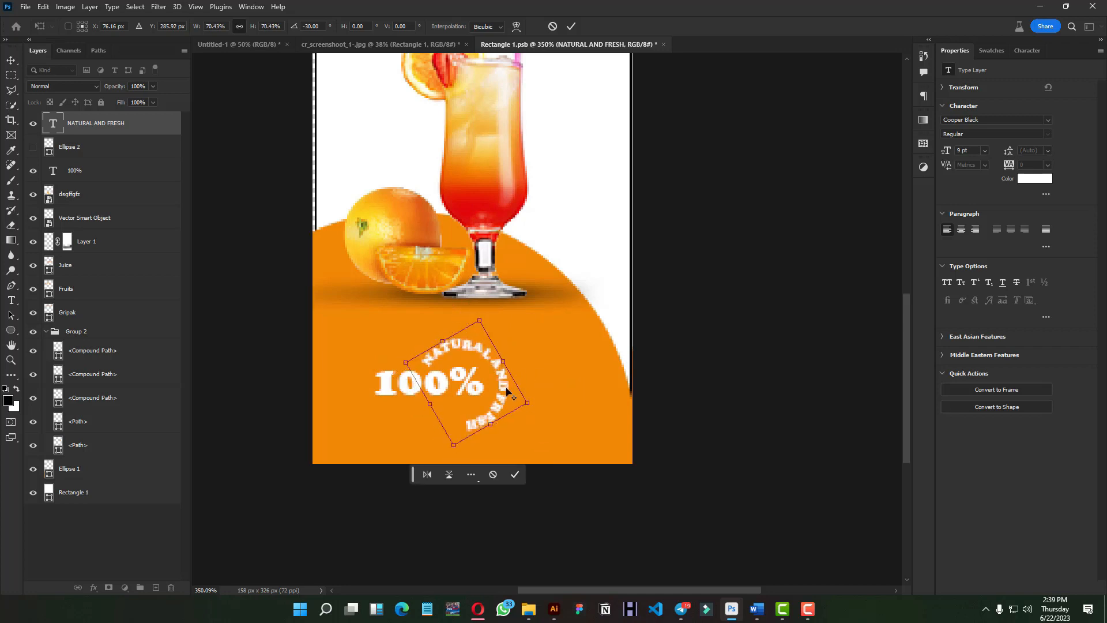
left_click_drag(483, 349, 483, 348)
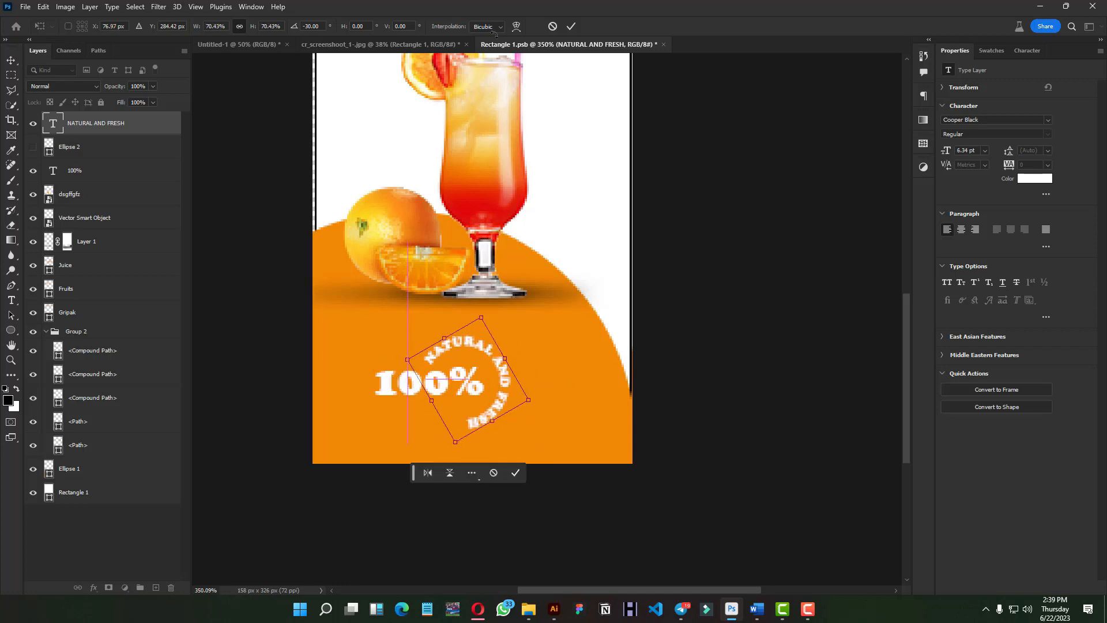
left_click(571, 26)
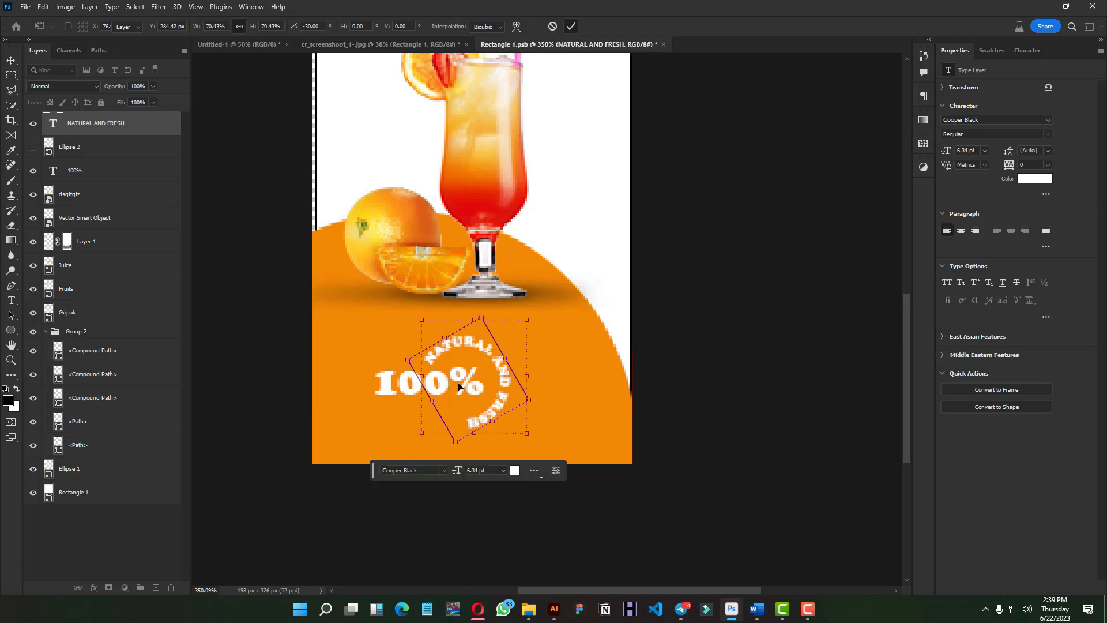
- Move the "100%" and "NATURAL AND FRESH" texts together slightly to the right on the orange area, and save the label file
scroll(459, 379, "down", 4)
scroll(459, 379, "up", 3)
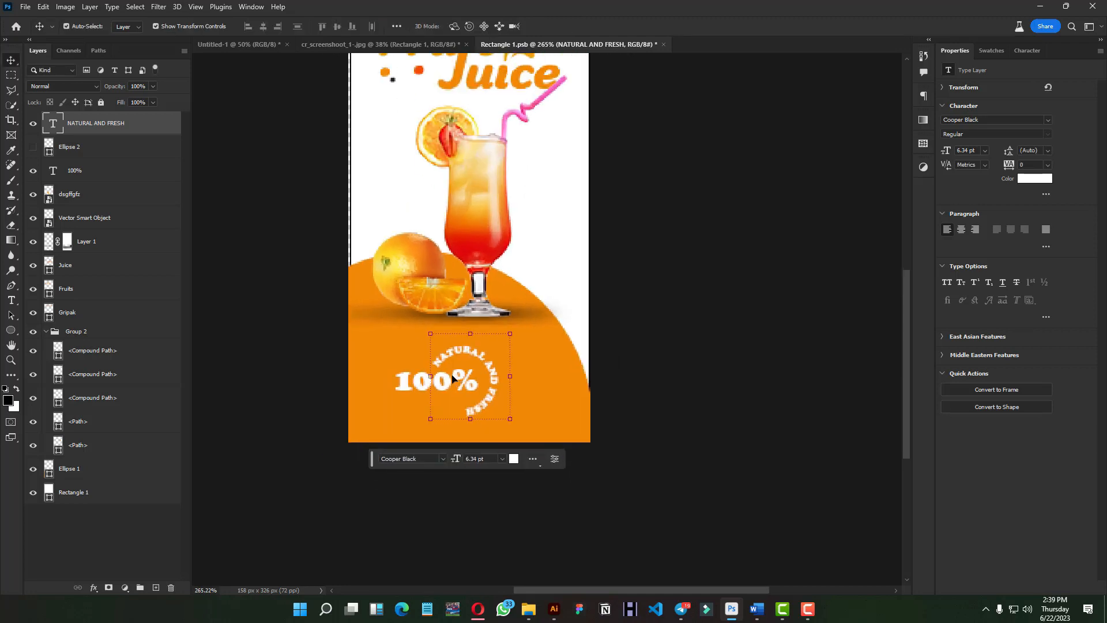
left_click(91, 179, "ctrl")
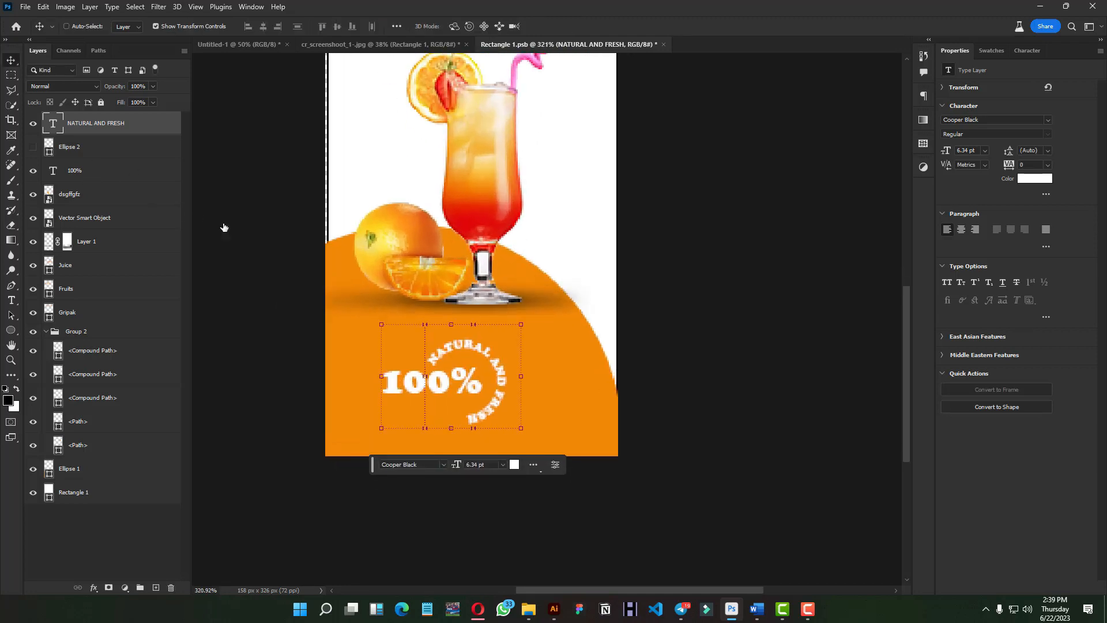
left_click_drag(468, 374, 487, 371)
scroll(487, 371, "down", 6)
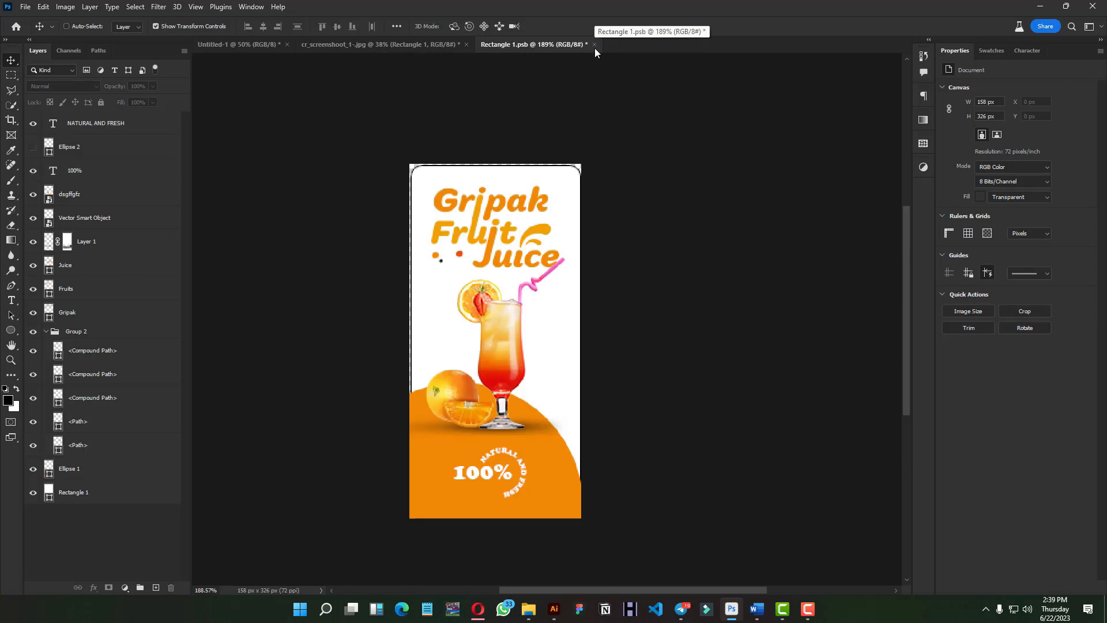
key("ctrl+s")
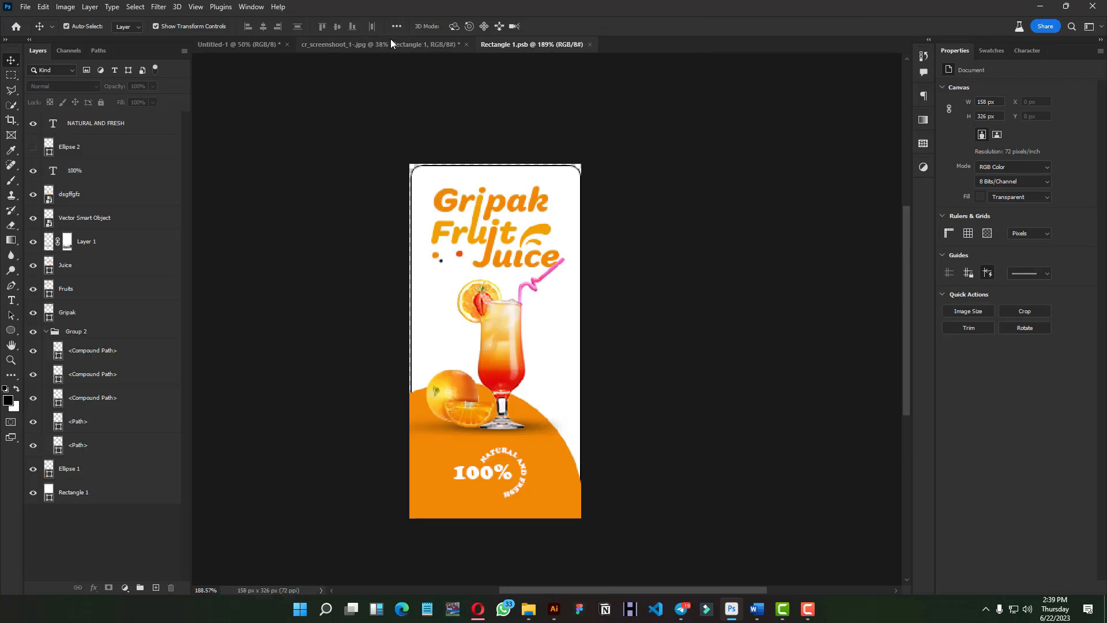
- Remove the black stroke from the label's base rectangle, and save and close the label file
left_click(367, 44)
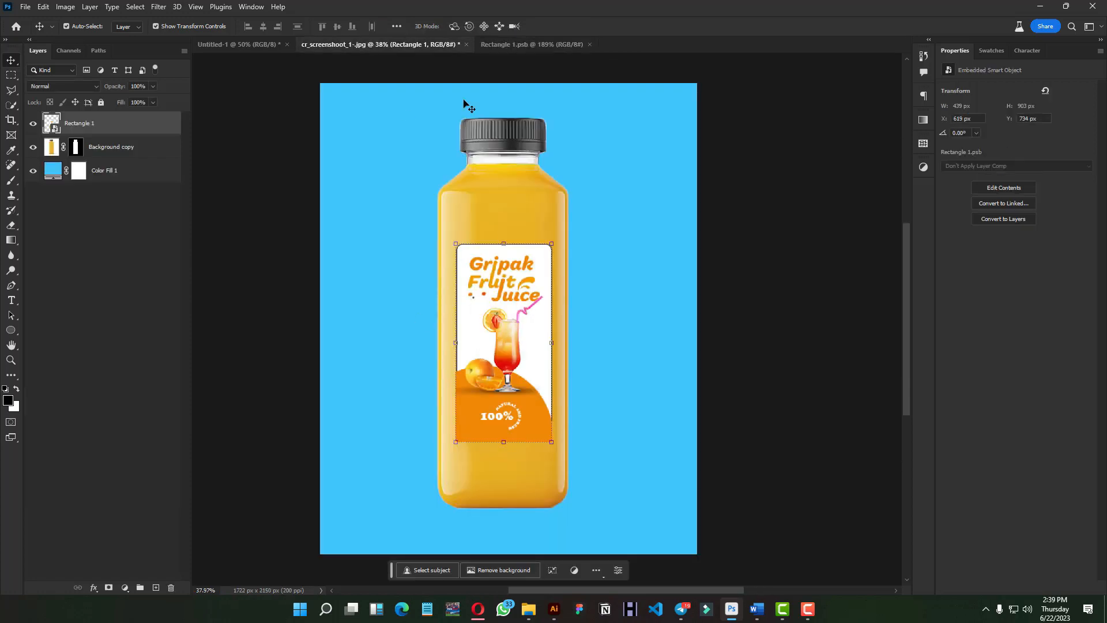
left_click(503, 44)
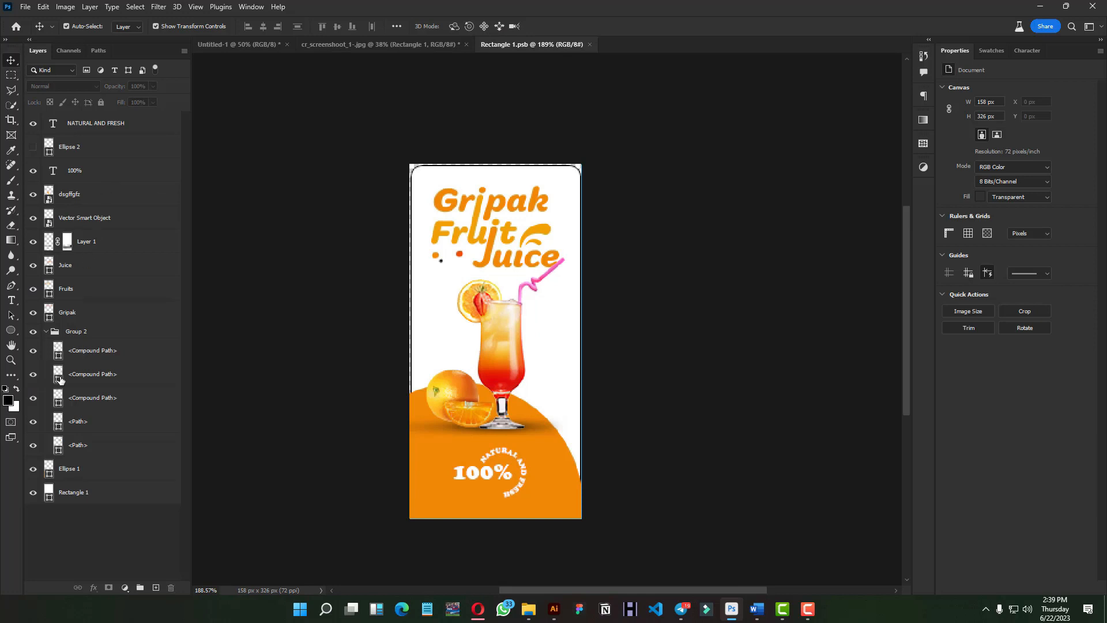
left_click(72, 496)
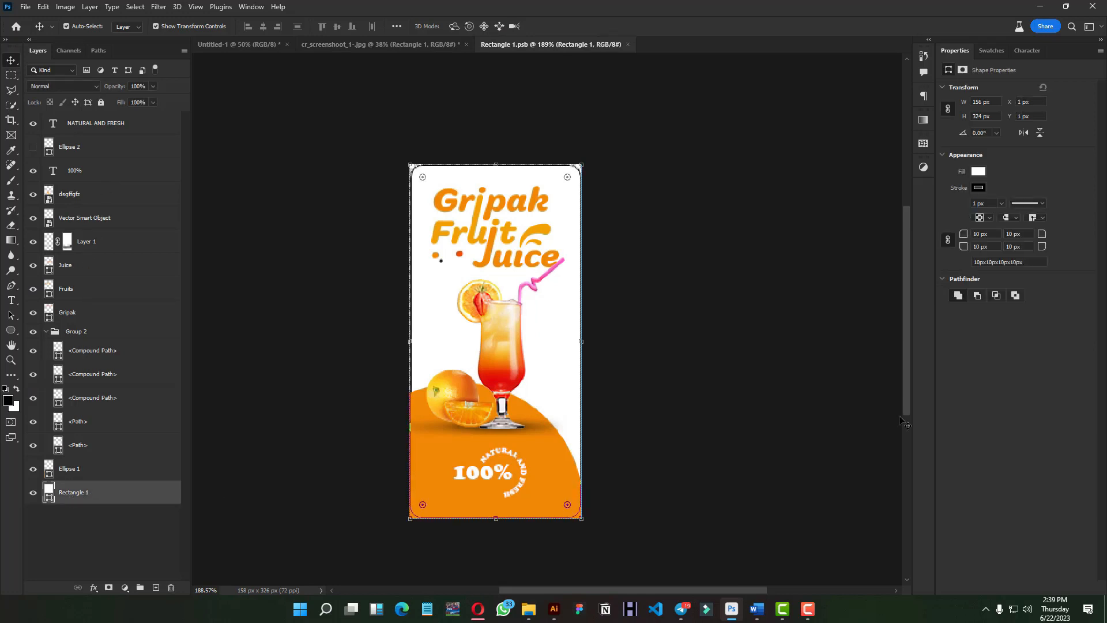
left_click(980, 188)
left_click(952, 210)
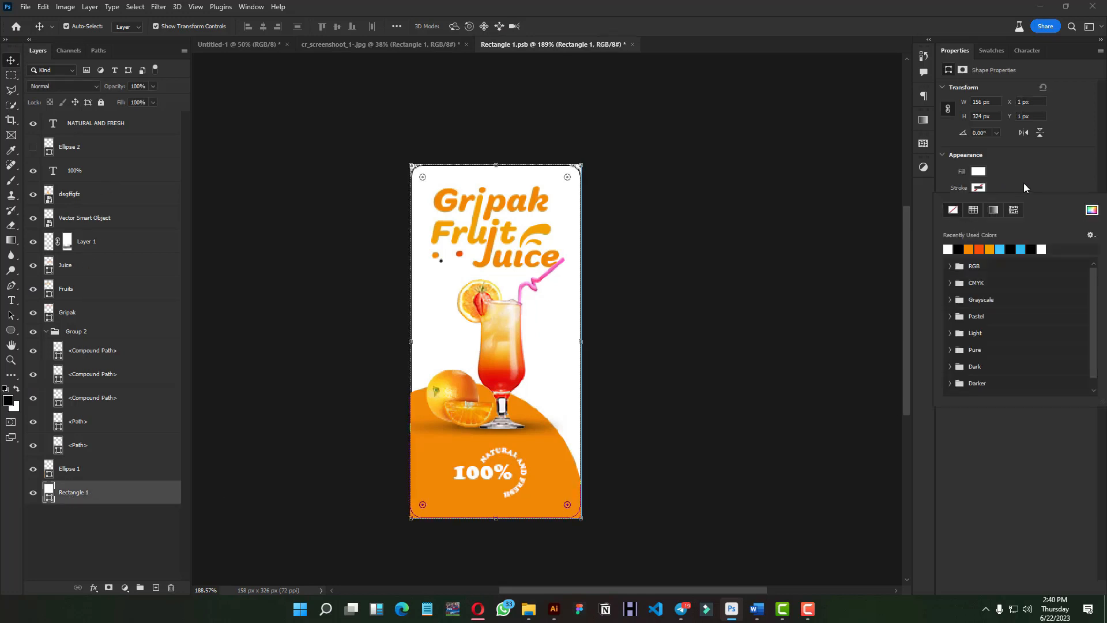
left_click(632, 45)
left_click(498, 227)
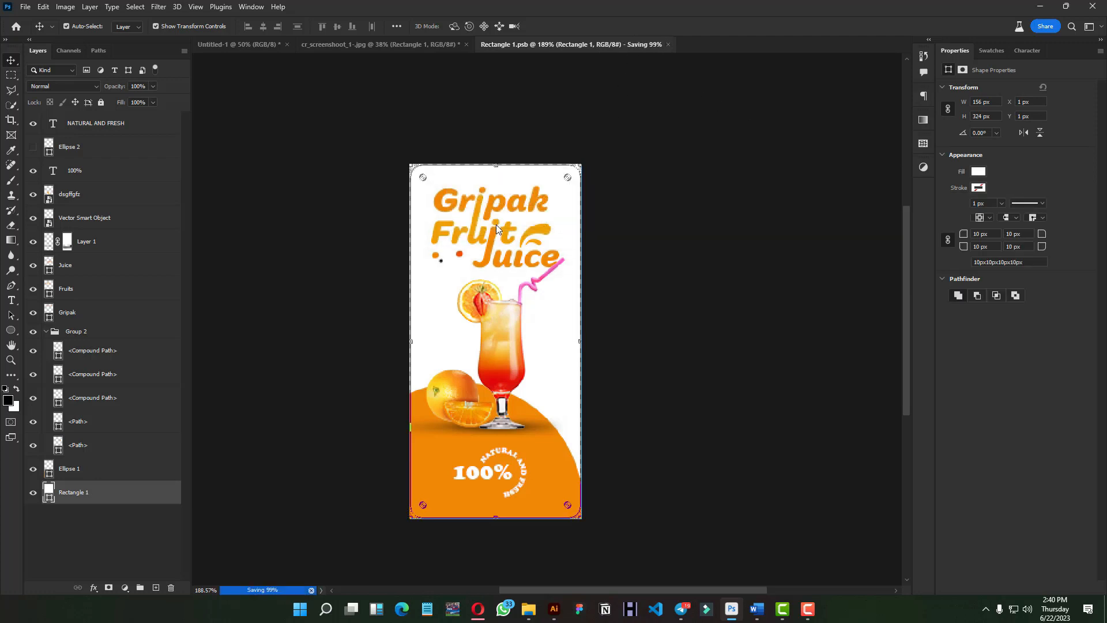
left_click(728, 311)
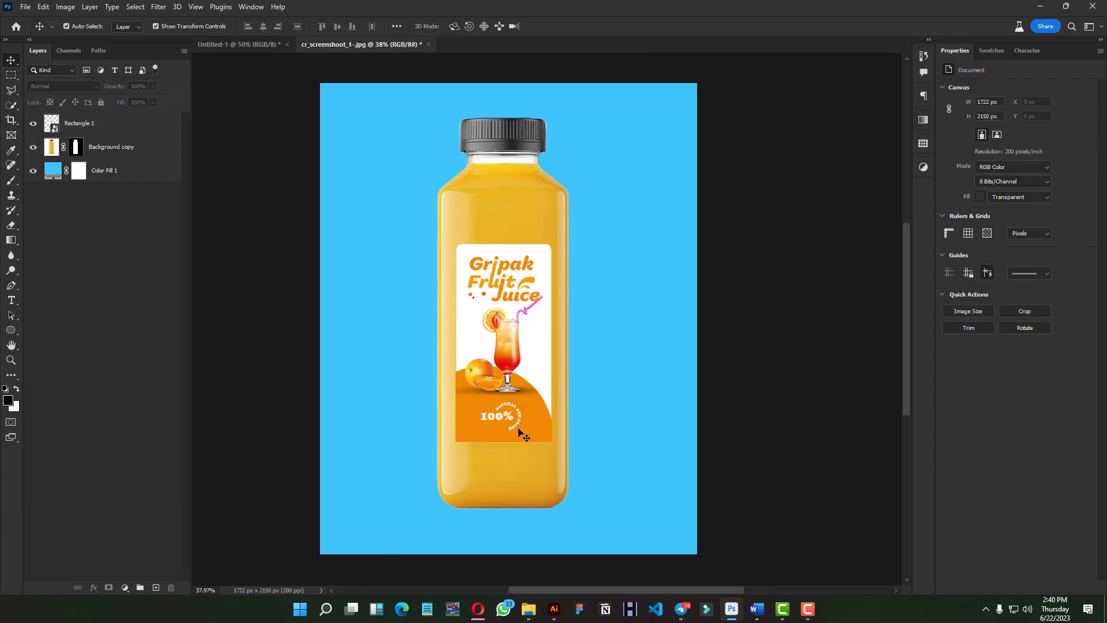
- Reopen the label's smart object, clip the large orange ellipse to the rounded base rectangle, and save and close the label file
double_click(56, 131)
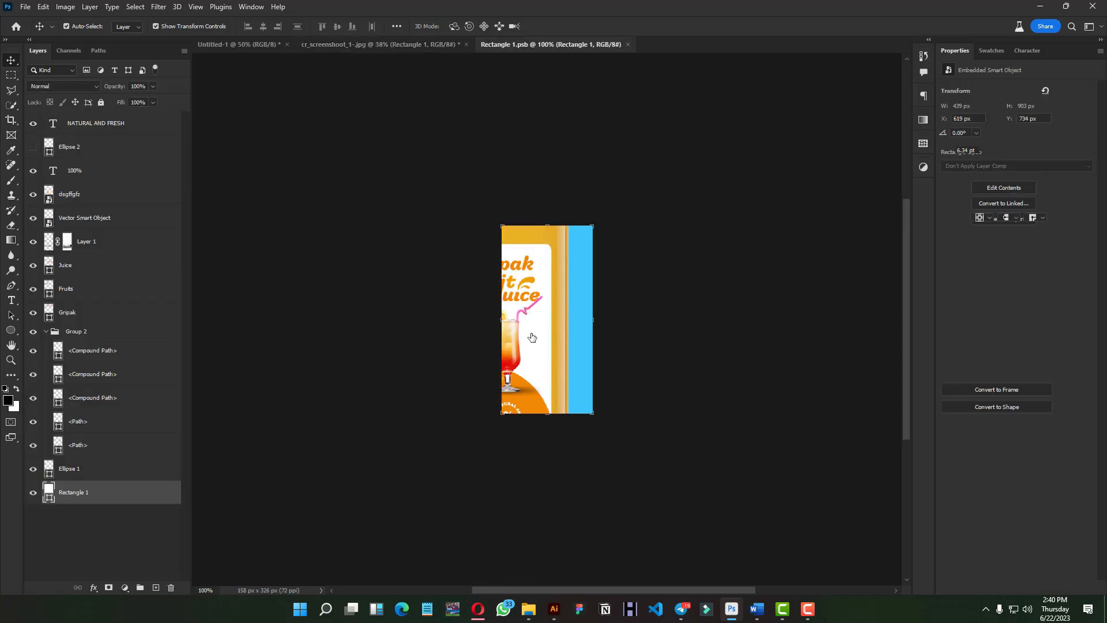
left_click(69, 489)
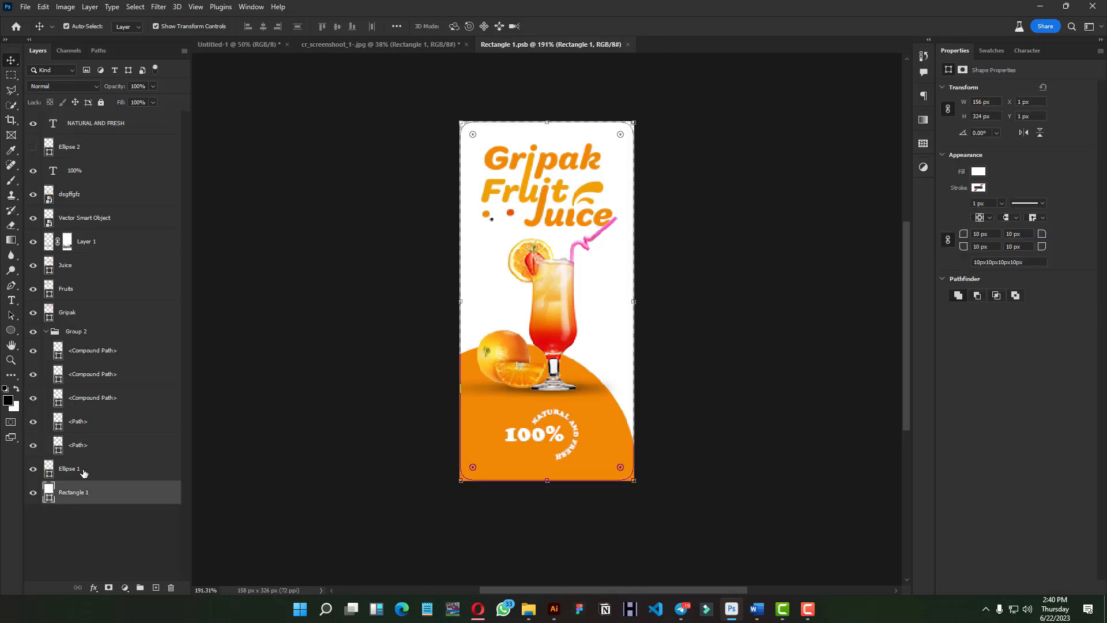
left_click(83, 472)
left_click(96, 124, "shift")
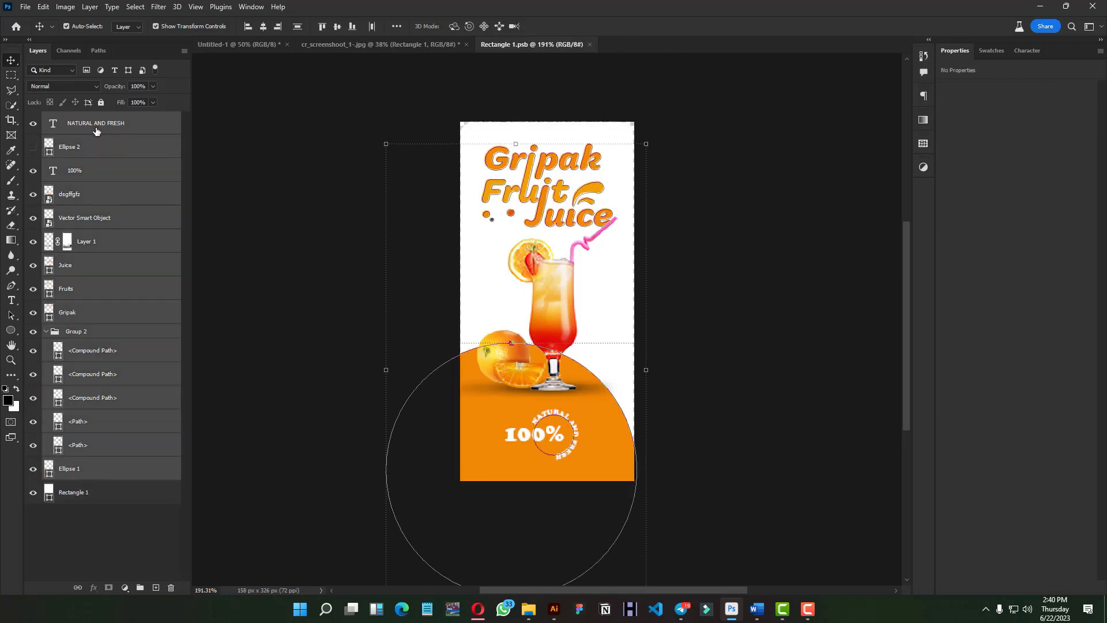
left_click(47, 332)
left_click(107, 348)
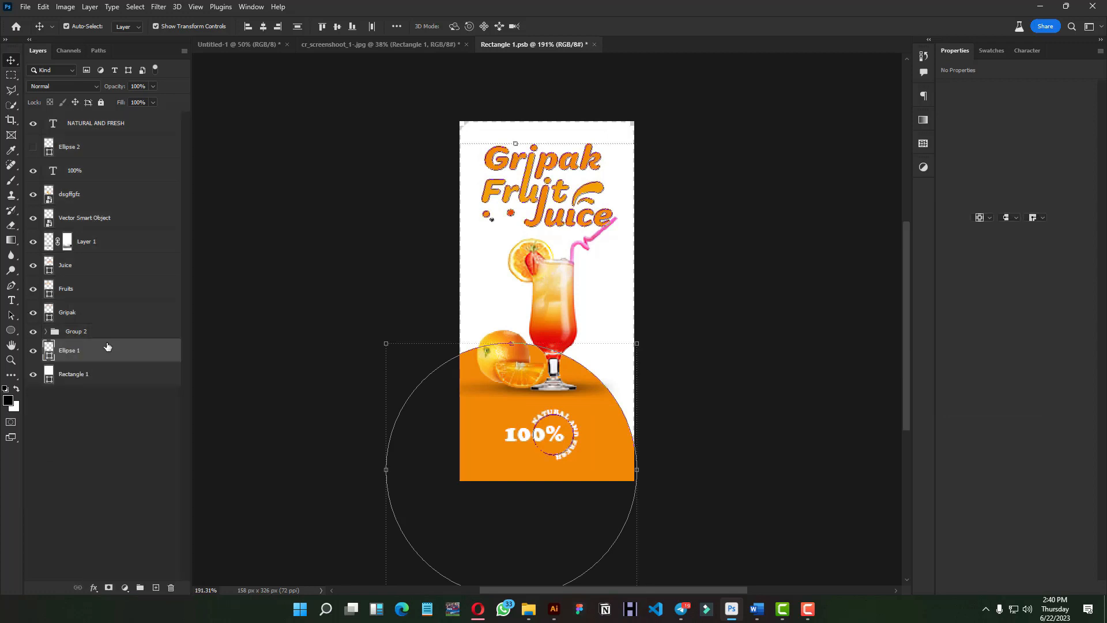
right_click(108, 348)
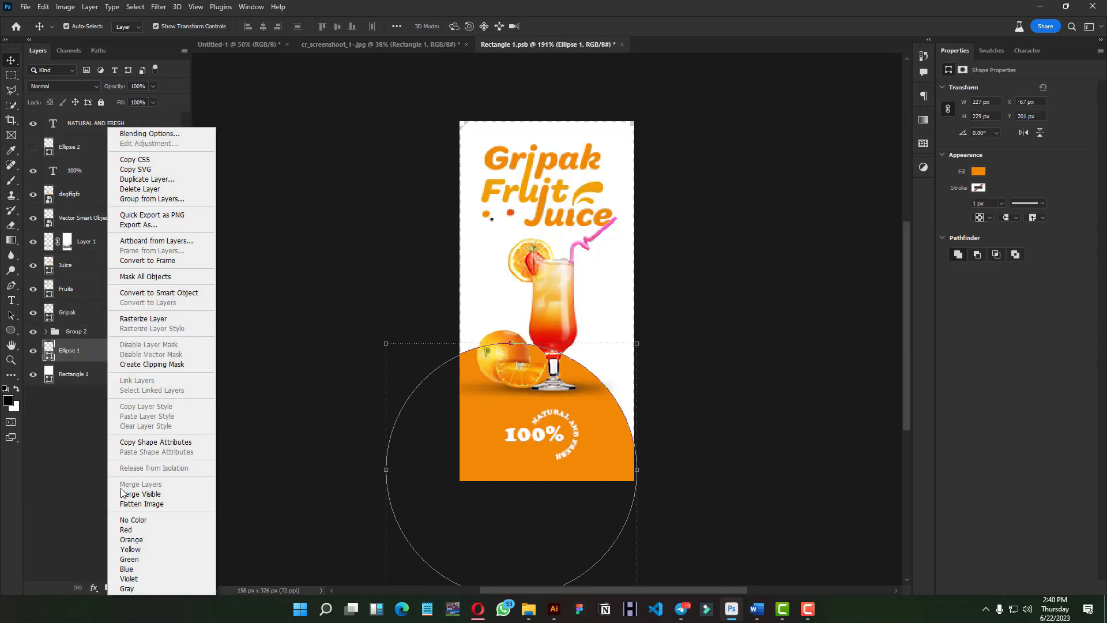
left_click(144, 363)
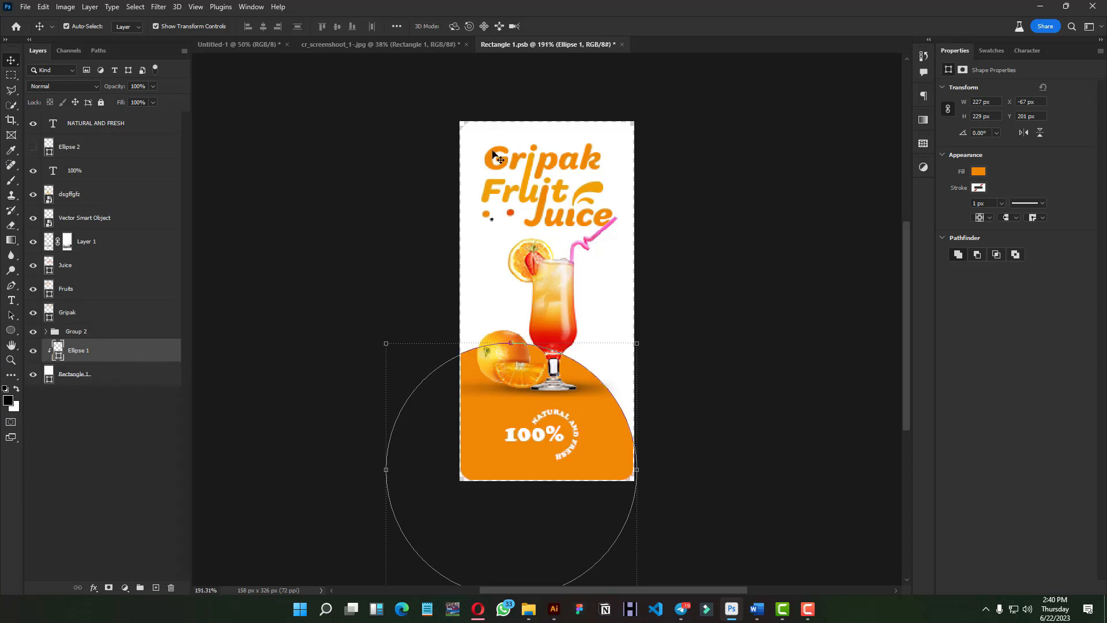
left_click(622, 43)
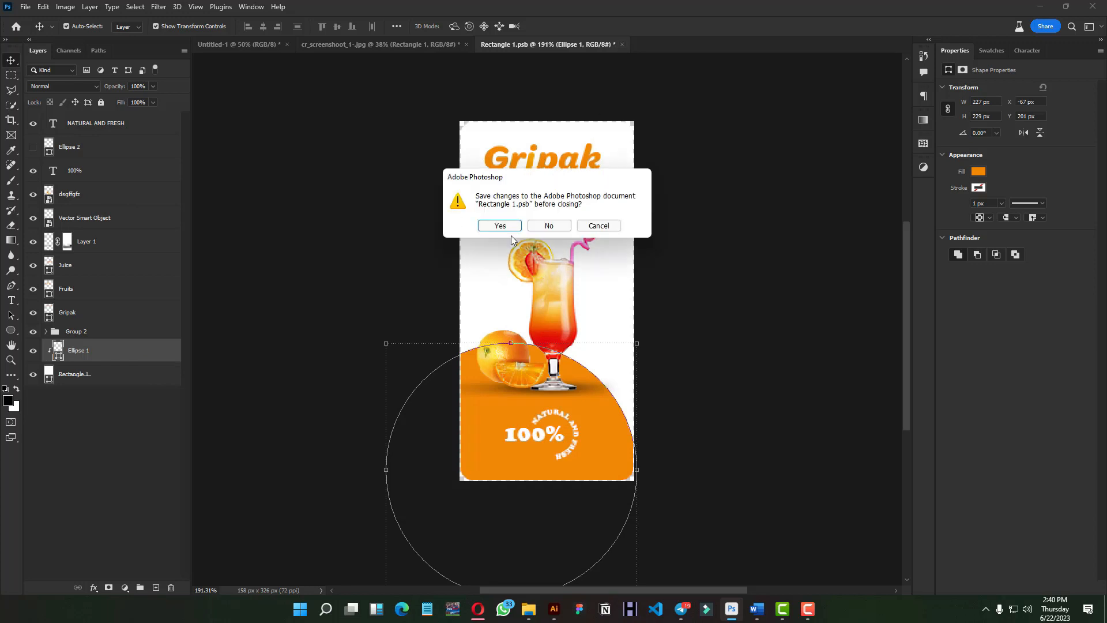
left_click(496, 227)
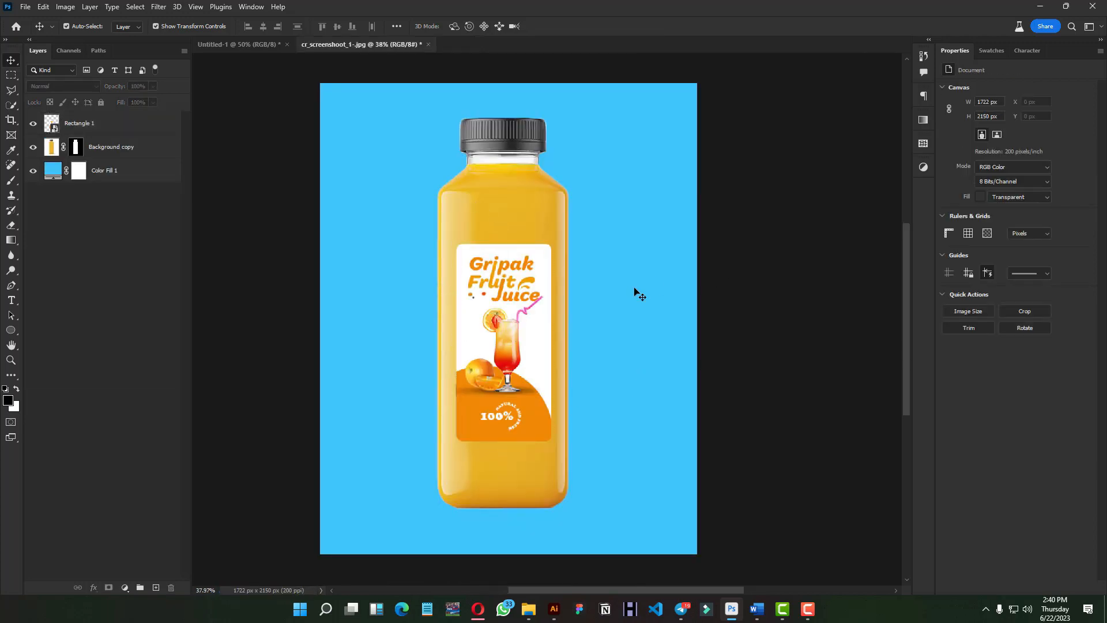
left_click_drag(492, 263, 477, 265)
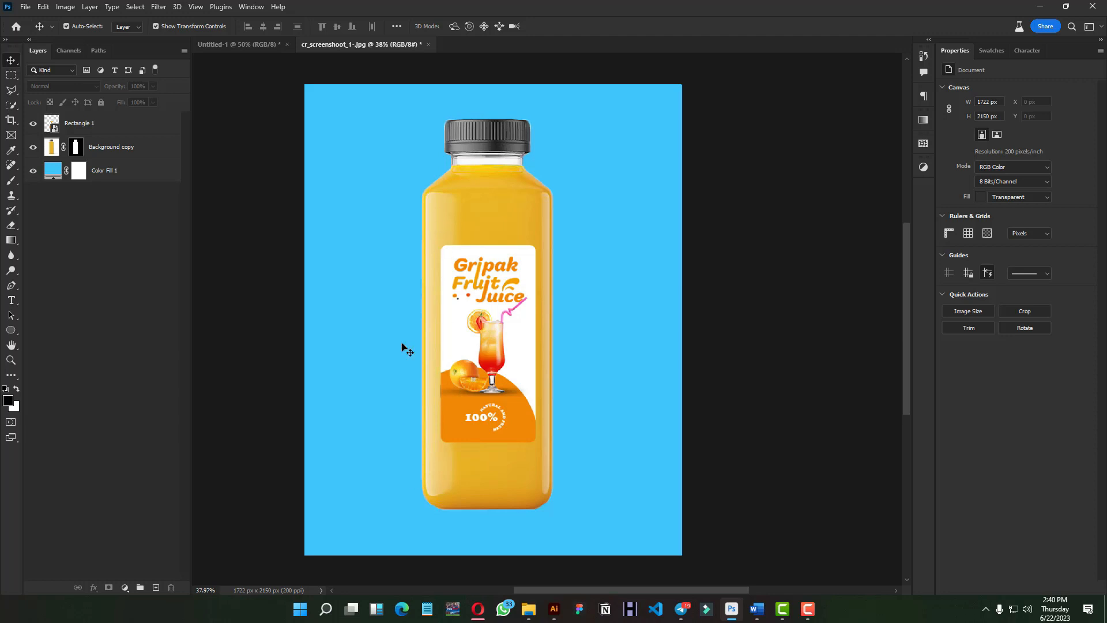
left_click(12, 74)
left_click_drag(395, 173, 462, 523)
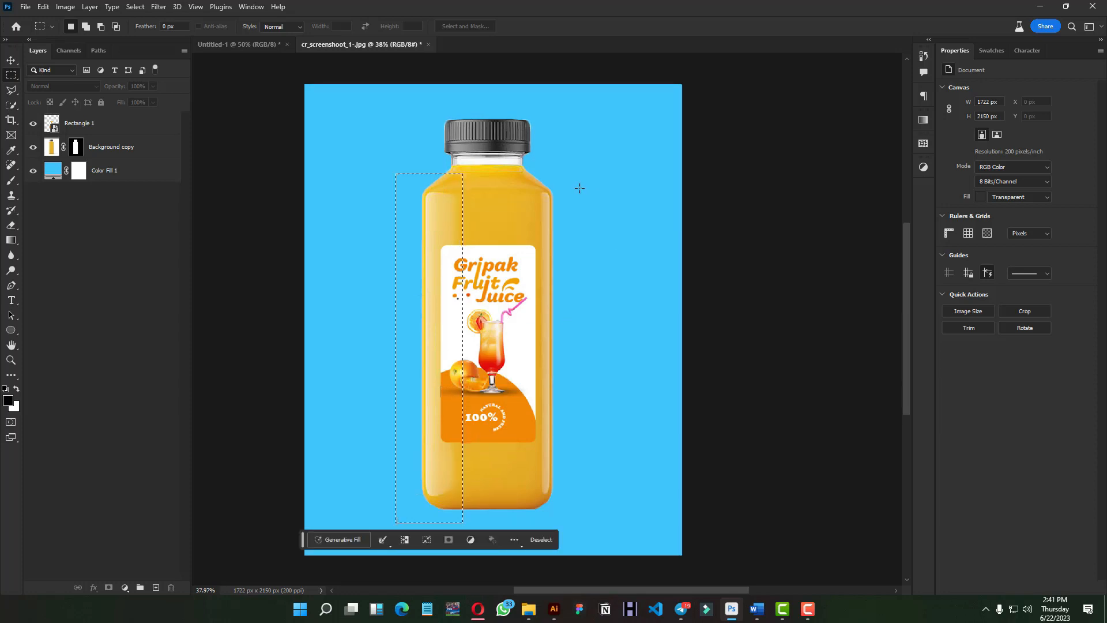
key("shift")
left_click_drag(587, 169, 536, 511)
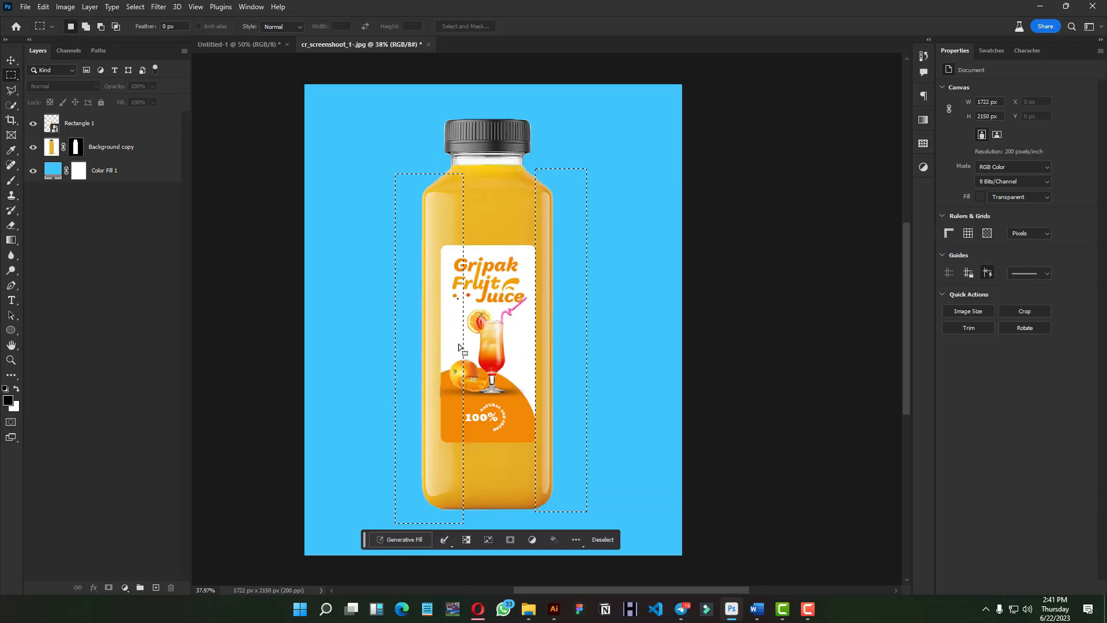
key("ctrl+d")
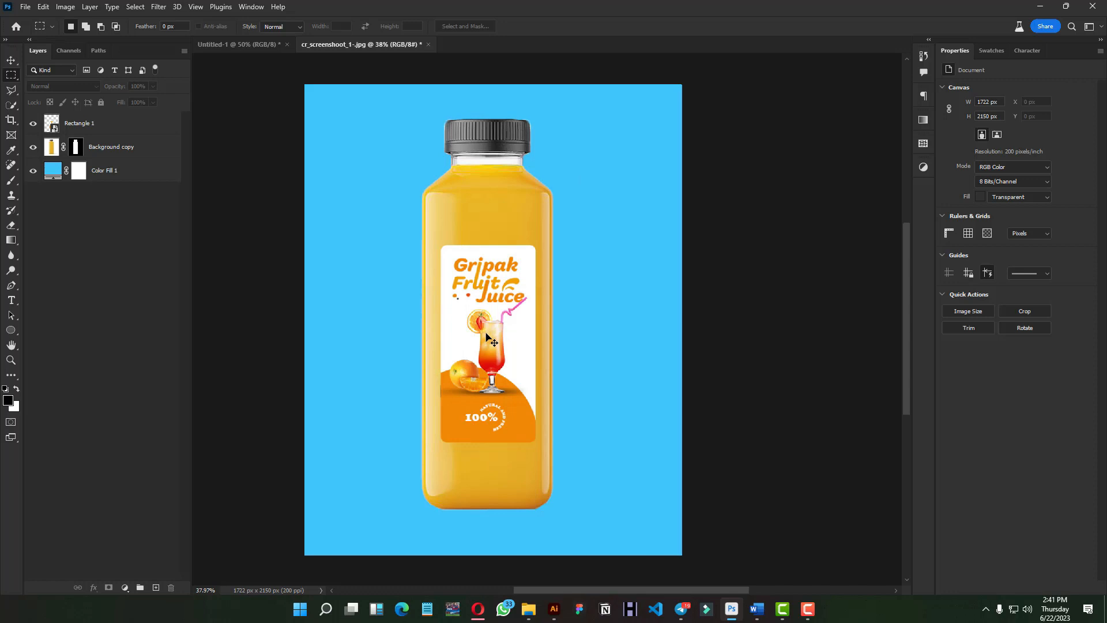
left_click_drag(489, 313, 497, 313)
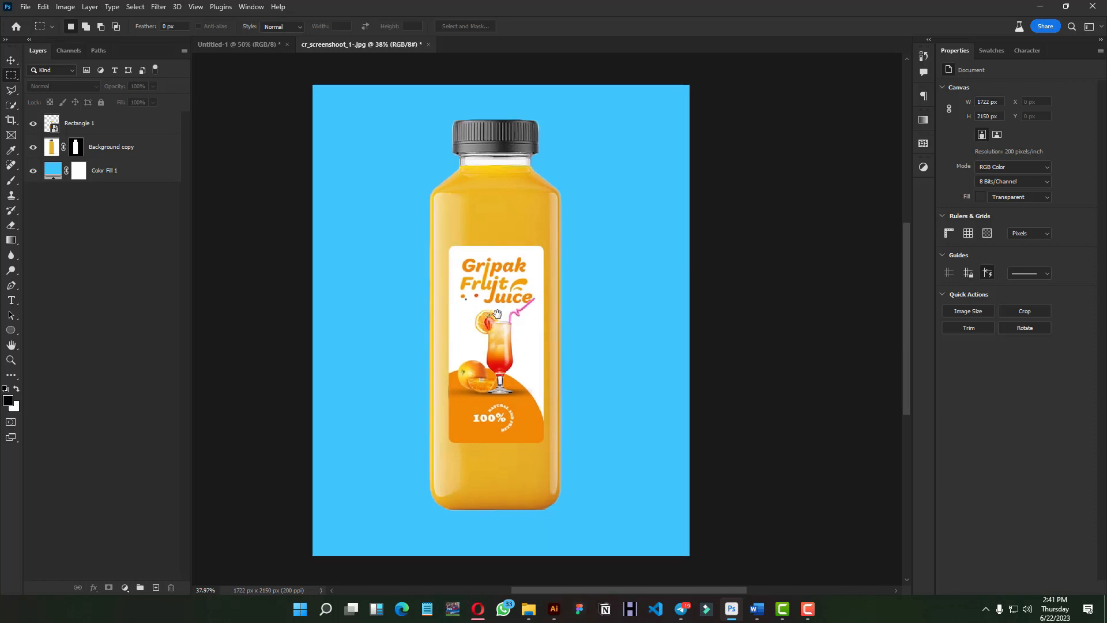
- Add a Levels adjustment above the label with the white input level at 232, and invert its mask to black
left_click(122, 588)
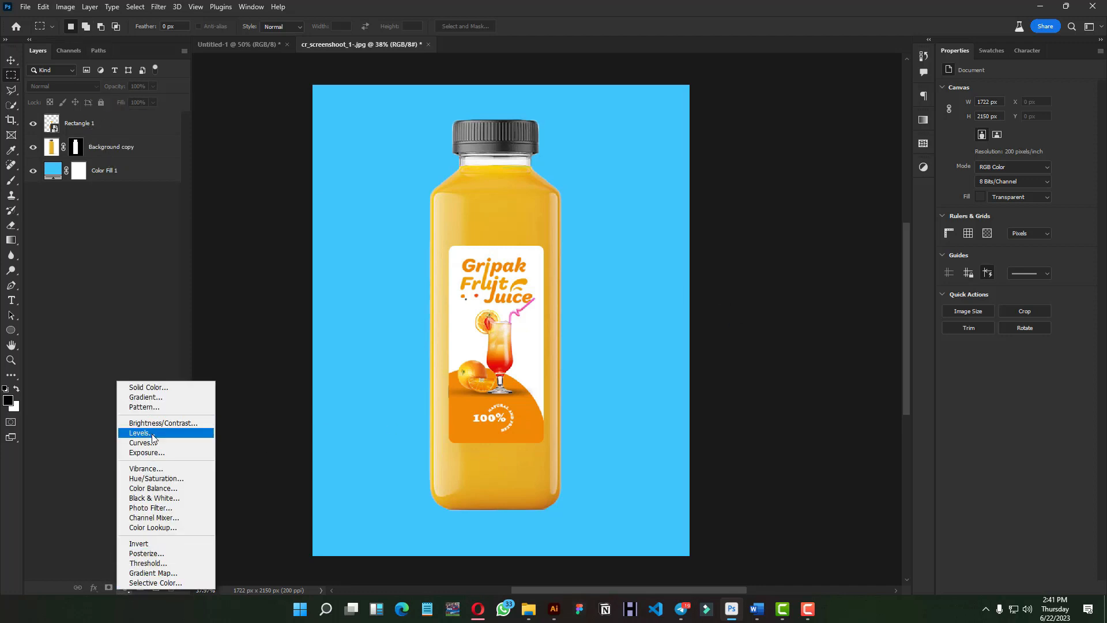
left_click(153, 438)
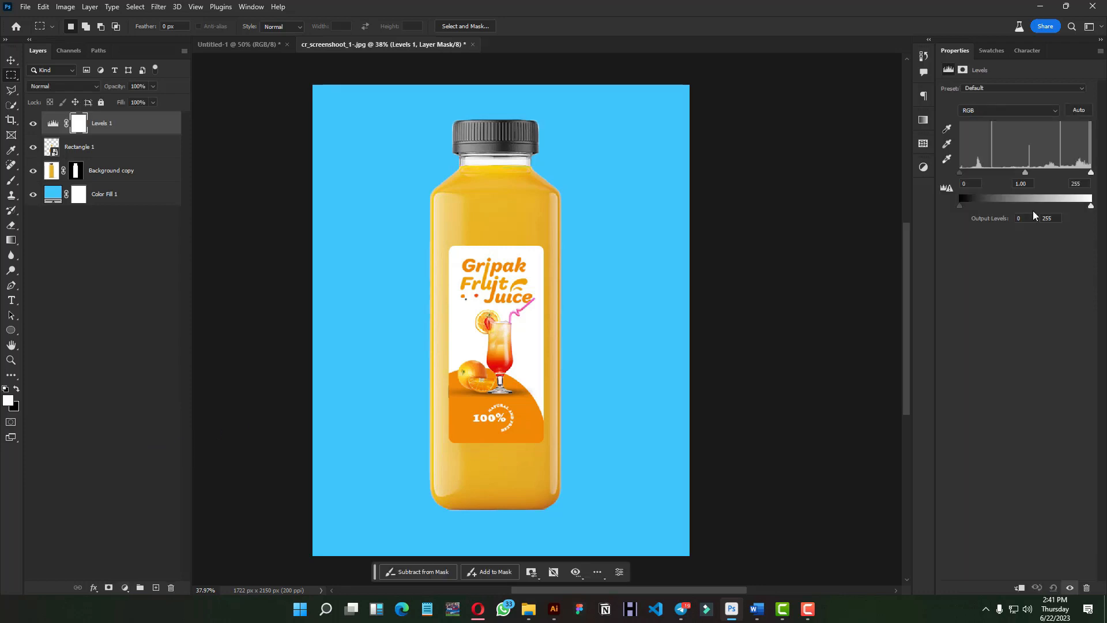
mouse_move(961, 172)
left_mouse_down()
mouse_move(973, 174)
mouse_move(949, 174)
left_mouse_up()
left_click_drag(1083, 210, 1080, 172)
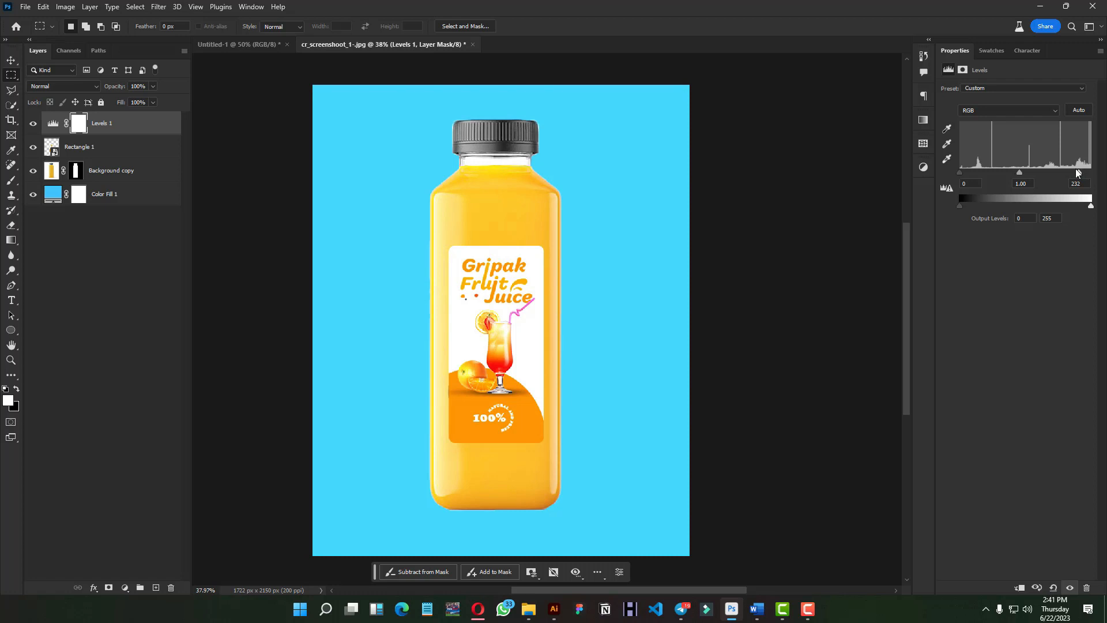
left_click(78, 125)
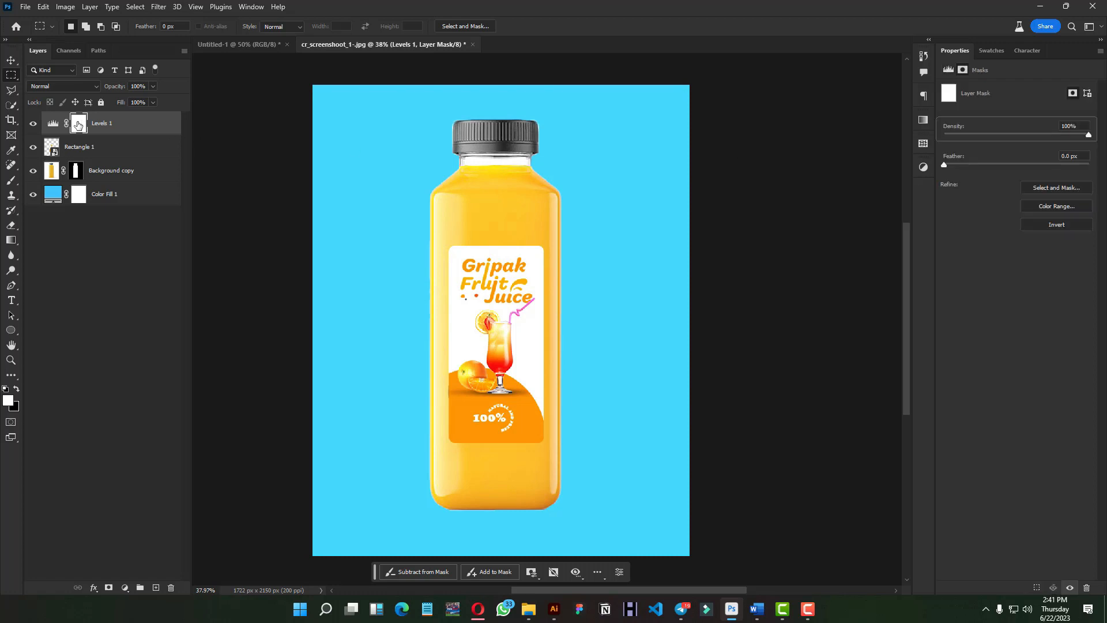
key("ctrl+i")
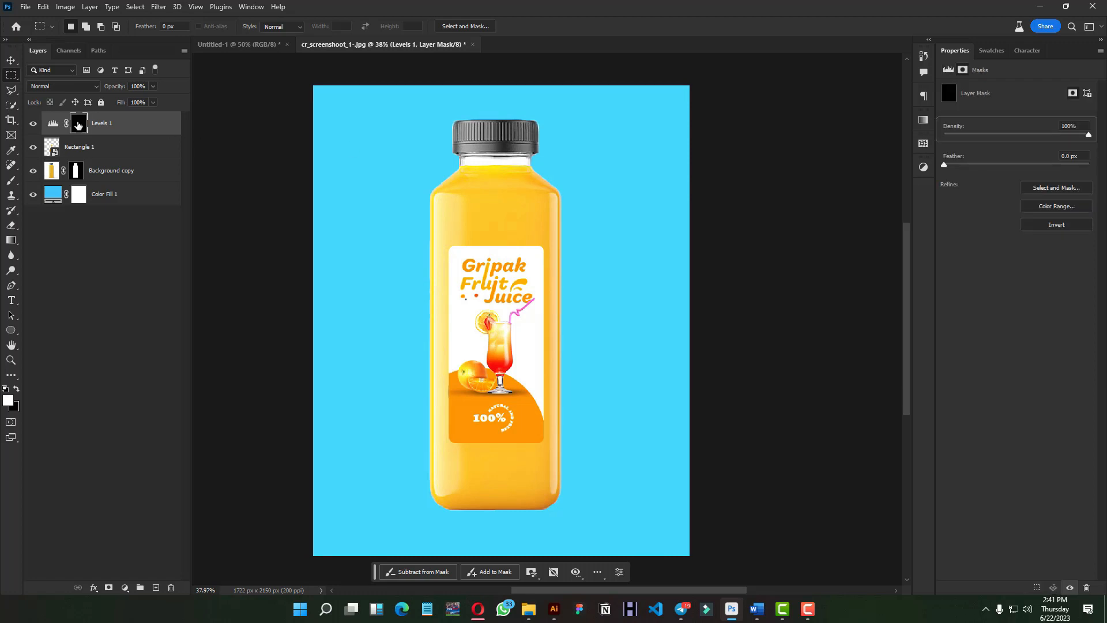
- Paint white at 20% brush opacity down the left side of the Levels mask, and clip the adjustment to the label layer
key("b")
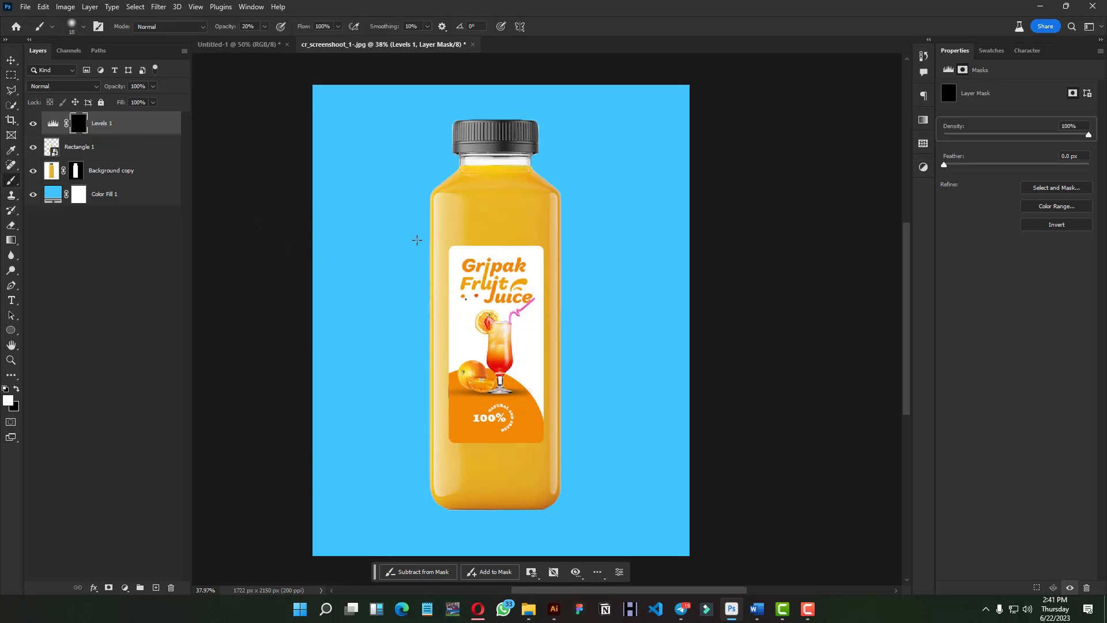
left_click_drag(444, 249, 524, 266)
mouse_move(398, 265)
left_mouse_down()
mouse_move(390, 361)
mouse_move(401, 501)
mouse_move(401, 218)
mouse_move(413, 462)
mouse_move(398, 234)
mouse_move(389, 338)
mouse_move(403, 474)
mouse_move(395, 179)
mouse_move(420, 297)
mouse_move(415, 235)
mouse_move(408, 487)
mouse_move(410, 193)
mouse_move(401, 470)
mouse_move(398, 203)
mouse_move(395, 472)
mouse_move(409, 469)
left_mouse_up()
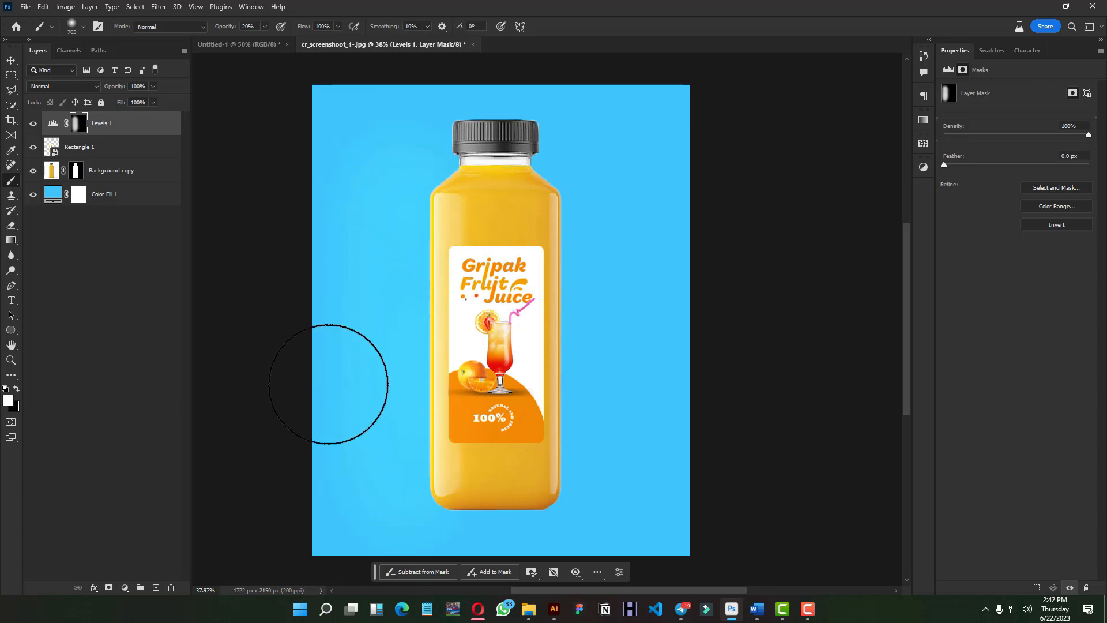
right_click(114, 123)
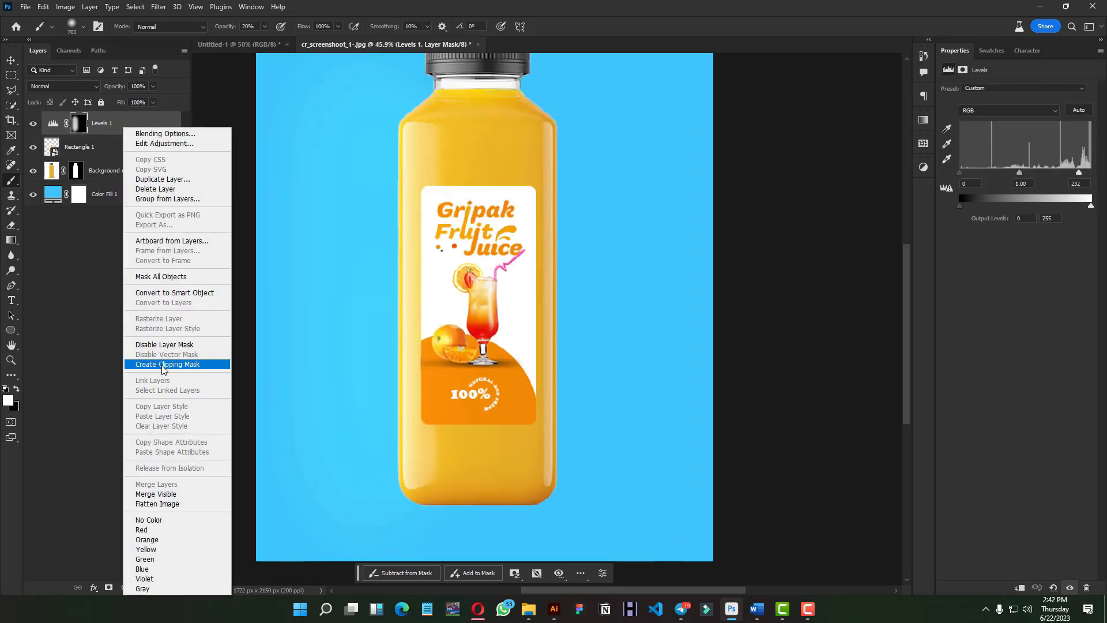
left_click(162, 364)
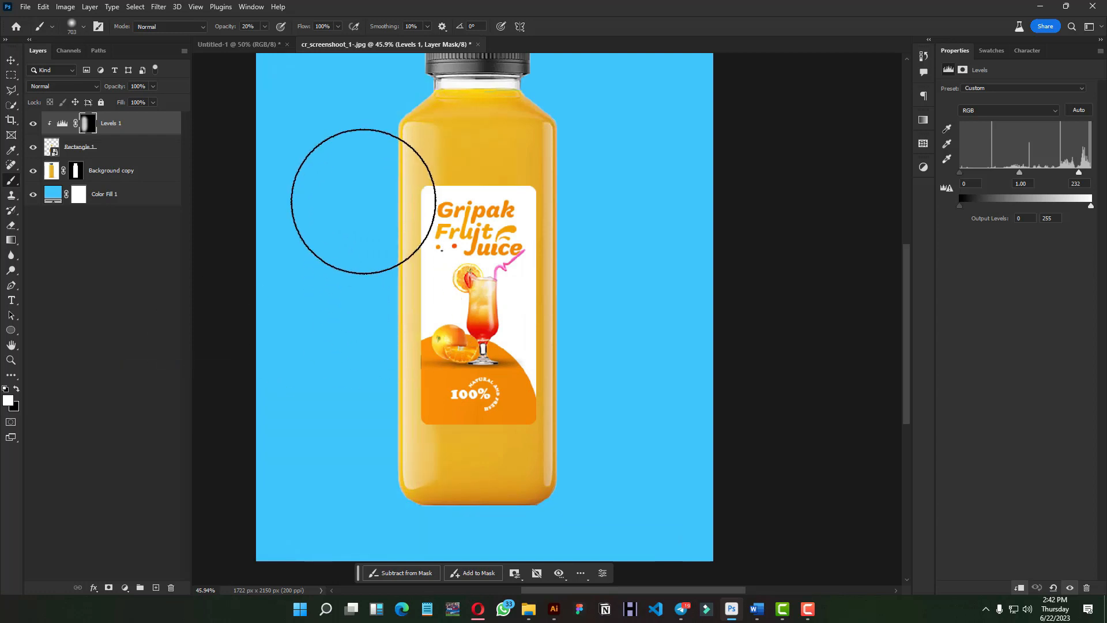
- Brush white at 20% opacity on the clipped Levels mask along the label's left and right edges to add highlights
mouse_move(381, 208)
left_mouse_down()
mouse_move(298, 215)
mouse_move(314, 219)
left_mouse_up()
left_click_drag(413, 182, 419, 438)
mouse_move(413, 163)
left_mouse_down()
mouse_move(422, 421)
mouse_move(411, 134)
mouse_move(410, 446)
mouse_move(422, 168)
mouse_move(431, 413)
mouse_move(442, 376)
mouse_move(426, 419)
mouse_move(429, 180)
mouse_move(442, 491)
left_mouse_up()
mouse_move(536, 188)
left_mouse_down()
mouse_move(535, 442)
mouse_move(529, 182)
mouse_move(533, 372)
mouse_move(542, 149)
mouse_move(547, 412)
mouse_move(532, 156)
mouse_move(547, 517)
mouse_move(554, 116)
mouse_move(539, 469)
mouse_move(528, 130)
mouse_move(546, 478)
mouse_move(546, 149)
mouse_move(538, 211)
left_mouse_up()
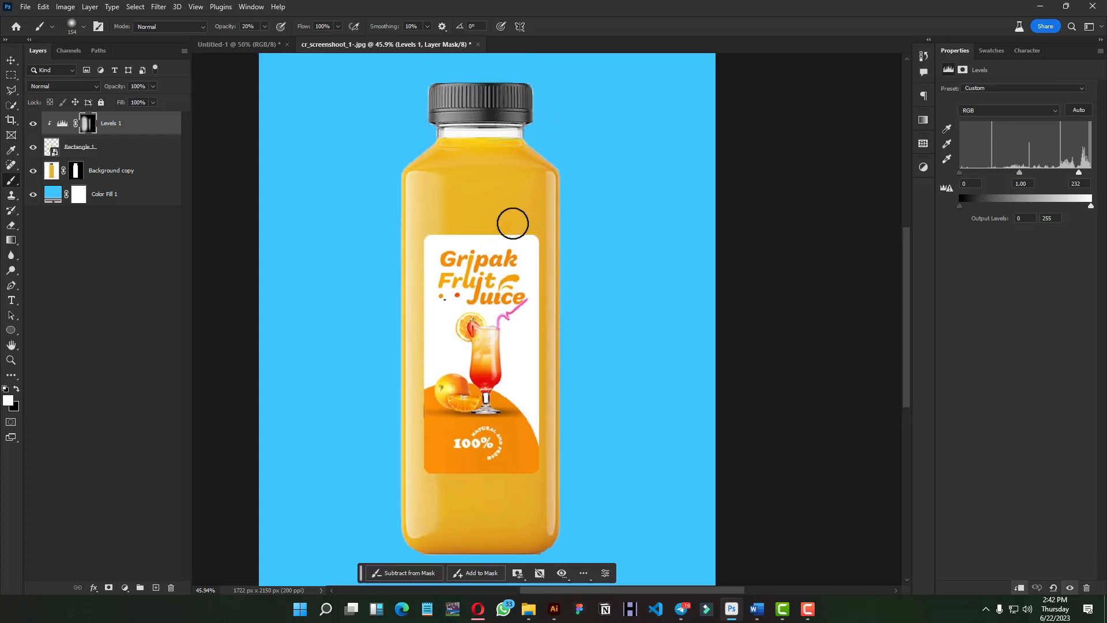
- Add a Bevel & Emboss effect to the label smart-object layer and set its style to Outer Bevel
left_click(96, 150)
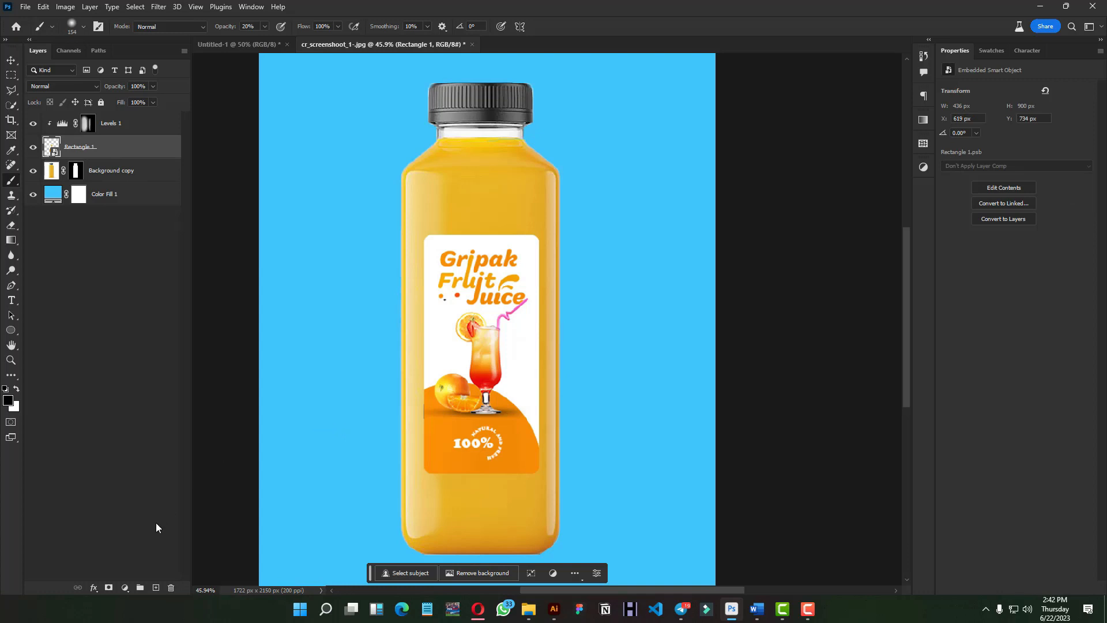
left_click(96, 587)
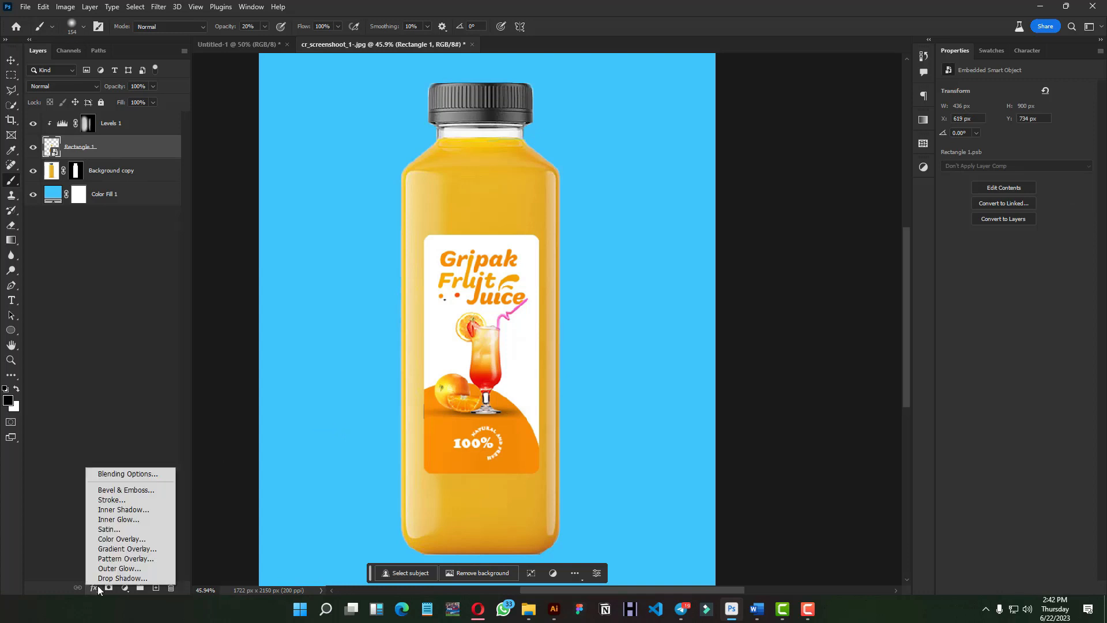
left_click(119, 487)
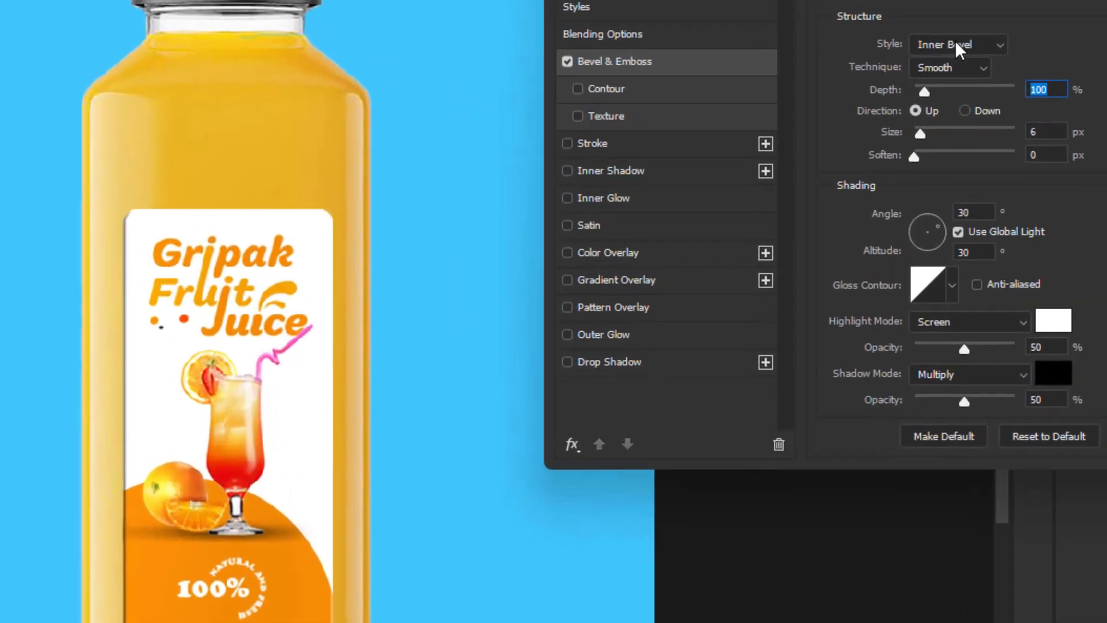
left_click(883, 144)
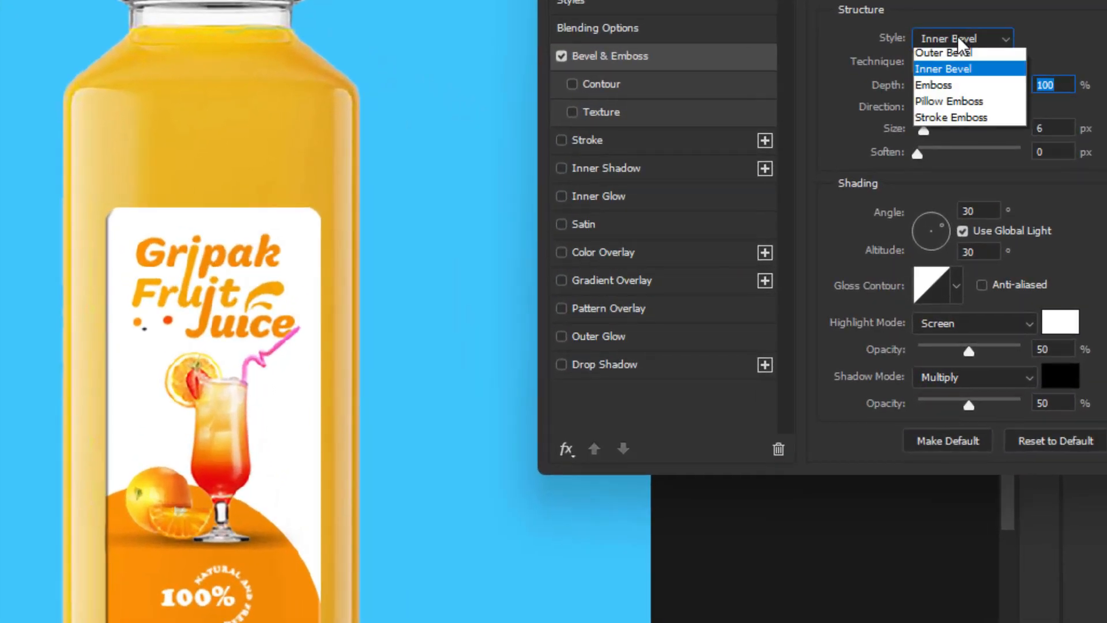
left_click(954, 57)
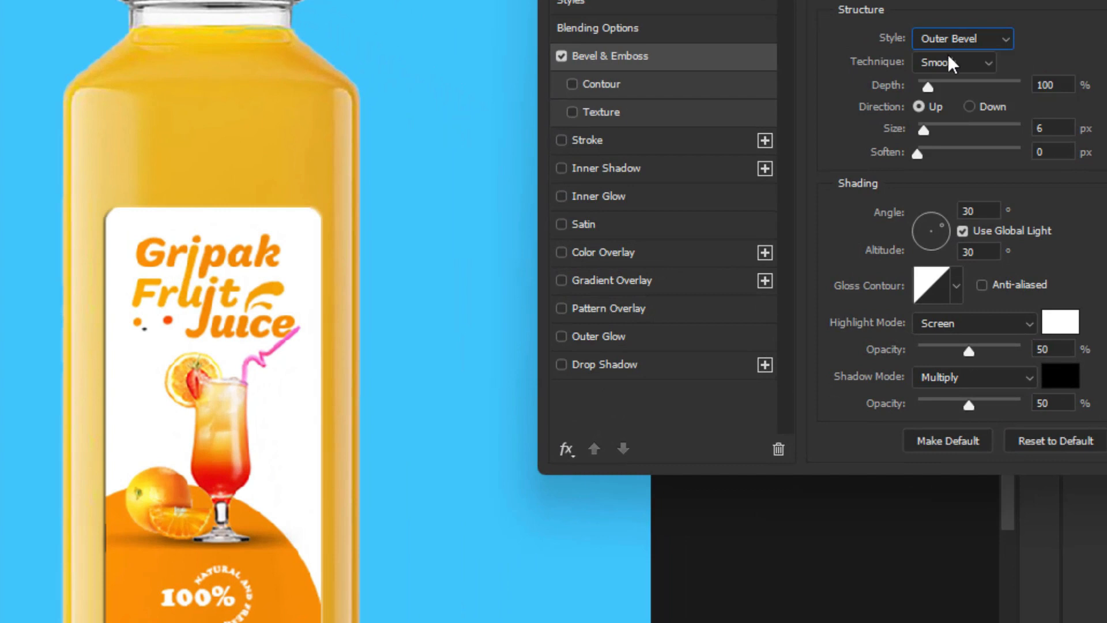
- Sample the bevel's shadow color from the label's orange ellipse and shift it to a slightly darker orange
left_click(1061, 376)
left_click(195, 543)
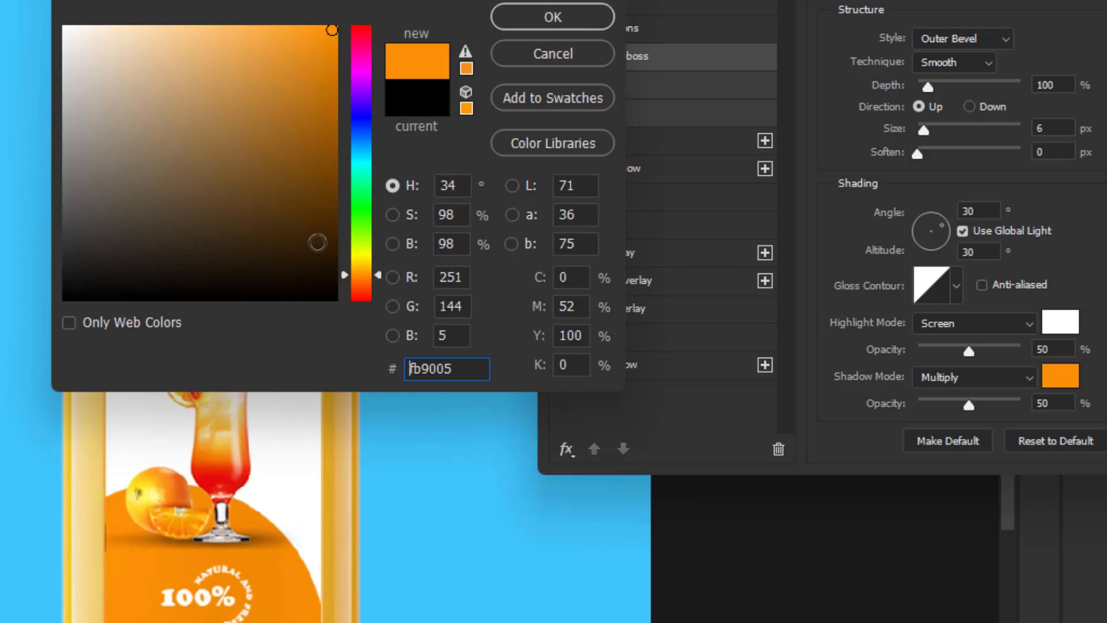
left_click(342, 74)
left_click_drag(342, 74, 341, 67)
left_click(553, 18)
- Set the bevel's highlight color to the pale yellow f2e5a5, sampled from the light left edge of the bottle
left_click(1060, 321)
left_click(109, 407)
left_click(131, 413)
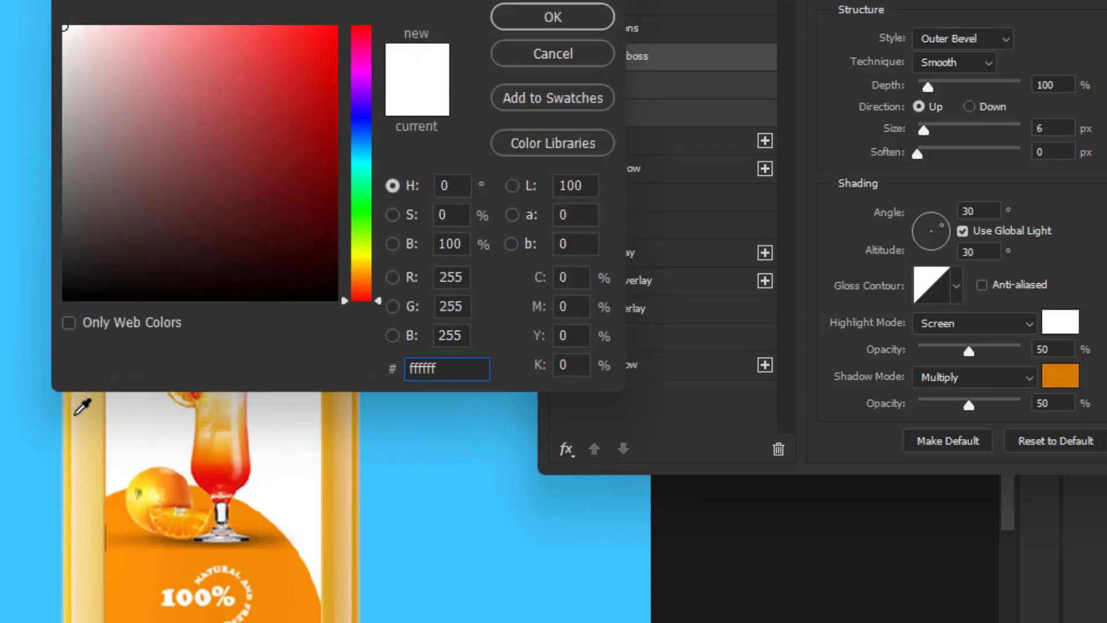
left_click(78, 411)
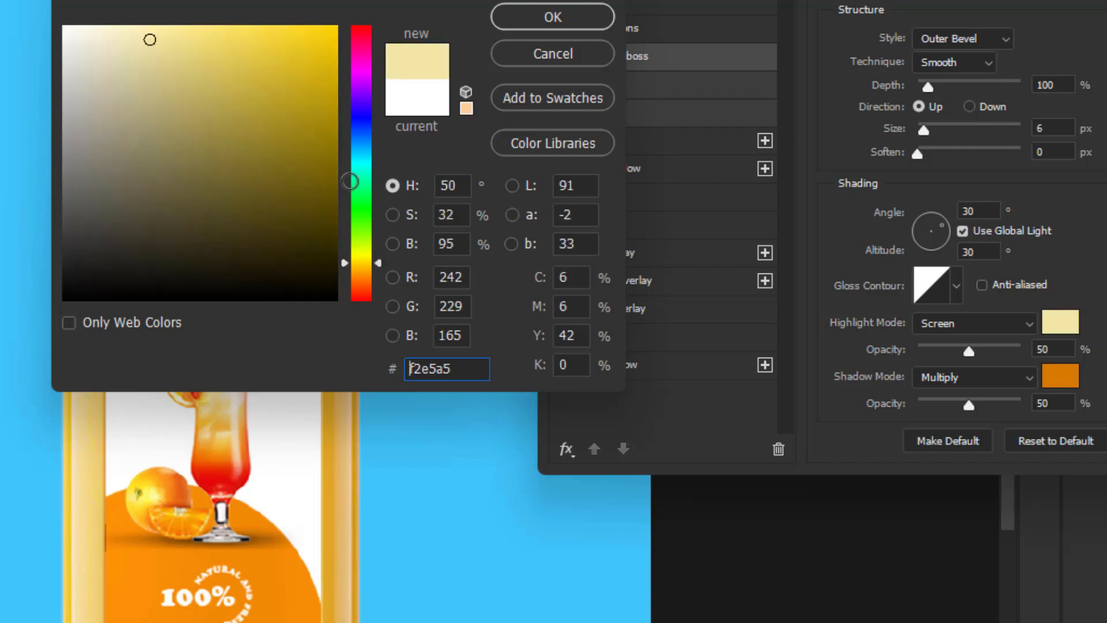
left_click(562, 23)
left_click(562, 28)
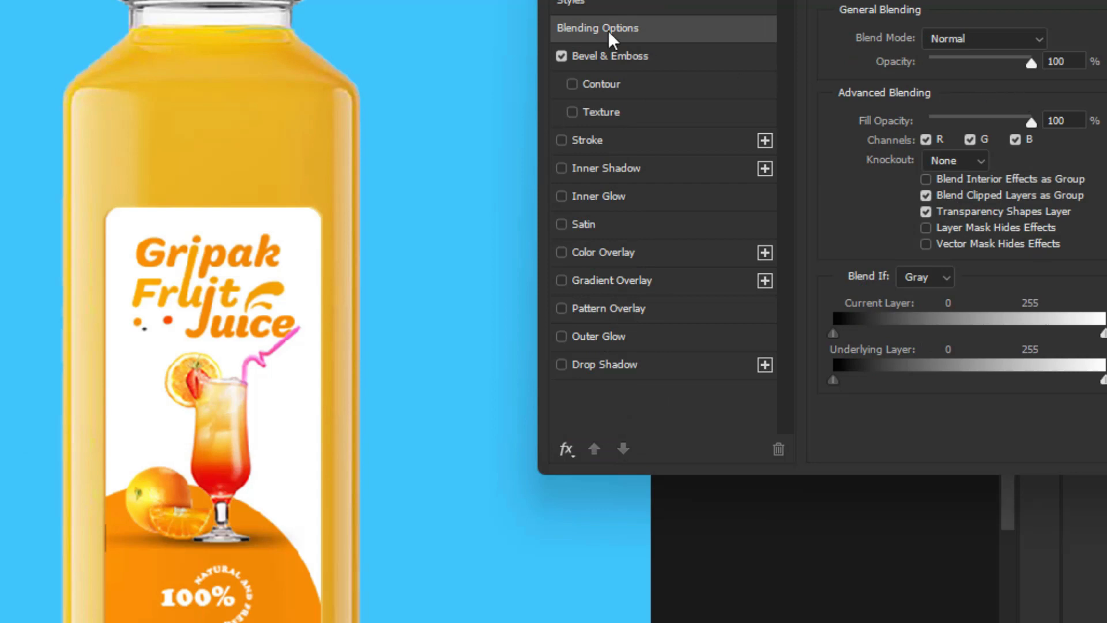
- Set the bevel size to 3 px and the lighting angle to 61°, apply the style, and collapse the label layer's effects list
left_click(611, 56)
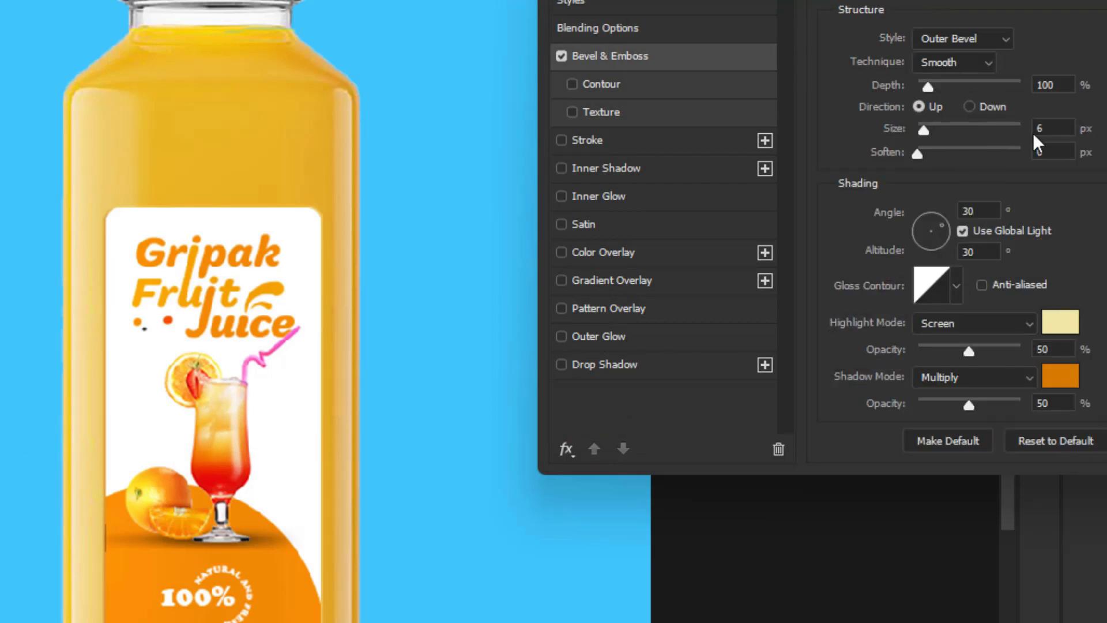
key("Up")
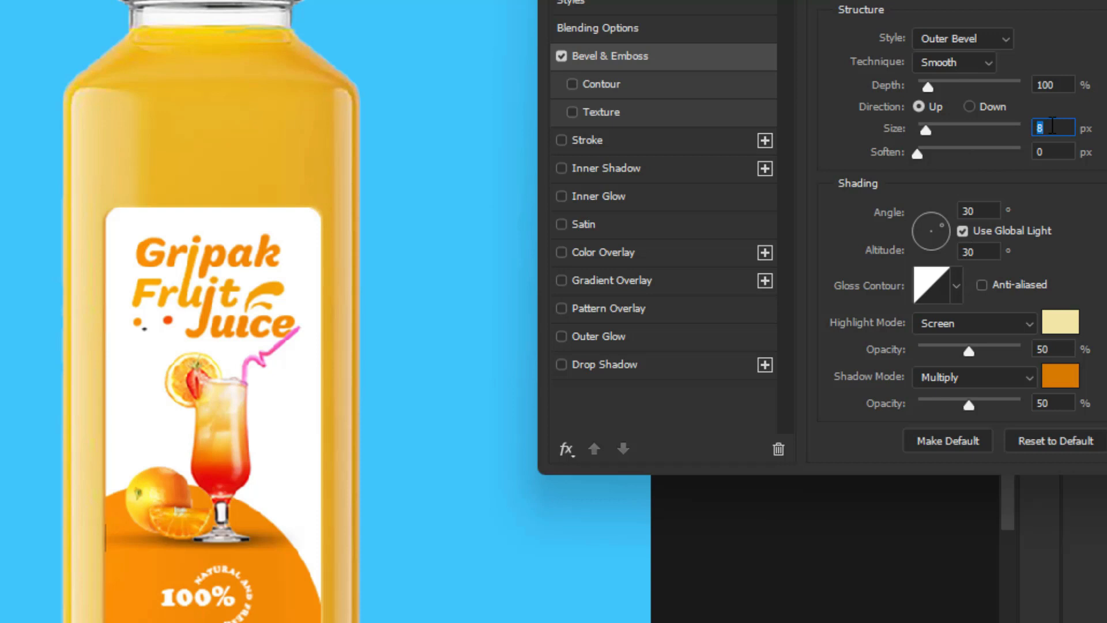
key("Down")
key("Down")
key("Down")
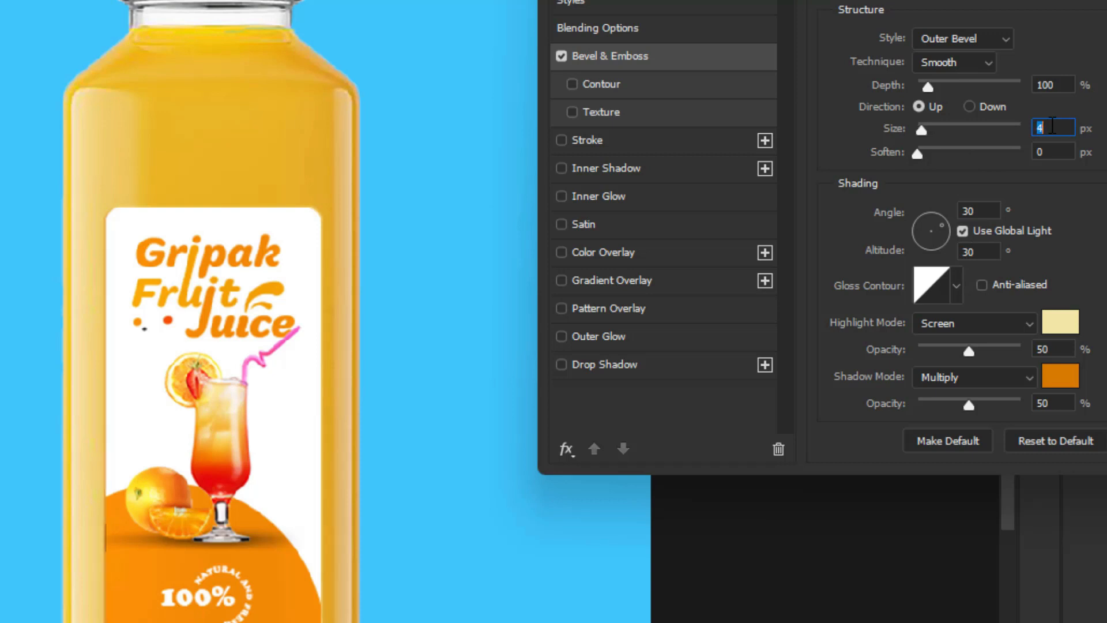
left_click(940, 218)
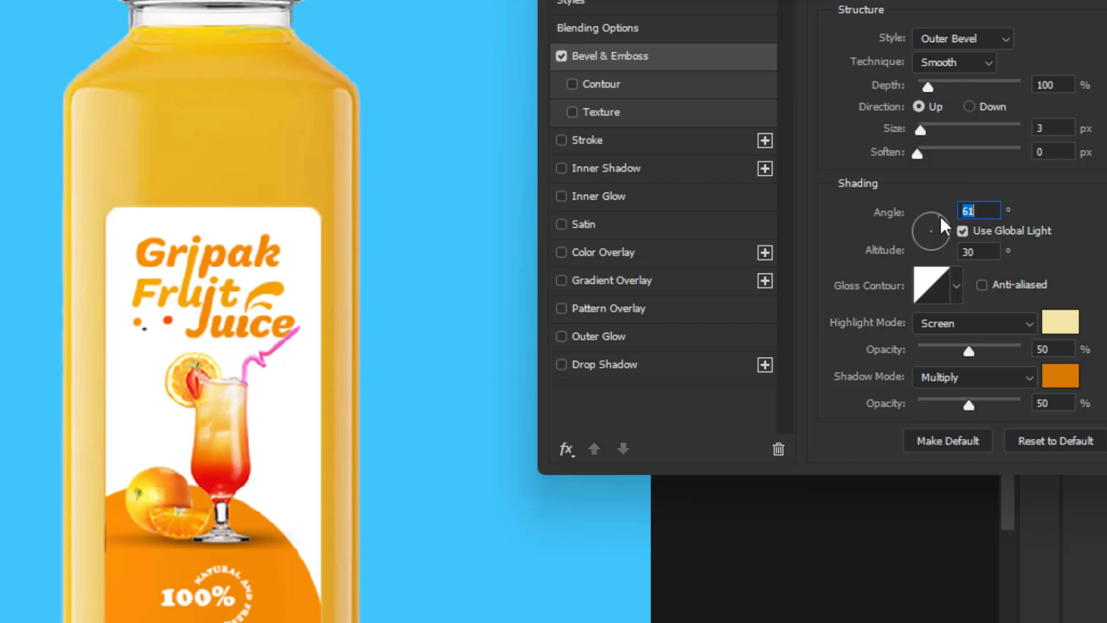
key("Return")
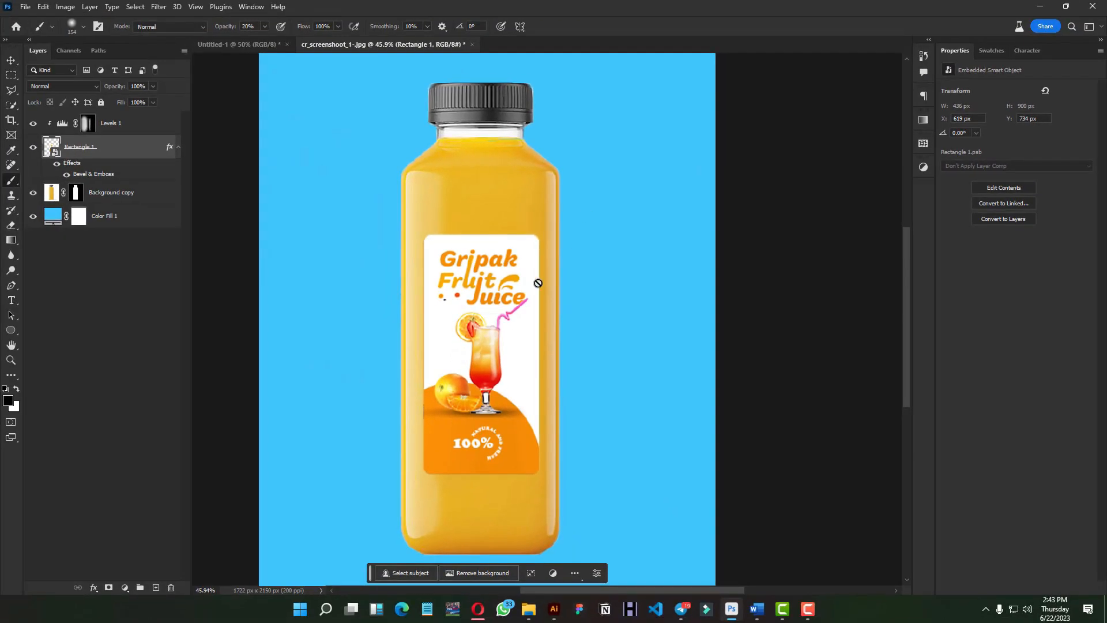
left_click_drag(510, 281, 538, 283)
scroll(448, 292, "down", 3)
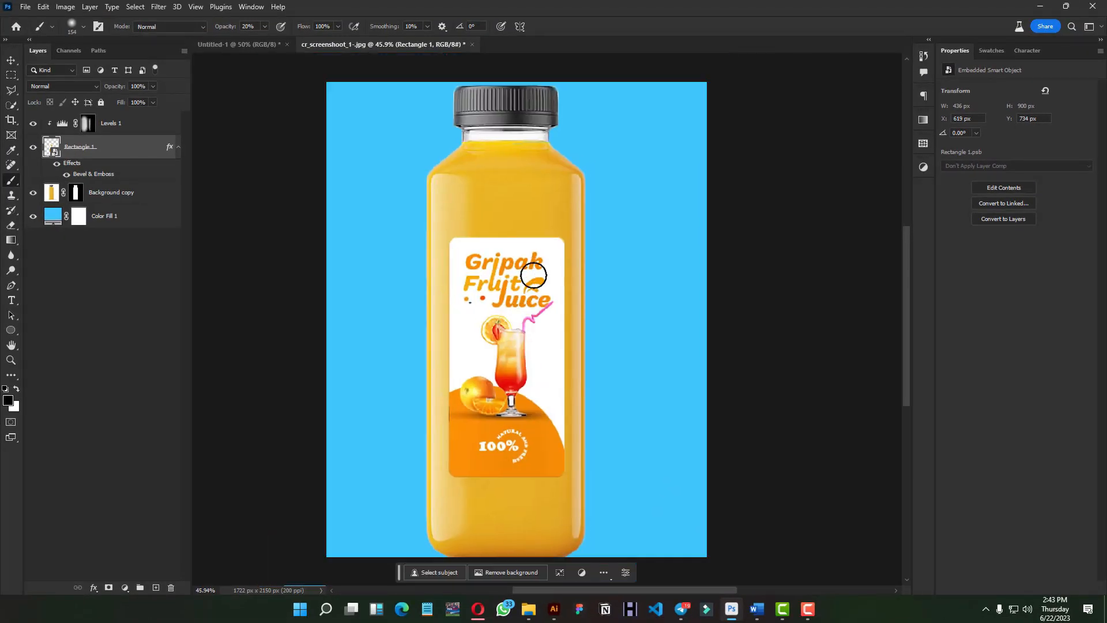
left_click(178, 147)
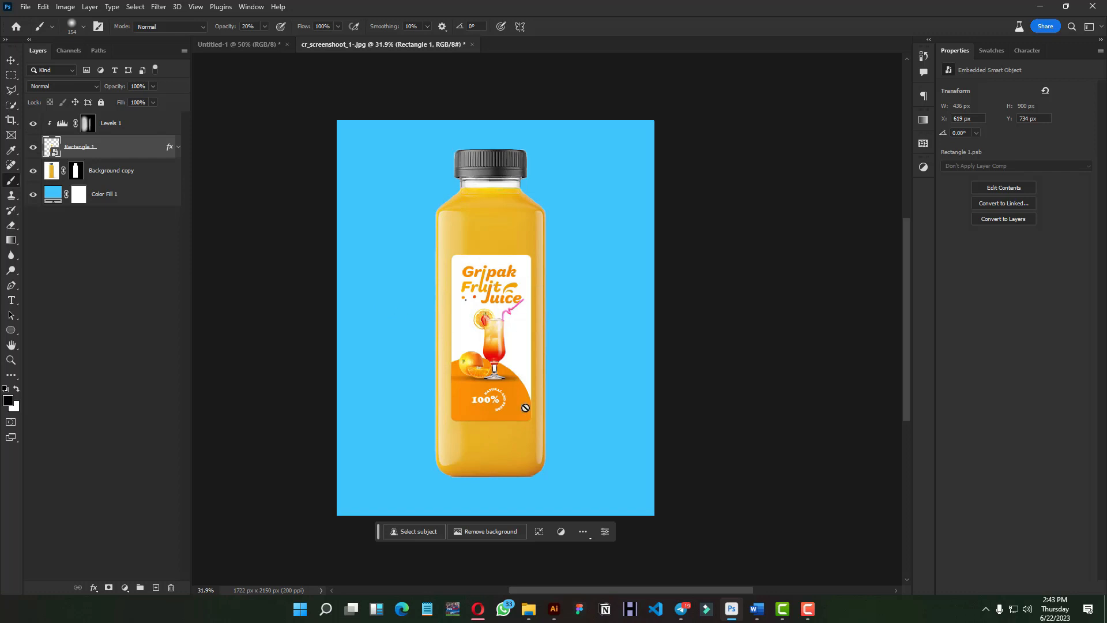
- Open the label's smart object, fill its base rectangle with the pale yellow highlight swatch, and save and close the label file
double_click(52, 149)
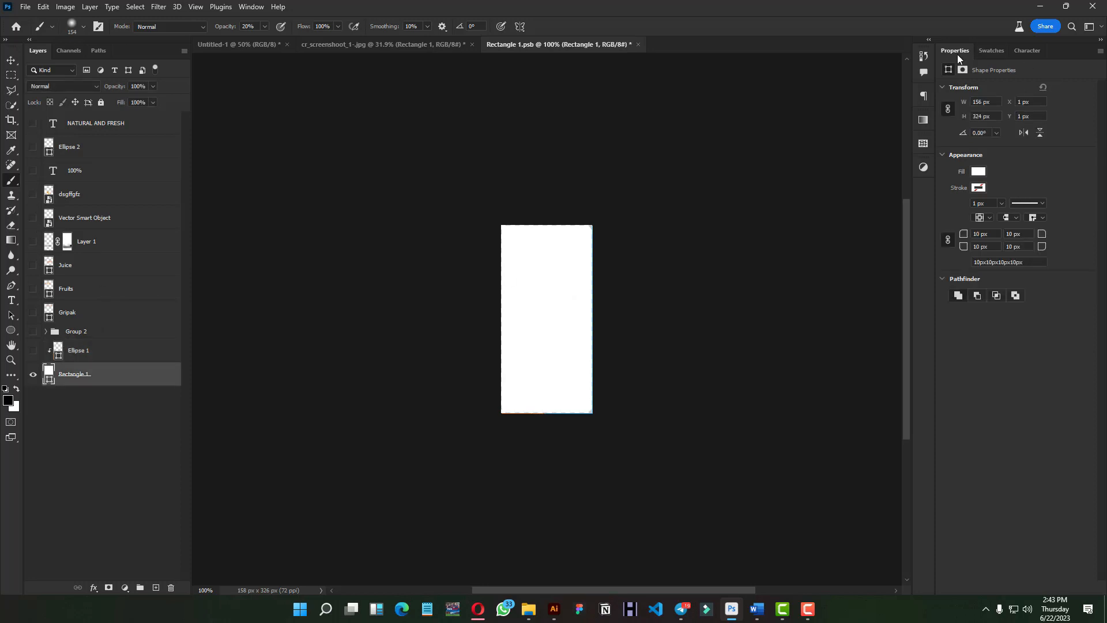
left_click(991, 50)
left_click(946, 86)
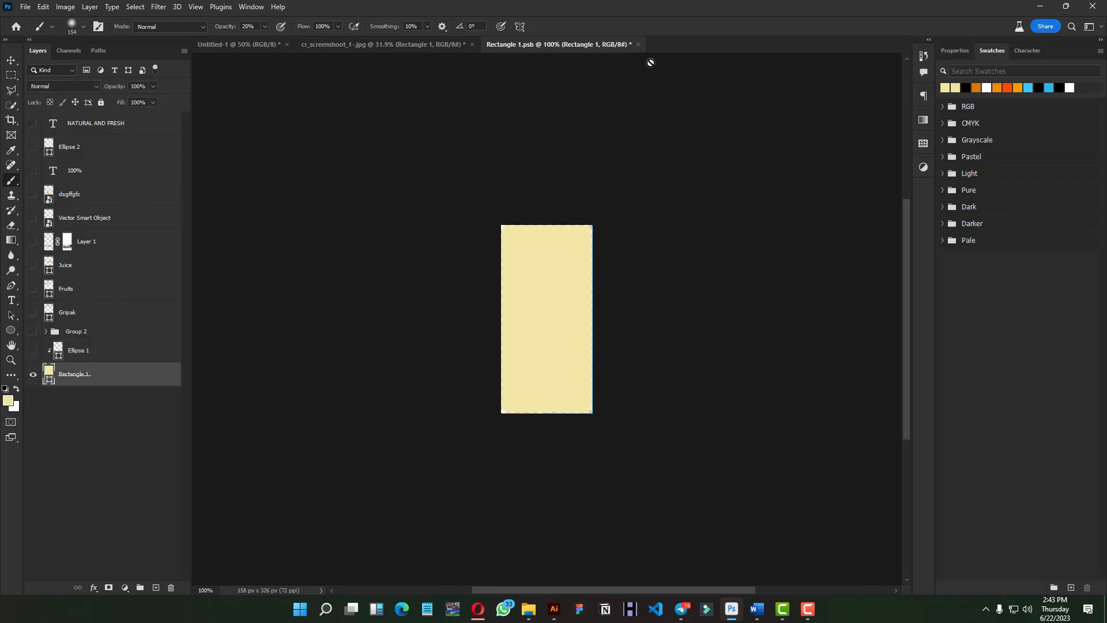
left_click(638, 45)
left_click(491, 225)
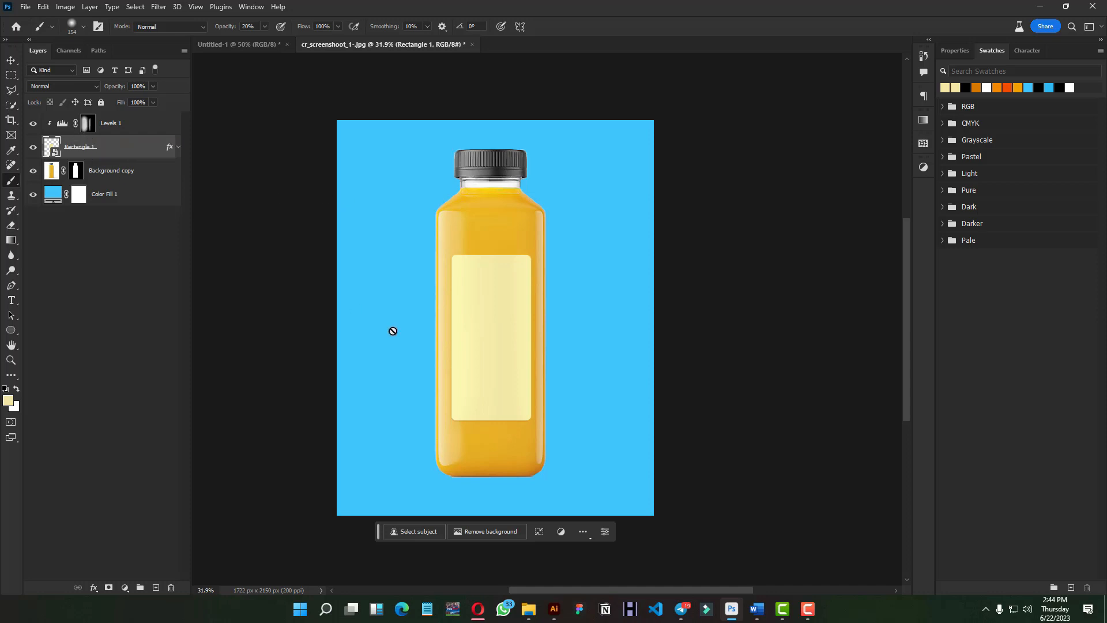
- Reopen the label's smart object, make all the hidden artwork layers visible, and save and close the file
double_click(53, 152)
left_click_drag(34, 349, 32, 121)
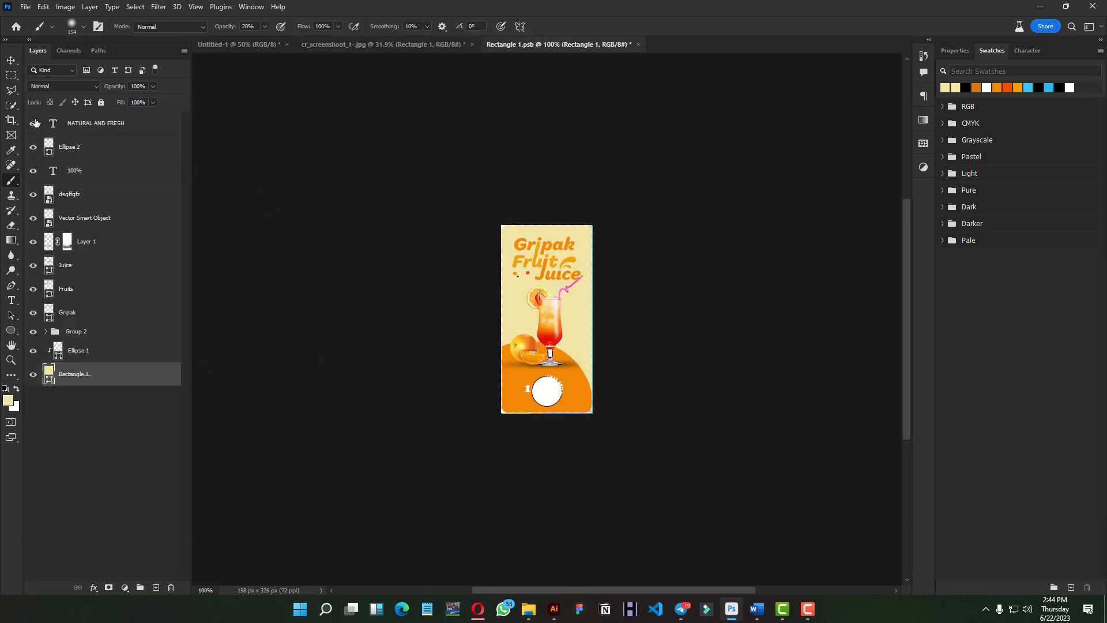
left_click(638, 44)
left_click(501, 225)
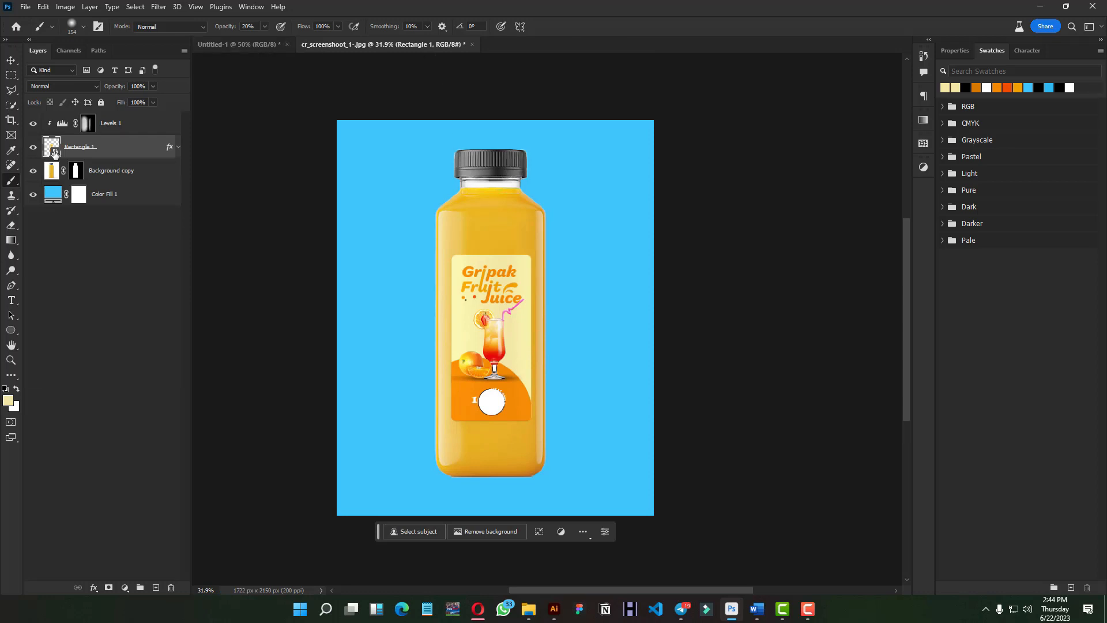
- Reopen the label's smart object, hide the white circle layer Ellipse 2, and save and close the file
double_click(55, 153)
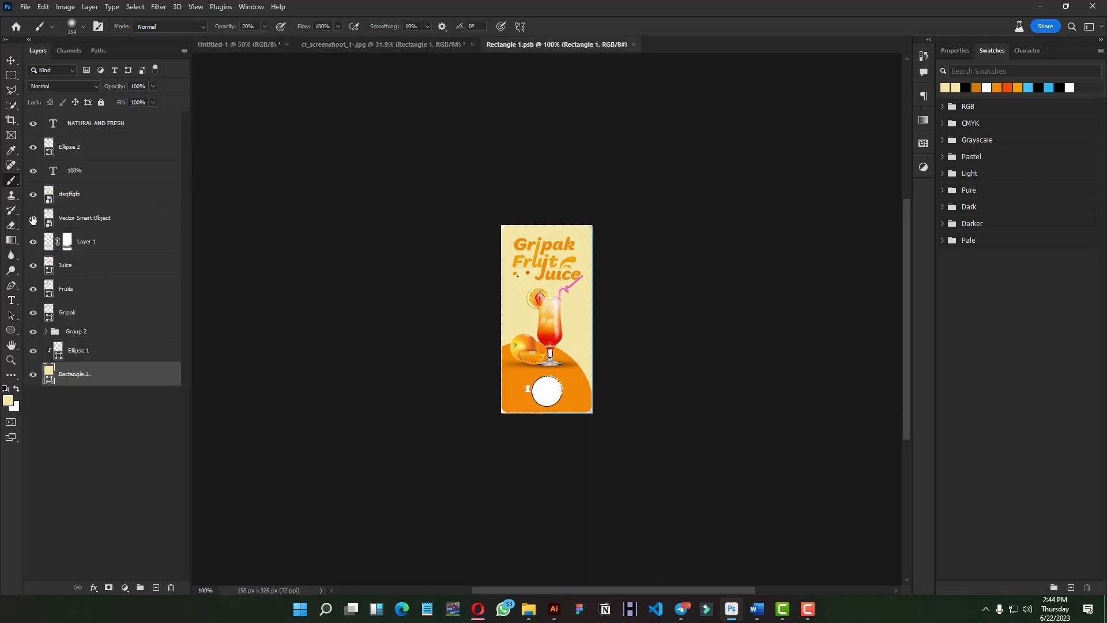
left_click(34, 149)
left_click(637, 45)
left_click(490, 224)
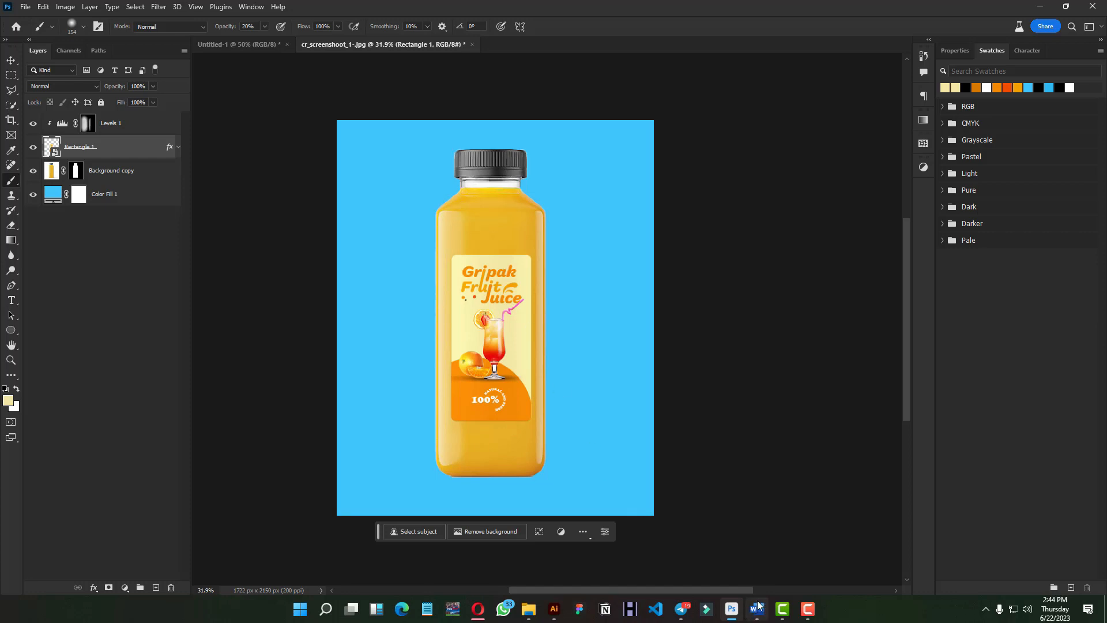
left_click(684, 612)
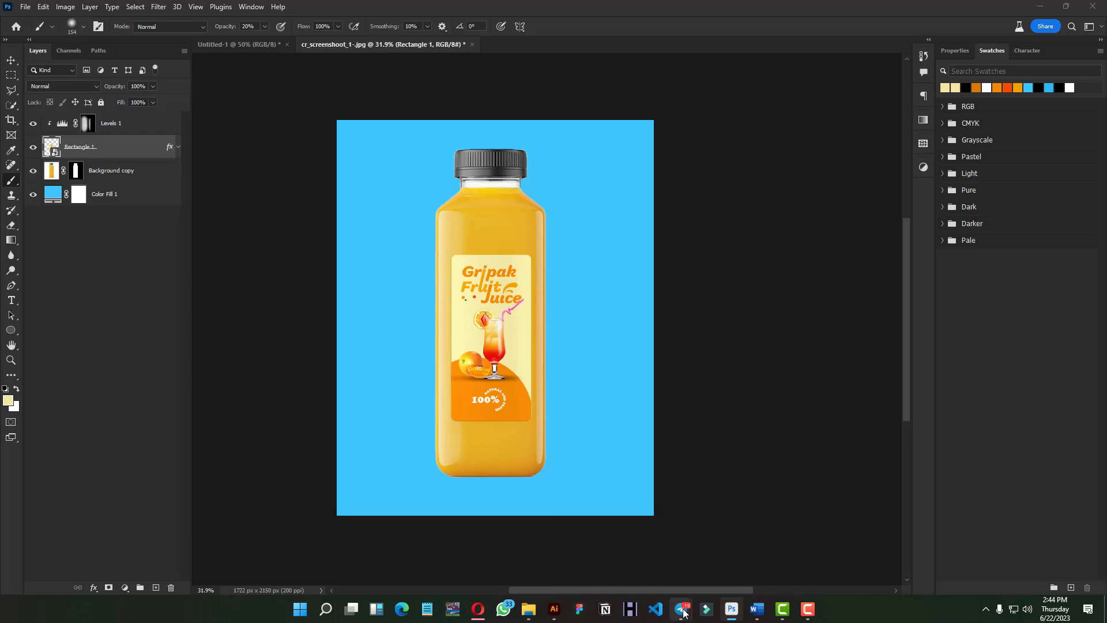
left_click(714, 563)
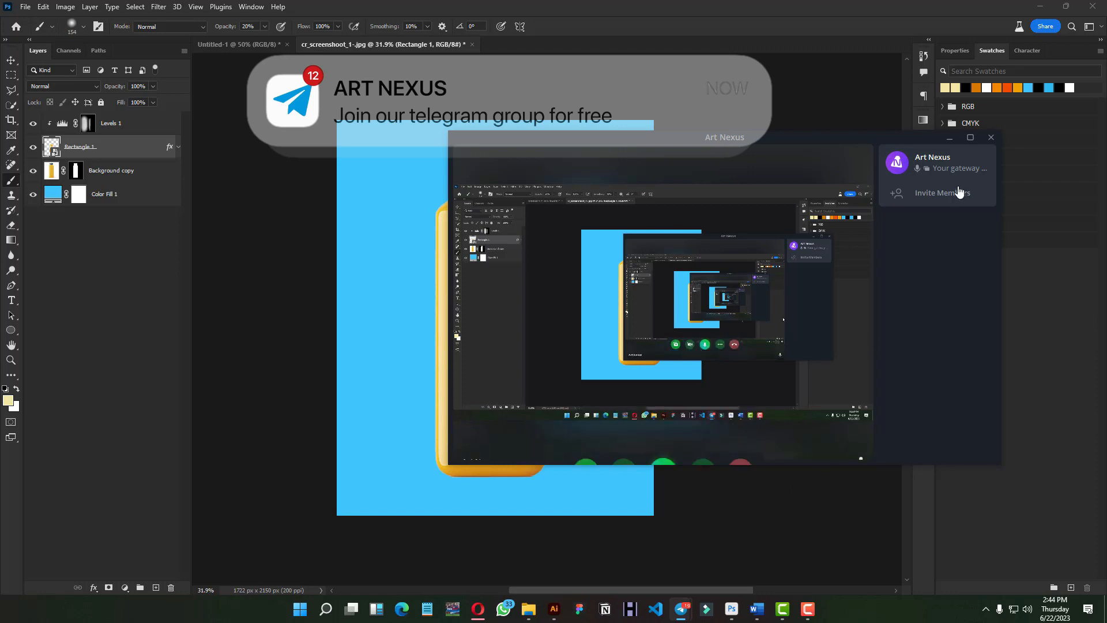
left_click(946, 140)
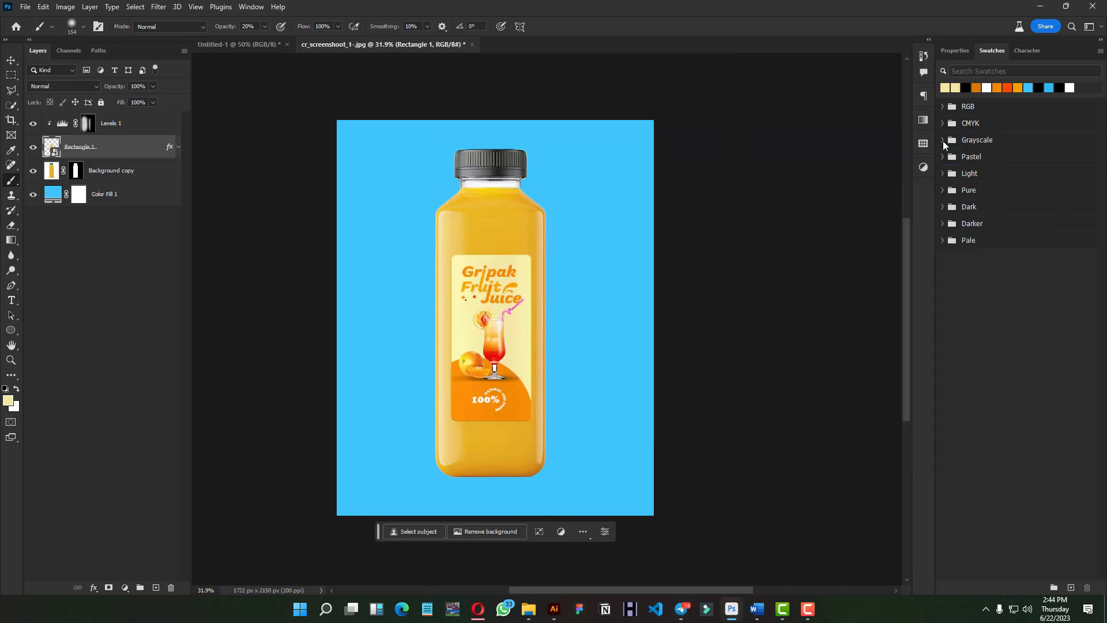
- Change the background Color Fill layer to the deeper blue 30b8ff
left_click(32, 196)
left_click(32, 196)
left_click(94, 196)
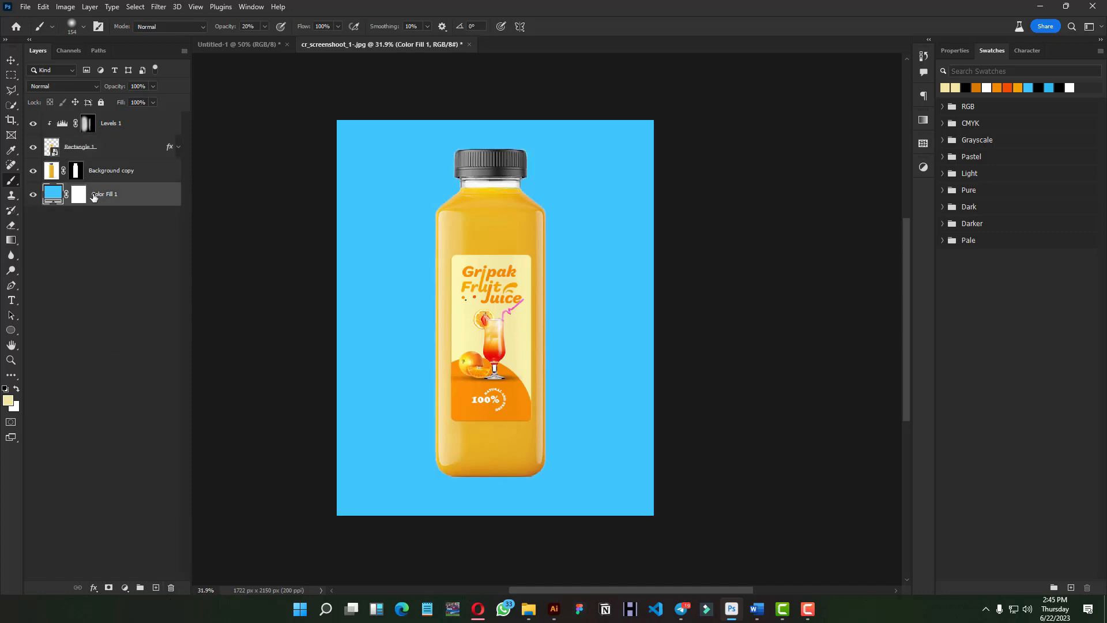
double_click(49, 195)
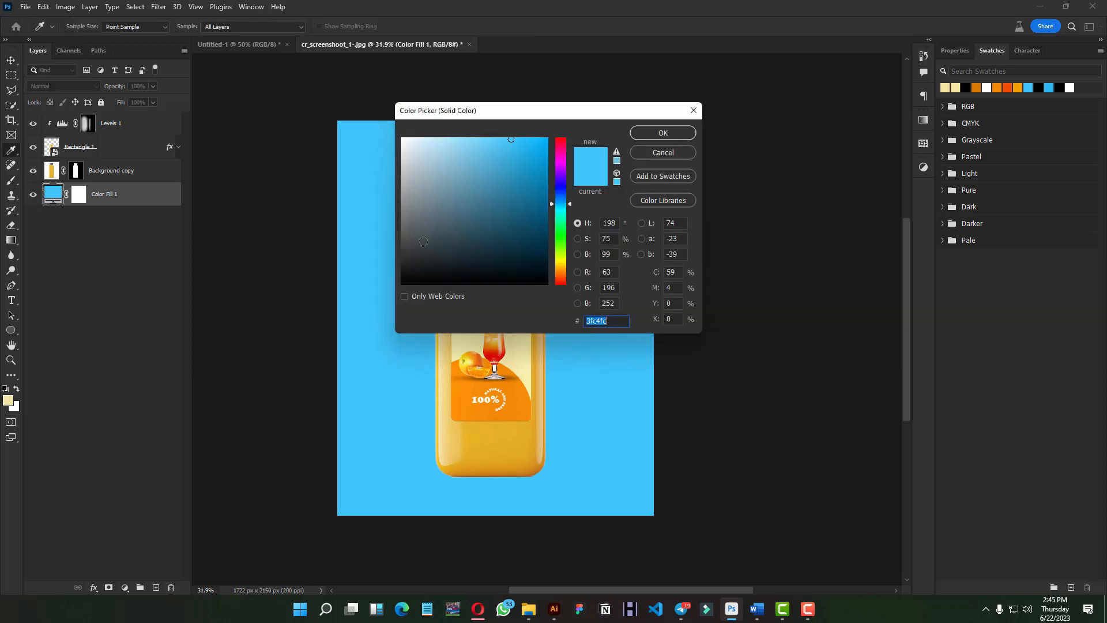
left_click(564, 204)
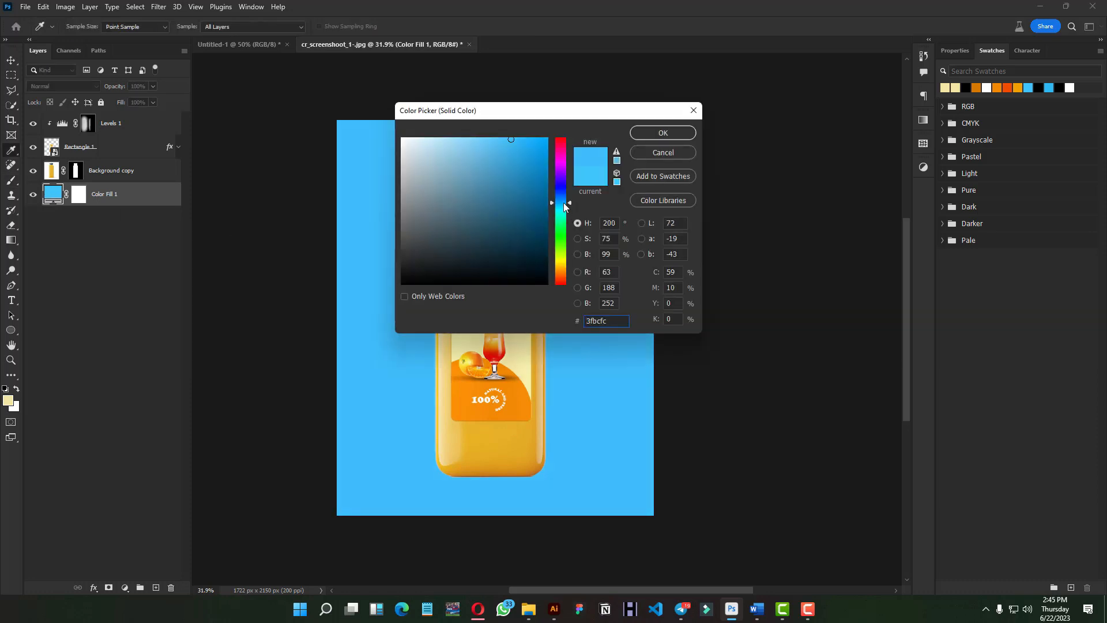
left_click_drag(521, 140, 520, 134)
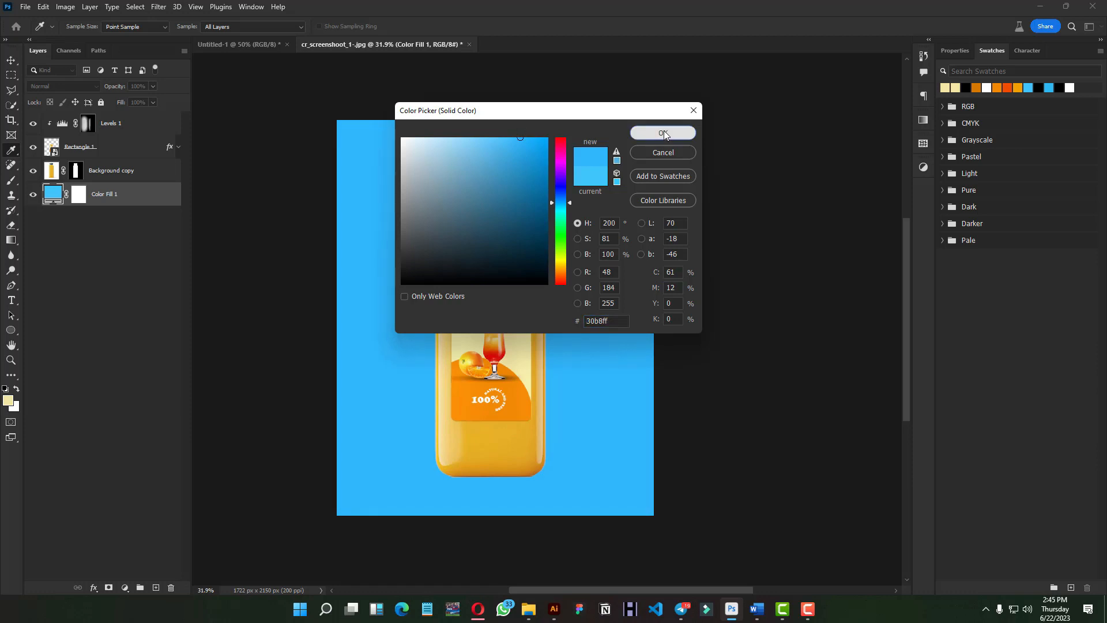
left_click(663, 132)
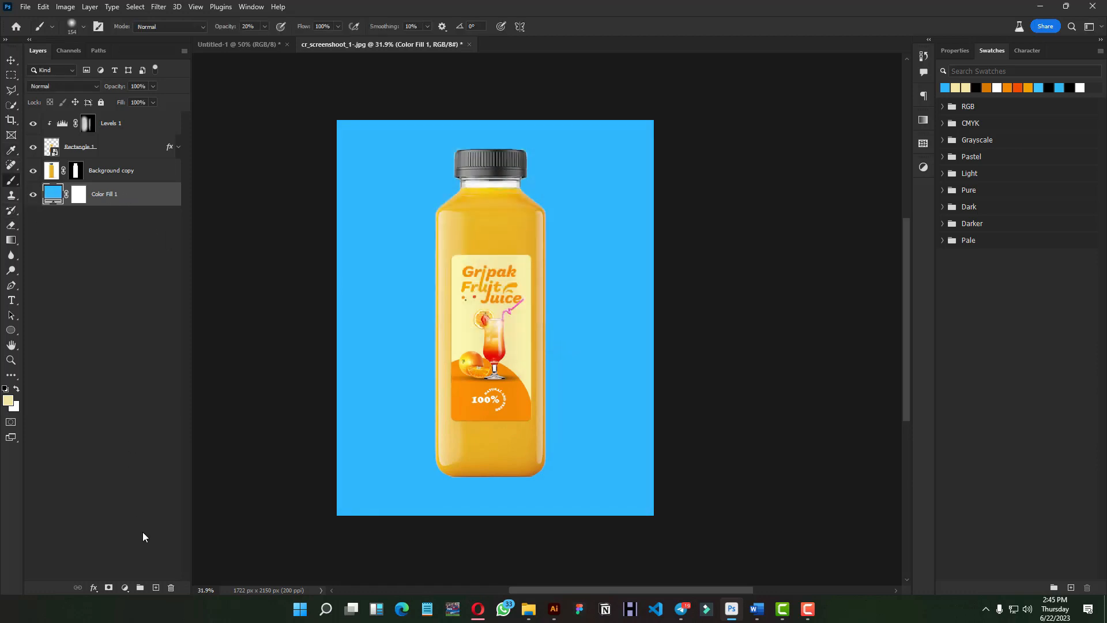
- Add a new layer above the Color Fill and paint a white glow behind the bottle with a soft 1646 px brush at 20% opacity
left_click(155, 588)
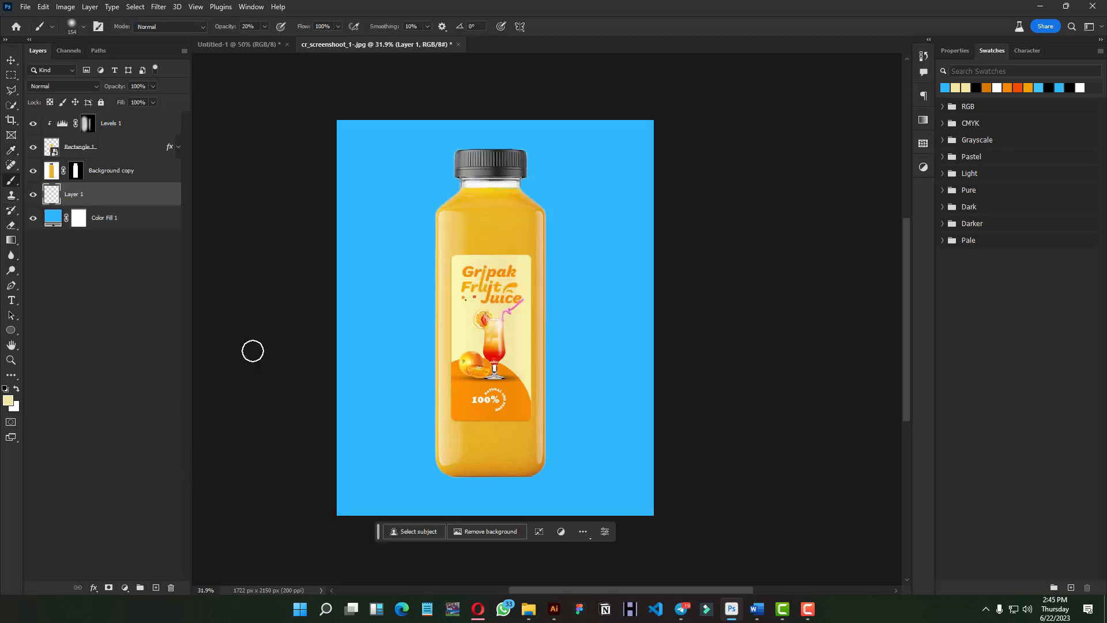
left_click_drag(434, 269, 571, 282)
key("d")
key("x")
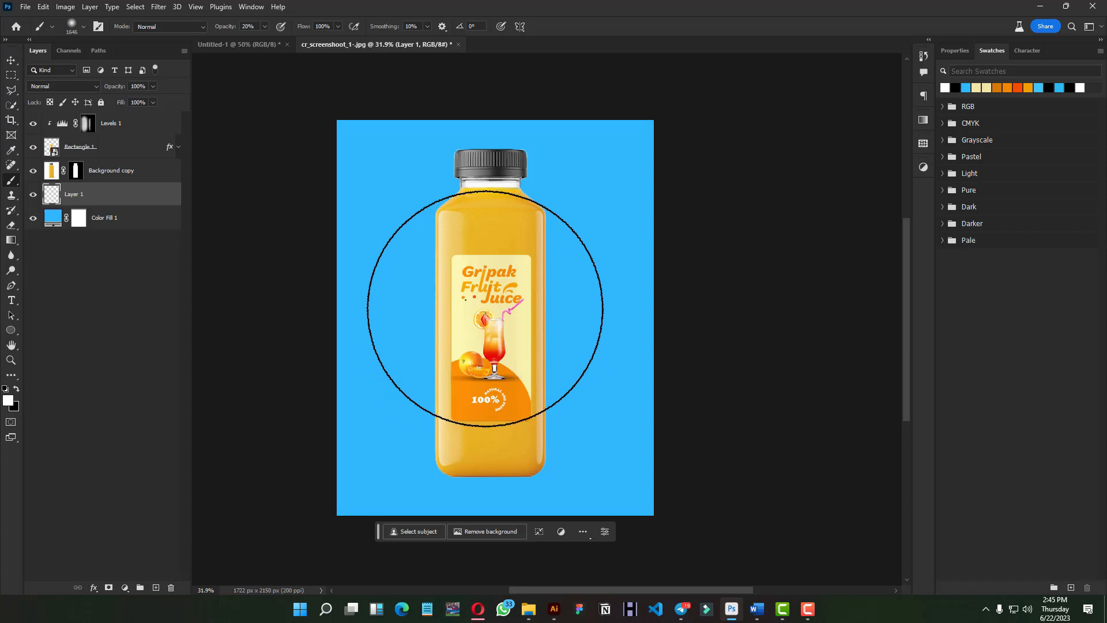
left_click(485, 308)
left_click(485, 308)
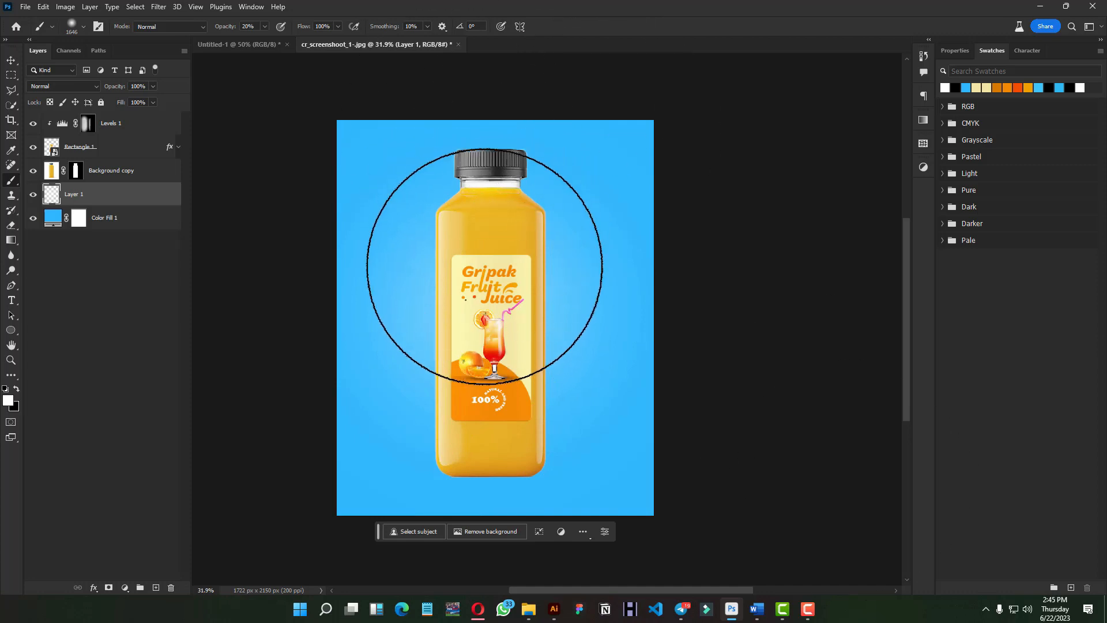
left_click(483, 272)
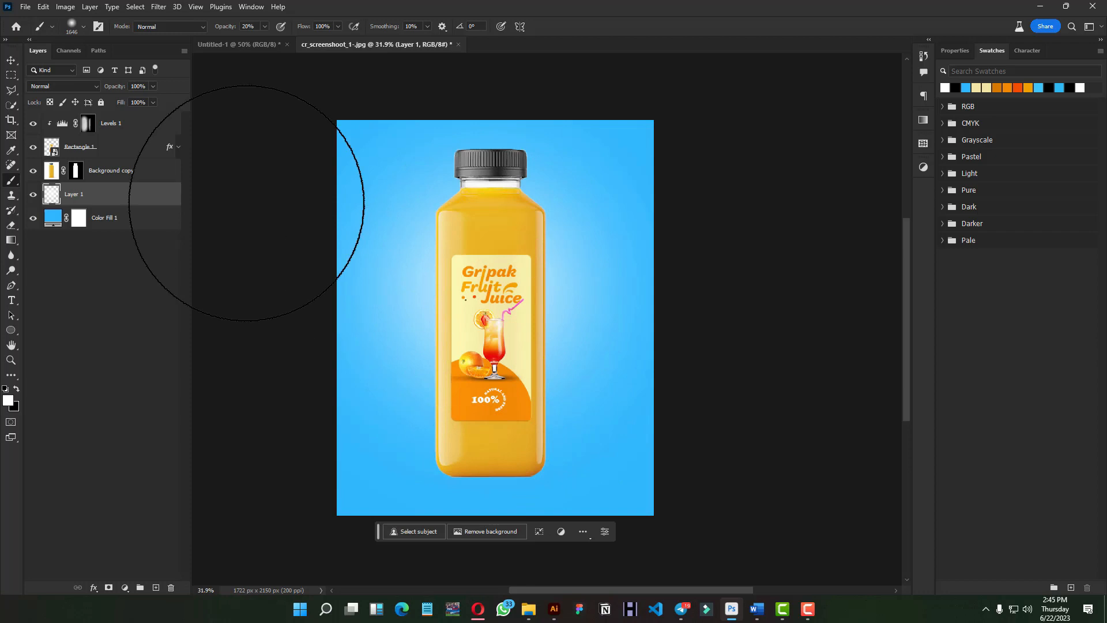
- Add a new layer above the glow layer and paint a soft black spot at 100% brush opacity behind the bottle
left_click(11, 60)
left_click_drag(445, 346, 428, 288)
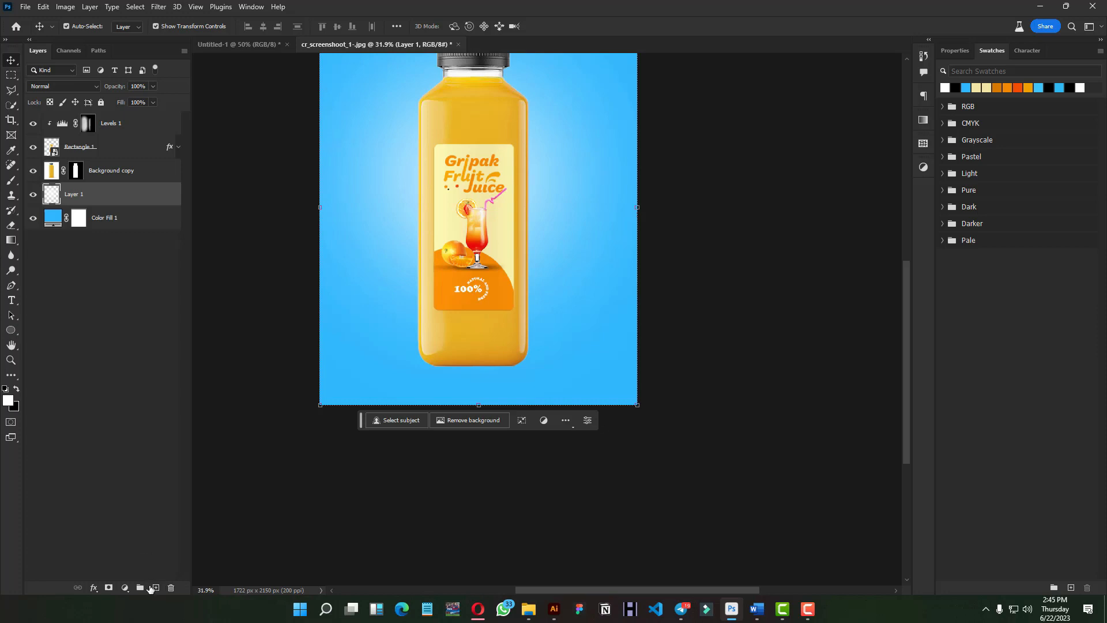
left_click(155, 586)
scroll(489, 371, "up", 9)
scroll(460, 360, "down", 7)
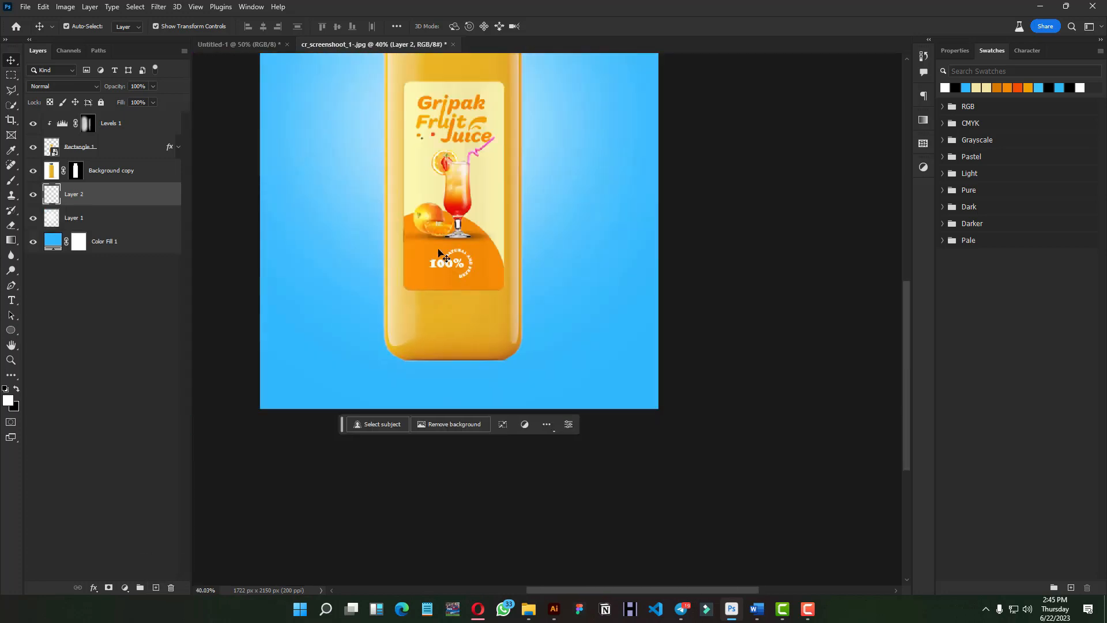
key("b")
key("x")
left_click(451, 251)
key("ctrl+z")
key("0")
left_click(447, 248)
- Squash the black spot into a flat shadow about 118 px high beneath the bottle's base
key("v")
scroll(443, 213, "down", 4)
key("ctrl+t")
mouse_move(416, 98)
left_mouse_down()
mouse_move(402, 397)
mouse_move(441, 389)
left_mouse_up()
left_click_drag(447, 367, 447, 376)
scroll(465, 395, "up", 5)
key("Return")
- Add a darkening Curves adjustment with input 159 and output 0, invert its mask, and clip it to the bottle layer
left_click(123, 171)
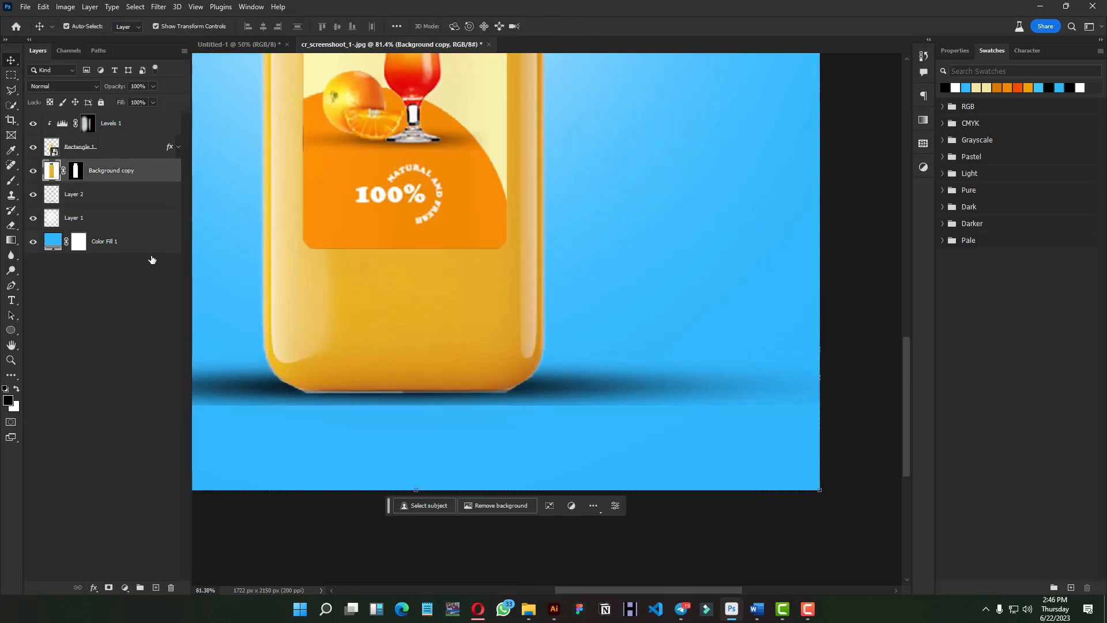
key("ctrl+m")
left_click_drag(968, 236, 1043, 235)
key("ctrl+i")
left_click(11, 180)
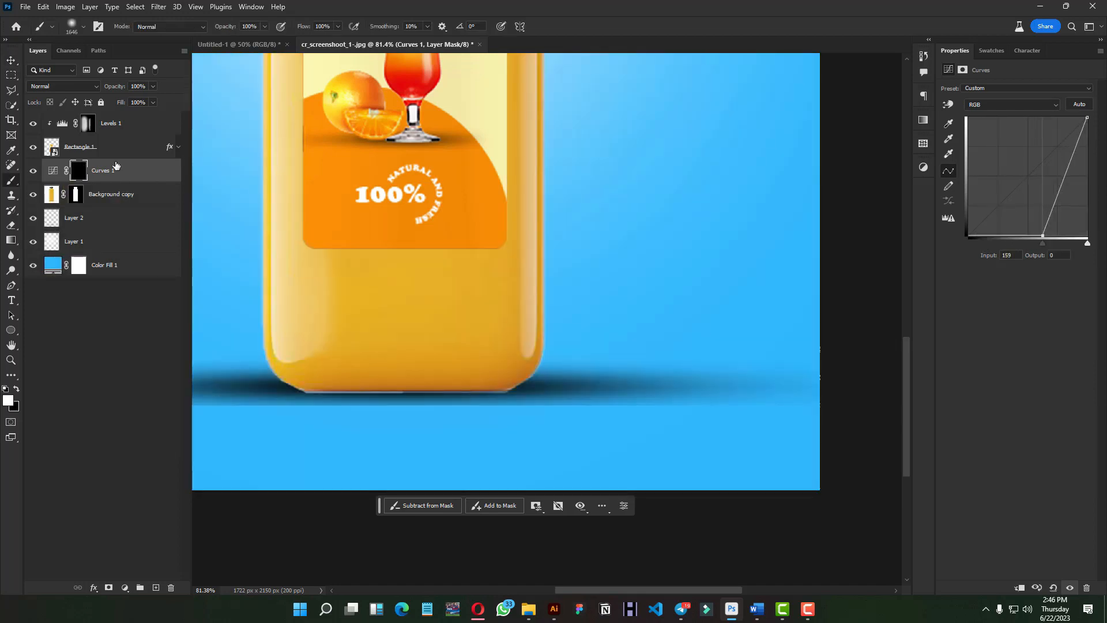
key("ctrl+alt+g")
- Paint white on the Curves mask along the bottle's bottom with a soft brush, lowering the opacity to 20%, to darken the base
right_click(336, 425, "alt")
mouse_move(338, 391)
left_mouse_down()
mouse_move(300, 391)
mouse_move(487, 391)
mouse_move(293, 391)
left_mouse_up()
key("6")
key("ctrl+z")
mouse_move(505, 393)
left_mouse_down()
mouse_move(303, 388)
mouse_move(502, 369)
left_mouse_up()
right_click(412, 379, "alt")
right_click(346, 375, "alt")
key("2")
scroll(510, 327, "down", 3)
scroll(509, 327, "down", 5)
- Outline the thin light line under the bottle's base on the Background copy layer with the Polygonal Lasso and remove it
key("v")
left_click(385, 418)
scroll(430, 502, "up", 14)
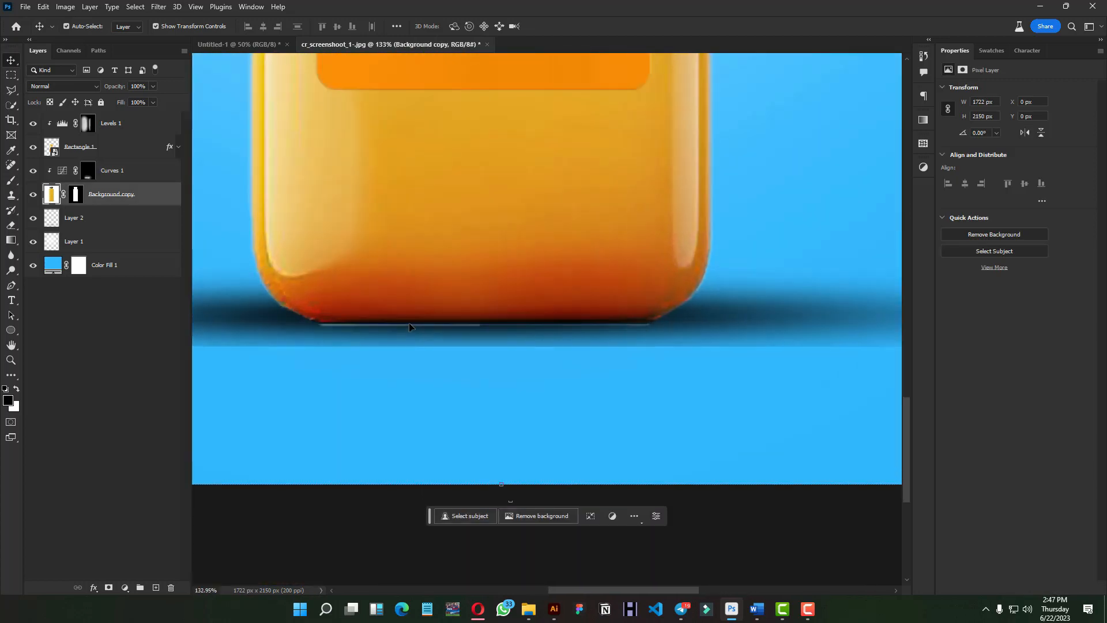
key("l")
left_click(310, 323)
left_click(675, 334)
left_click(310, 325)
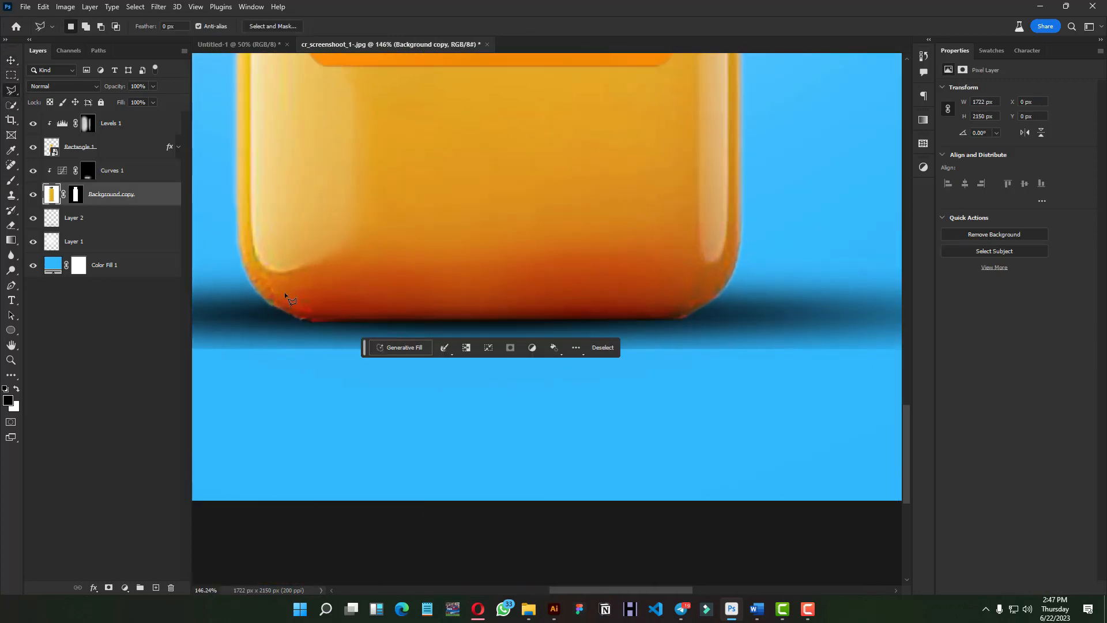
- Soften and thin the shadow on Layer 2 with a soft 135 px Eraser at 30% and 10% opacity
scroll(285, 291, "down", 5)
left_click(75, 218)
scroll(396, 309, "up", 3)
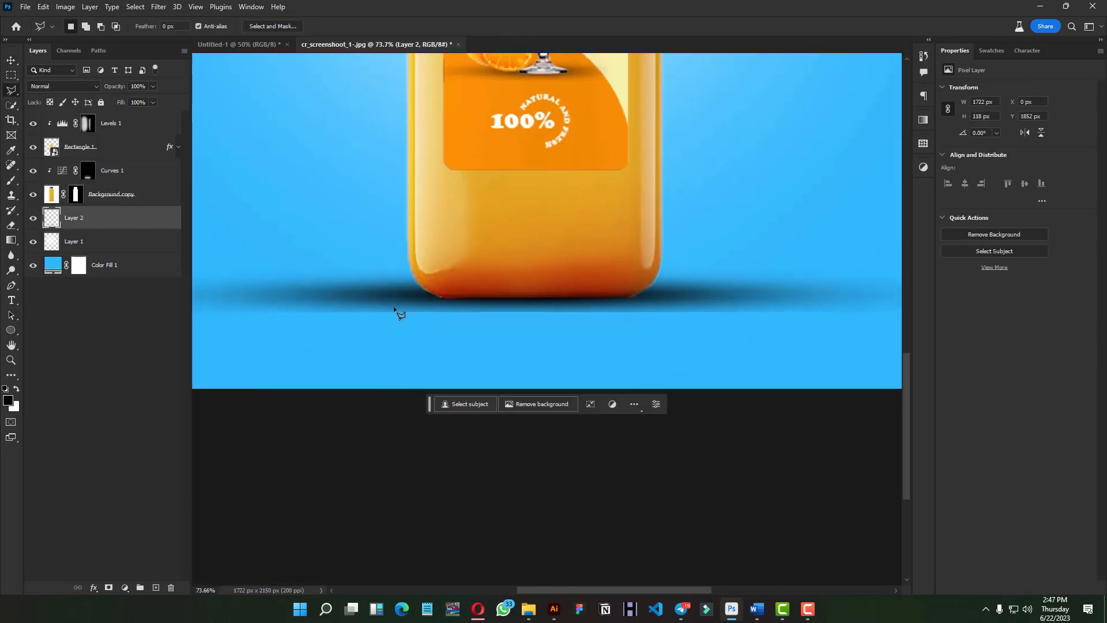
key("e")
left_click_drag(329, 327, 366, 94)
mouse_move(234, 341)
left_mouse_down()
mouse_move(219, 292)
mouse_move(248, 242)
mouse_move(383, 299)
left_mouse_up()
key("3")
mouse_move(347, 255)
left_mouse_down()
mouse_move(527, 299)
mouse_move(274, 298)
left_mouse_up()
mouse_move(549, 280)
left_mouse_down()
mouse_move(541, 294)
mouse_move(477, 295)
left_mouse_up()
left_click_drag(408, 288, 509, 250)
left_click_drag(519, 252, 511, 302)
left_click_drag(618, 241, 289, 247)
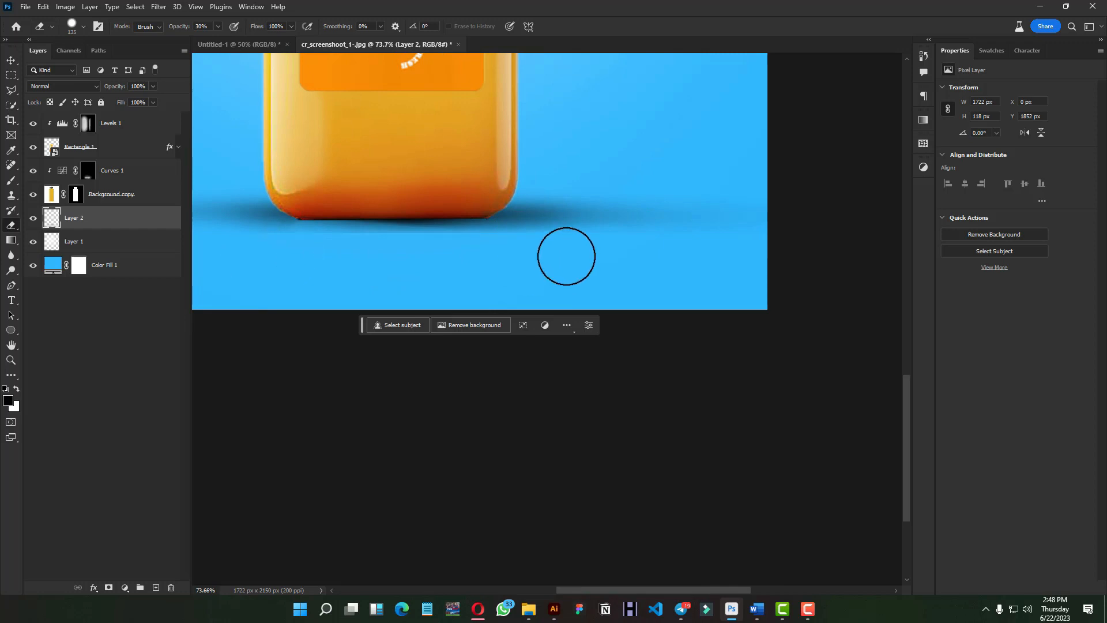
left_click_drag(566, 256, 328, 251)
left_click_drag(329, 251, 636, 254)
key("ctrl+0")
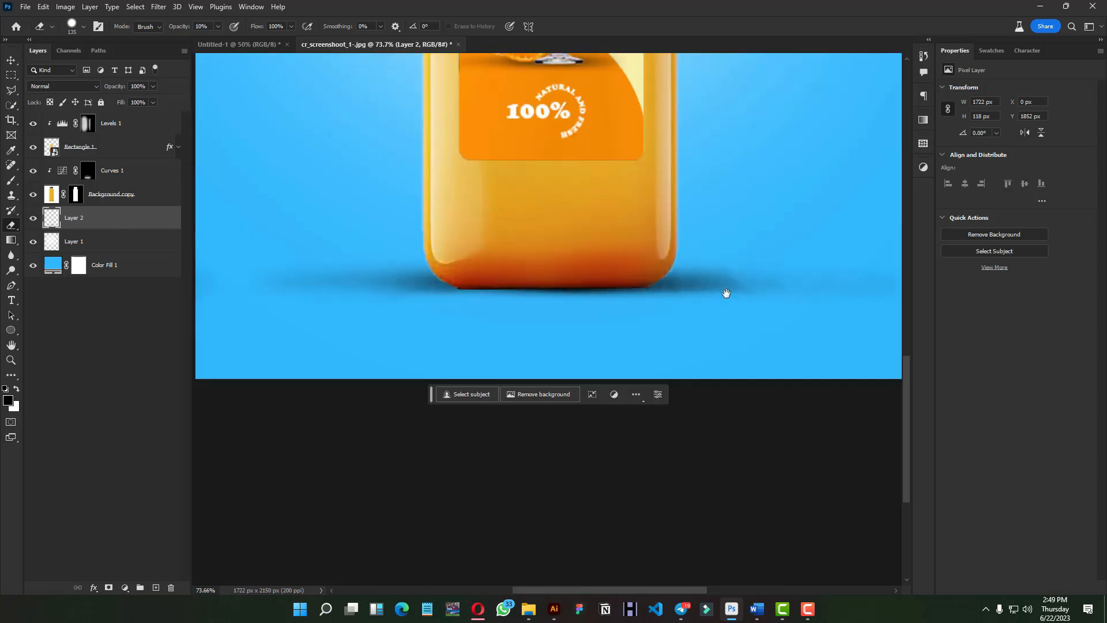
- Deselect the layers and examine the whole mockup with the shadow under the bottle
key("v")
left_click(729, 361)
scroll(685, 274, "down", 3)
left_click_drag(684, 275, 690, 303)
scroll(685, 304, "up", 3)
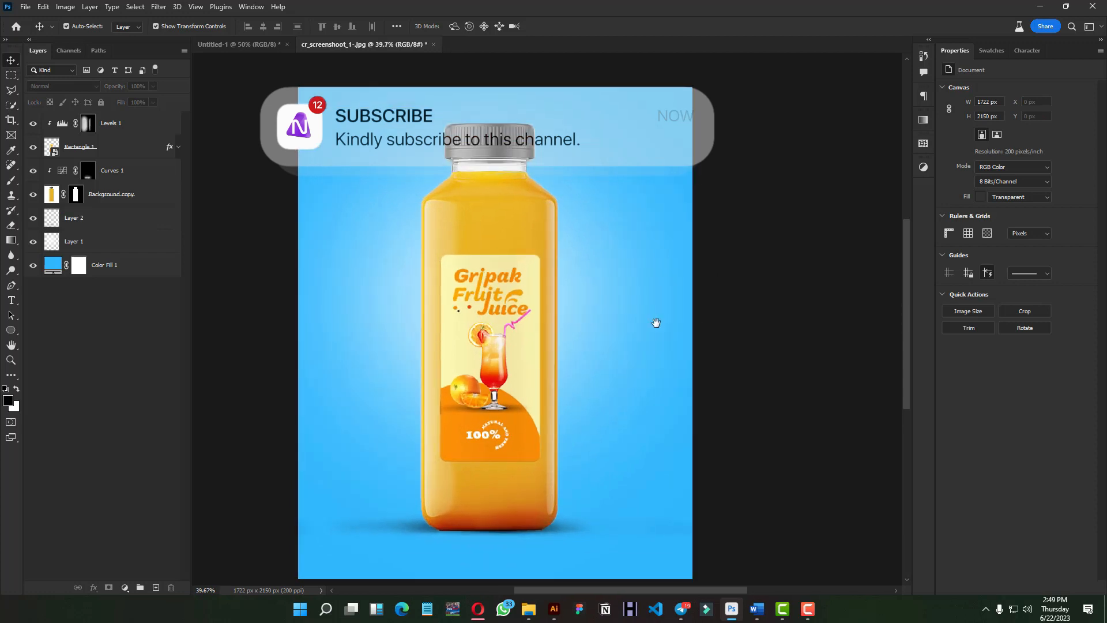
scroll(577, 403, "up", 1)
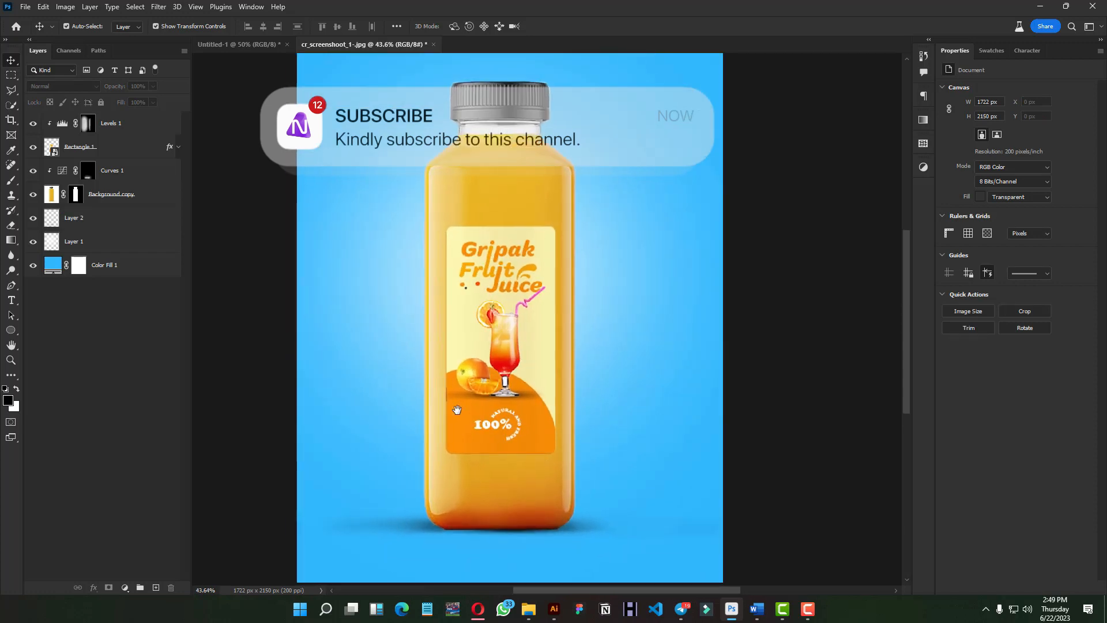
left_click_drag(493, 394, 490, 395)
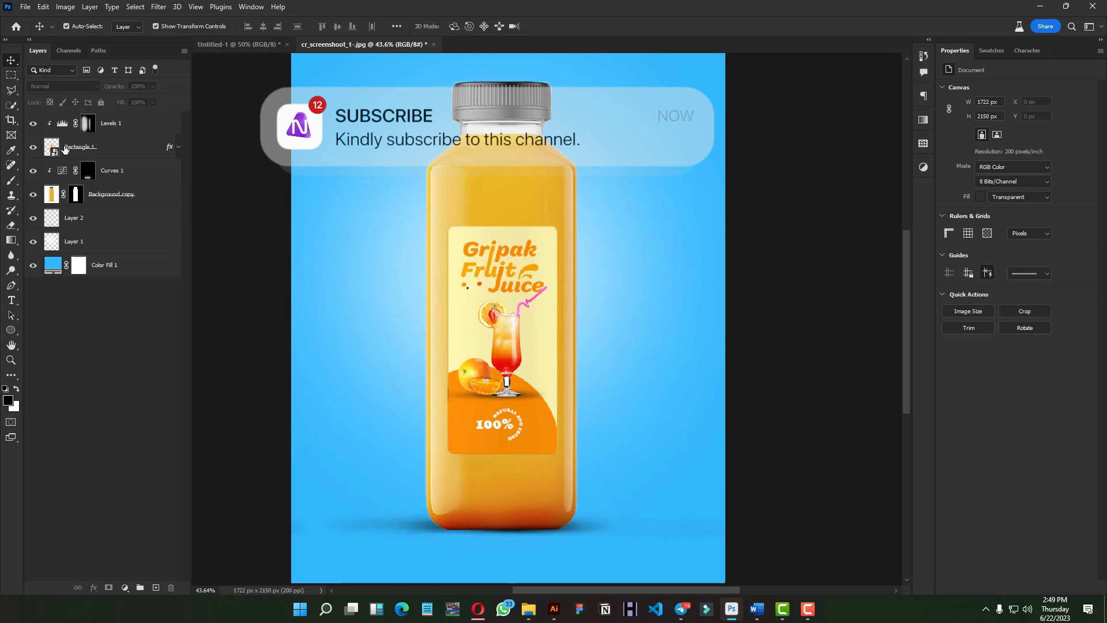
- Copy the Gripak, Fruits and Juice shapes from the label's smart object into the bottle document and enlarge them to about 1587%
left_click(66, 149)
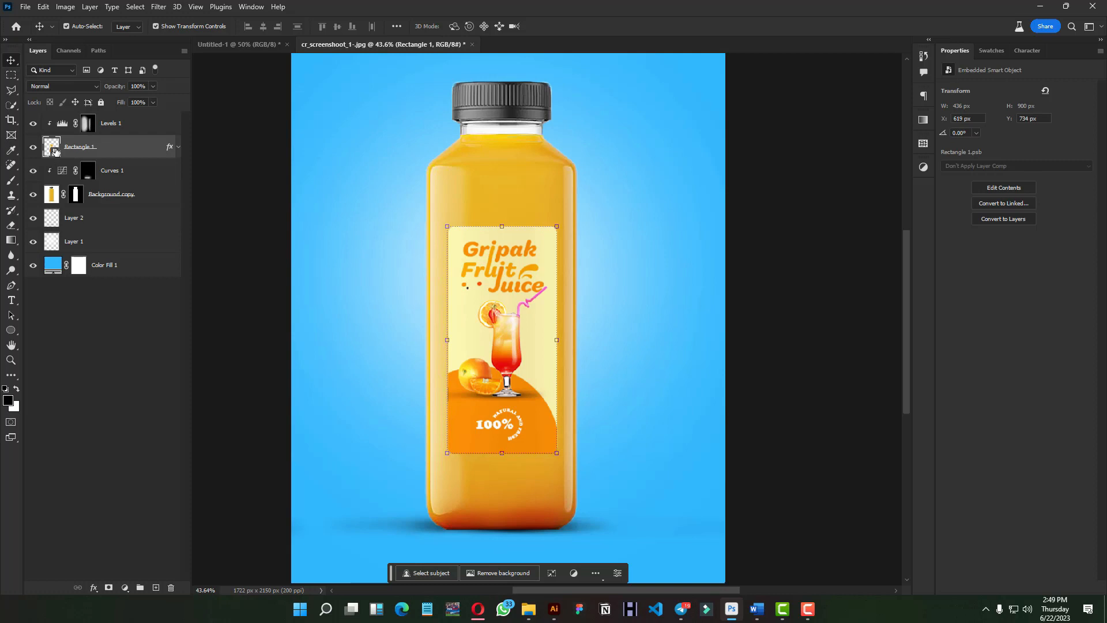
scroll(539, 357, "down", 1)
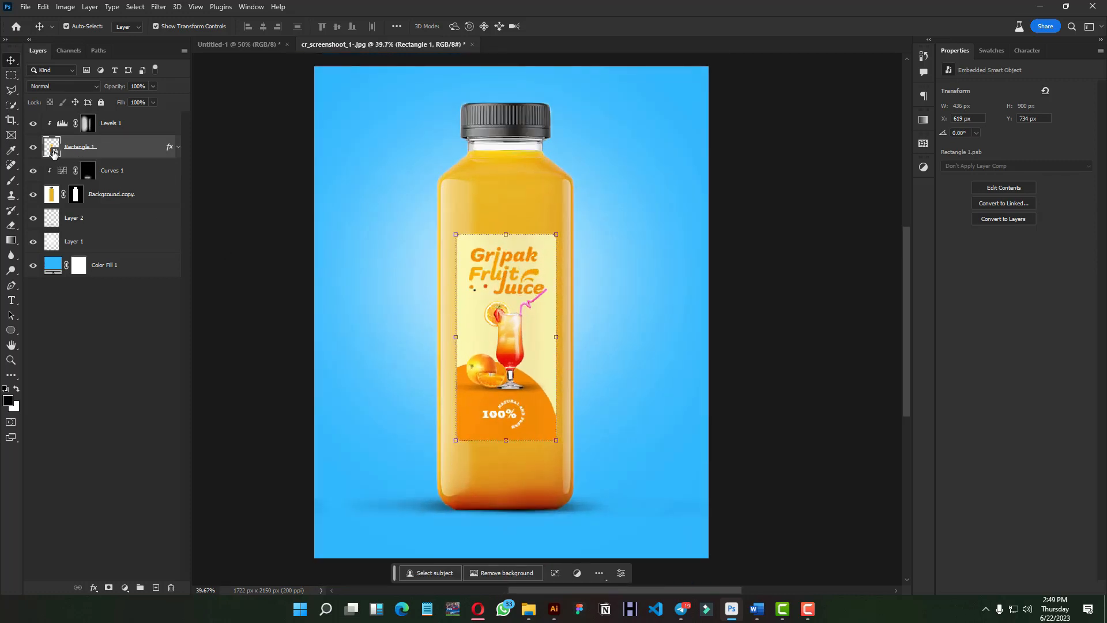
double_click(54, 150)
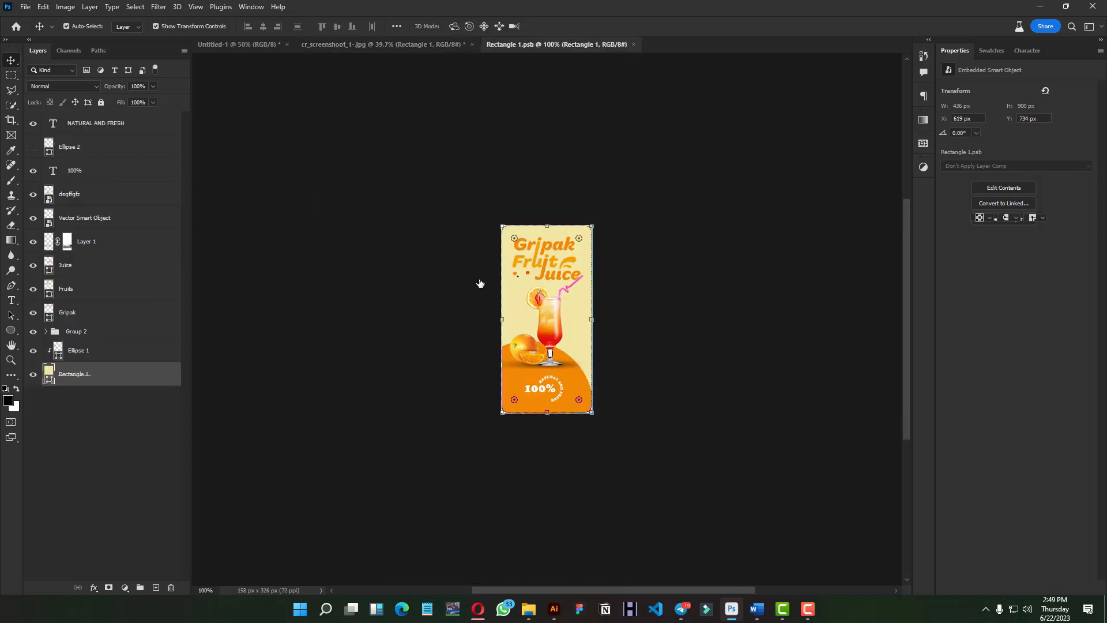
left_click(673, 150)
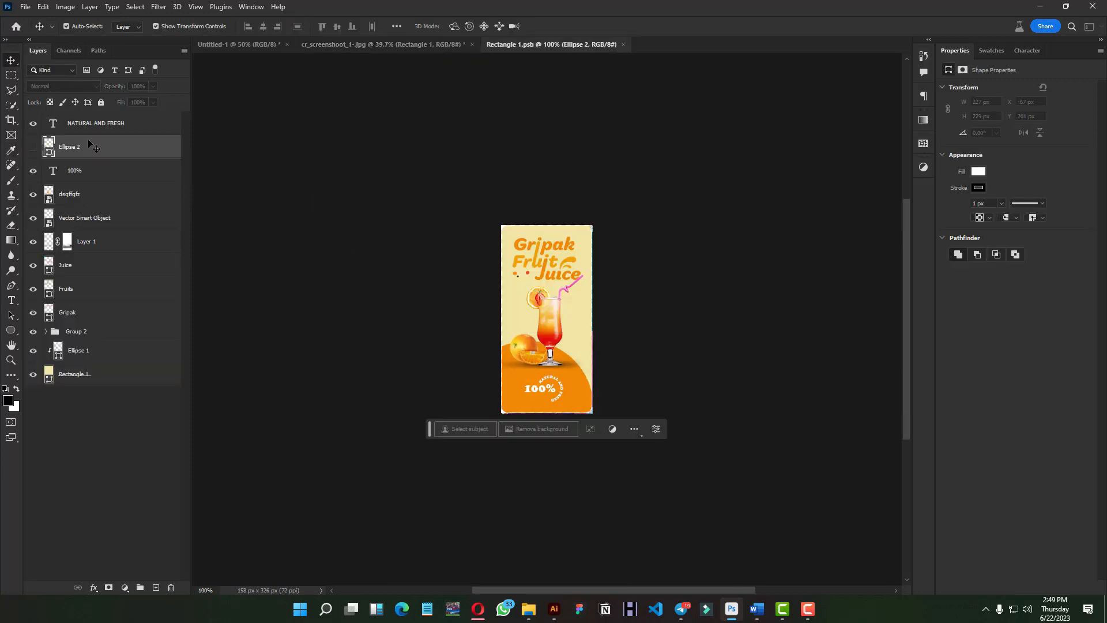
left_click(74, 313)
left_click(78, 275, "shift")
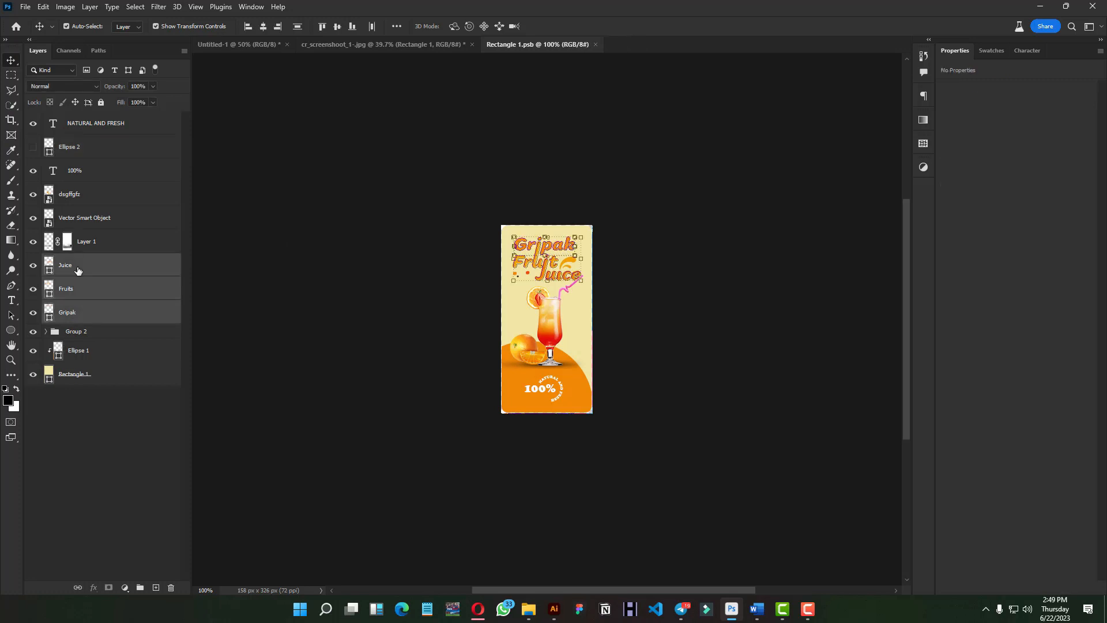
left_click_drag(96, 278, 635, 398)
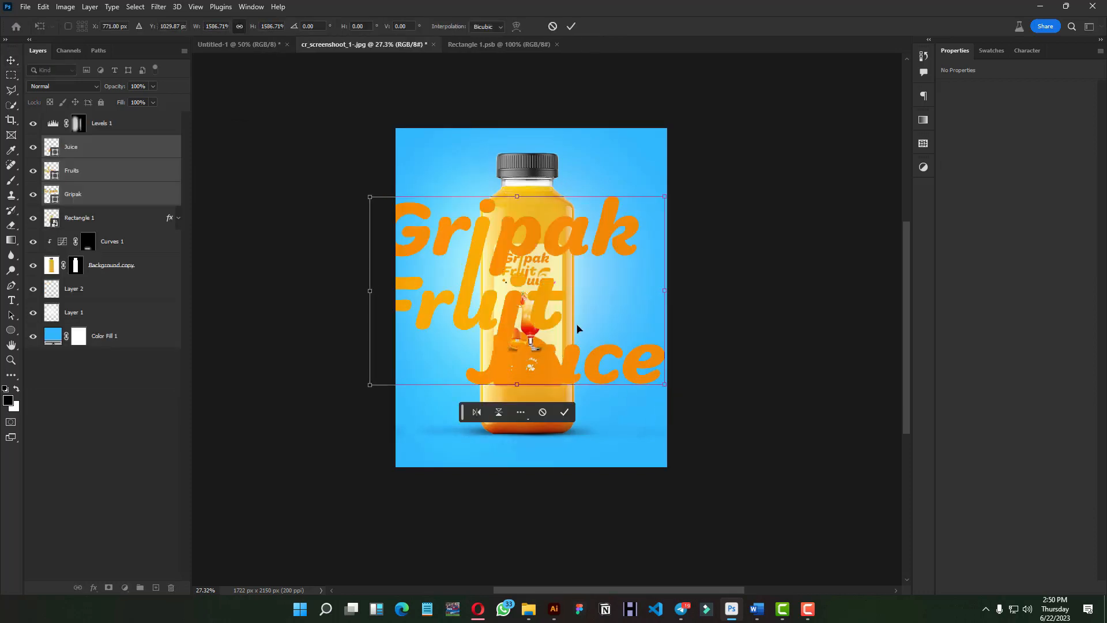
left_click(572, 27)
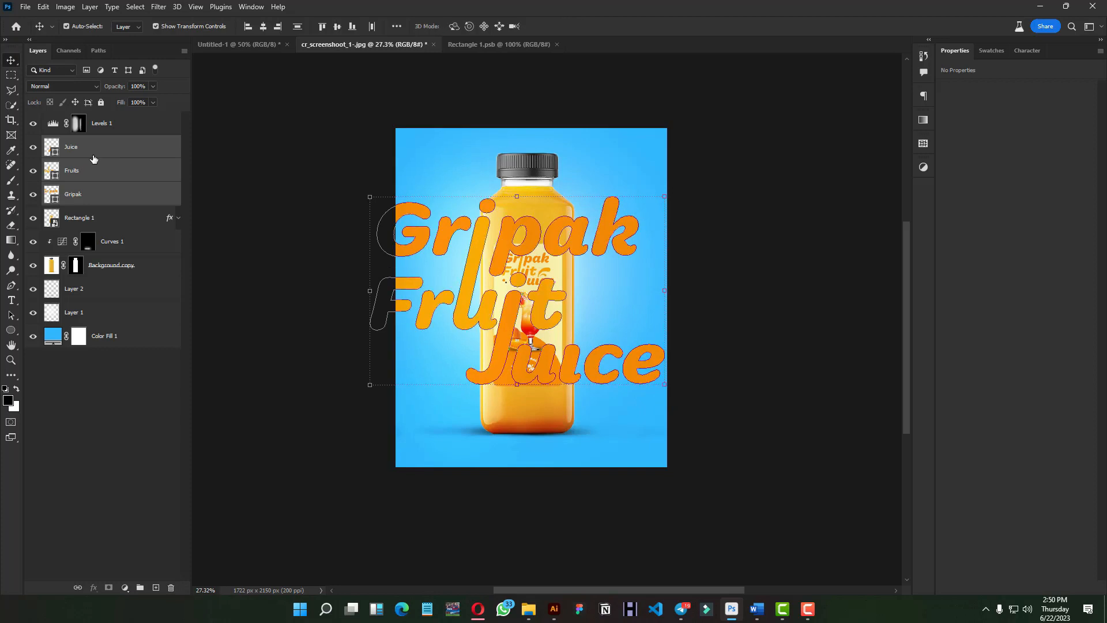
- Merge the enlarged title shapes into one layer below Layer 2, filled with white and blended with Soft Light
left_click_drag(94, 158, 108, 250)
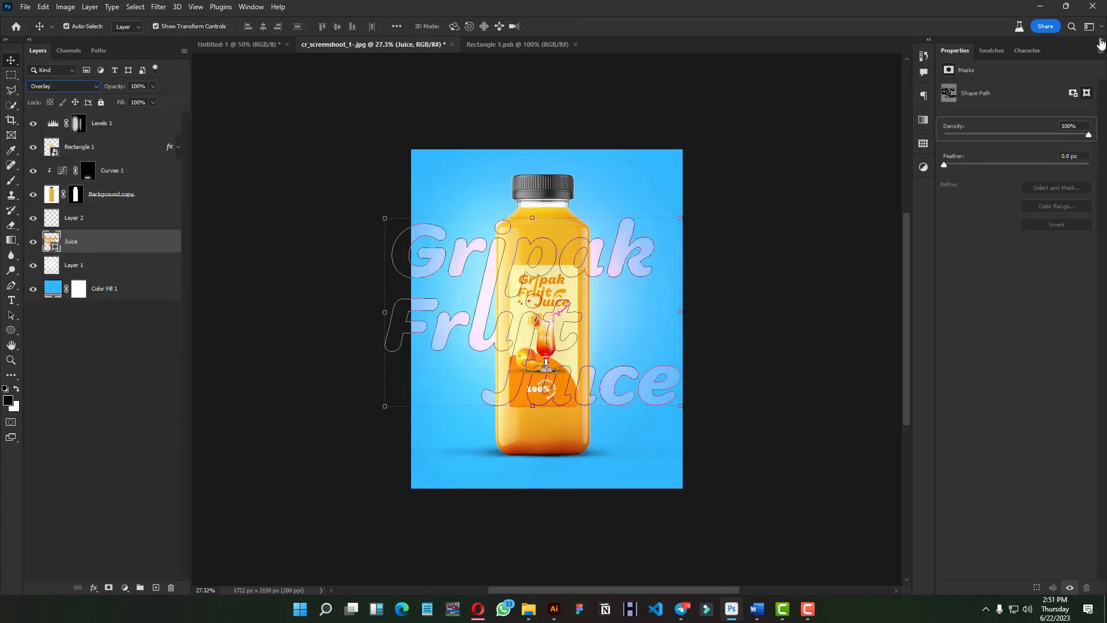
left_click(989, 51)
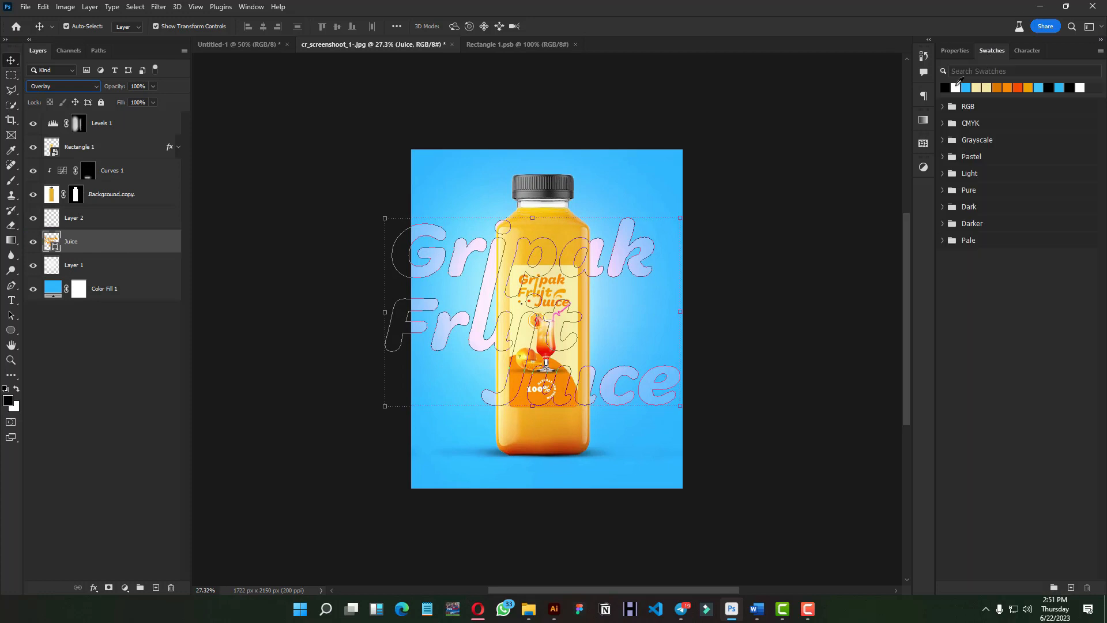
left_click(945, 87)
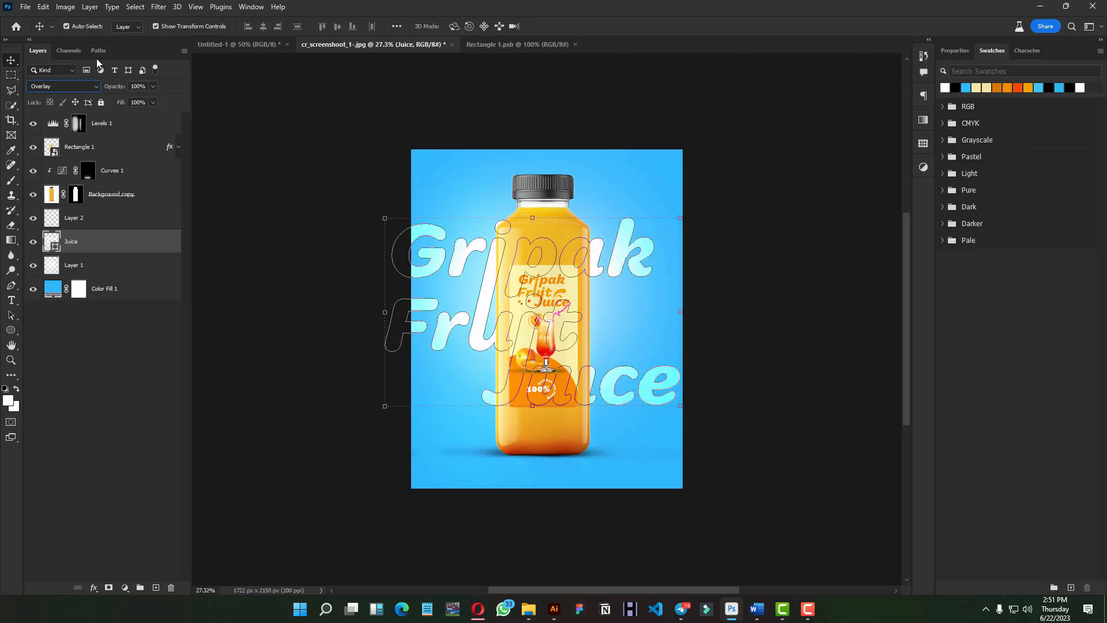
key("Down")
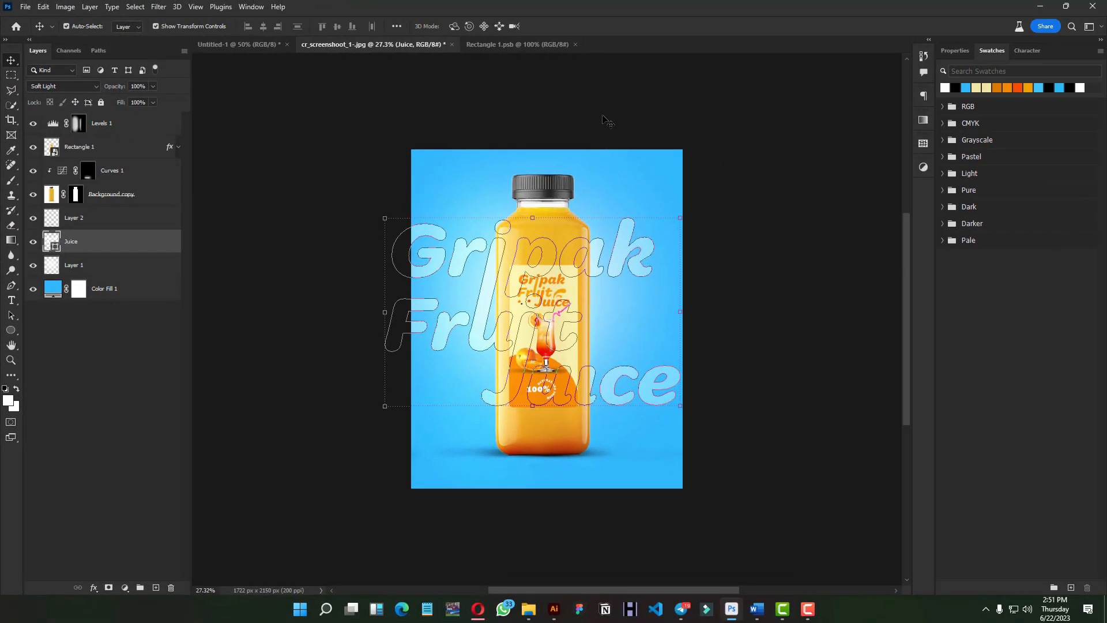
left_click(776, 177)
- Examine the finished mockup with the large title lettering behind the bottle
left_click_drag(802, 181, 786, 186)
scroll(735, 316, "up", 2)
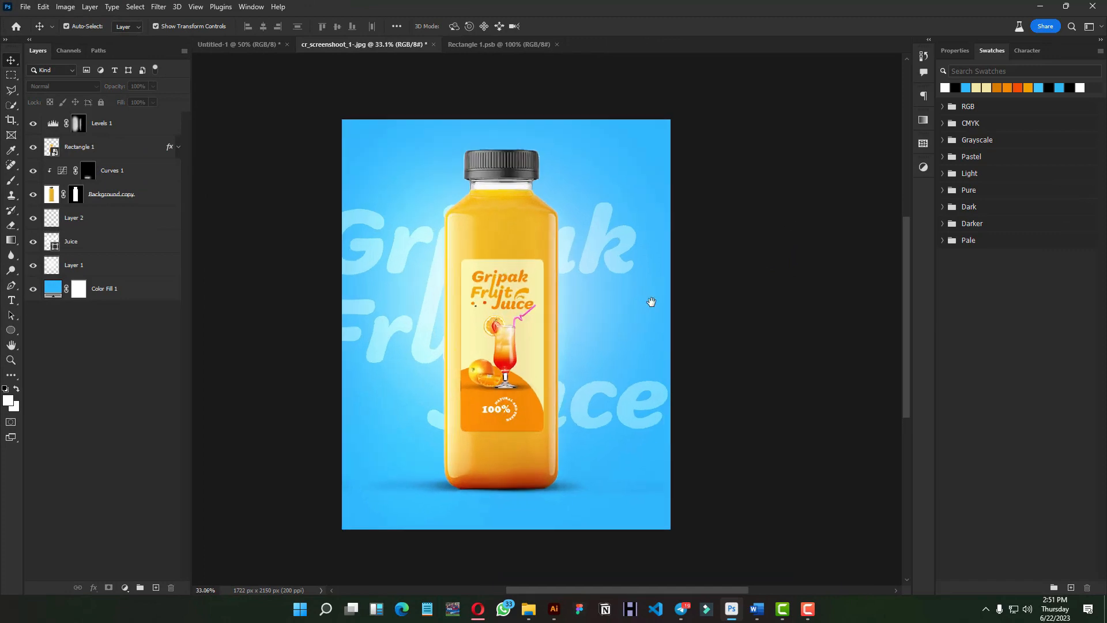
left_click_drag(652, 301, 671, 302)
scroll(588, 346, "up", 1)
left_click_drag(411, 345, 420, 346)
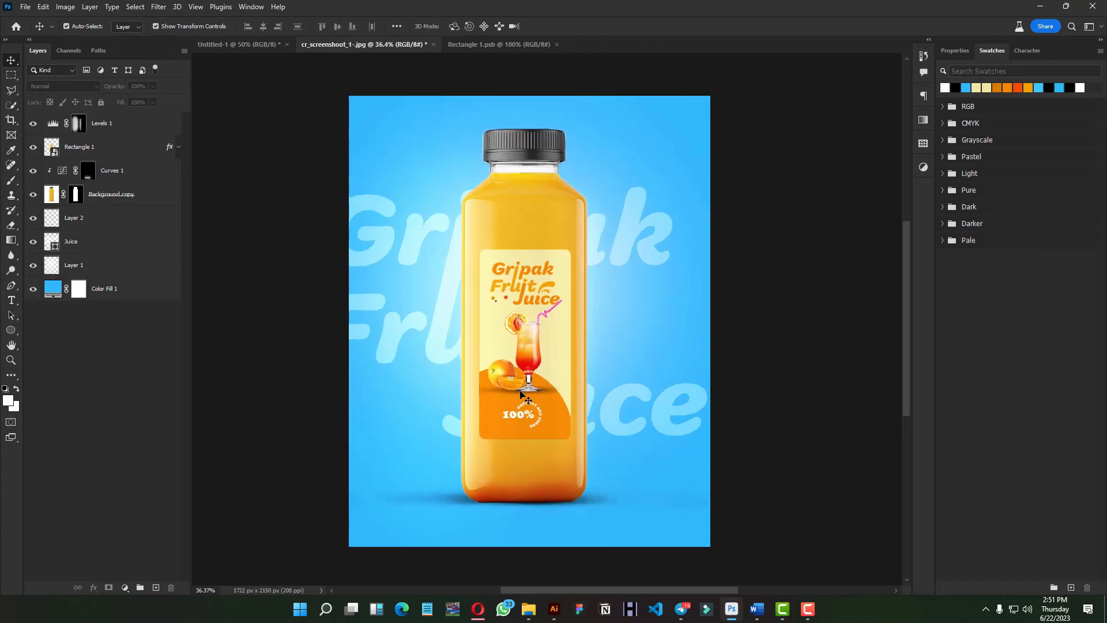
scroll(521, 372, "up", 1)
left_click_drag(521, 372, 521, 382)
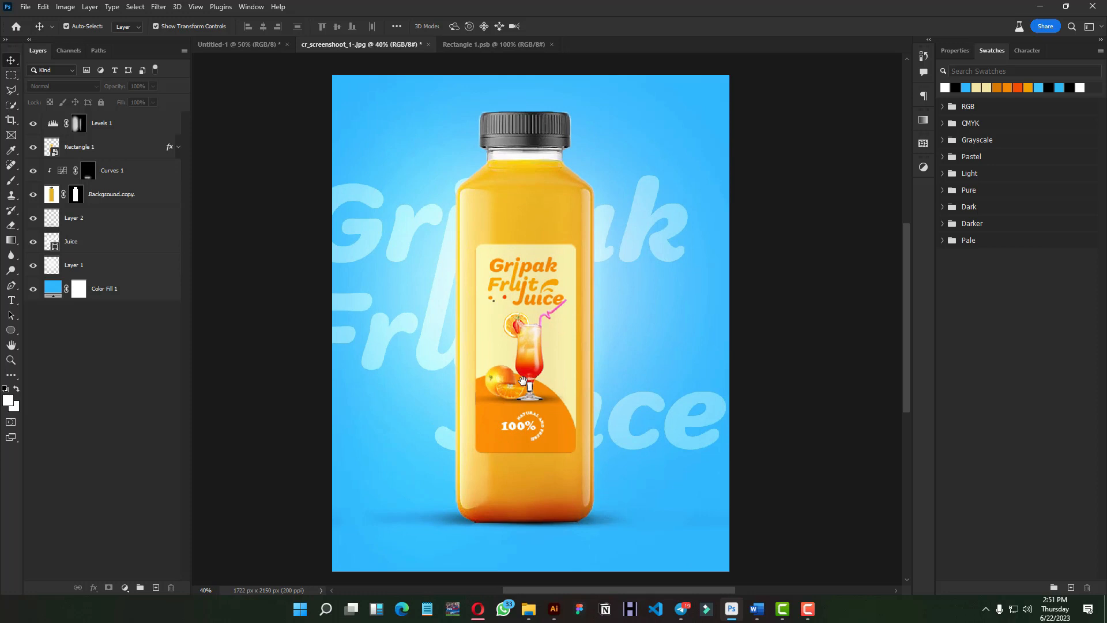